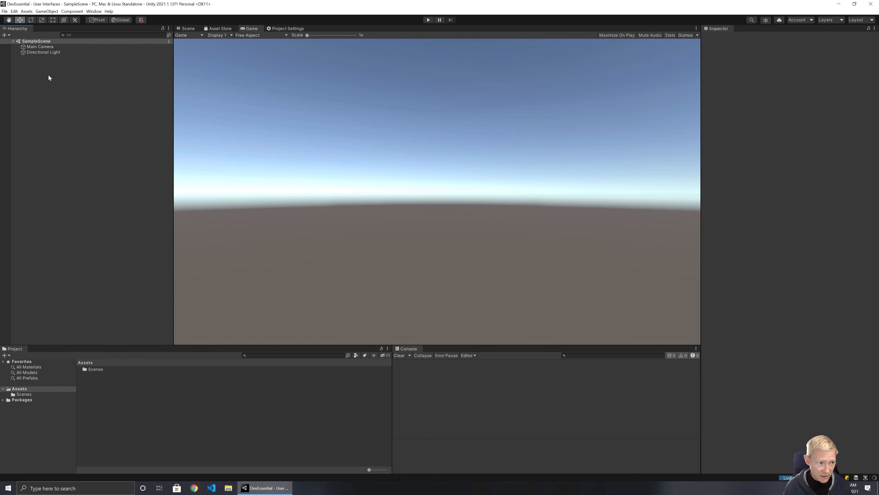
Add a UI panel to the scene and name it Main HUD.
right_click(31, 76)
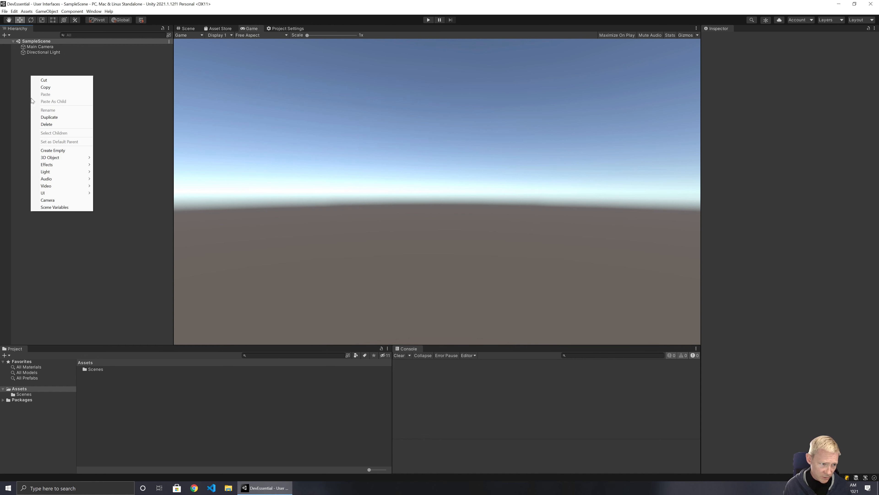
mouse_move(46, 194)
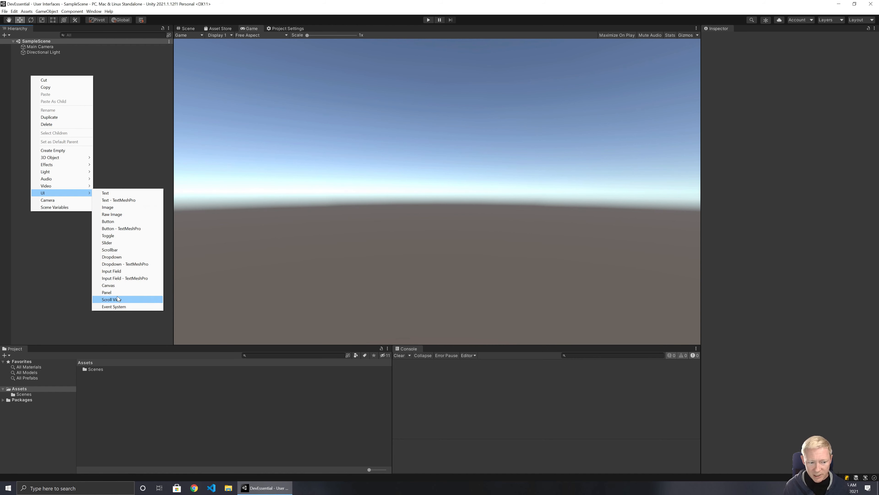
left_click(124, 292)
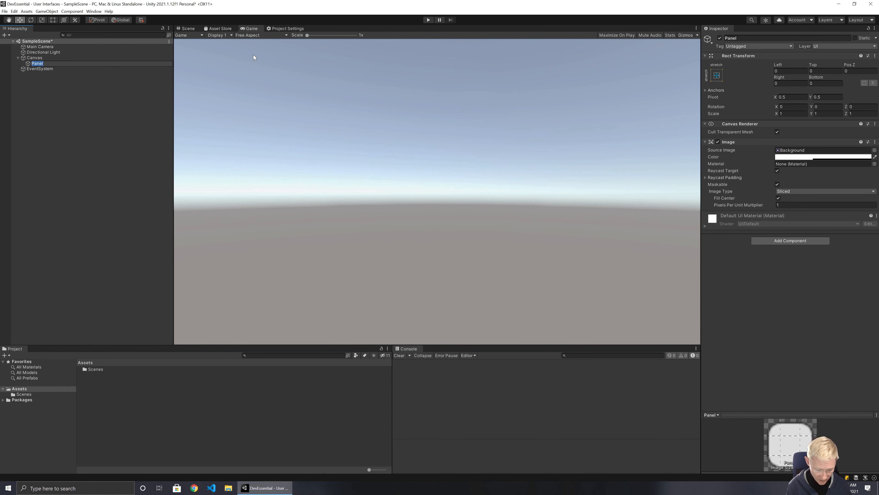
type("Main")
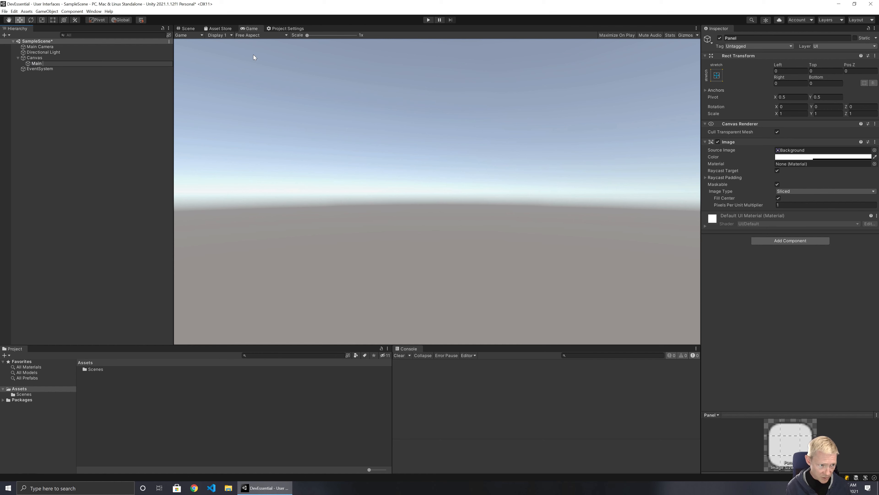
type(" HUD")
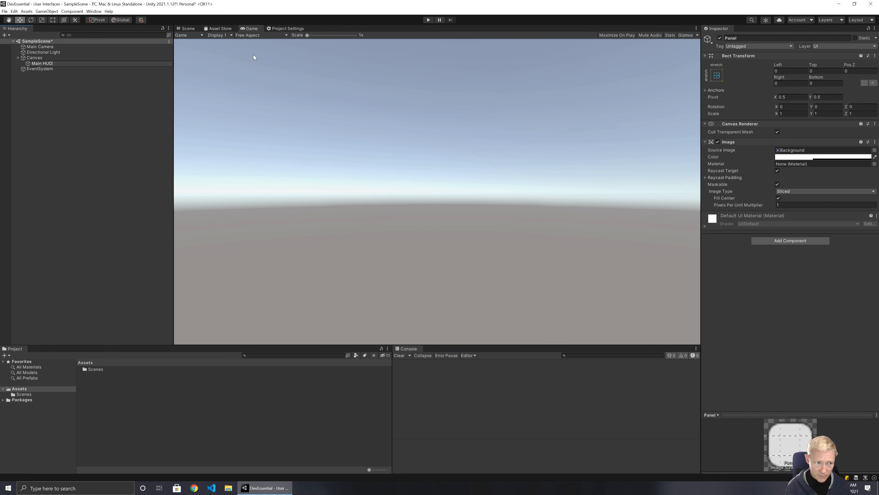
key("Return")
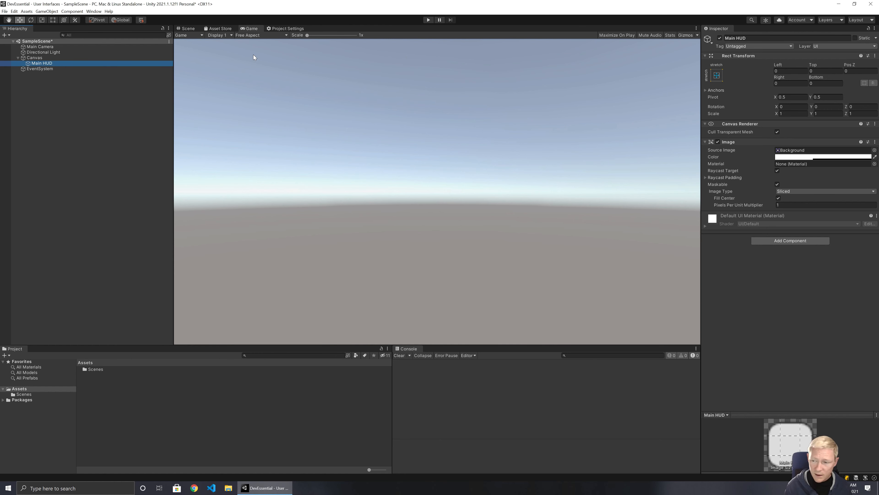
Disable Raycast Target on the Main HUD panel's Image component and remove its source image.
left_click(794, 156)
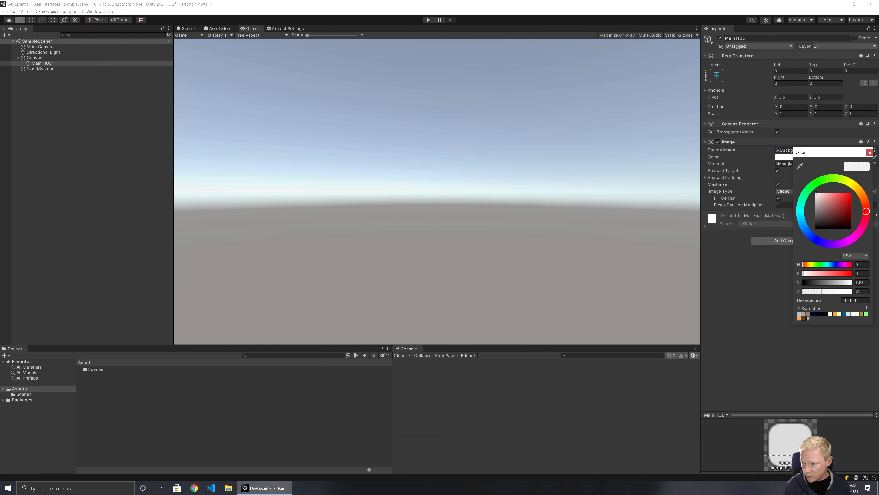
left_click(869, 153)
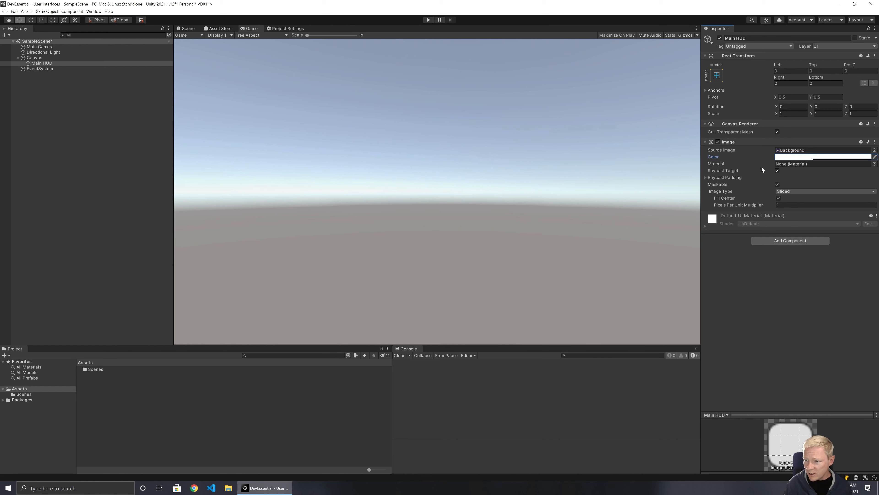
left_click(777, 171)
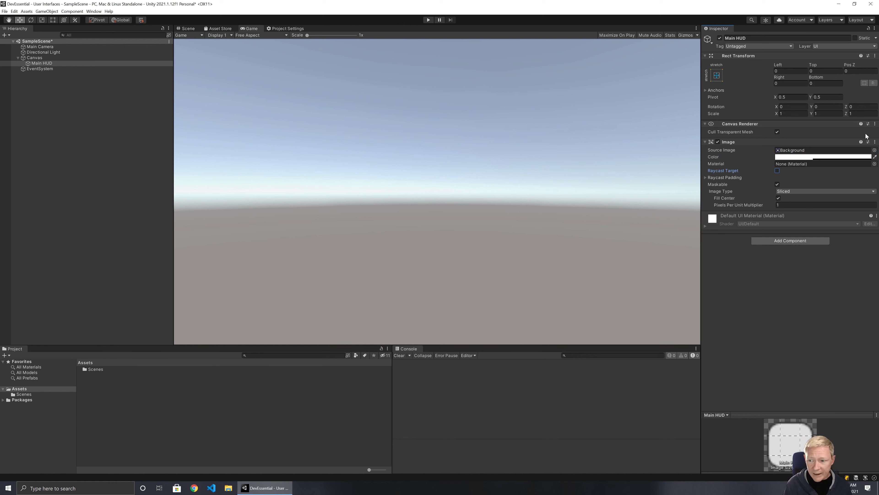
left_click(803, 149)
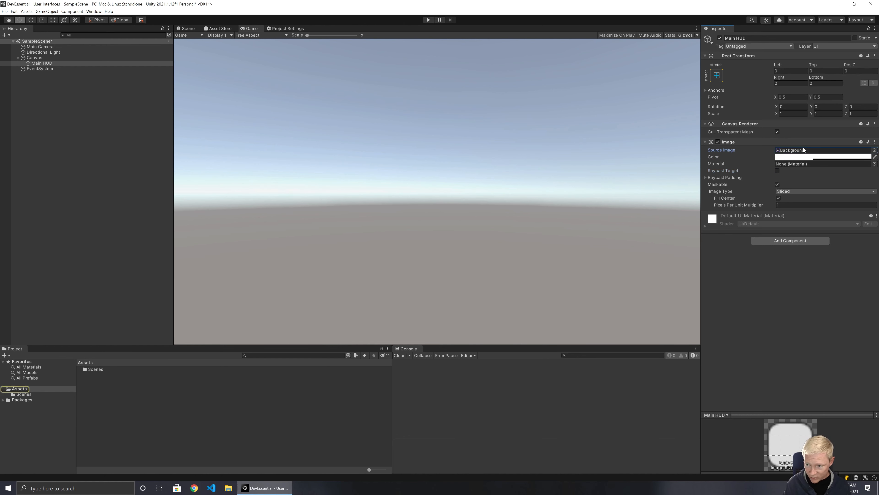
key("Delete")
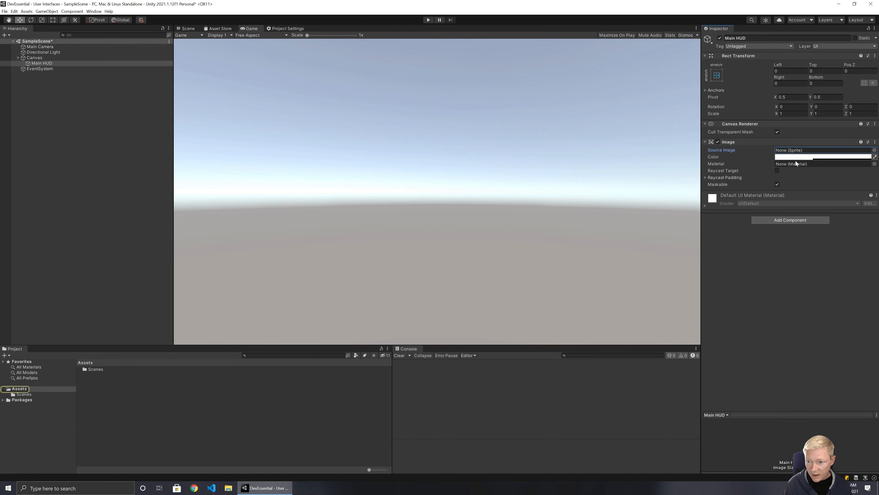
Make the Main HUD panel's white image color fully opaque with an alpha of 100.
left_click(795, 161)
left_click(796, 159)
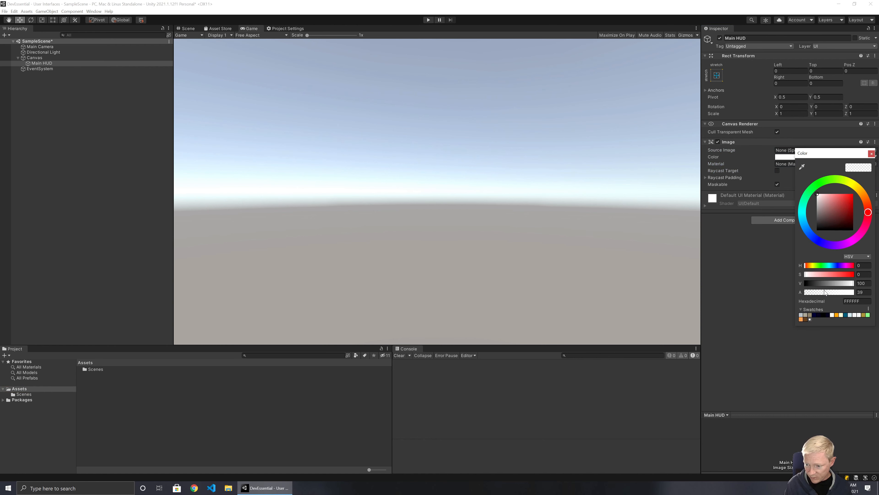
left_click_drag(825, 292, 867, 293)
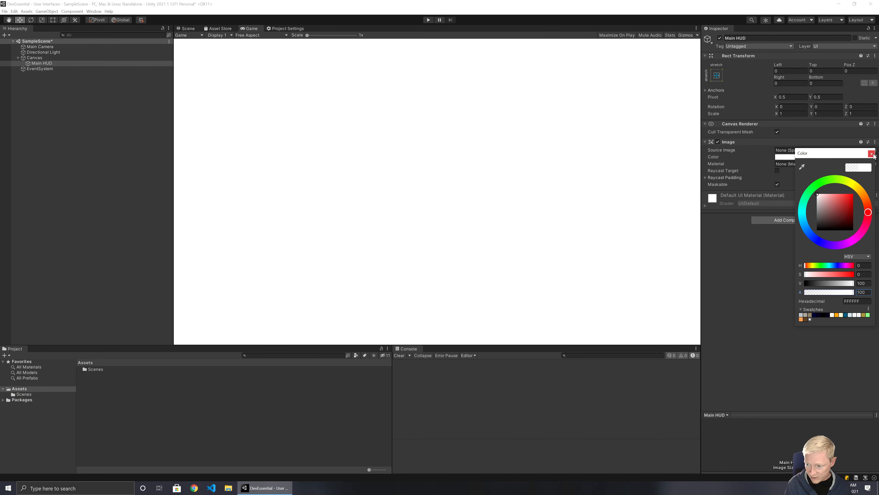
left_click(871, 153)
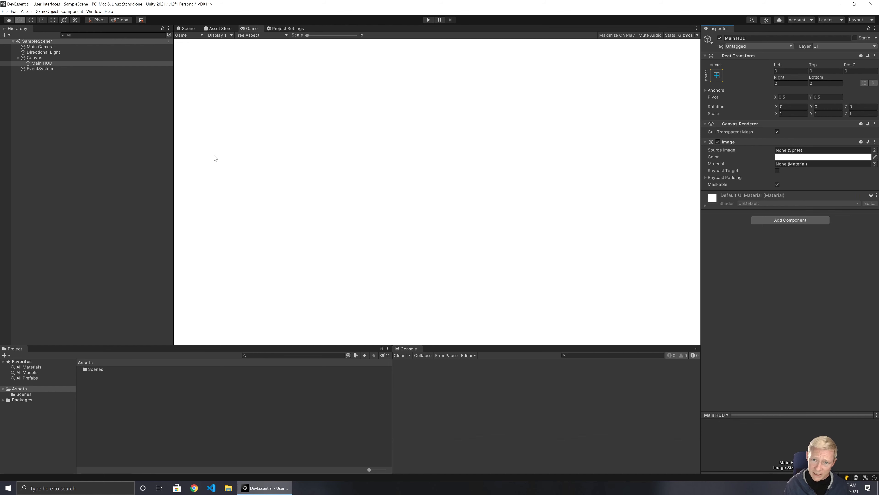
Add a child UI panel under Main HUD and name it MiniMap.
left_click(45, 64)
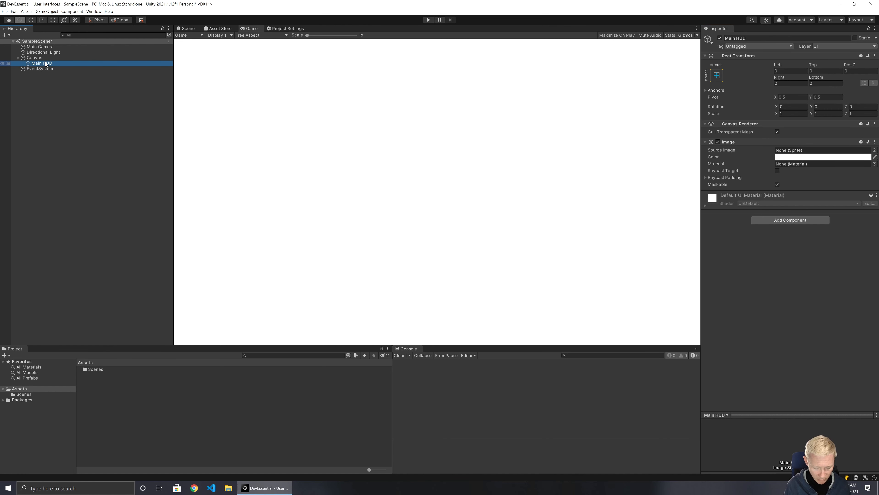
right_click(46, 61)
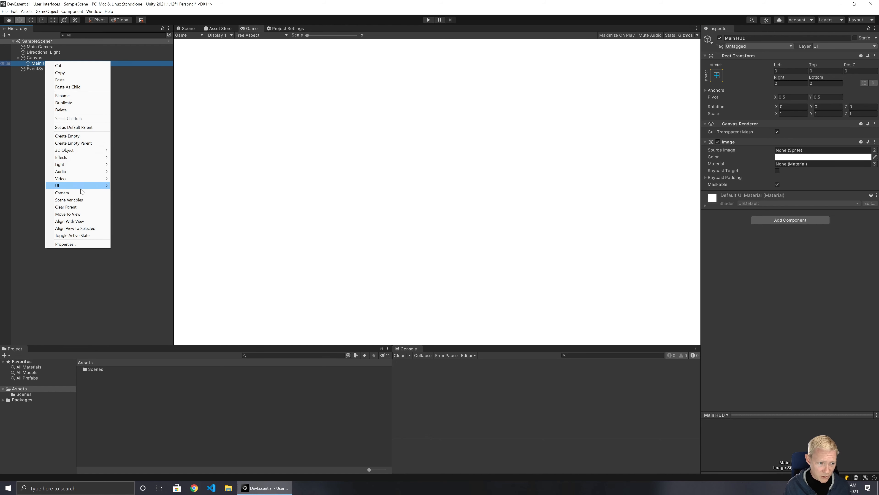
mouse_move(80, 187)
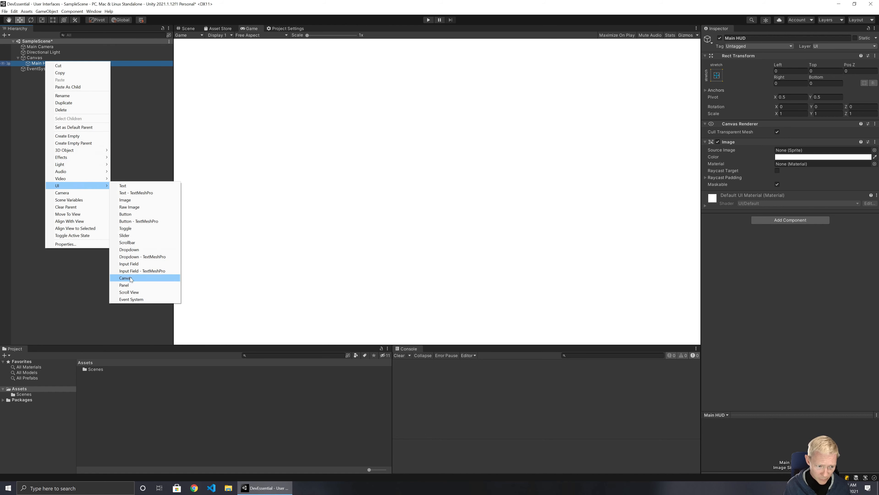
left_click(127, 285)
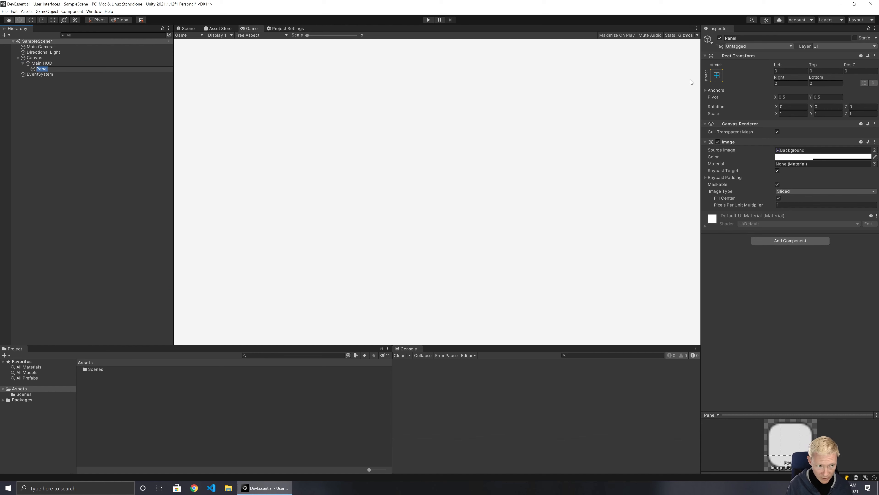
type("MiniMap")
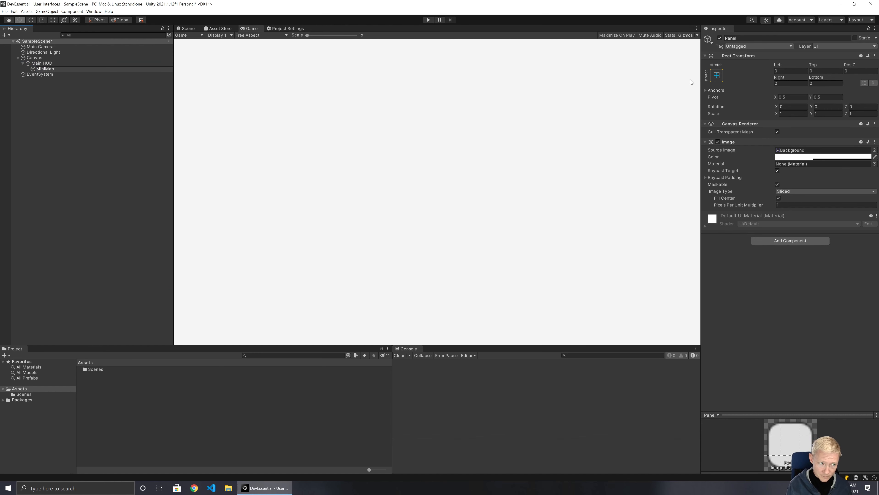
key("Return")
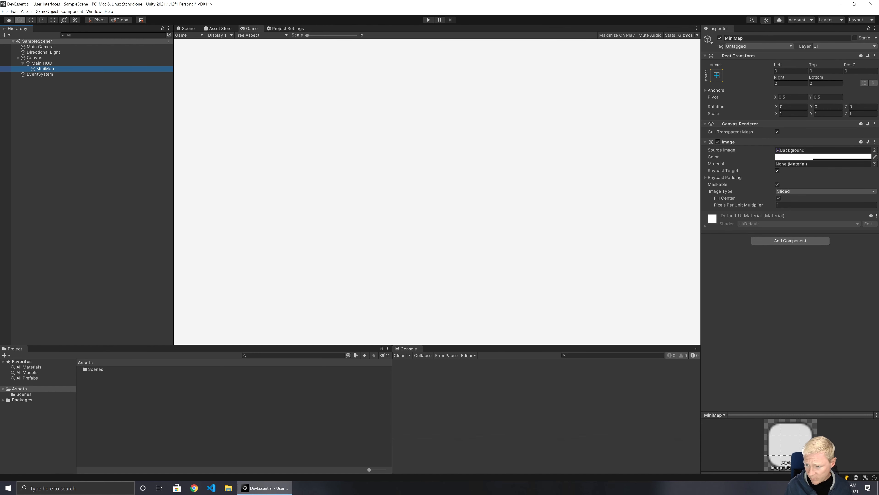
Color the MiniMap panel opaque red (FF0000, alpha 100) and remove its source image.
left_click(785, 157)
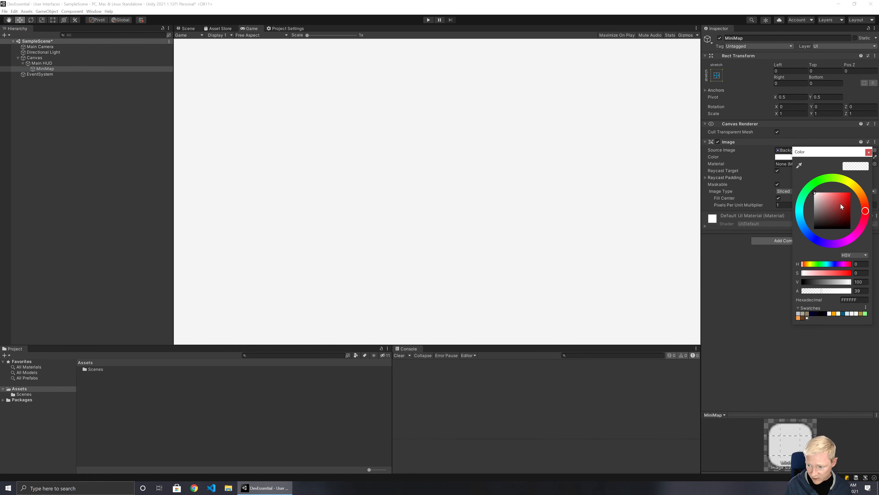
left_click_drag(841, 204, 855, 186)
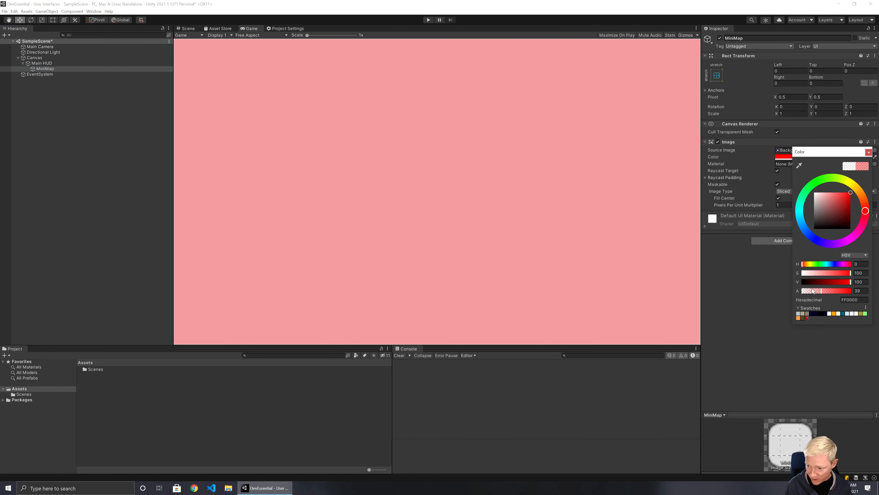
left_click_drag(822, 291, 853, 291)
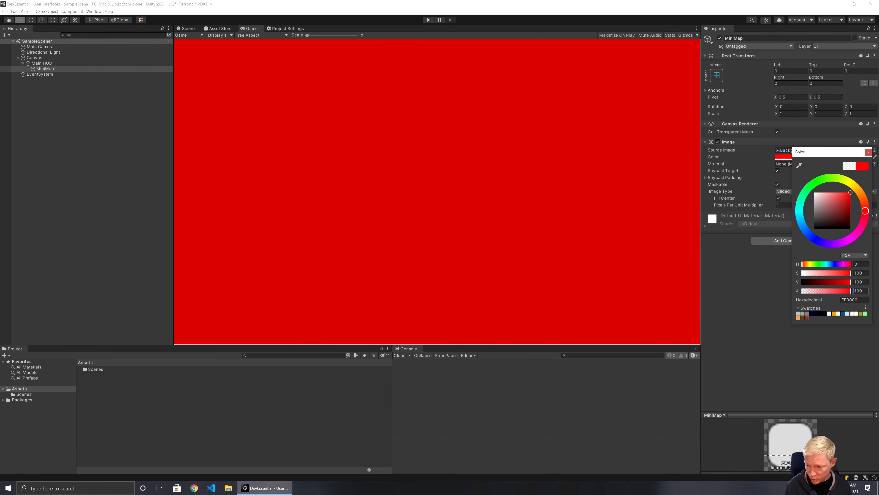
left_click(869, 152)
left_click(812, 152)
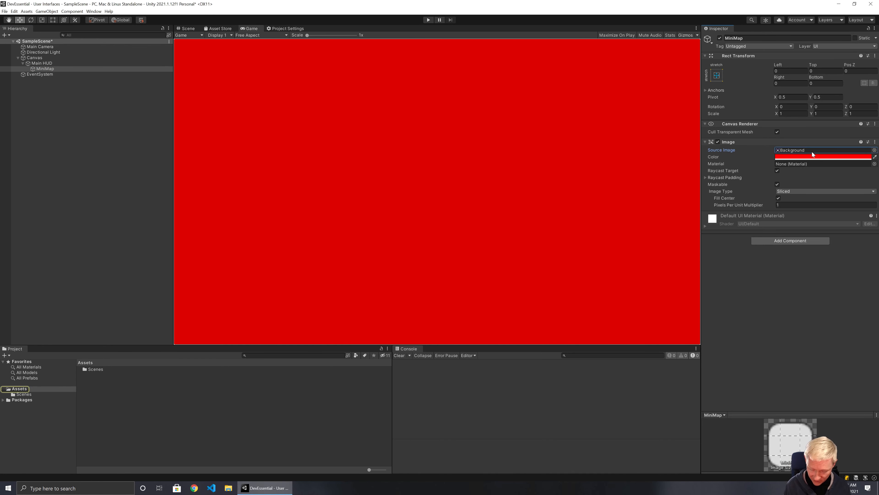
key("Delete")
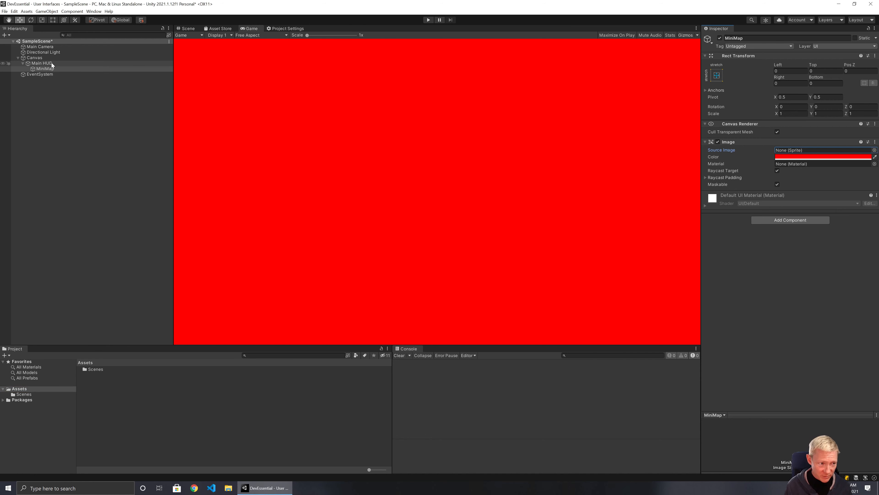
left_click(46, 68)
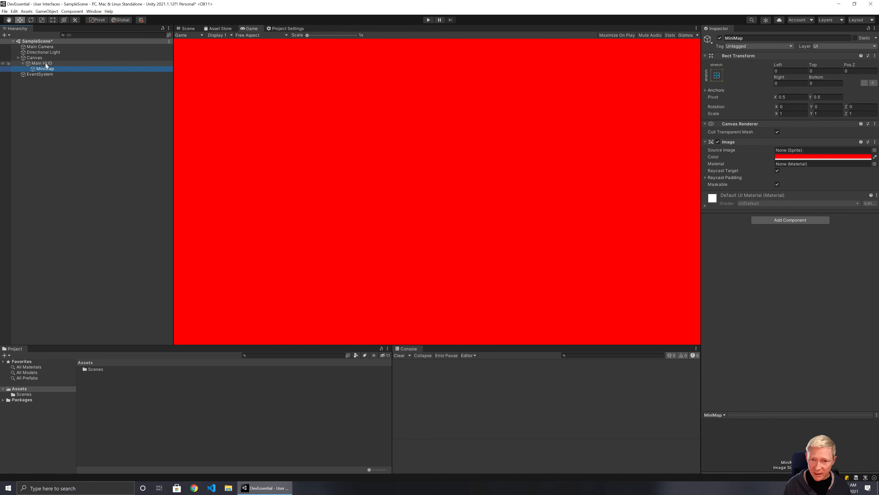
left_click(49, 70)
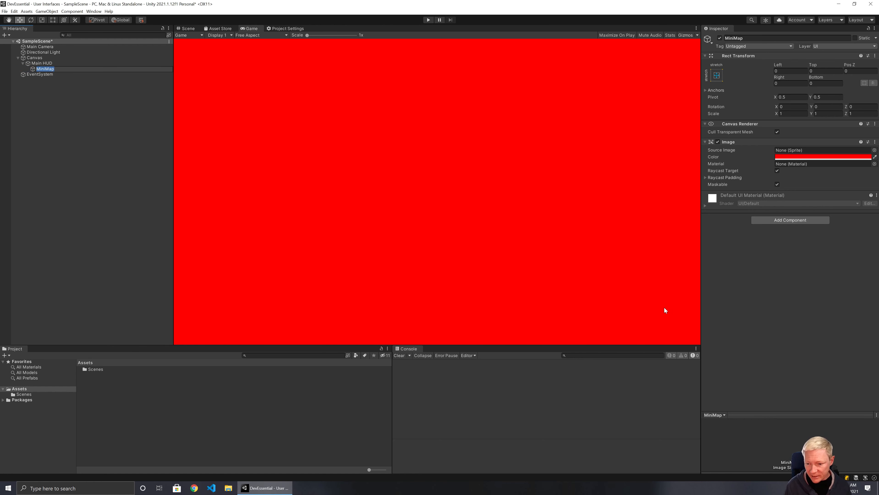
left_click(716, 76)
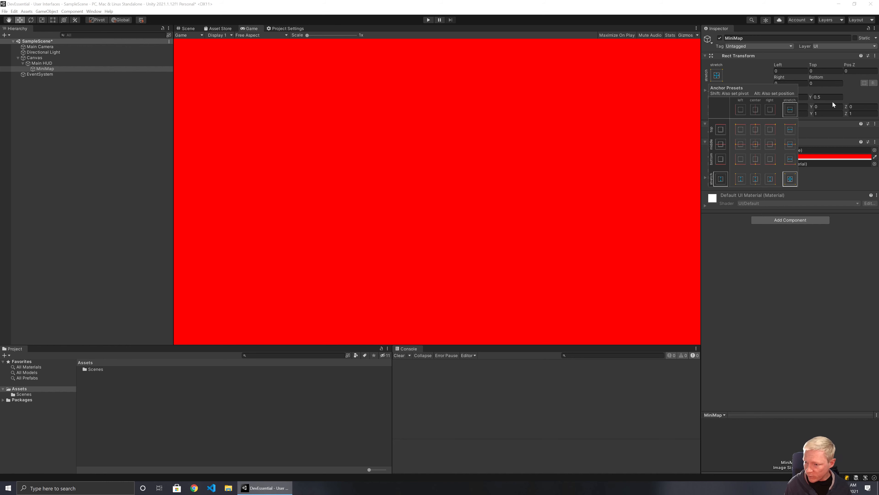
left_click(833, 246)
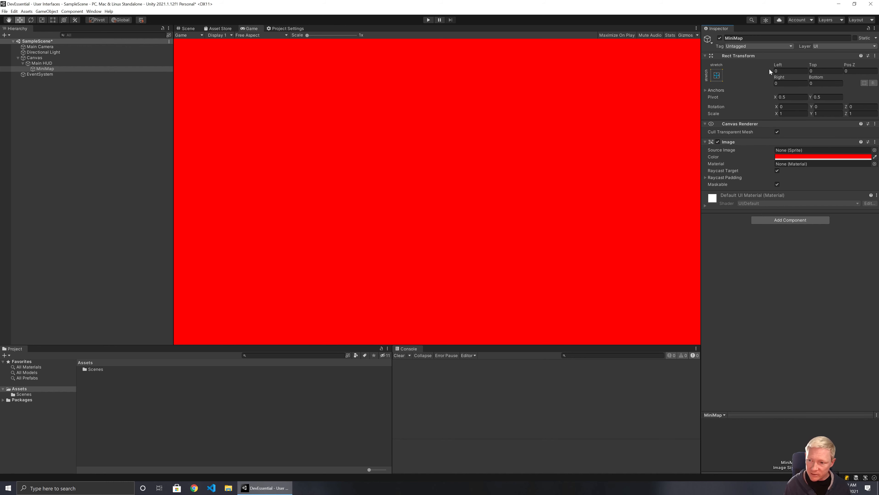
Try shifting the MiniMap panel's left edge inward, and reset its Left and Right offsets to 0.
left_click_drag(775, 64, 343, 54)
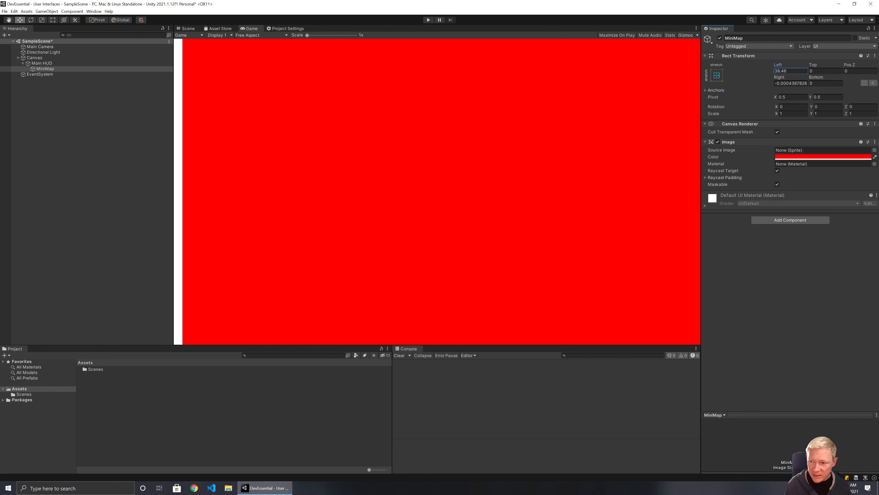
type("0")
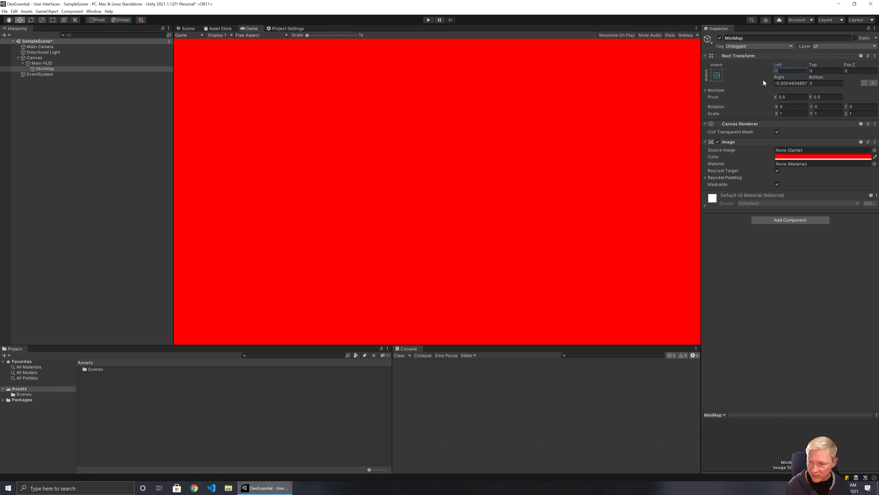
left_click(788, 83)
type("0")
key("Return")
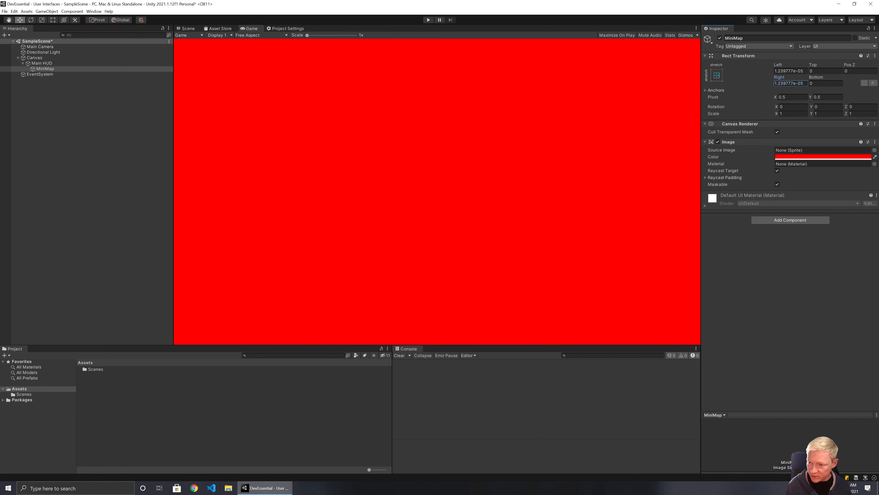
Anchor the MiniMap panel to the bottom-right corner of its parent using the anchor presets.
left_click(717, 75)
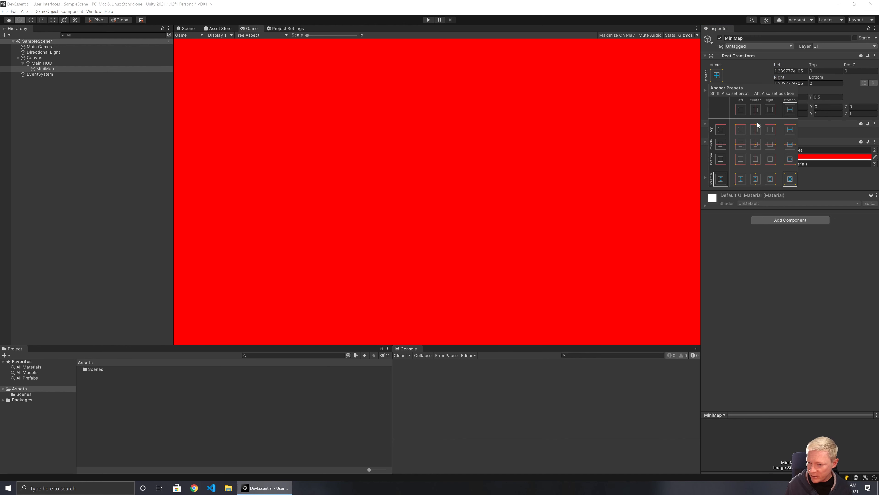
left_click(770, 159)
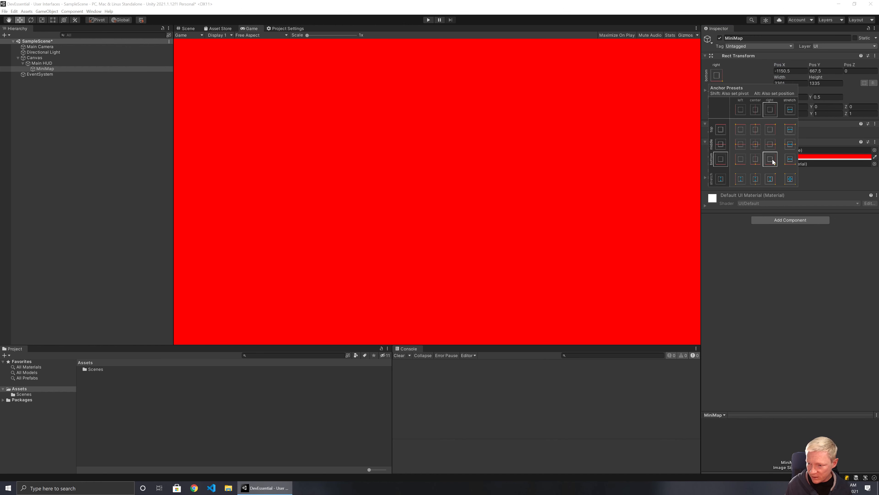
left_click(874, 254)
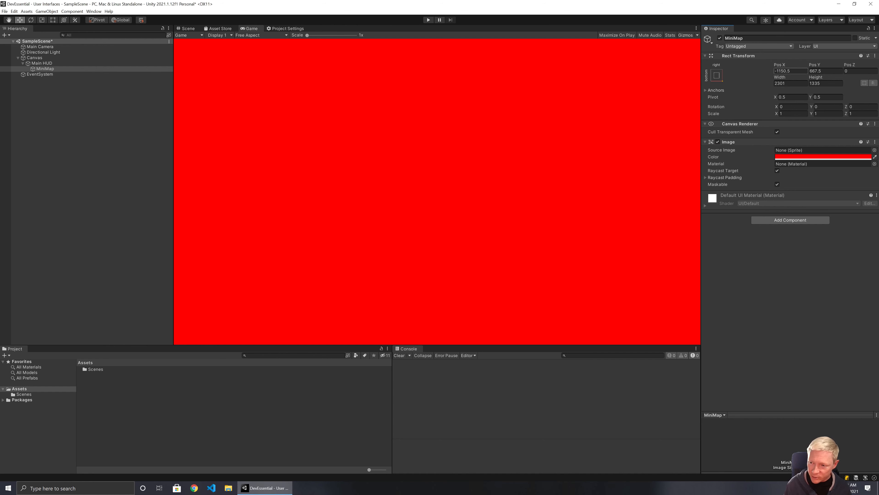
Set the MiniMap's pivot X to 1, try shifting it horizontally, and reset its Pos X to 0.
left_click(822, 70)
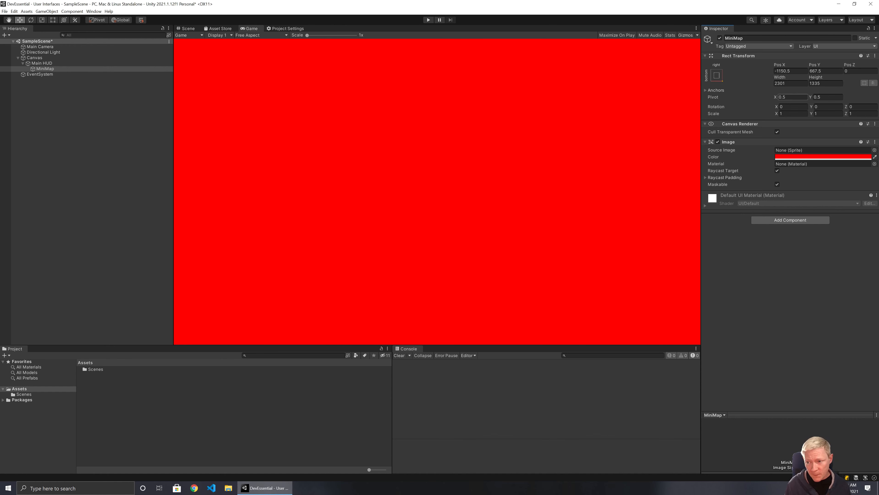
left_click(785, 98)
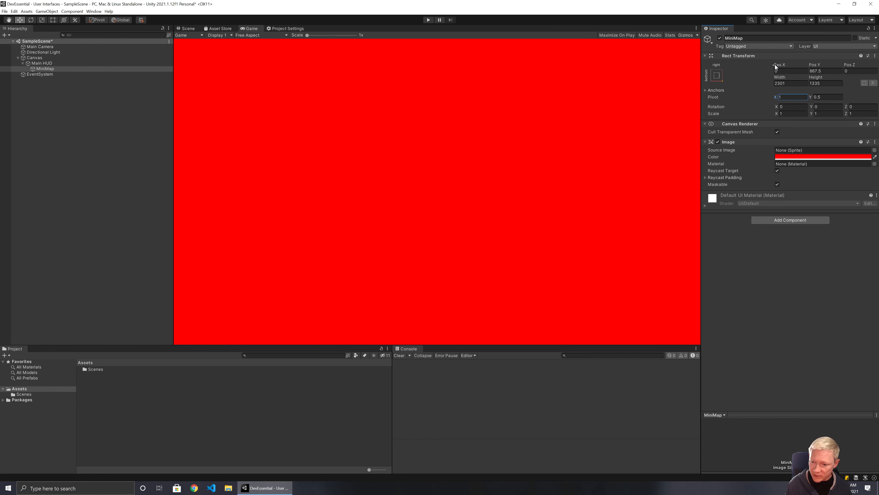
left_click_drag(775, 66, 646, 81)
left_click(790, 71)
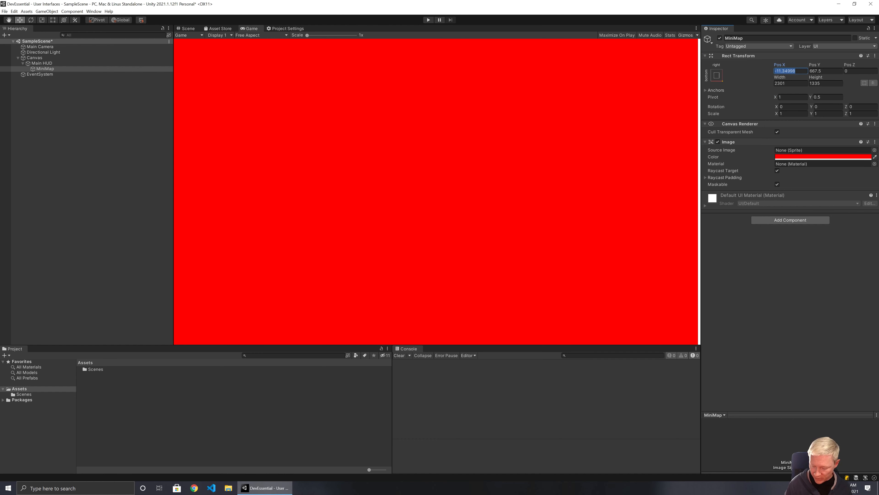
type("0")
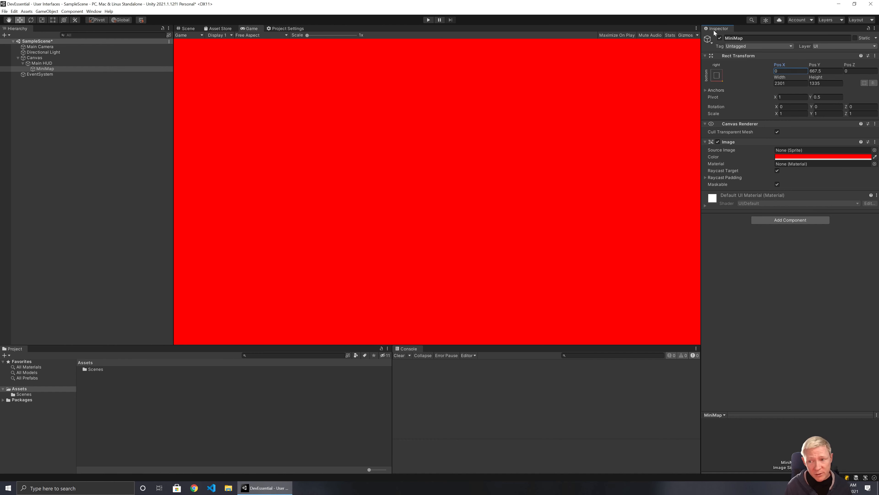
Set the MiniMap's pivot Y to 0, try shifting it vertically, and reset its Pos Y to 0.
left_click_drag(823, 97, 810, 98)
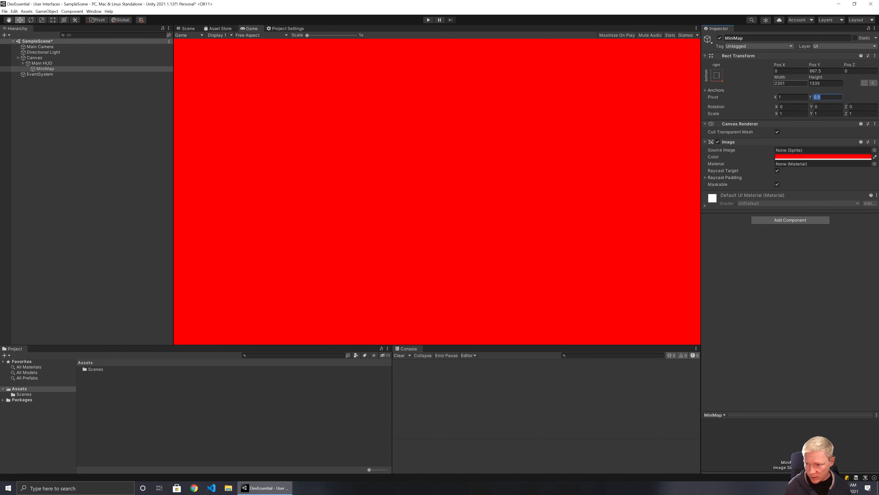
type("0")
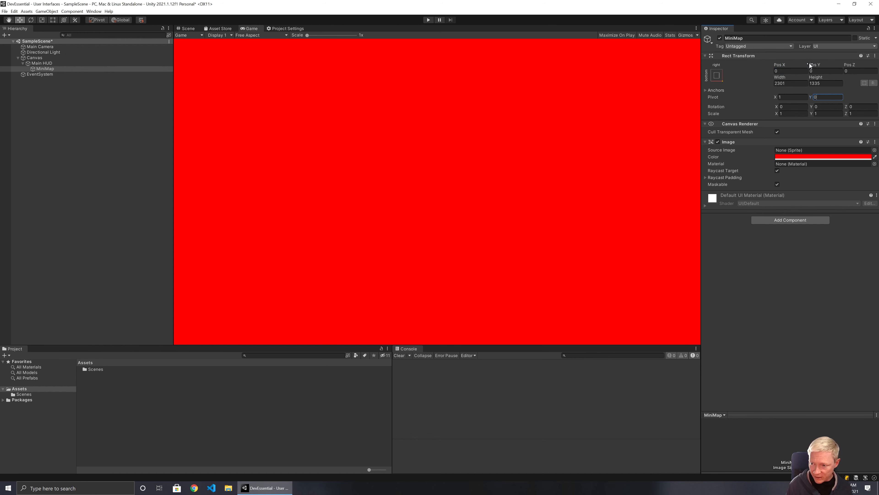
left_click_drag(809, 64, 25, 63)
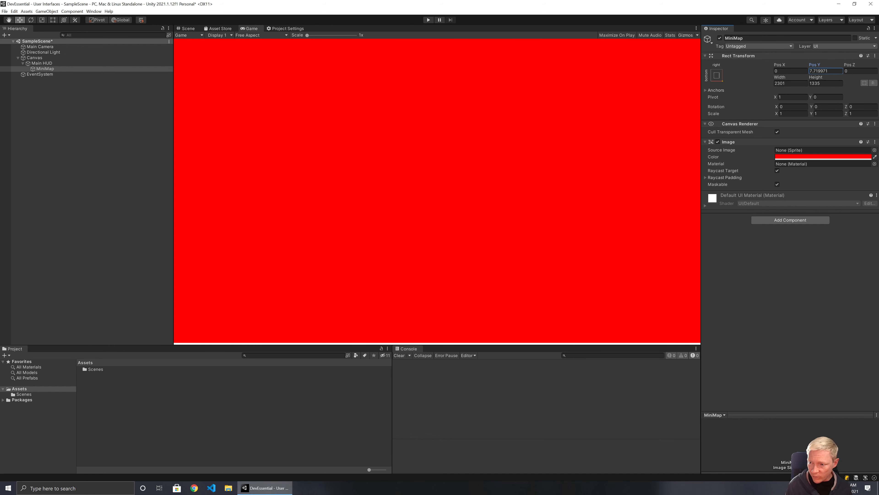
type("0")
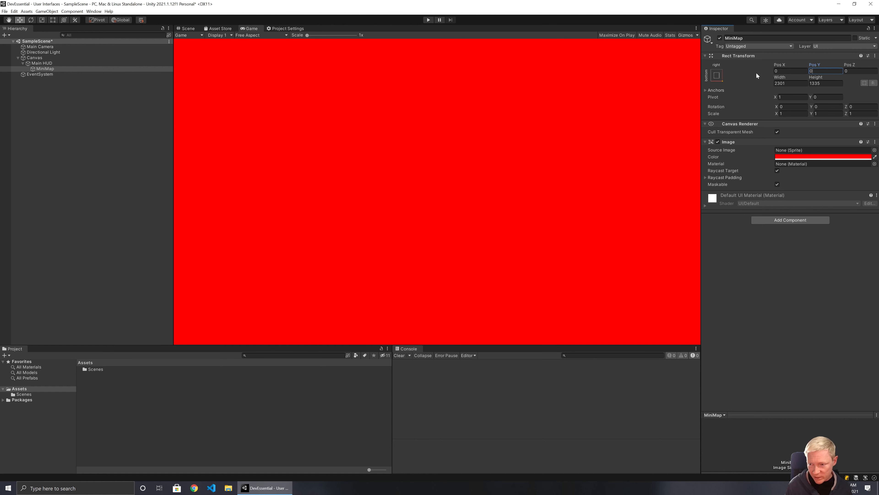
Resize the MiniMap to a width of 300 and a height of 200.
left_click_drag(788, 83, 734, 78)
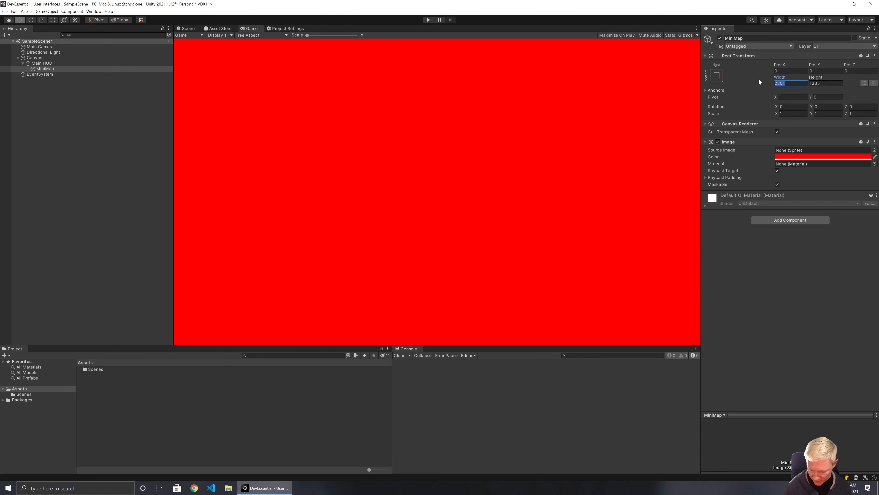
type("200")
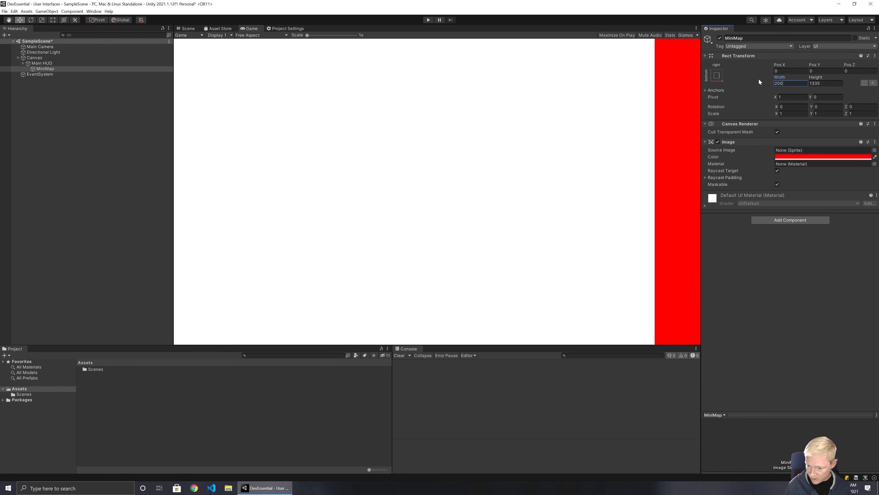
key("Tab")
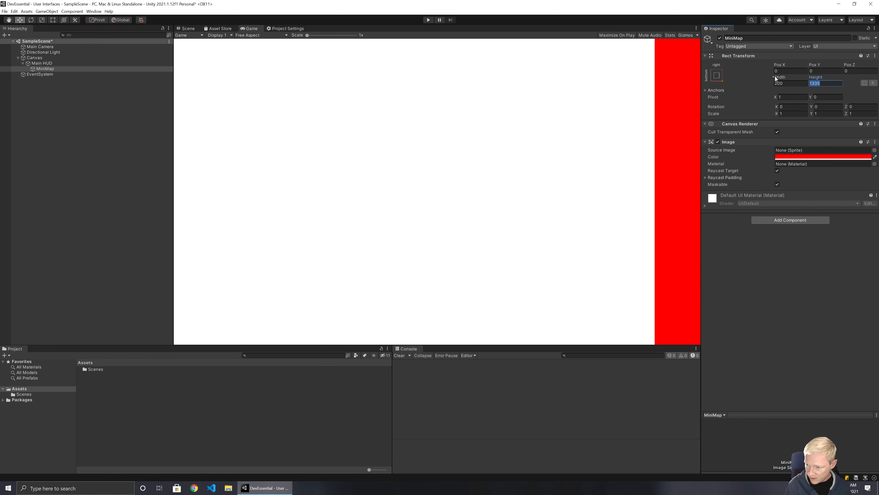
type("200")
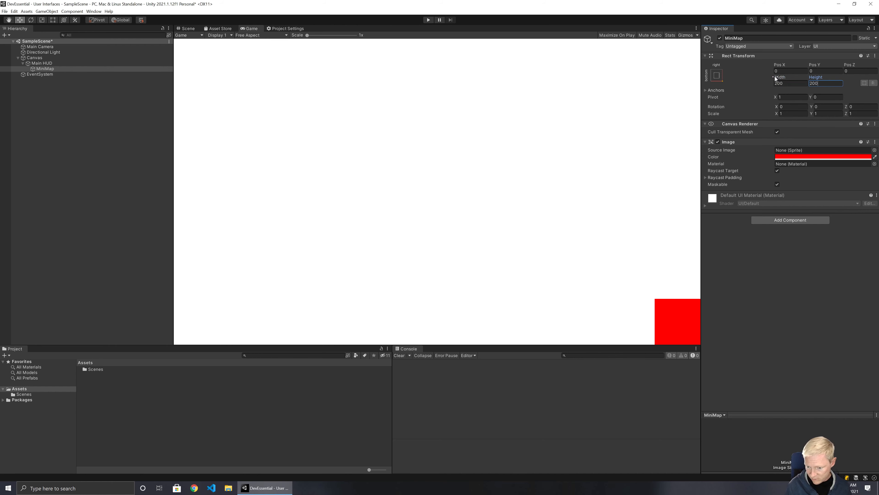
left_click(777, 83)
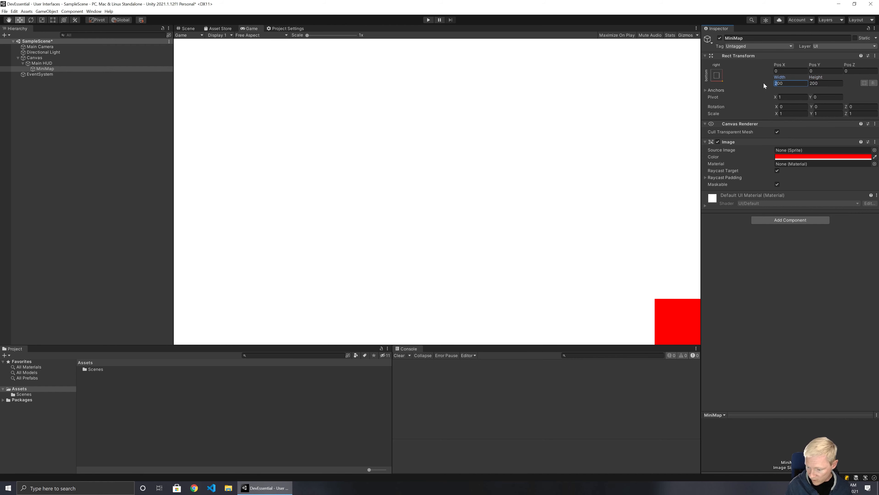
type("3")
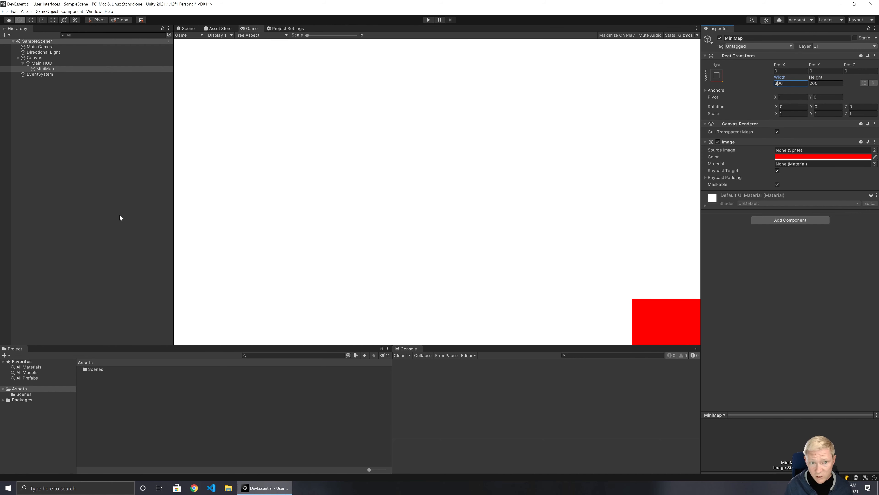
Widen the Game view by narrowing the Hierarchy area, and reselect the MiniMap object.
left_click(164, 187)
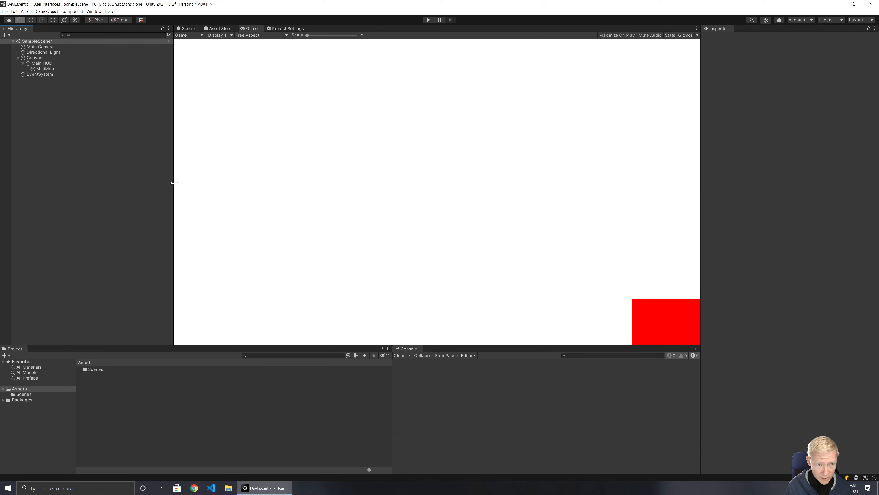
left_click_drag(174, 183, 149, 199)
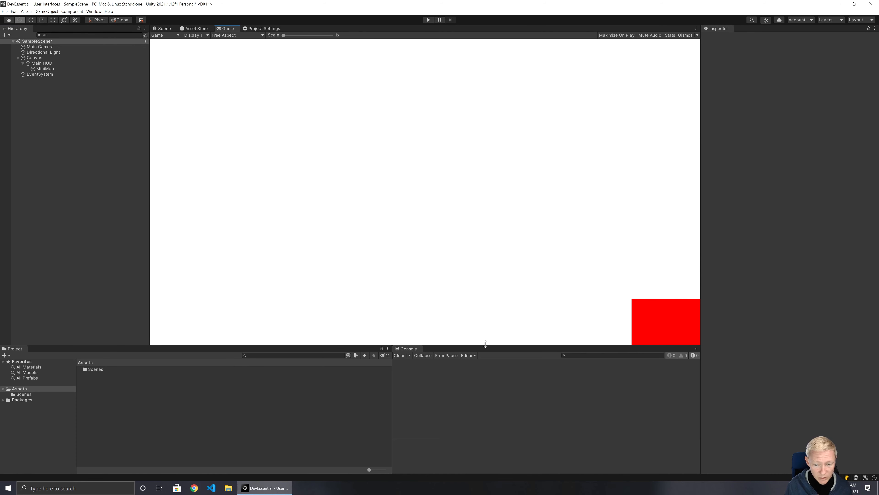
mouse_move(485, 344)
left_mouse_down()
mouse_move(481, 269)
mouse_move(486, 359)
mouse_move(477, 344)
left_mouse_up()
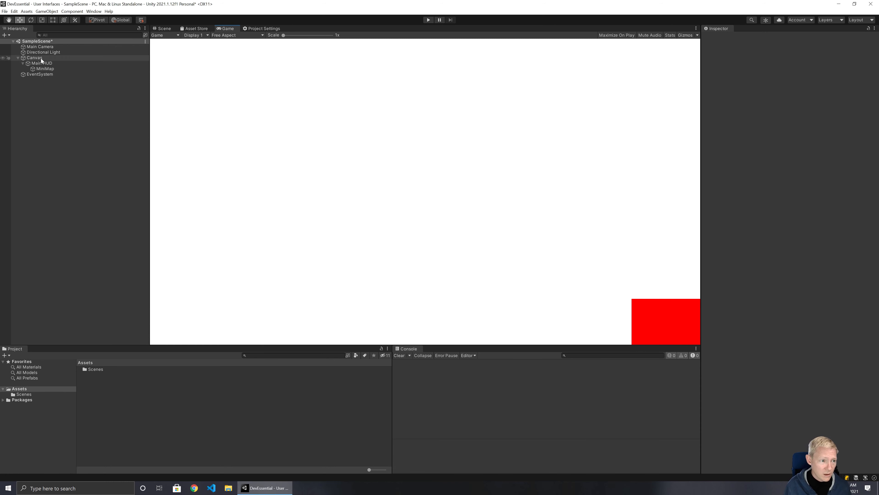
left_click(49, 68)
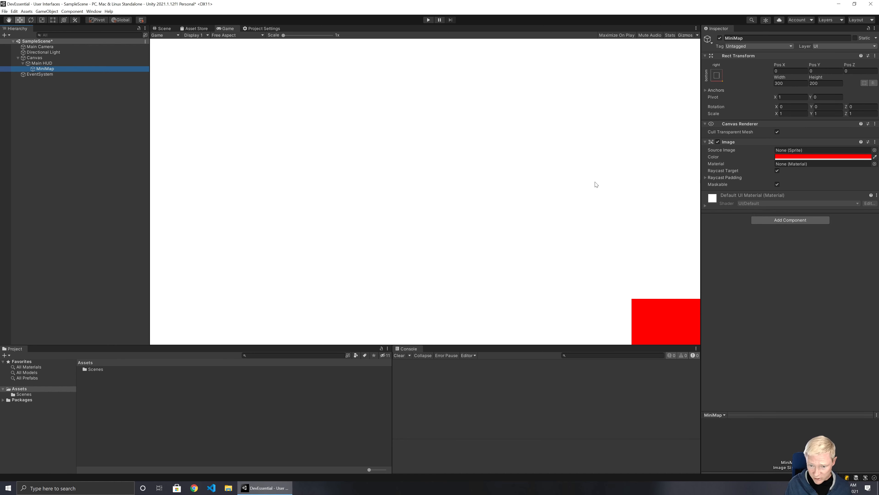
Add another child UI panel under Main HUD and name it Objectives.
left_click(46, 63)
right_click(46, 64)
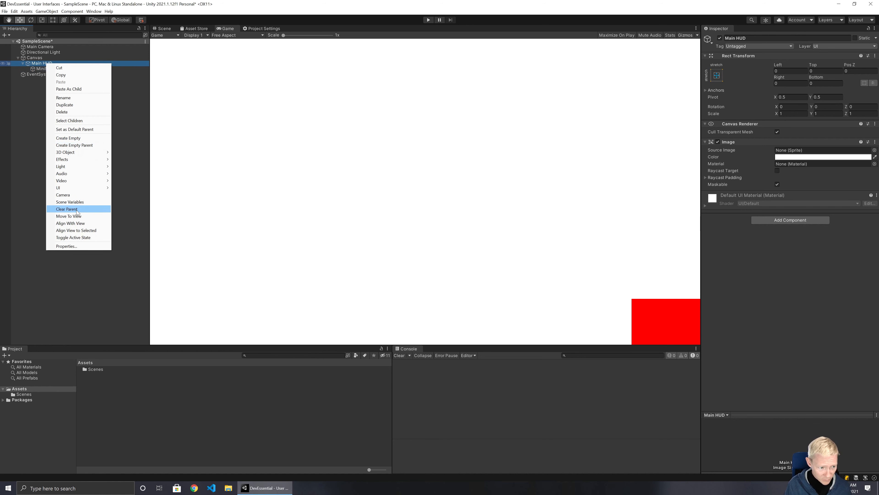
mouse_move(71, 188)
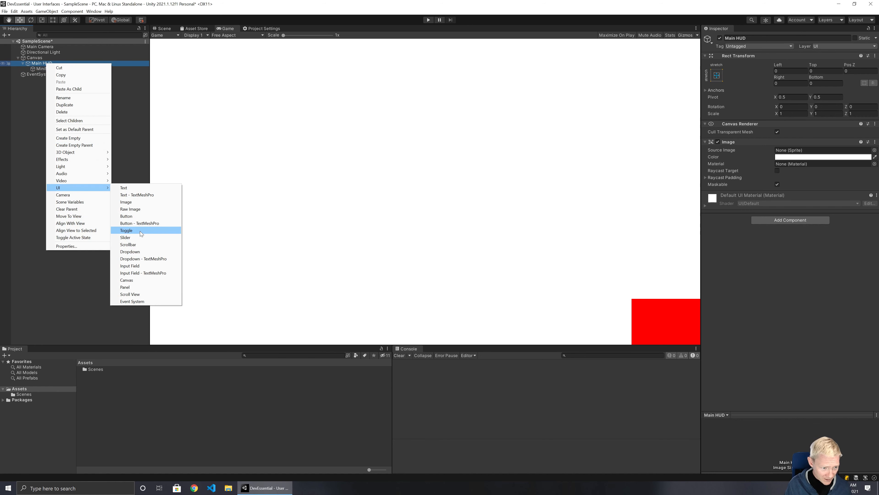
left_click(129, 286)
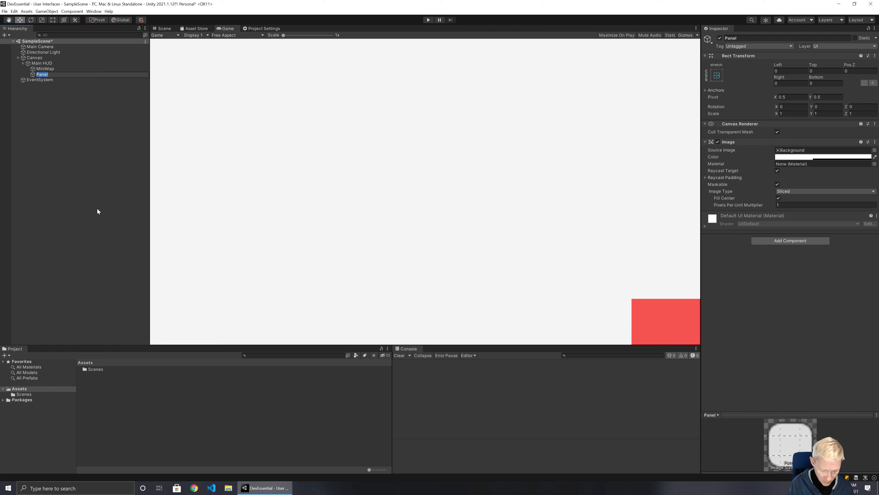
type("Objecti")
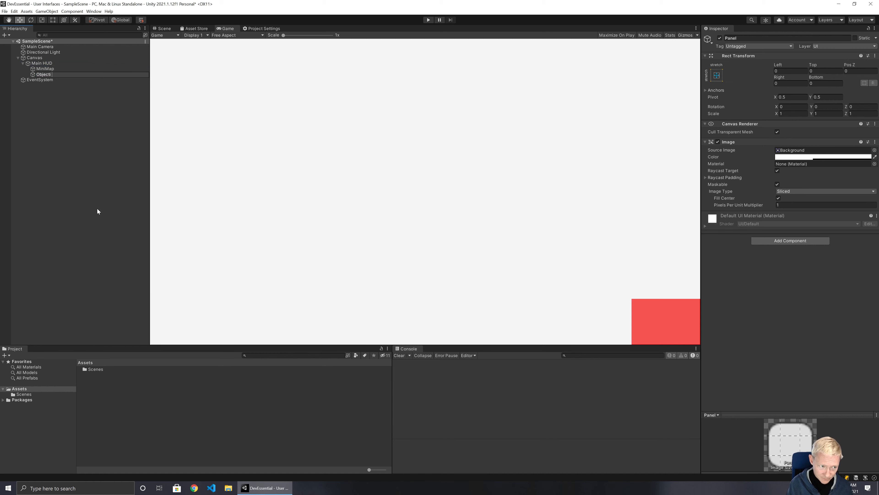
type("ves")
key("Return")
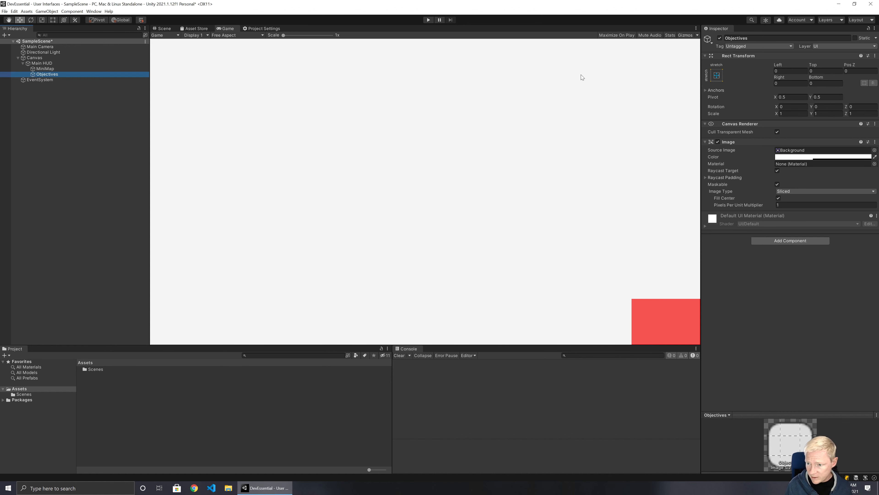
Remove the Objectives panel's source image and color it opaque green (00FF12, alpha 100).
left_click(800, 151)
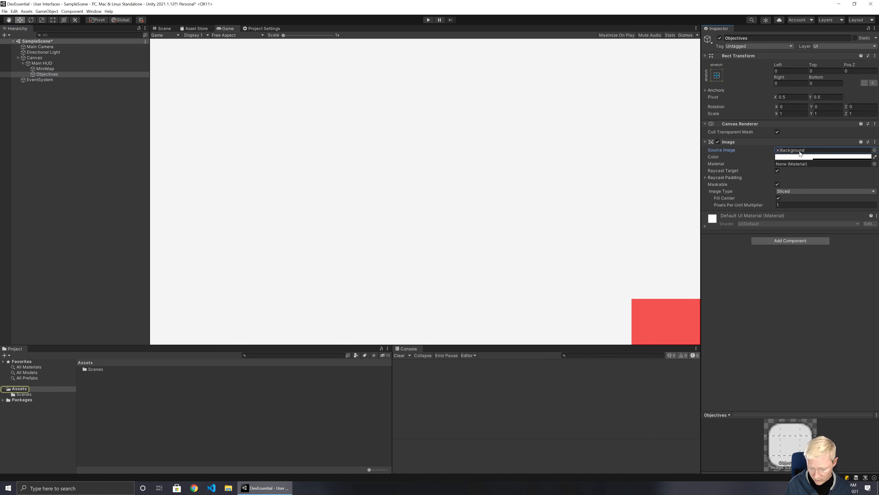
key("Delete")
left_click(804, 157)
left_click(817, 185)
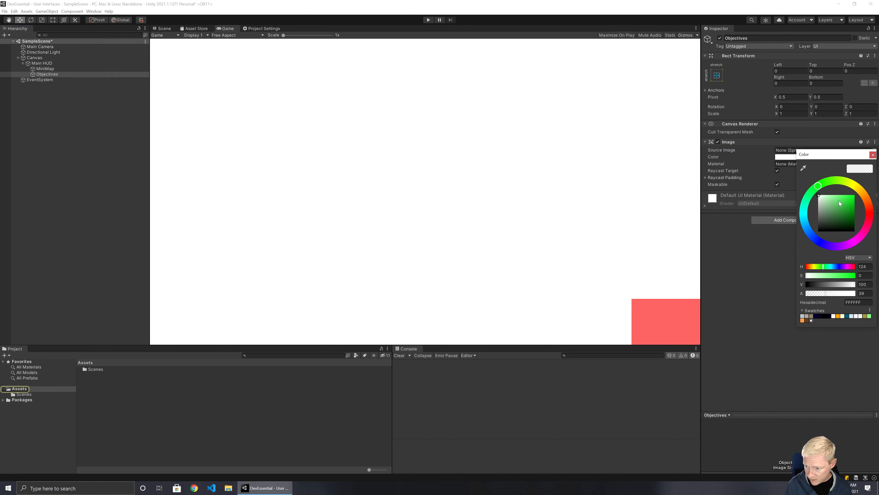
left_click_drag(839, 200, 855, 195)
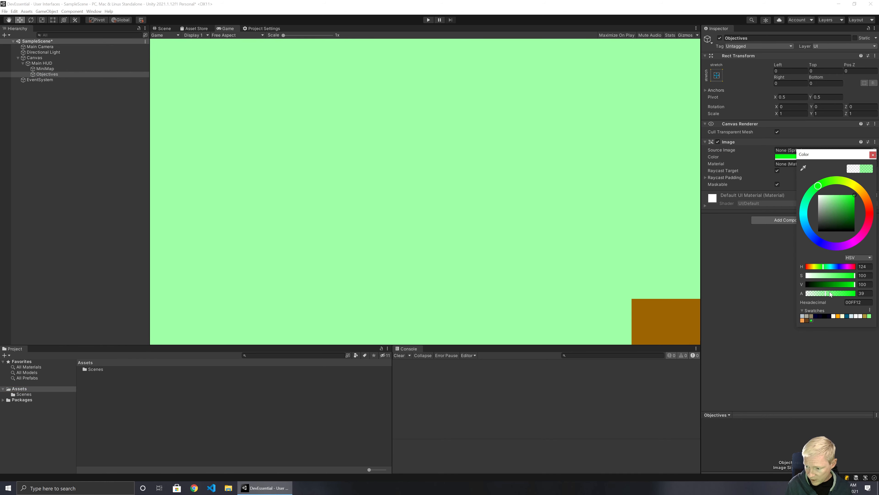
left_click_drag(832, 294, 866, 291)
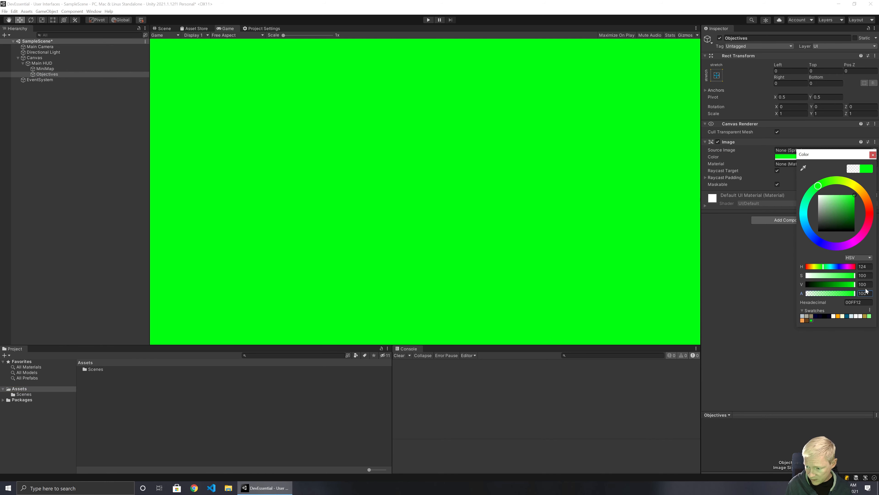
left_click(873, 155)
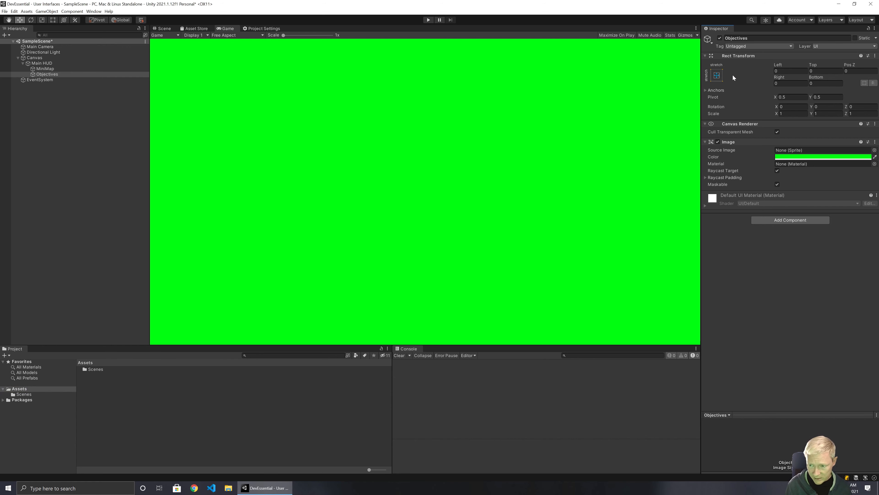
Anchor the Objectives panel to the top edge of its parent with horizontal stretch, trying the top-center preset along the way.
left_click(717, 75)
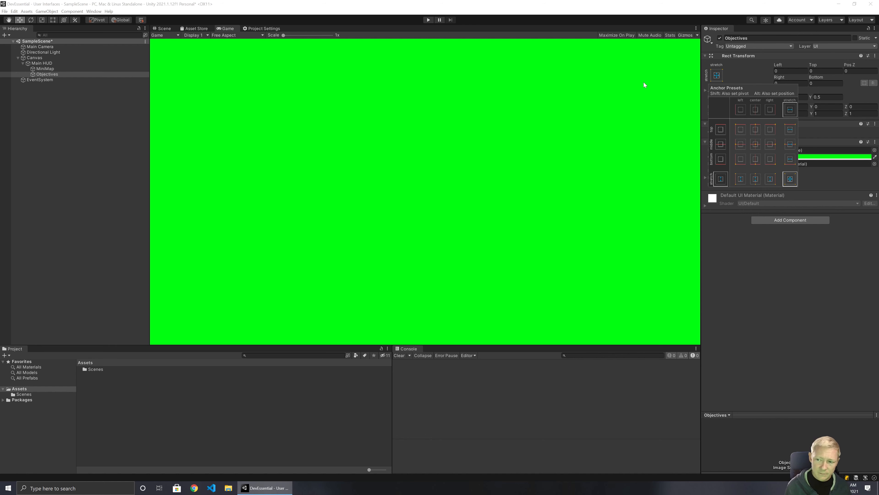
left_click(789, 129)
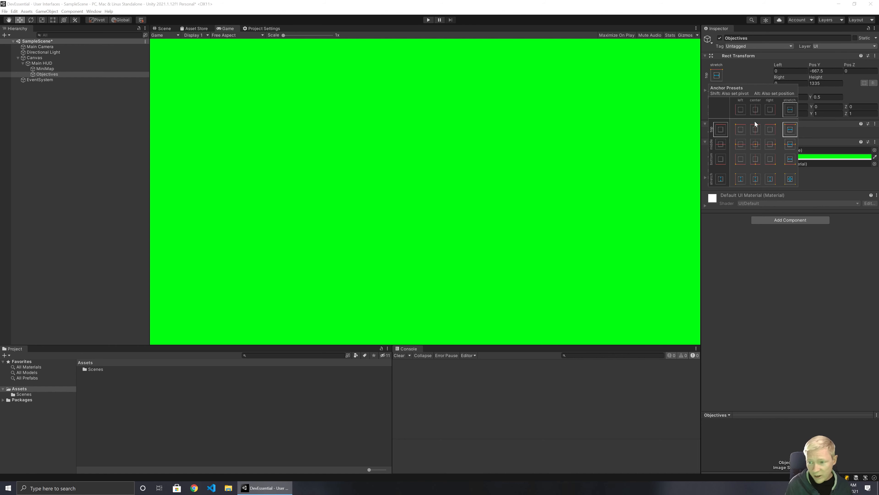
left_click(754, 130)
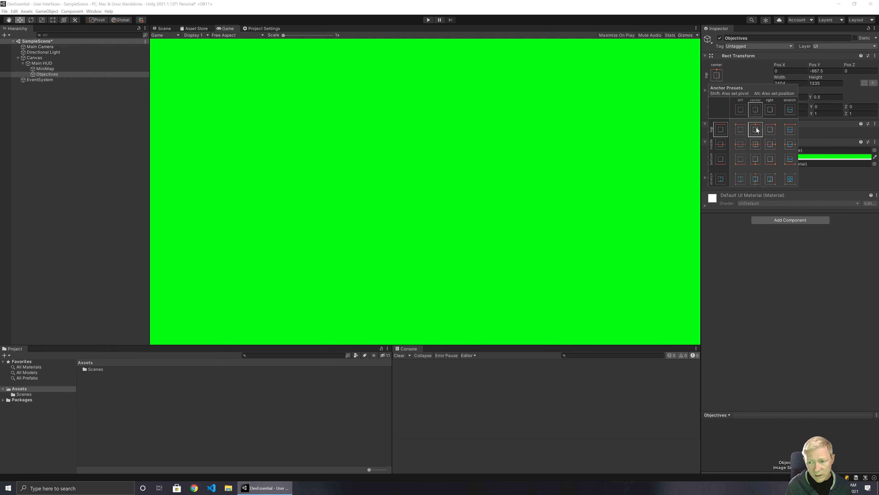
left_click(791, 131)
left_click(876, 101)
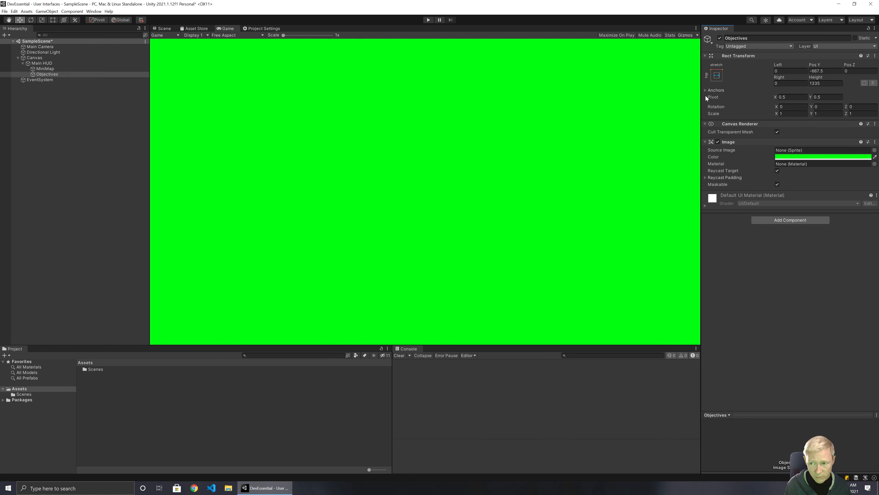
Set the Objectives panel's pivot Y to 1 and its height to 200.
left_click(824, 97)
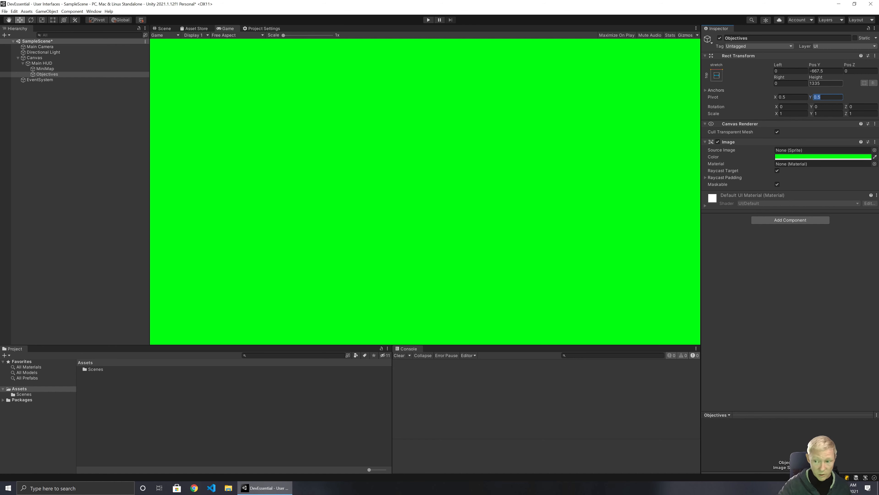
type("1")
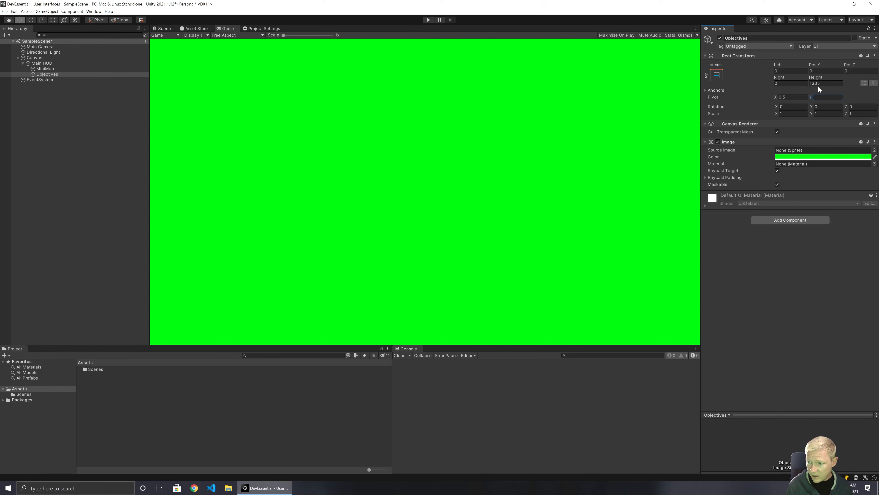
left_click_drag(828, 84, 804, 86)
type("200")
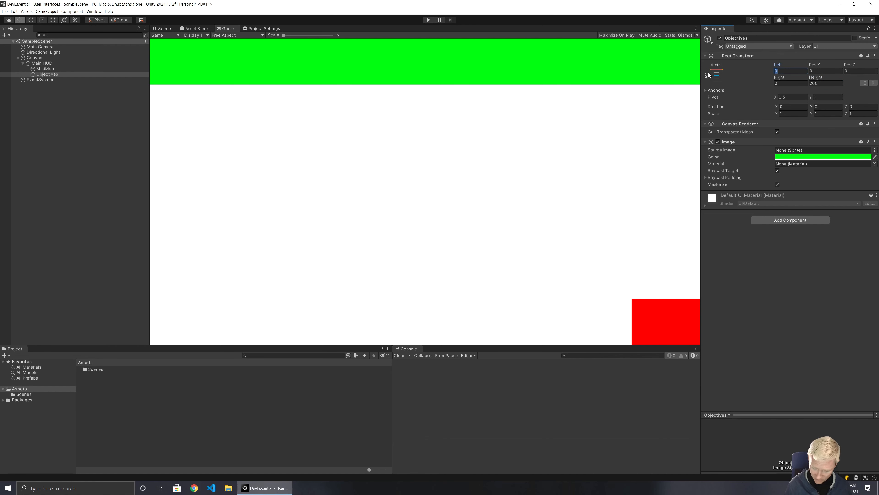
Set the Objectives panel's Left and Right offsets to 400.
type("400")
left_click(777, 83)
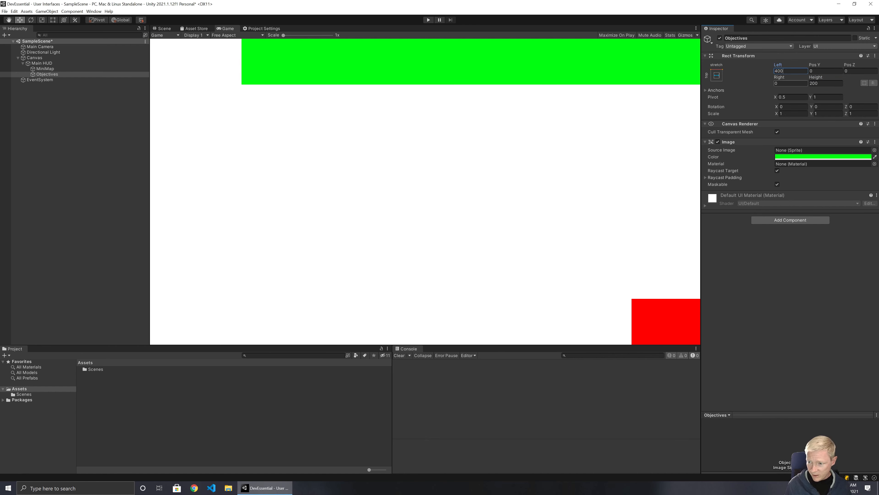
type("400")
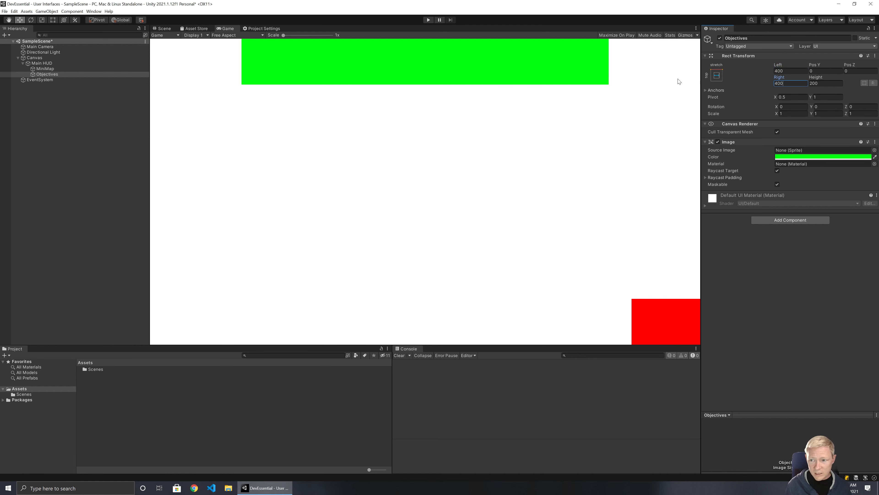
Set the Objectives panel's Left and Right offsets to 600 with height 200, and resize the Game view to test the stretch.
double_click(777, 83)
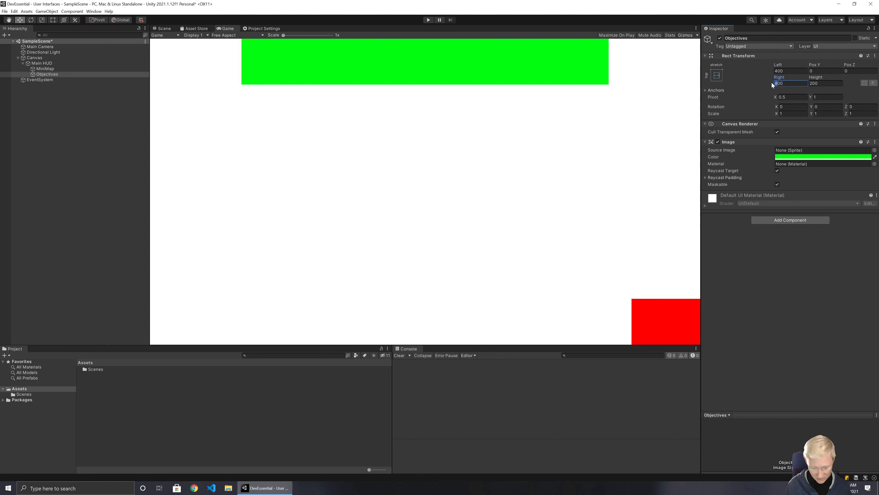
type("600")
key("Tab")
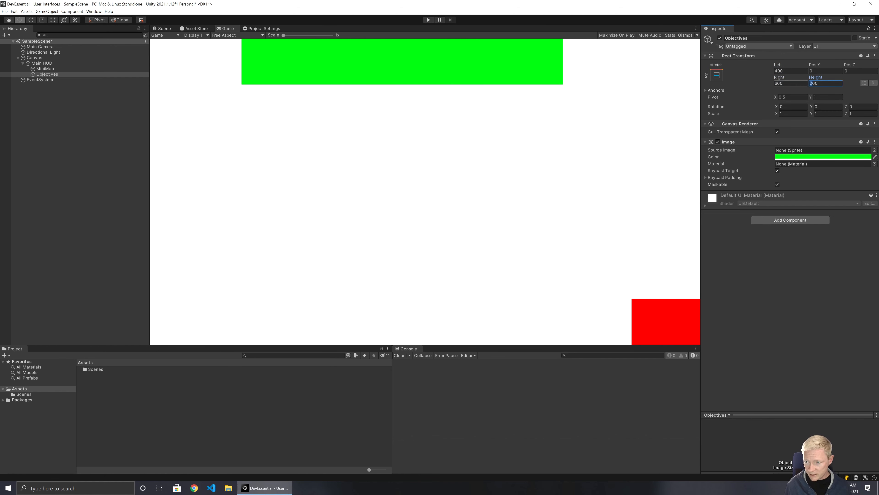
type("600")
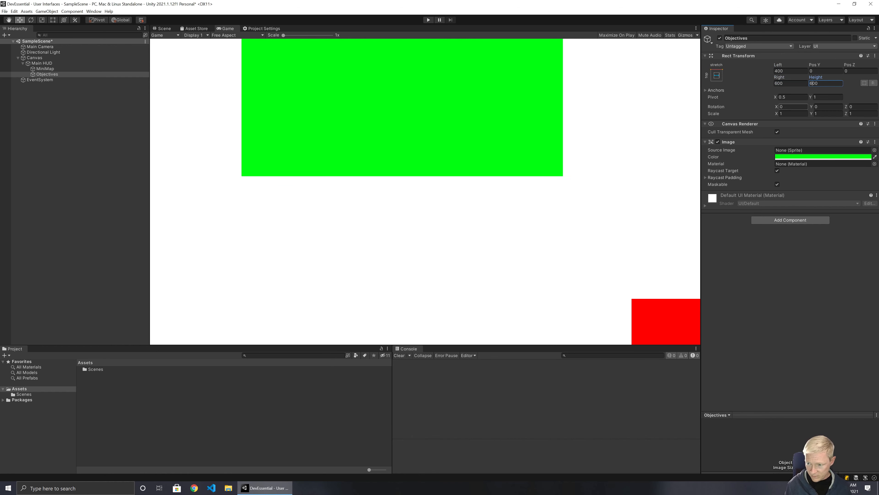
key("BackSpace")
type("2")
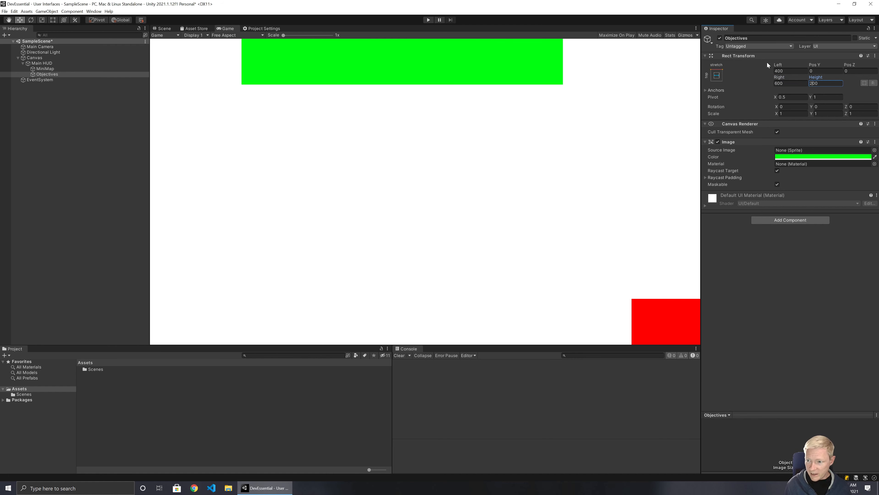
left_click(775, 71)
type("6")
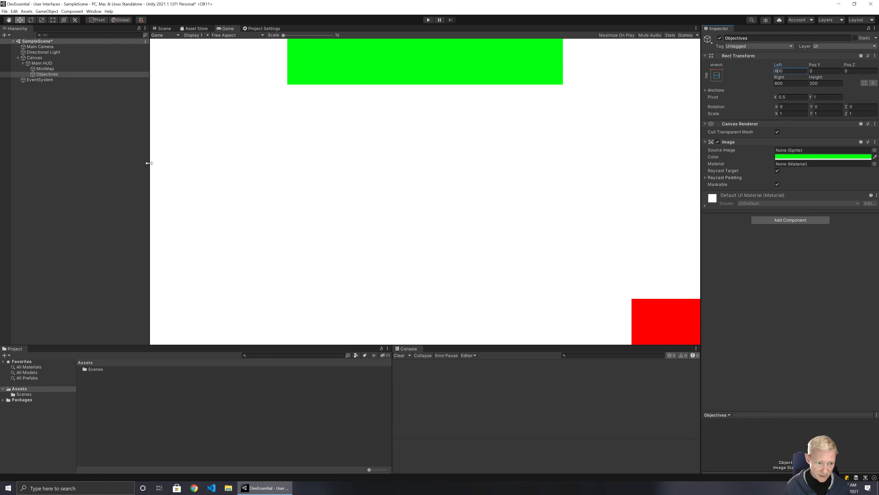
mouse_move(149, 163)
left_mouse_down()
mouse_move(343, 163)
mouse_move(109, 167)
mouse_move(473, 175)
mouse_move(114, 169)
mouse_move(421, 157)
mouse_move(94, 148)
mouse_move(297, 154)
mouse_move(341, 150)
mouse_move(120, 150)
mouse_move(383, 145)
mouse_move(144, 141)
mouse_move(166, 145)
mouse_move(155, 147)
left_mouse_up()
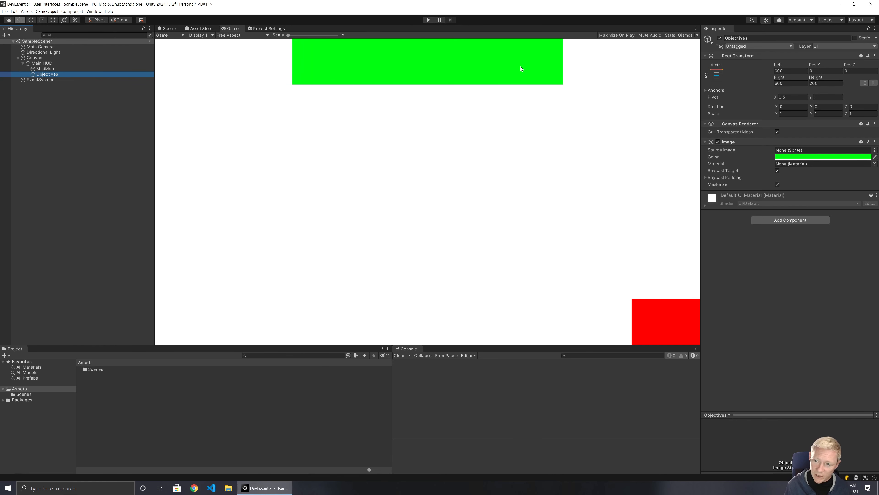
Anchor the Objectives panel to the top center with a width of 800, and resize the Game view to test it.
left_click(716, 76)
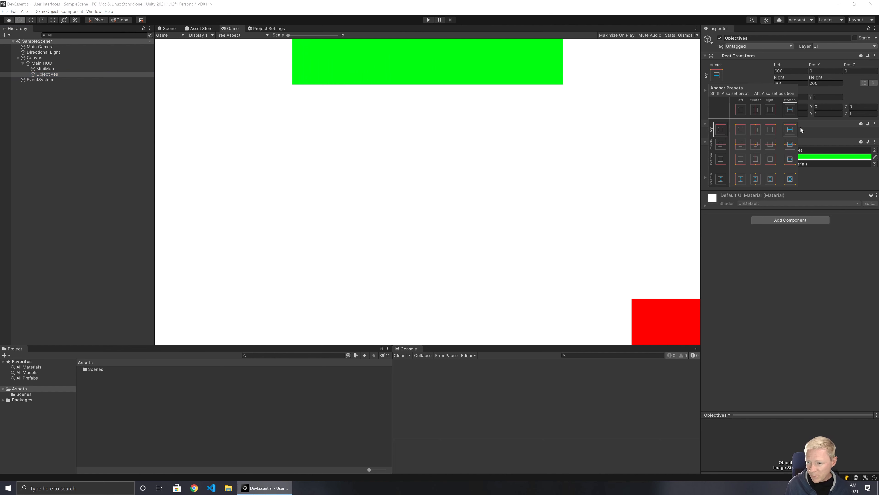
left_click(756, 131)
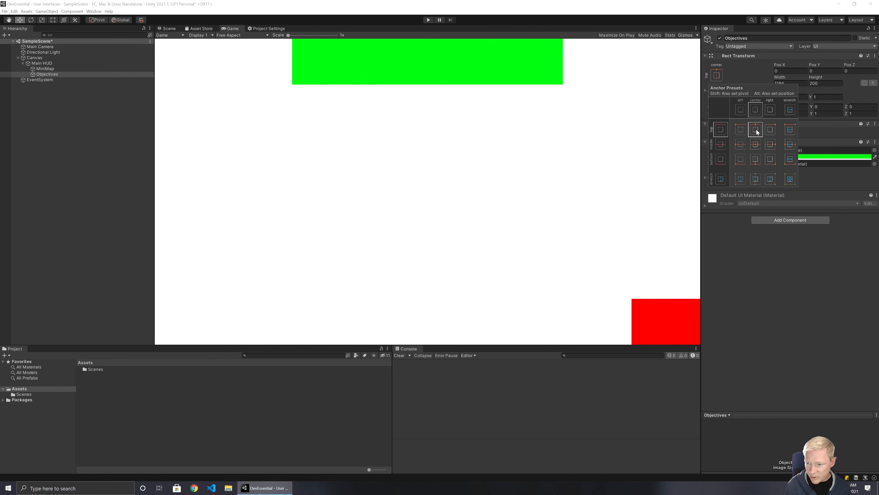
left_click(810, 225)
left_click_drag(793, 83, 679, 71)
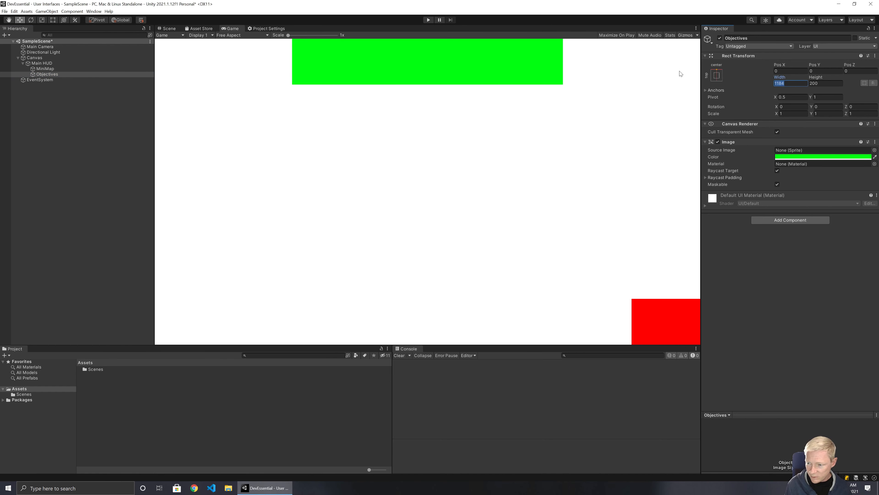
type("600")
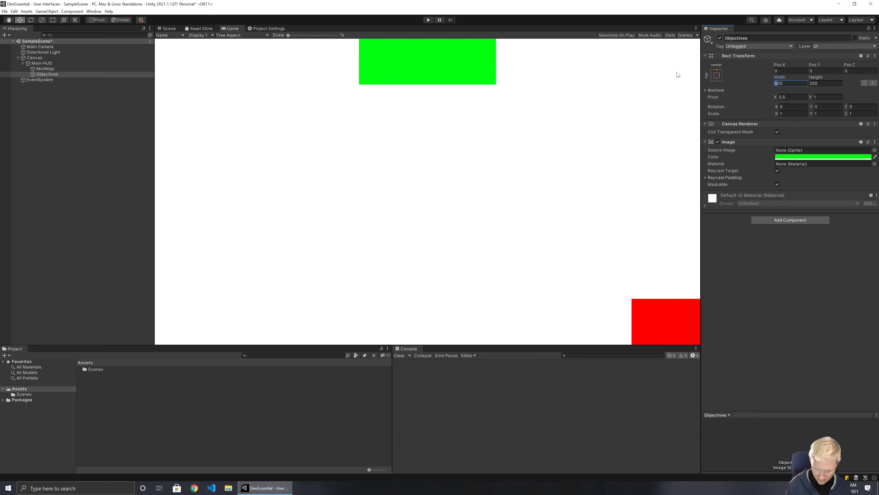
type("8")
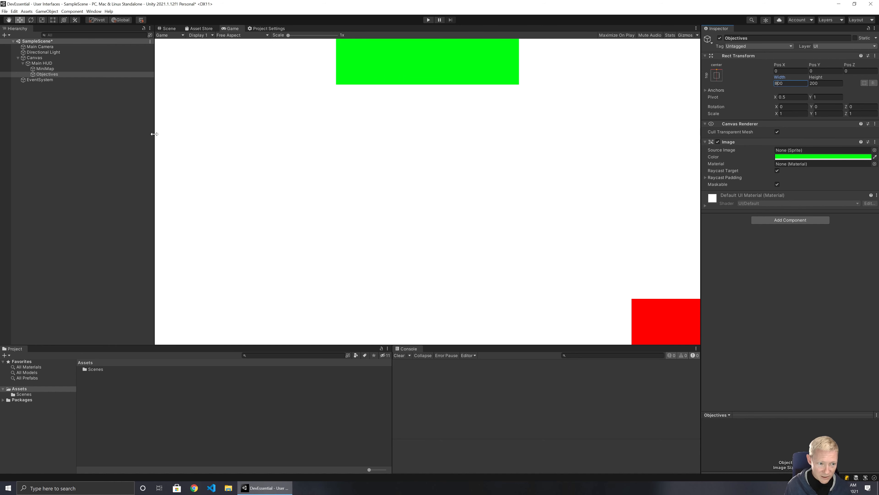
left_click_drag(154, 134, 137, 148)
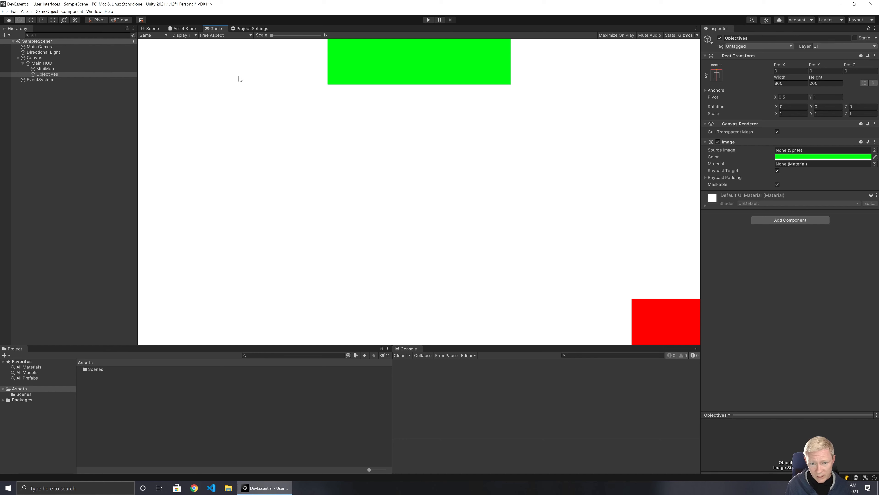
Add a third child UI panel under Main HUD and anchor it to the bottom-left corner.
right_click(40, 66)
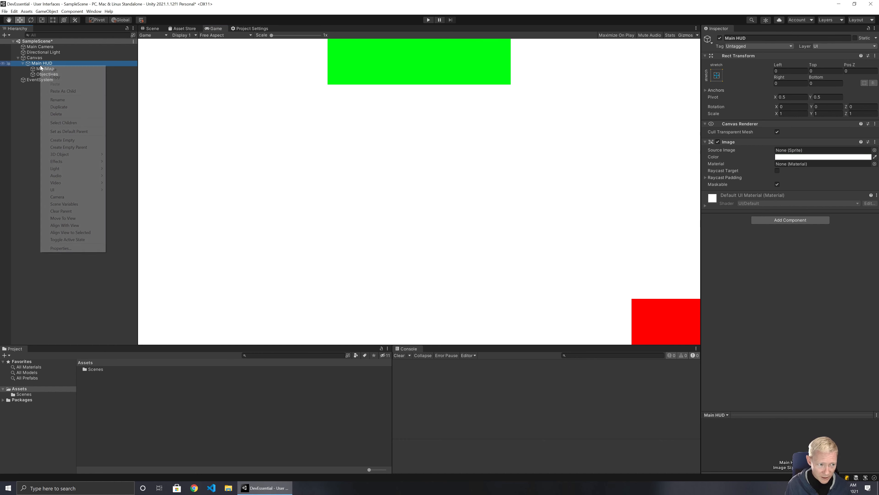
mouse_move(69, 189)
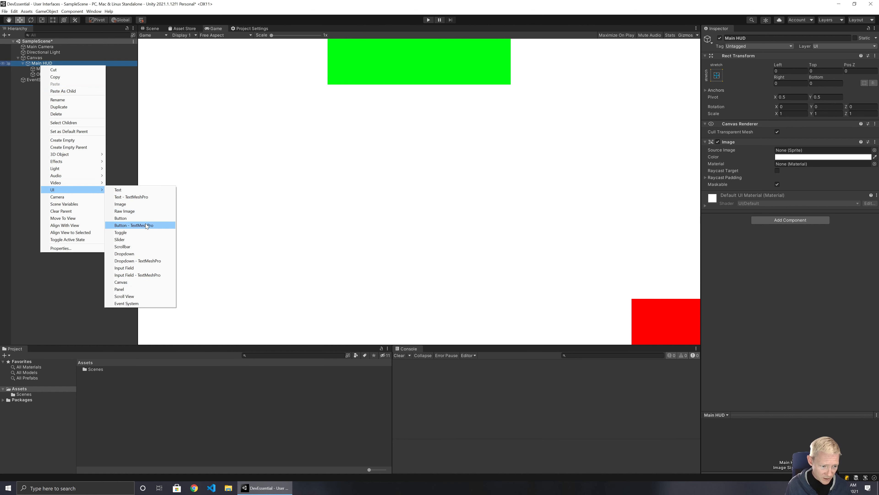
left_click(131, 290)
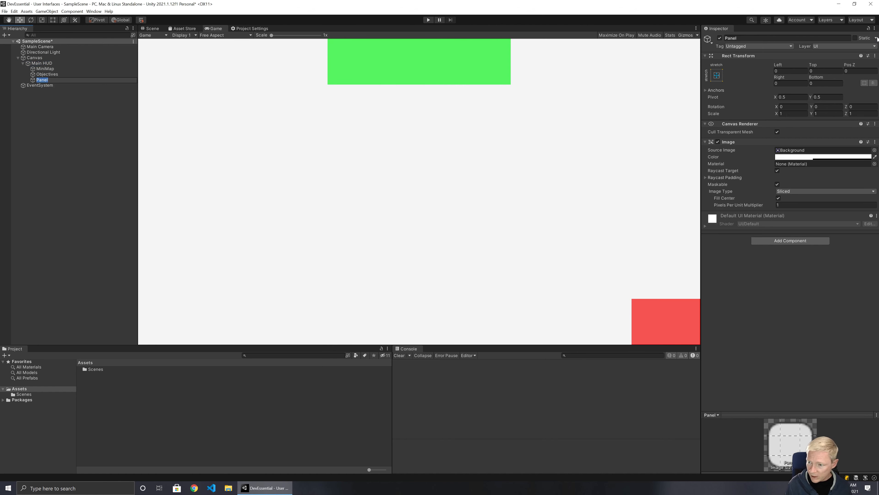
left_click(717, 78)
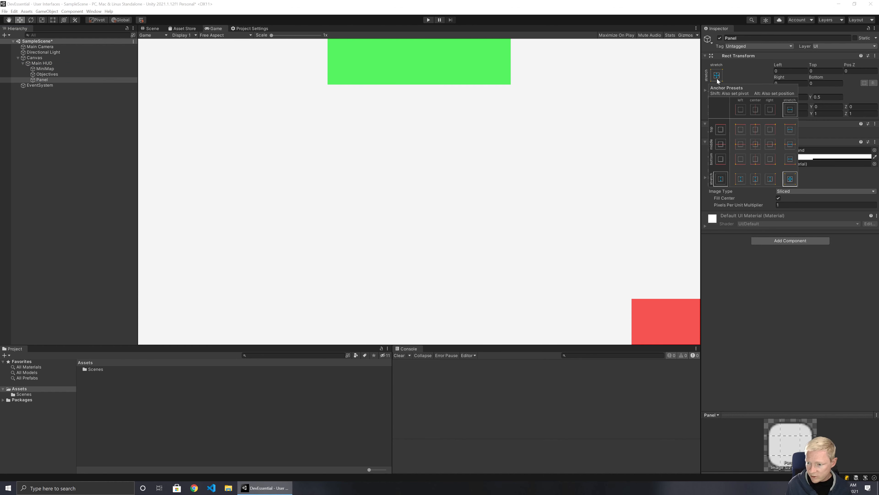
left_click(741, 161)
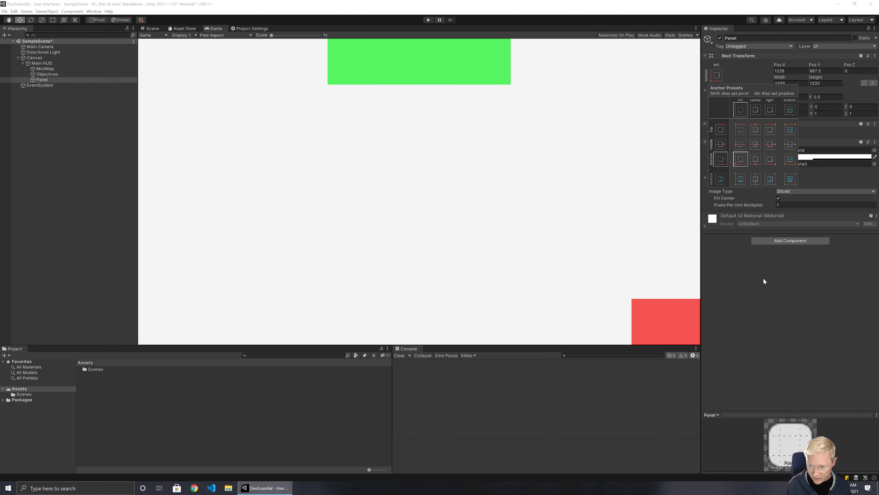
Color the new panel opaque blue (0041FF, alpha 100) and disable its Raycast Target.
left_click(812, 157)
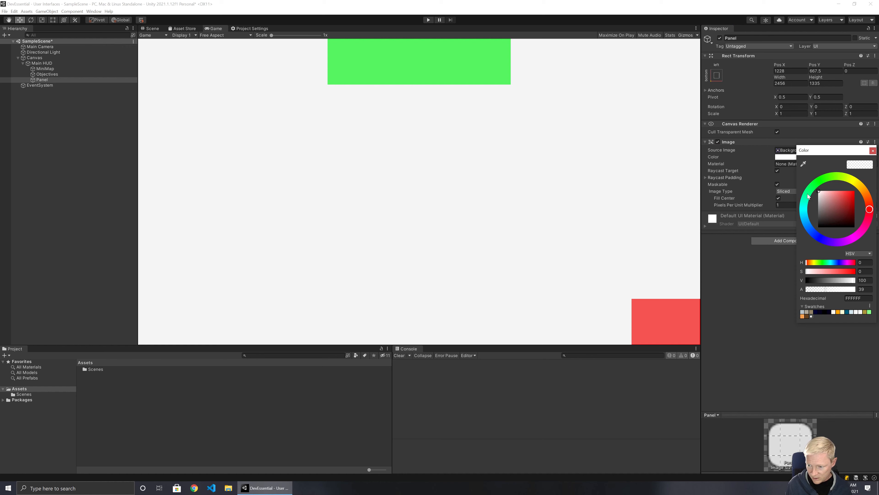
left_click(813, 232)
left_click_drag(835, 200, 876, 177)
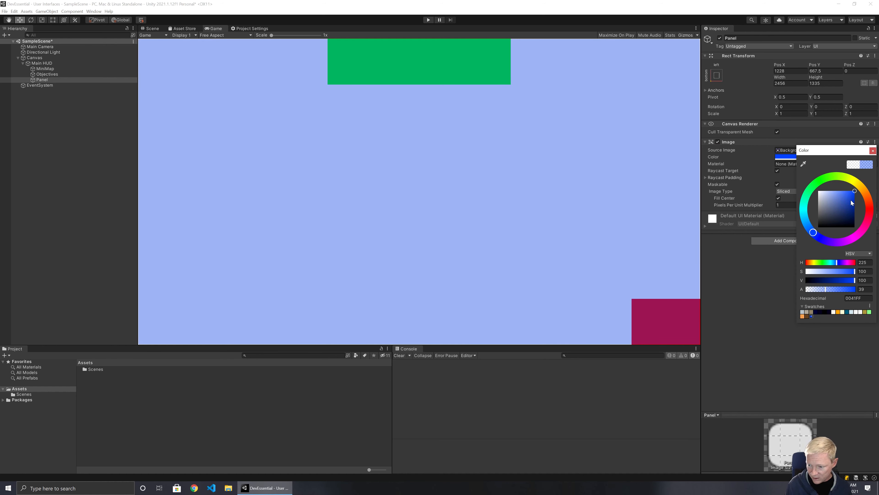
left_click_drag(834, 290, 854, 289)
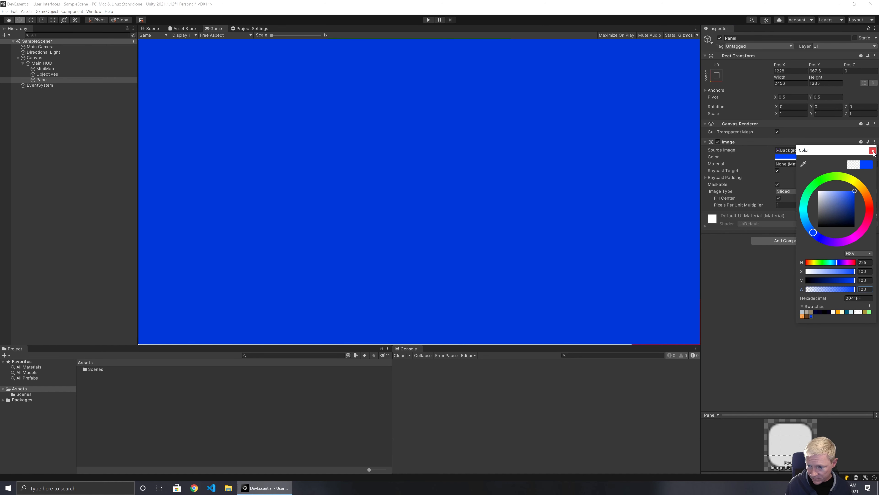
left_click(787, 173)
left_click(777, 171)
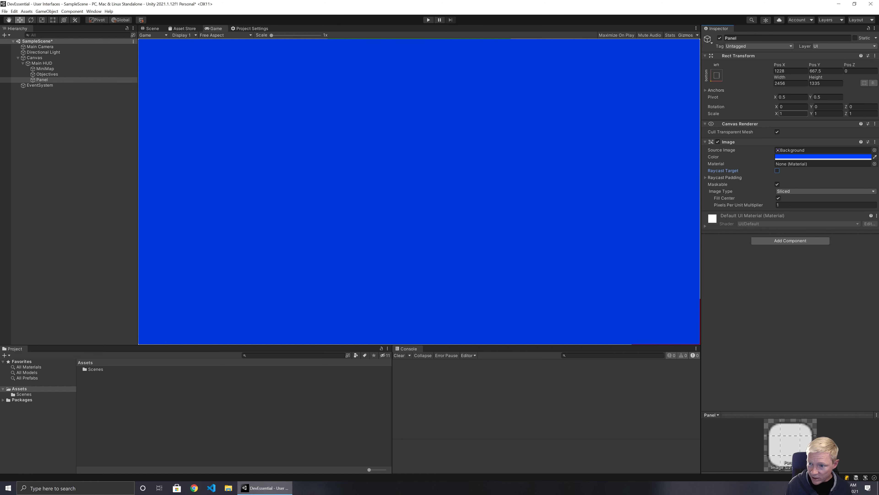
Set the blue panel's pivot to X 0, Y 0 and its size to 300 wide by 400 high.
left_click(783, 97)
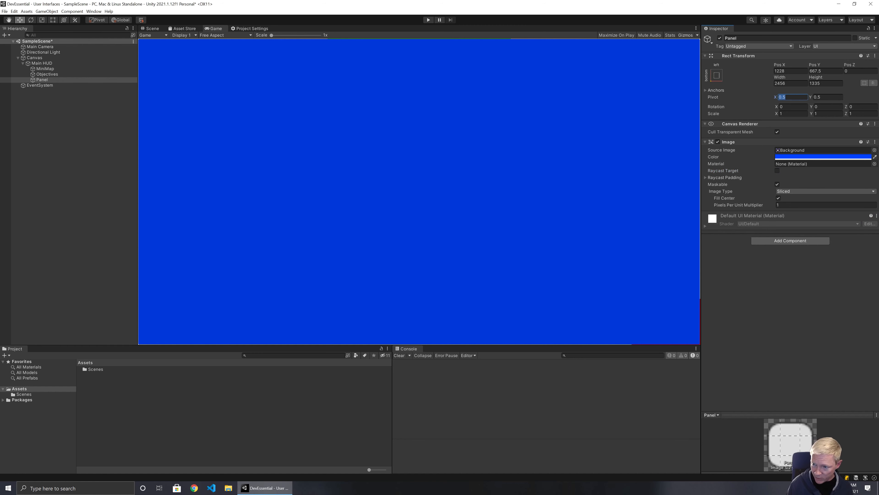
type("0")
left_click(823, 97)
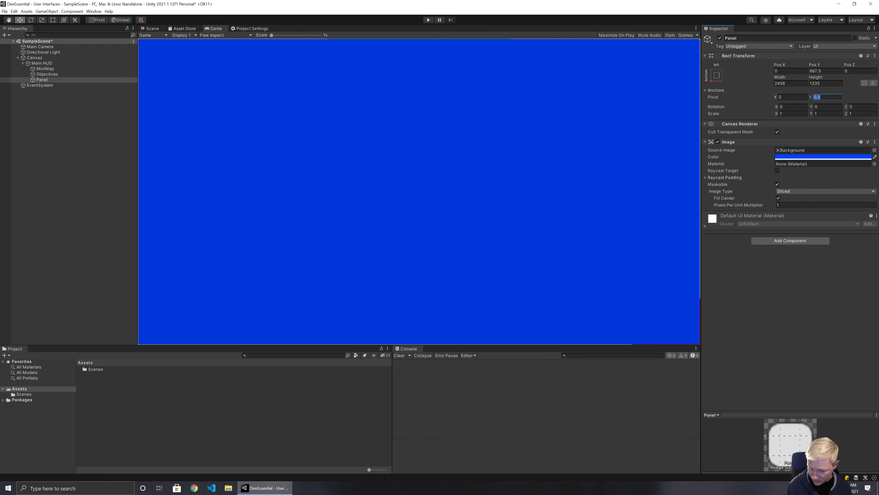
type("0")
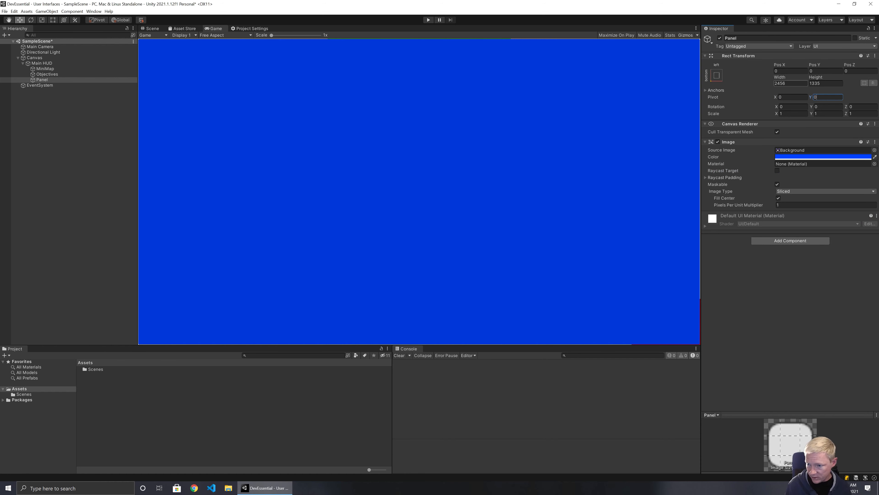
left_click_drag(790, 83, 751, 81)
type("300")
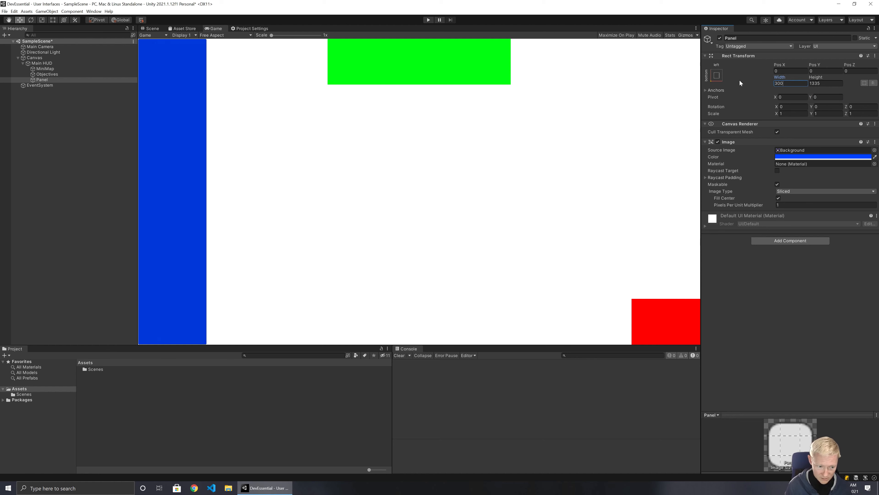
key("Tab")
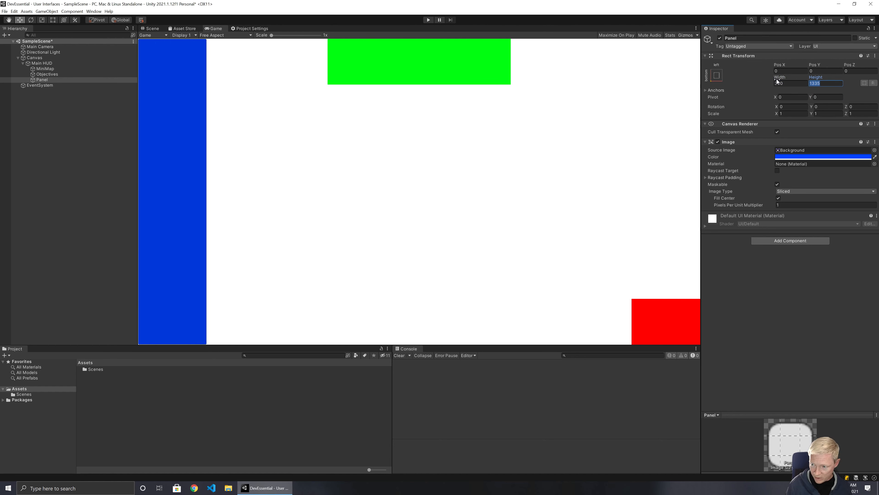
type("400")
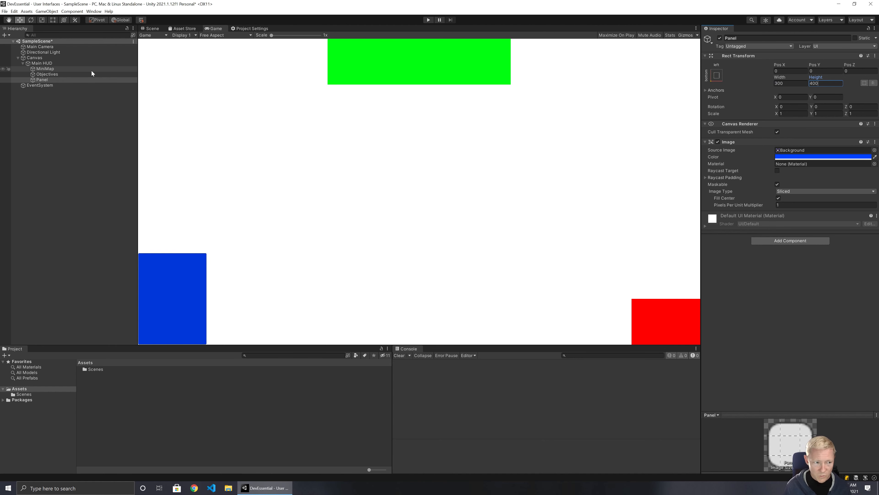
Disable Raycast Target on the Objectives and MiniMap panels.
left_click(43, 75)
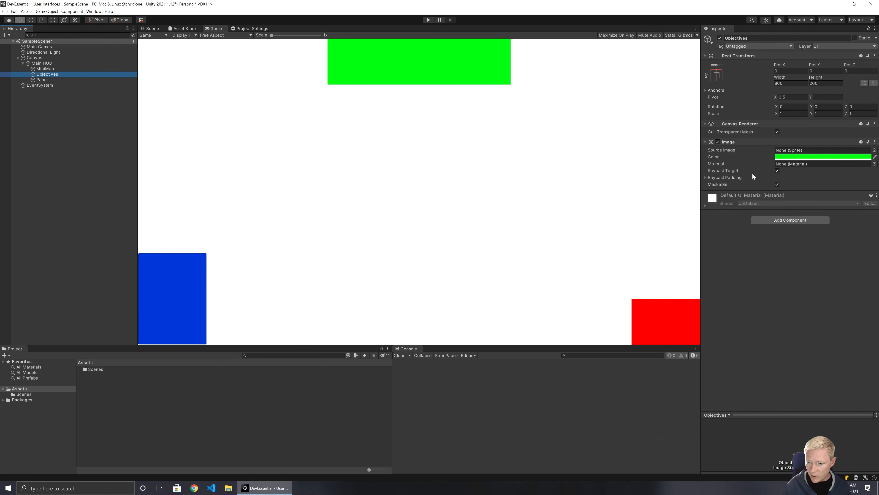
left_click(777, 170)
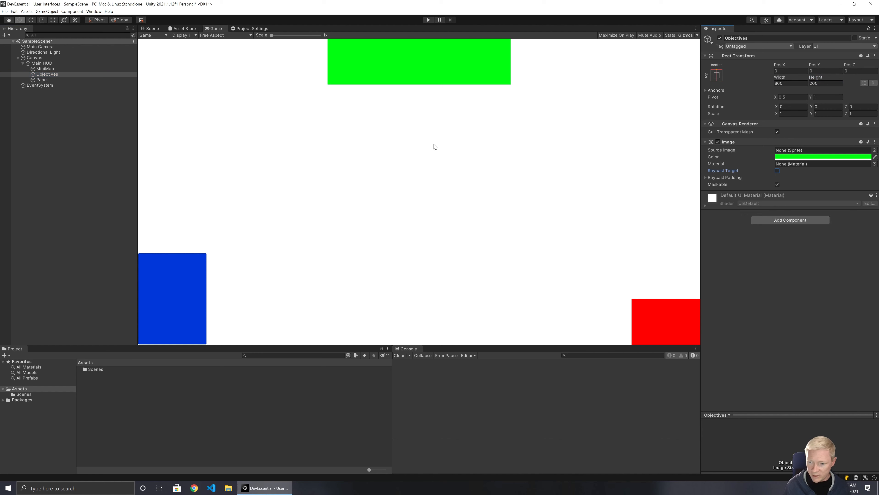
left_click(51, 69)
left_click(46, 74)
left_click(46, 69)
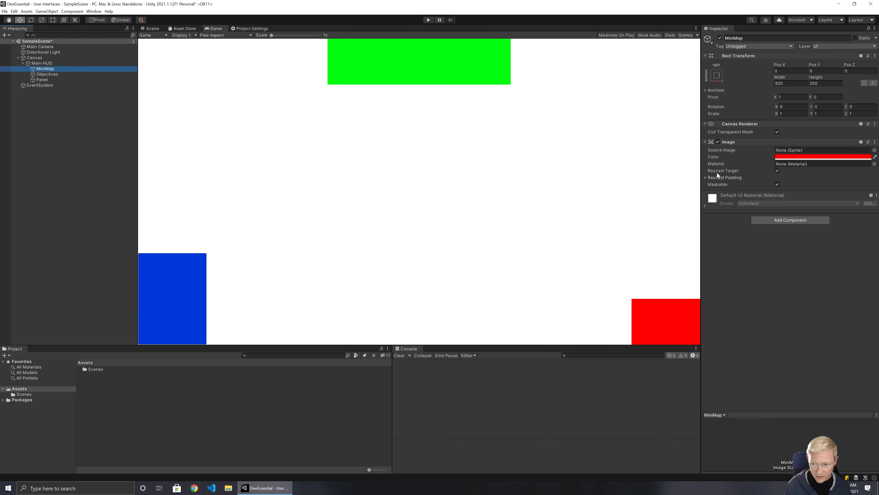
left_click(777, 171)
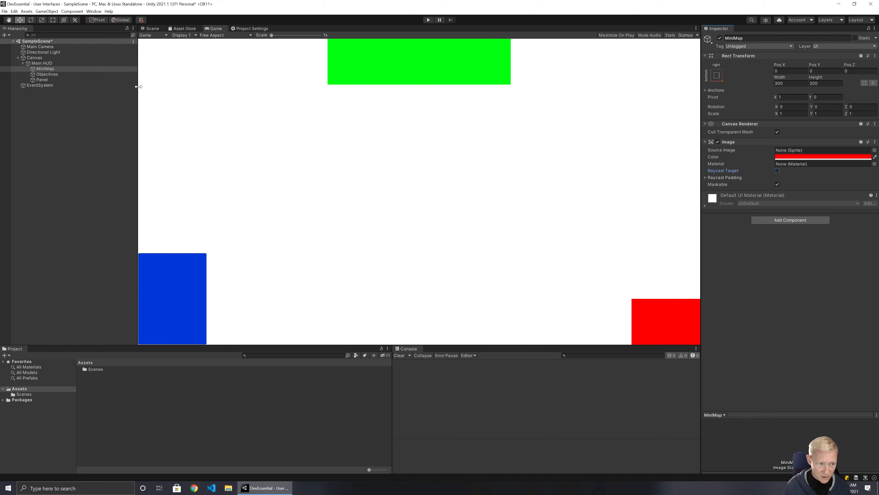
Remove the source image from the blue panel under Main HUD.
left_click(47, 73)
left_click(46, 79)
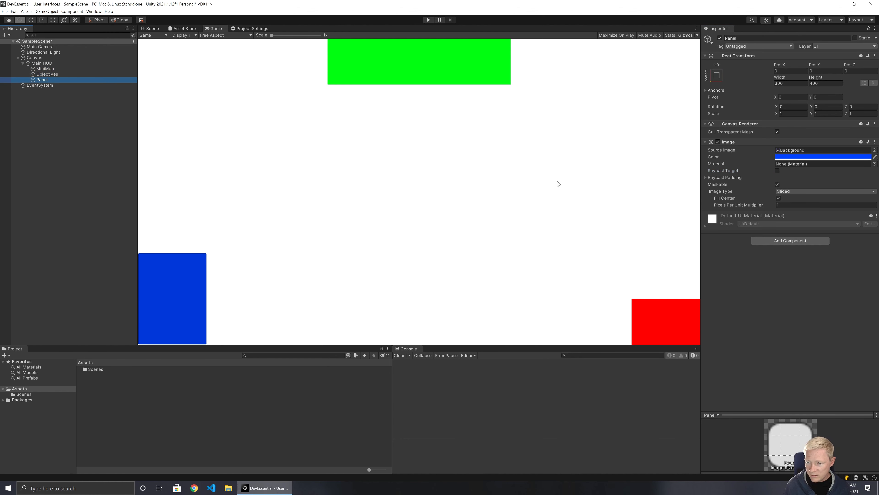
left_click(793, 150)
key("Delete")
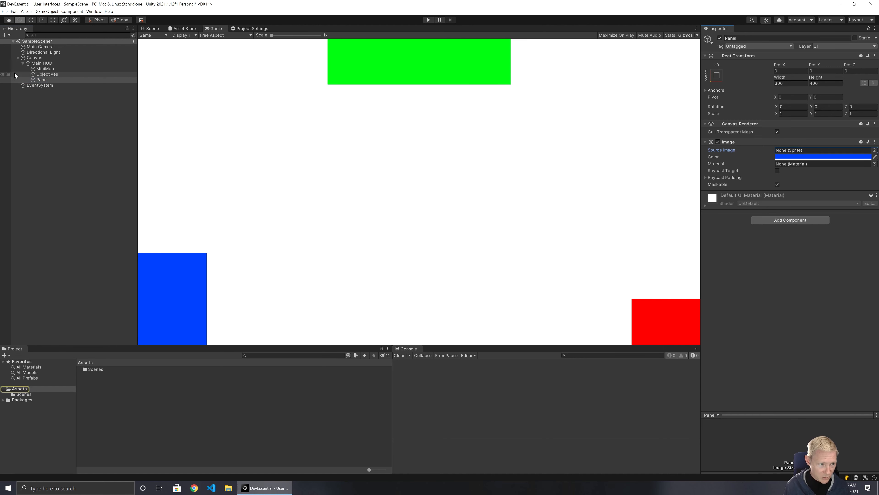
left_click(37, 75)
left_click(48, 69)
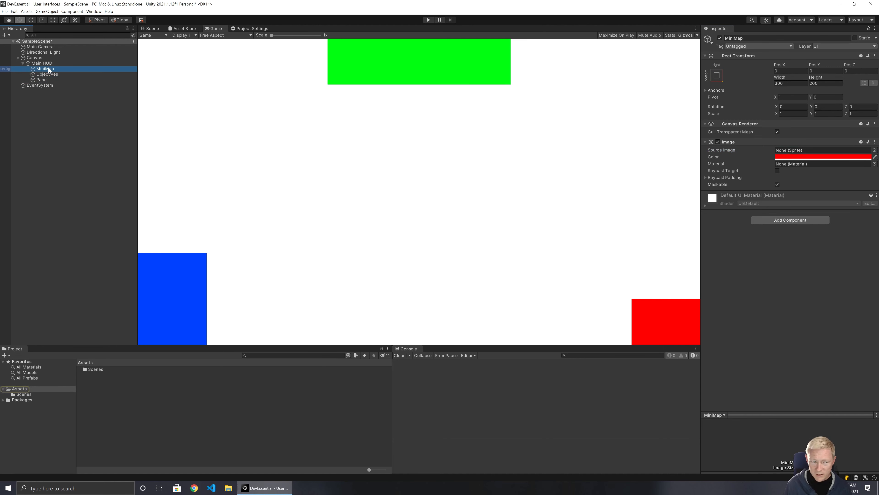
left_click(31, 138)
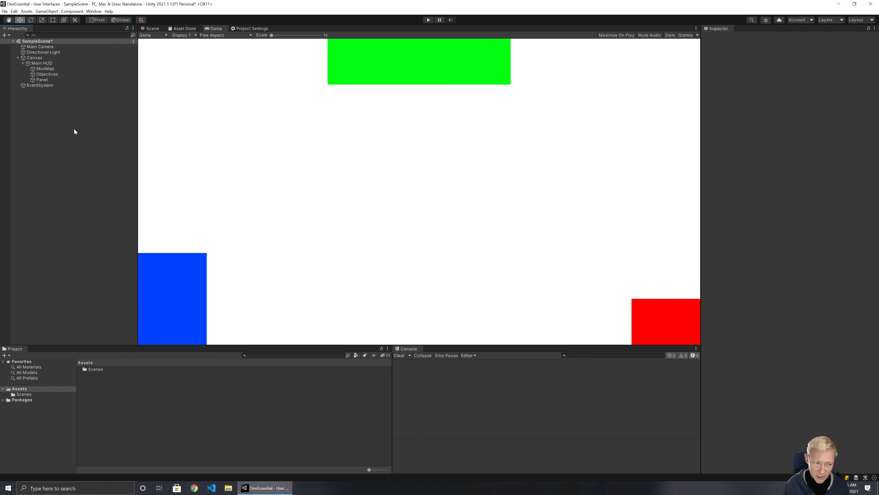
left_click(46, 70)
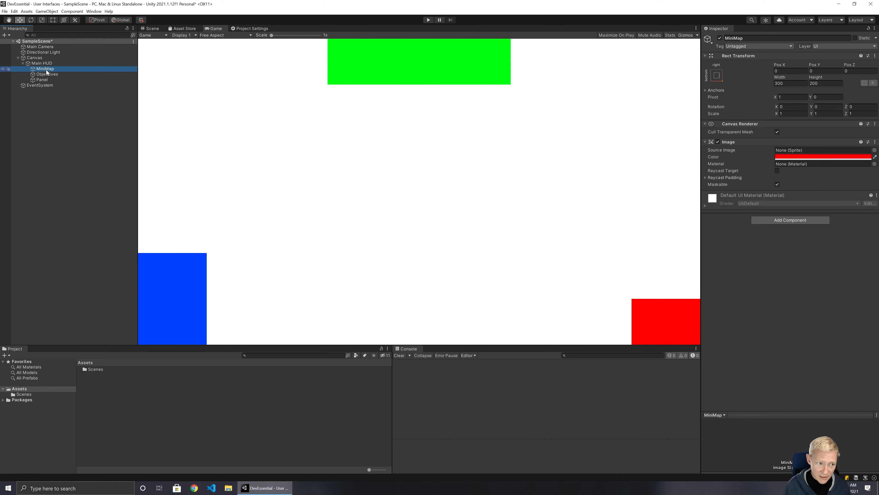
Add a TextMeshPro text element as a child of the Objectives panel.
left_click(48, 75)
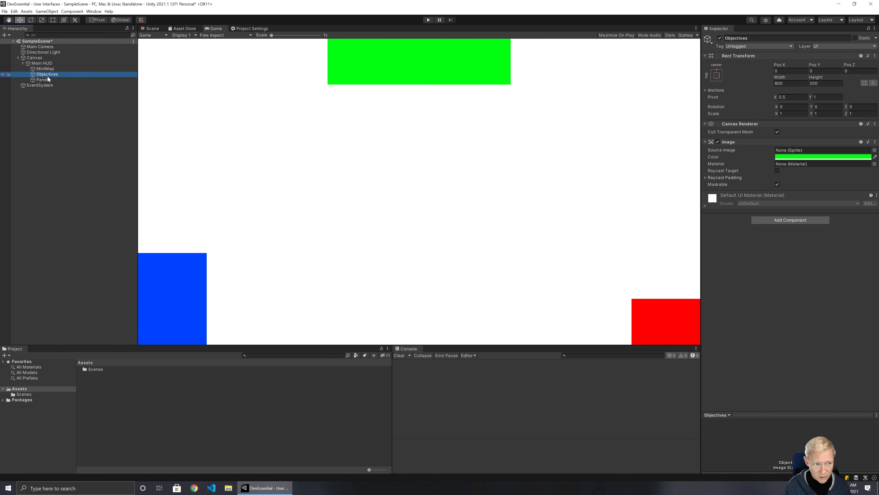
right_click(48, 72)
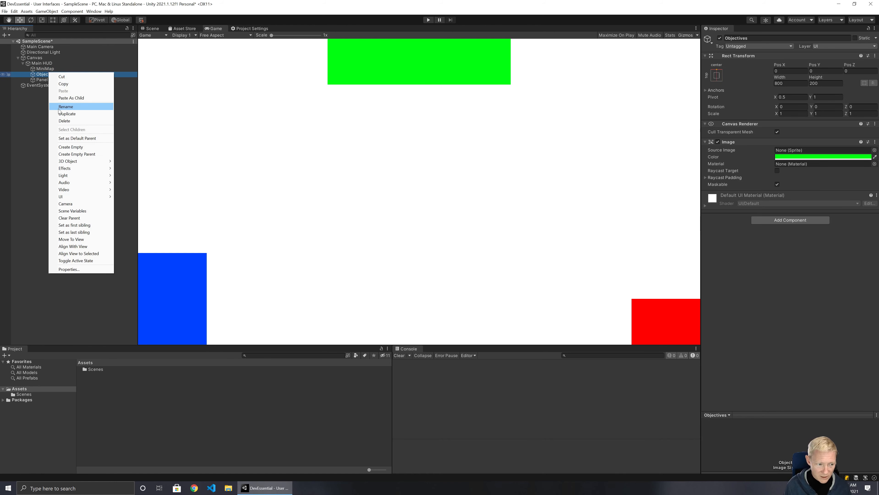
mouse_move(85, 196)
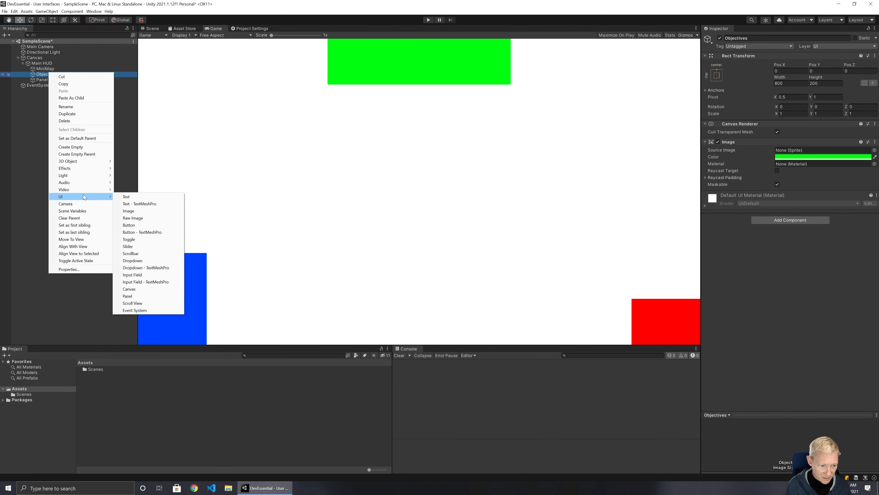
left_click(146, 203)
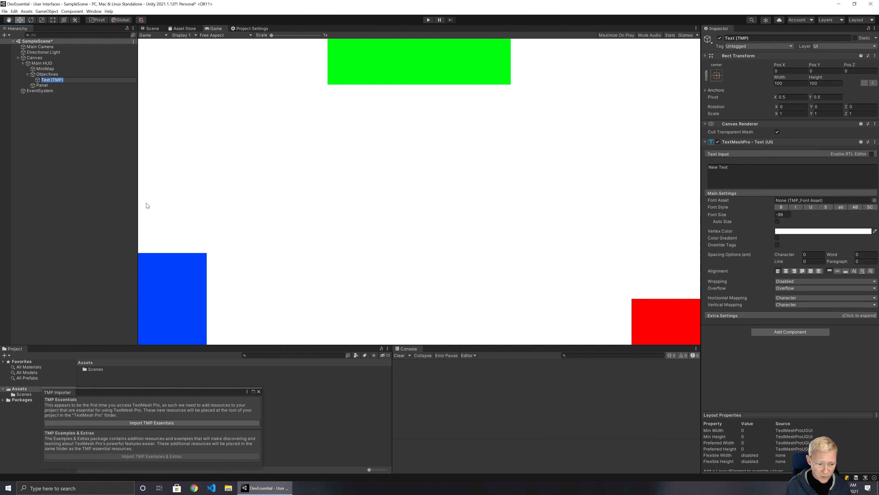
Import the TMP Essentials resources and close the TMP Importer without adding the examples and extras.
left_click_drag(174, 396, 460, 162)
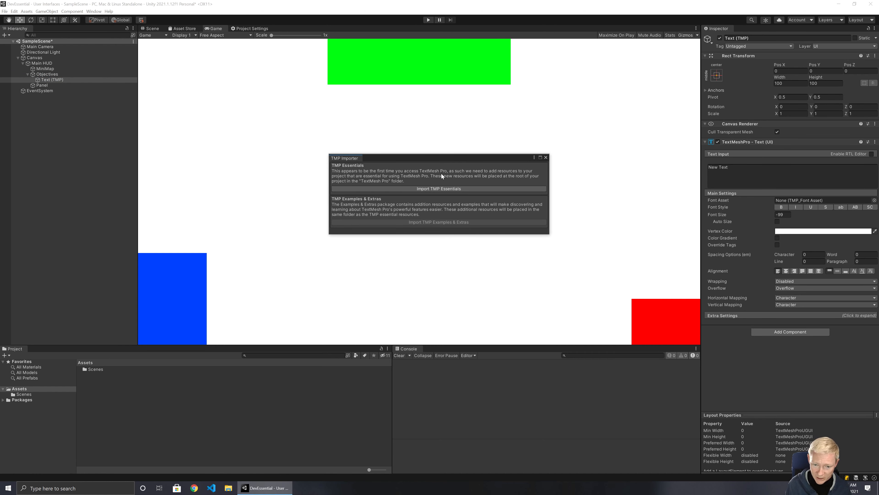
left_click(440, 188)
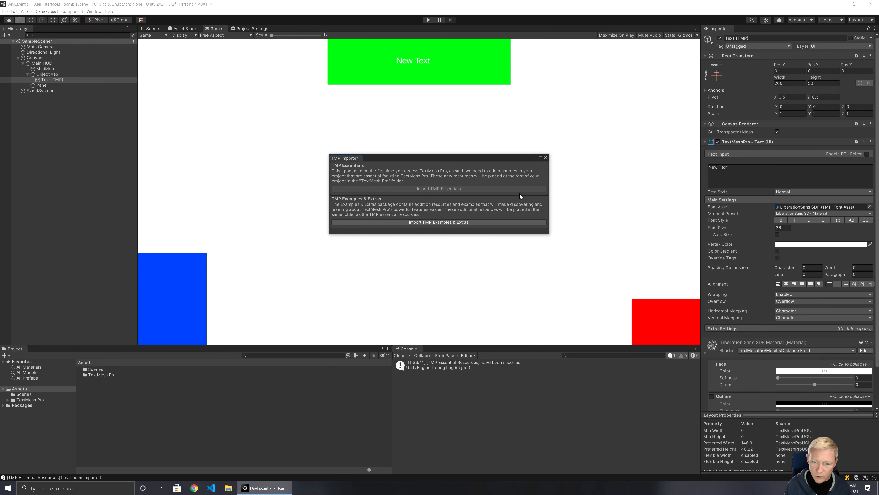
left_click_drag(475, 158, 371, 190)
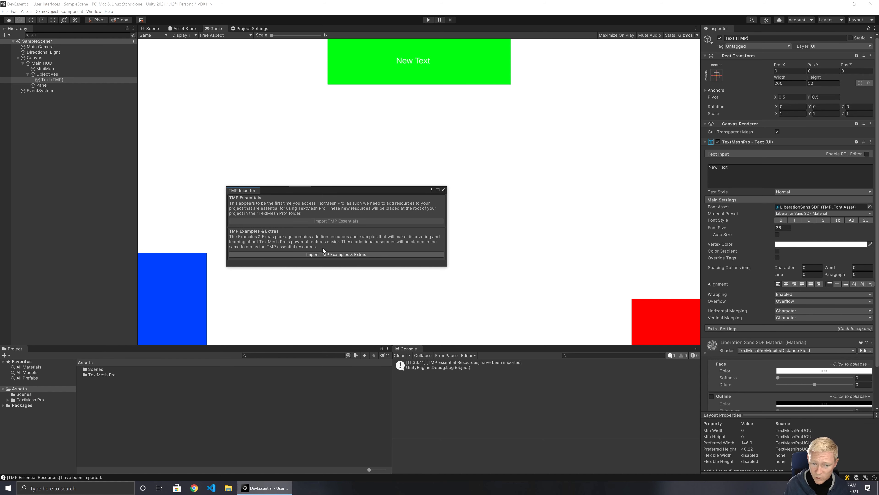
left_click(443, 190)
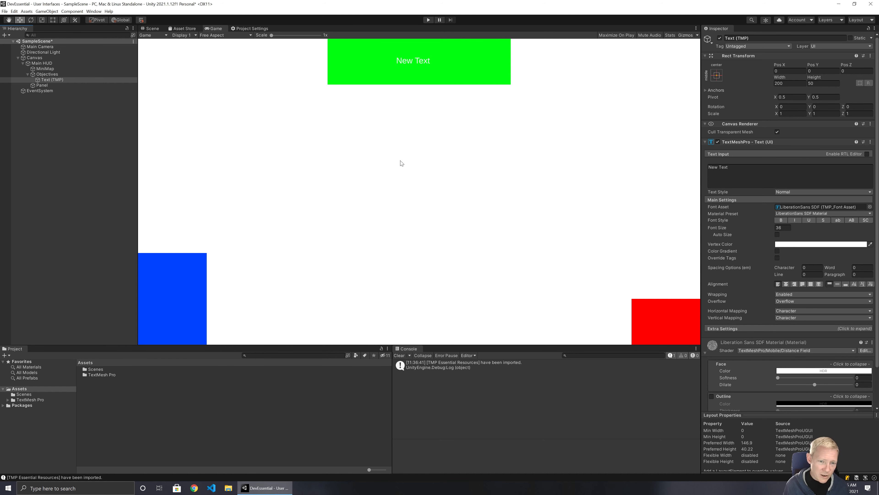
Disable the Image component on Main HUD.
left_click(43, 63)
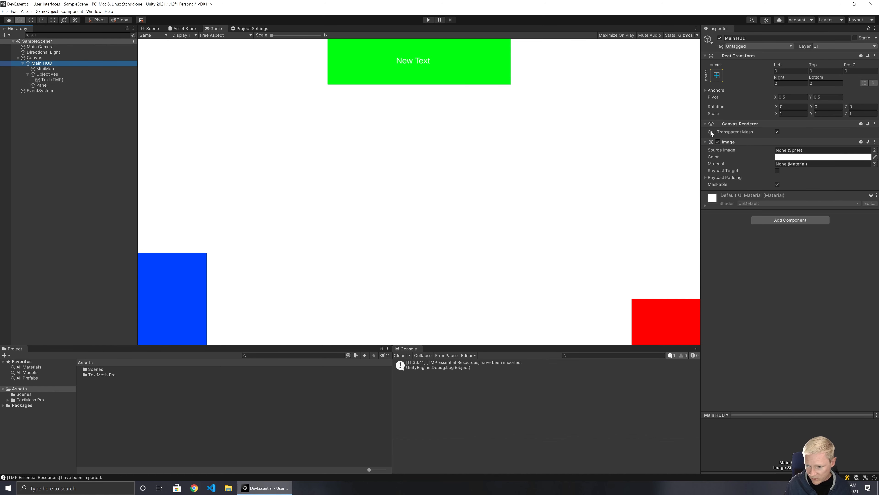
left_click(718, 142)
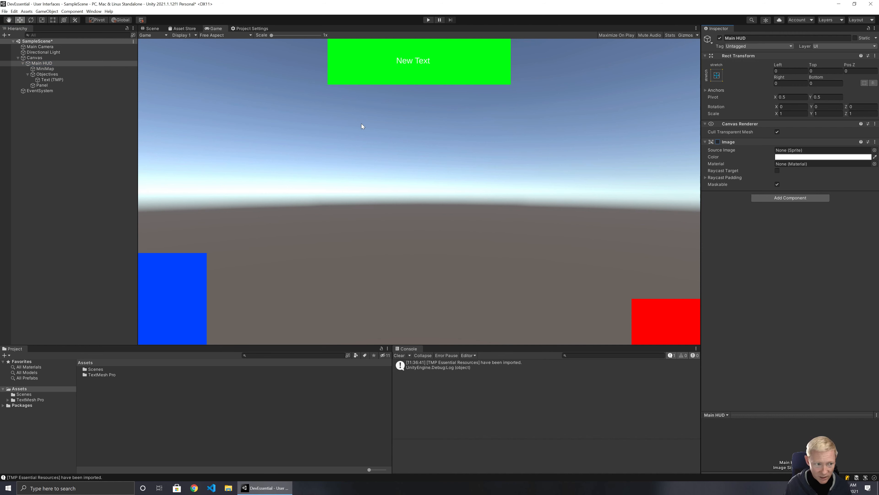
Center the Objectives text horizontally and vertically, and change it to "Head in direction $DIRECTION GOES HERE$ and $QUEST ACTION GOES HERE$".
left_click(40, 80)
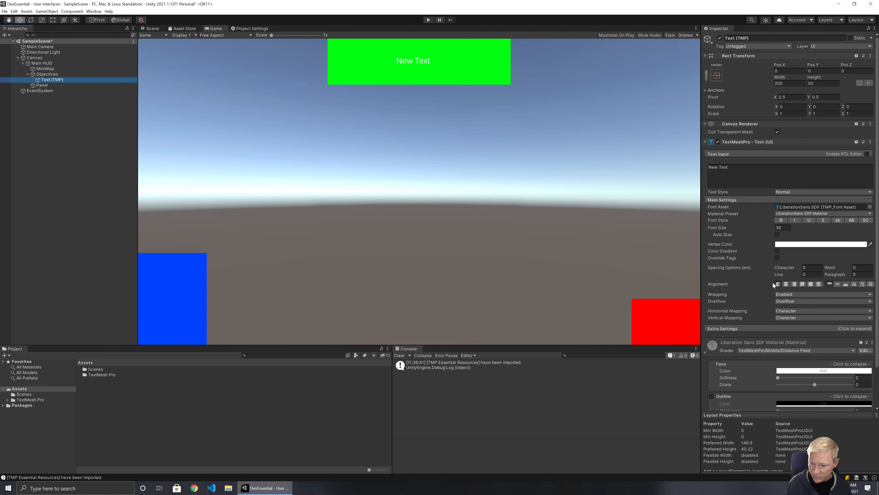
left_click(786, 284)
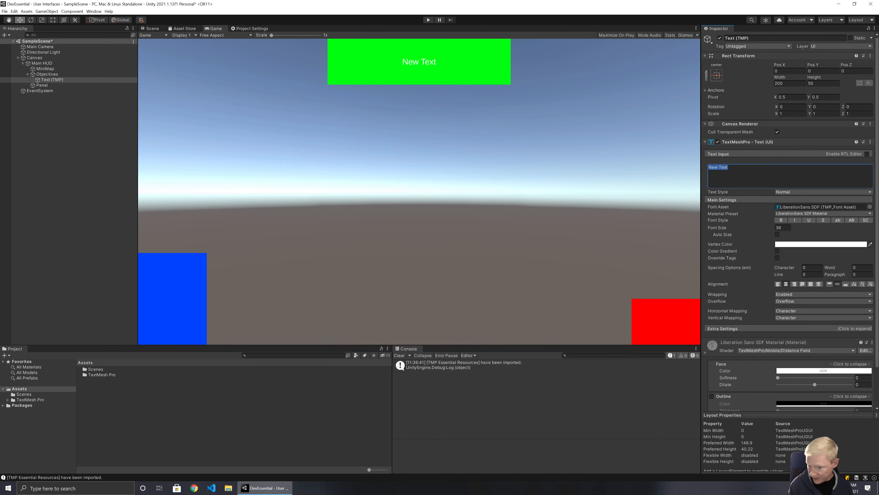
type("He")
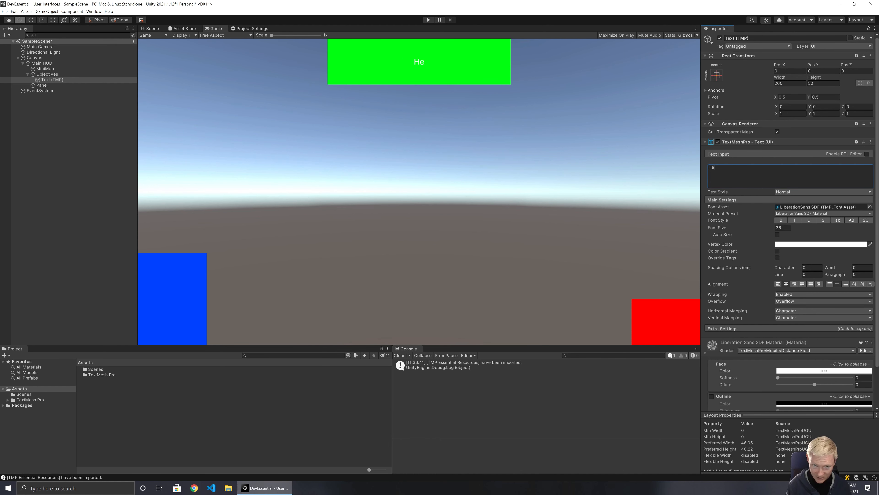
type("ad in direction")
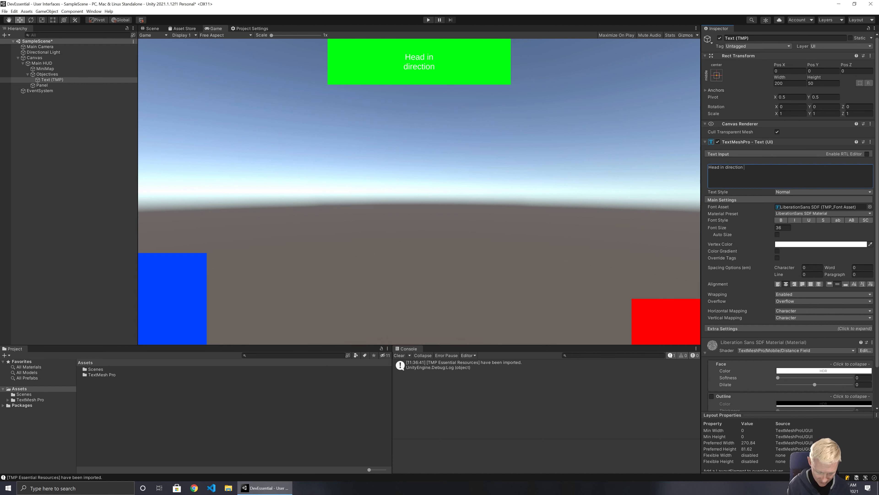
type("$")
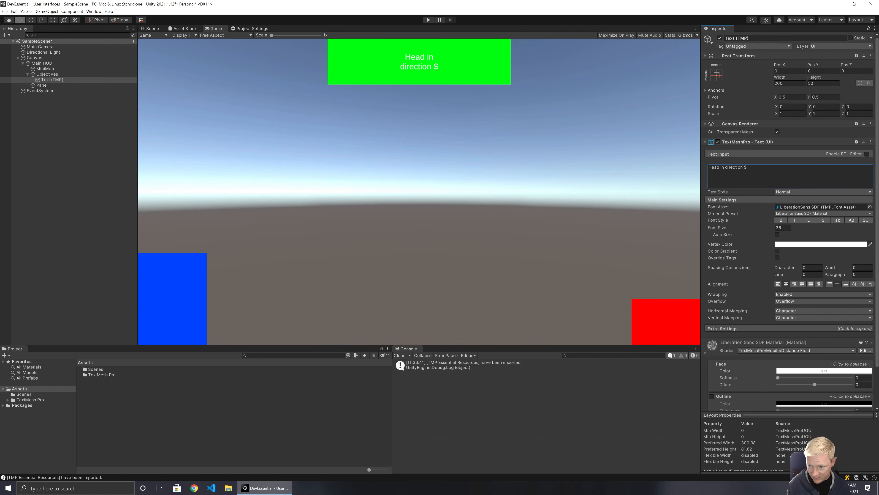
type("DIRECTION G")
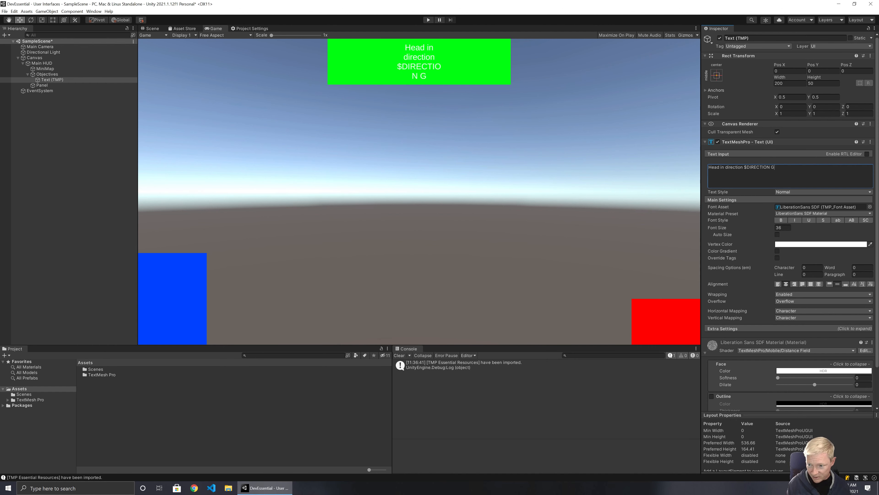
type("OES HERE$")
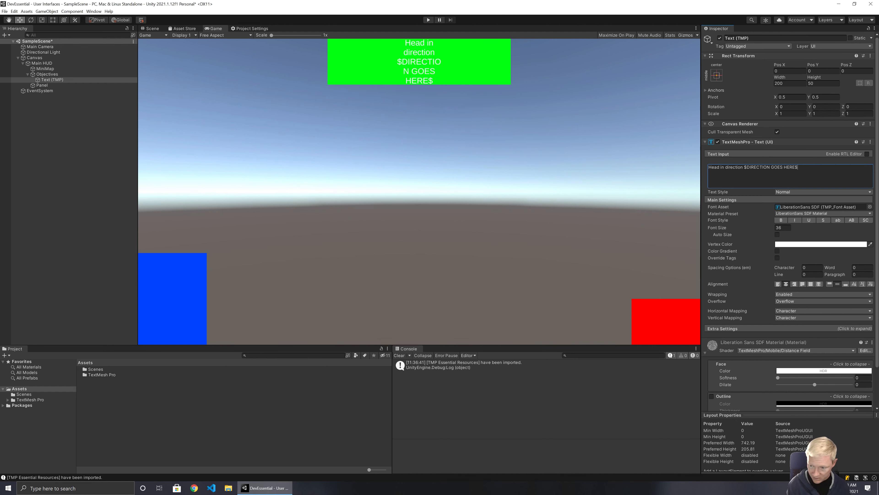
type(" and ")
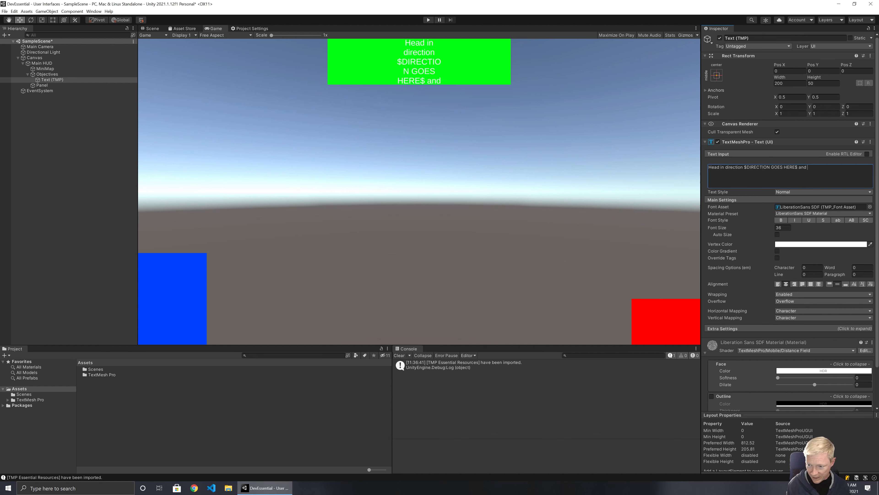
type("$QUES")
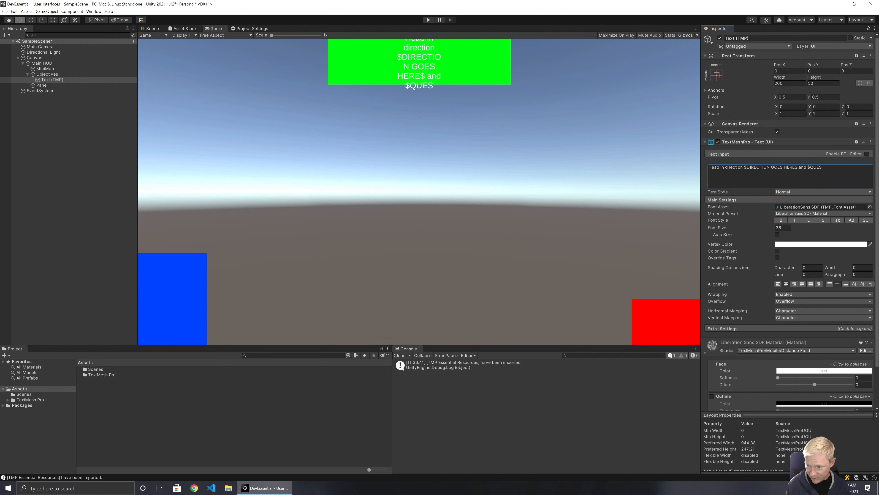
type("T ACTION GO")
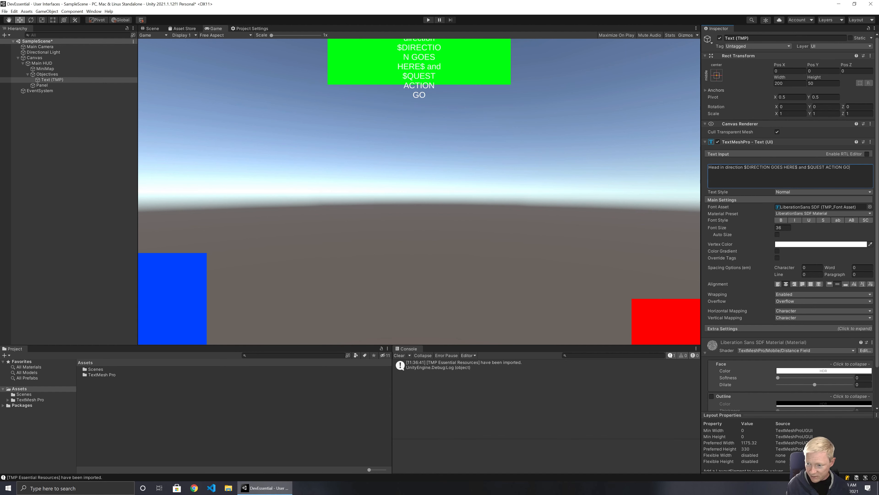
type("ES HERE")
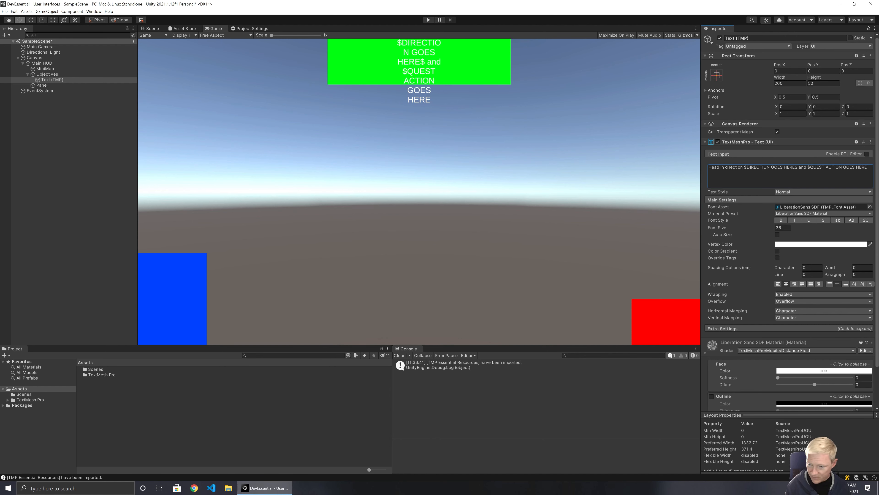
type("$")
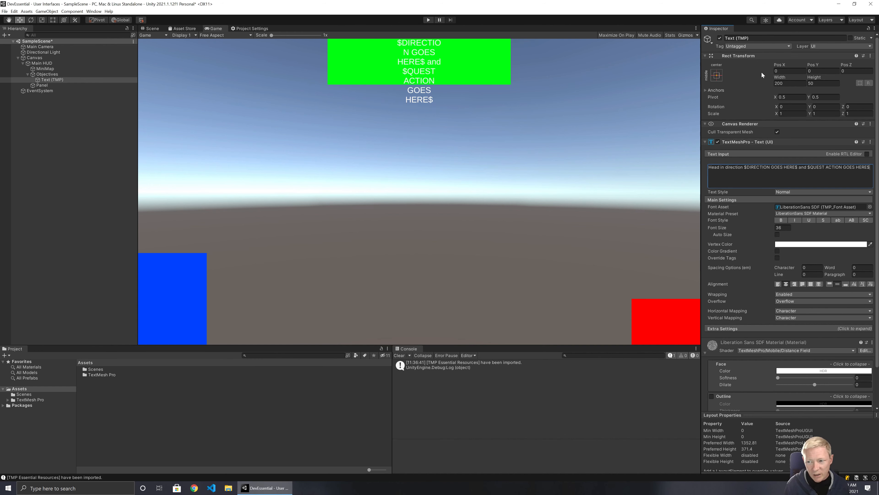
Anchor the text to stretch both ways across the Objectives panel, with Left, Top, Right and Bottom offsets of 10.
left_click(717, 75)
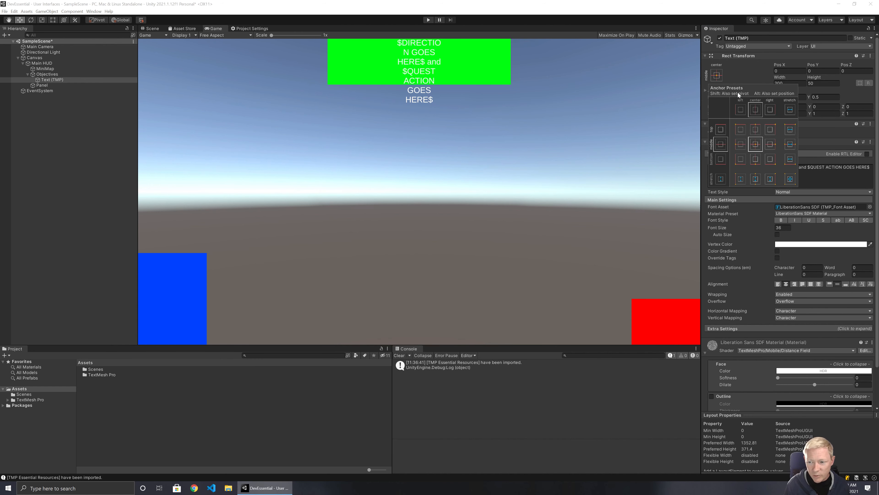
left_click(792, 181)
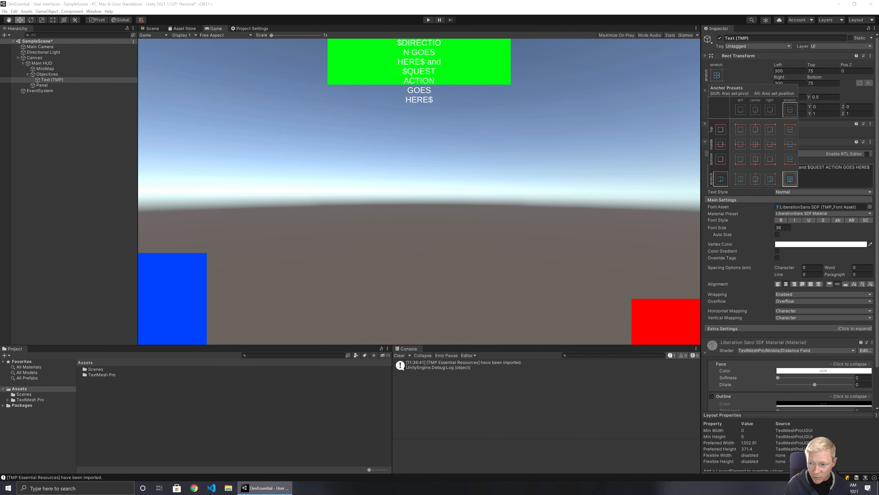
left_click(783, 68)
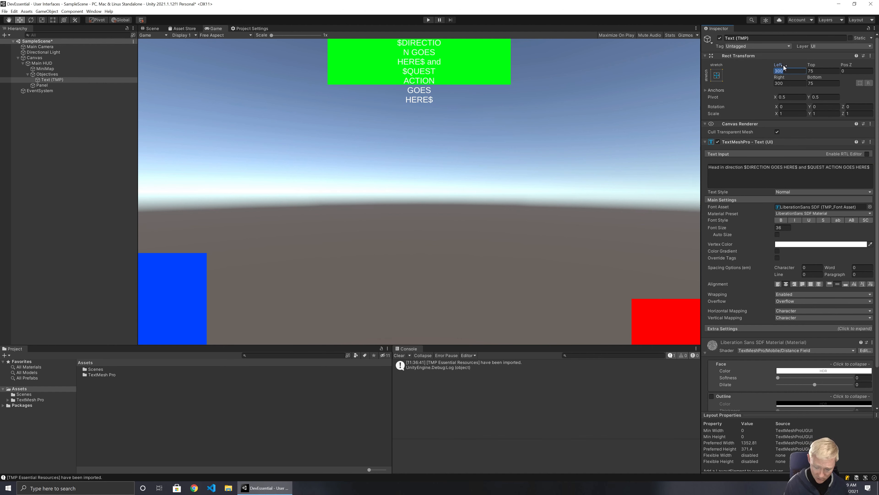
type("10")
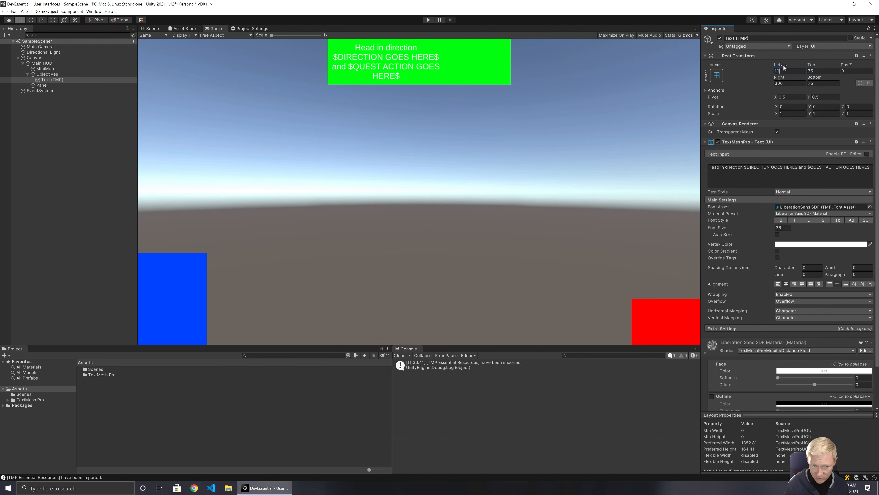
key("Tab")
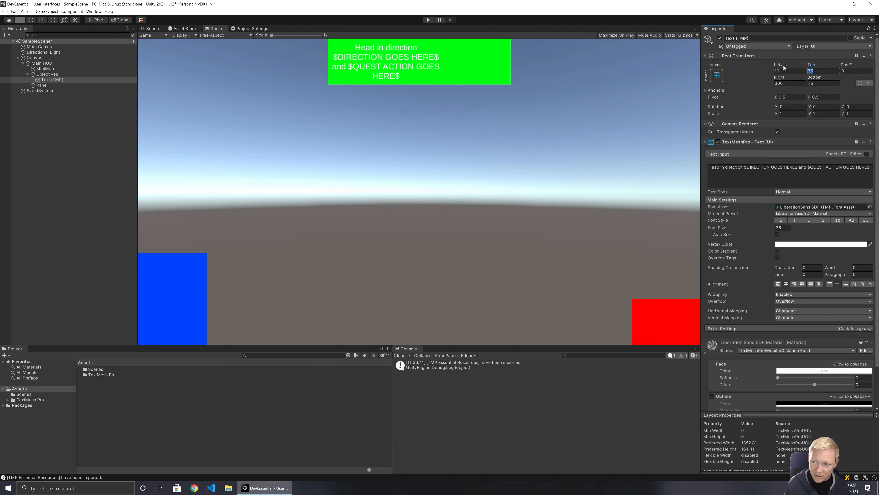
type("10")
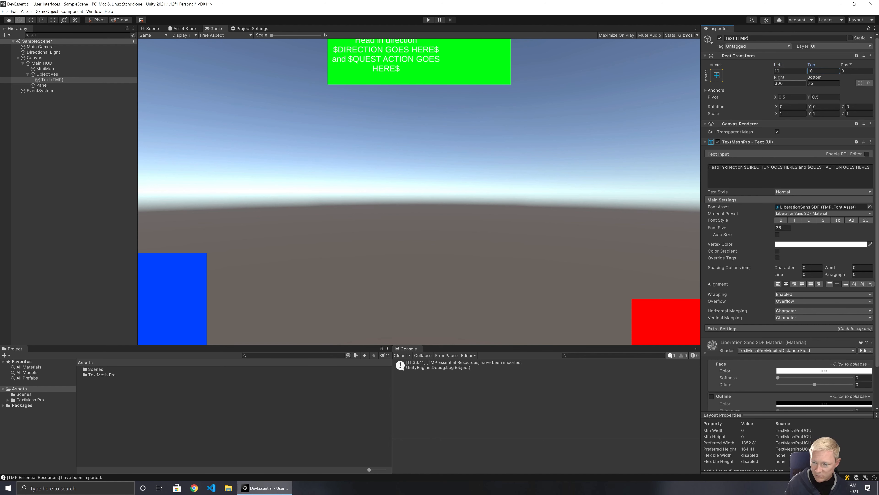
key("Tab")
type("10")
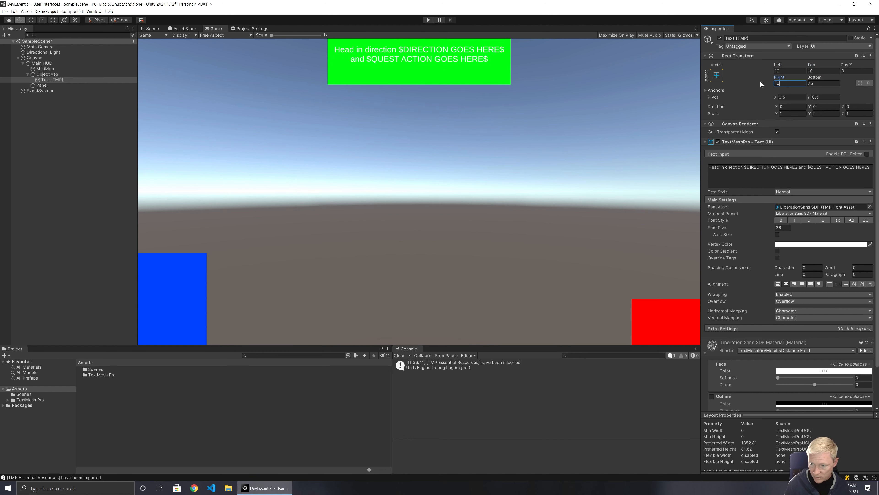
key("Tab")
type("10")
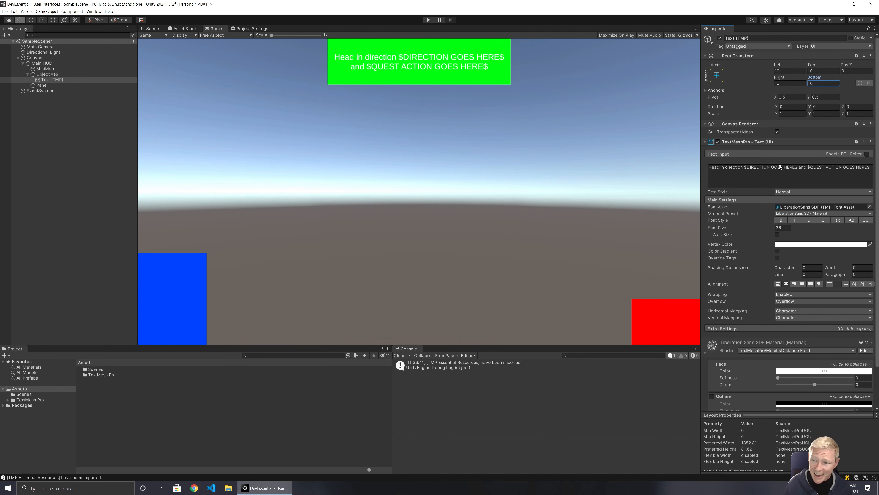
Narrow the Objectives panel to a width of about 736.
left_click(53, 75)
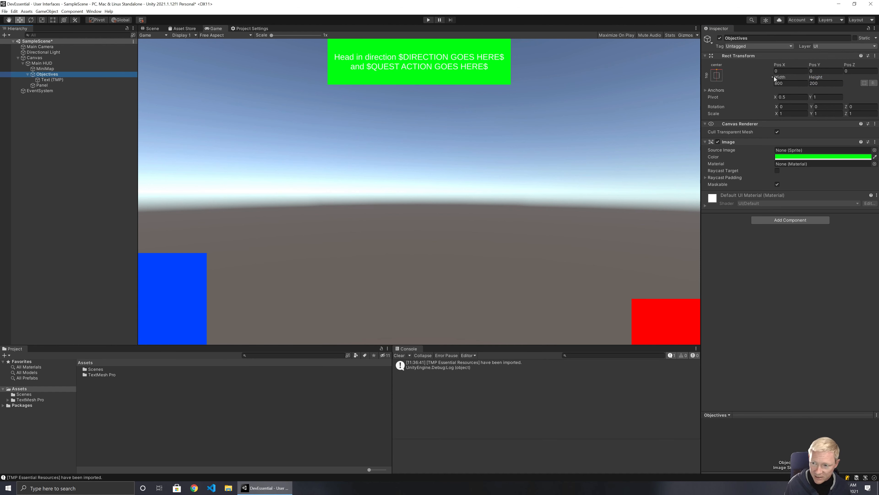
left_click_drag(774, 76, 73, 143)
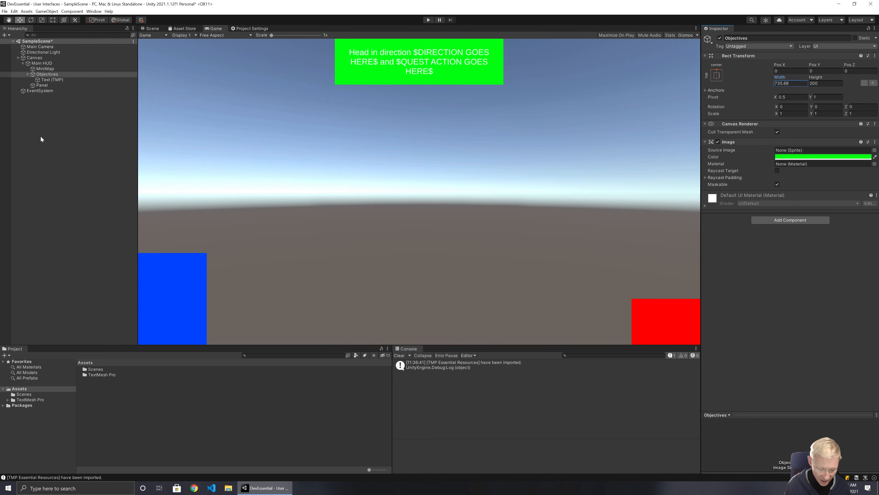
Undo the Objectives panel's width change and set the quest text's vertex color to black (000000).
key("ctrl+z")
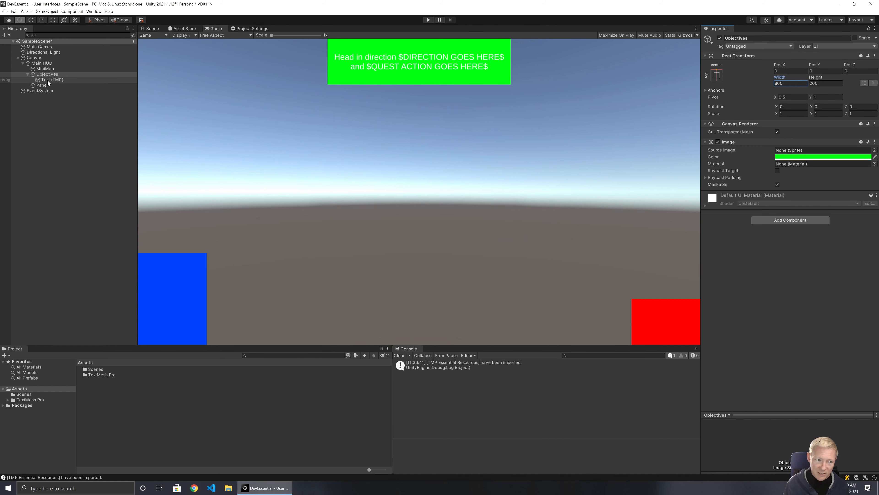
left_click(55, 82)
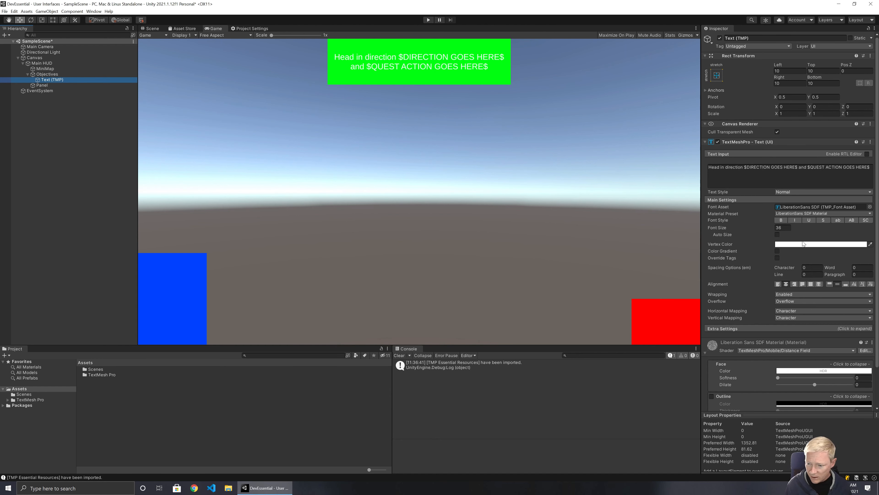
left_click(781, 244)
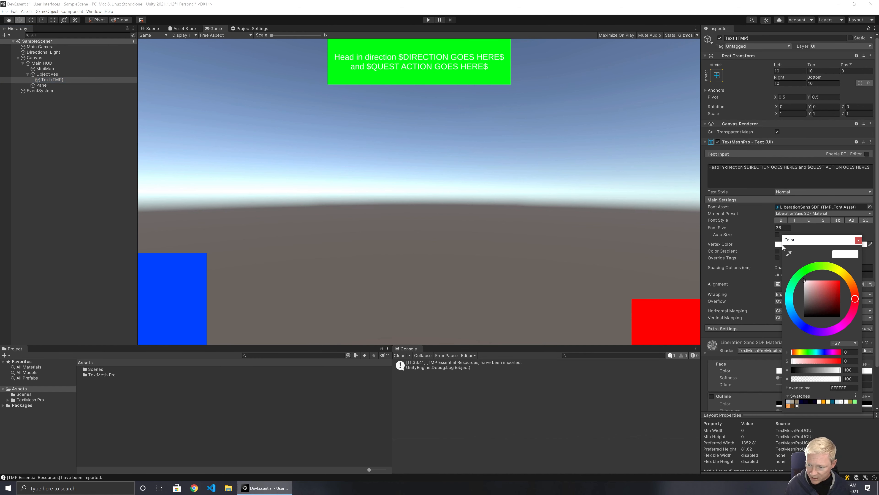
left_click_drag(821, 291, 793, 345)
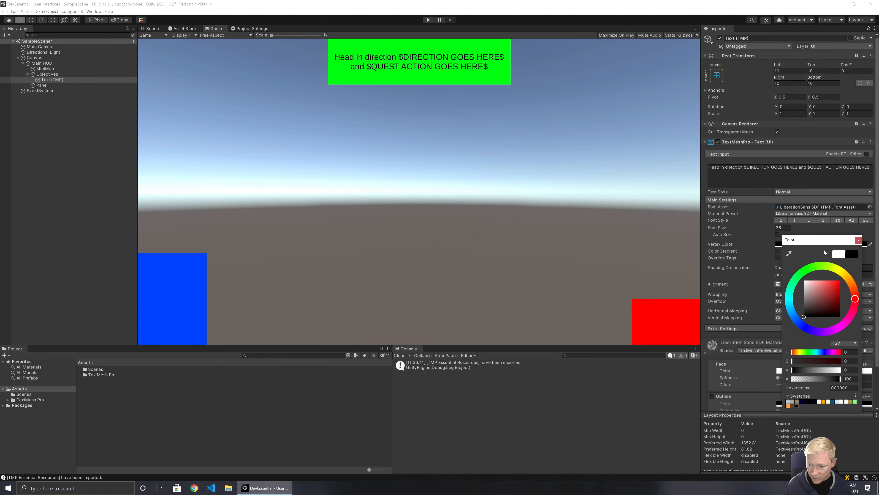
left_click(858, 240)
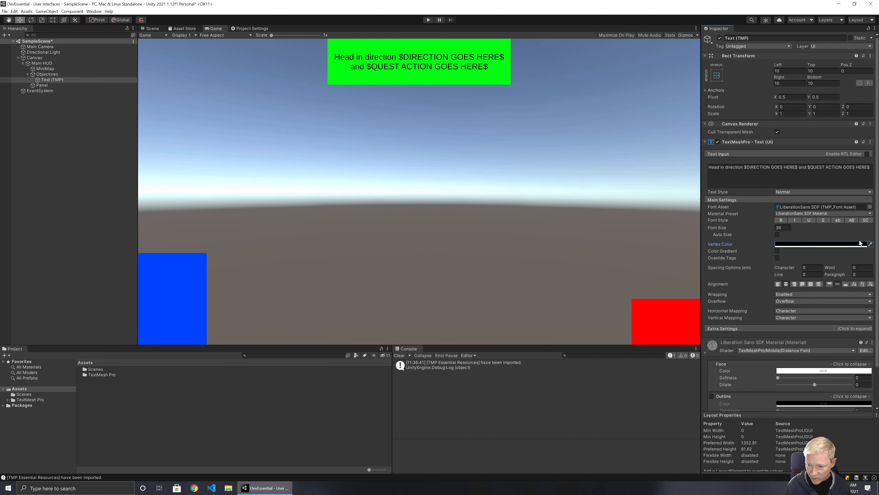
Try Auto Size on the quest text, turn it off again, and look through its Wrapping and Overflow options.
left_click(777, 235)
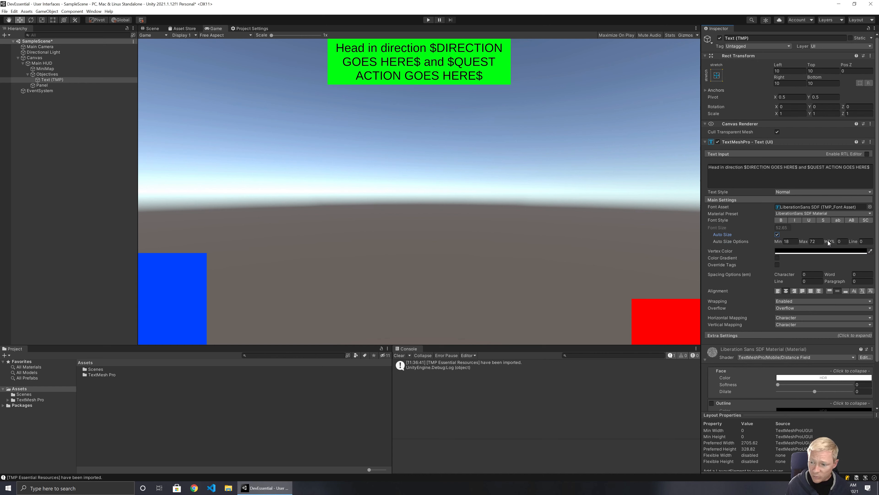
left_click(777, 235)
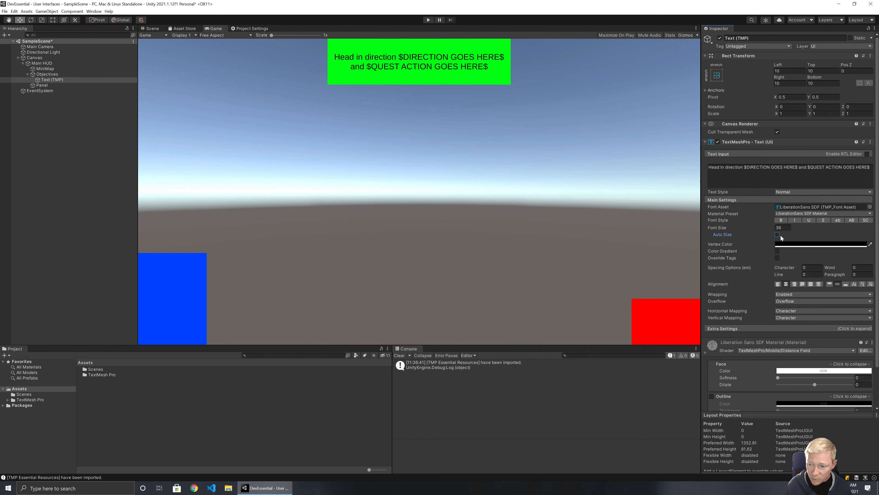
left_click(777, 235)
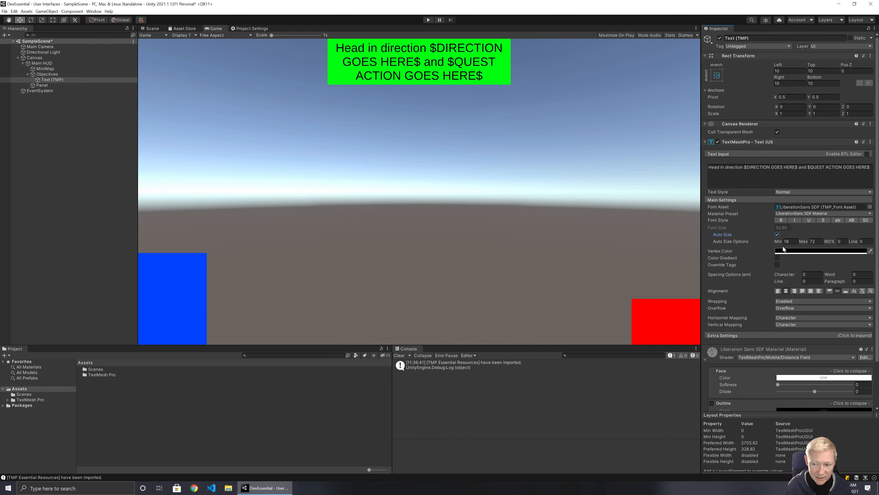
left_click(777, 235)
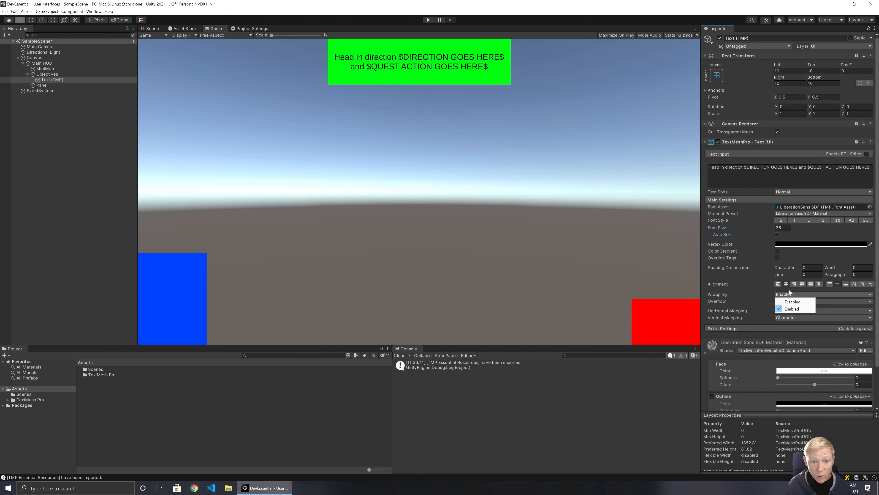
left_click(723, 276)
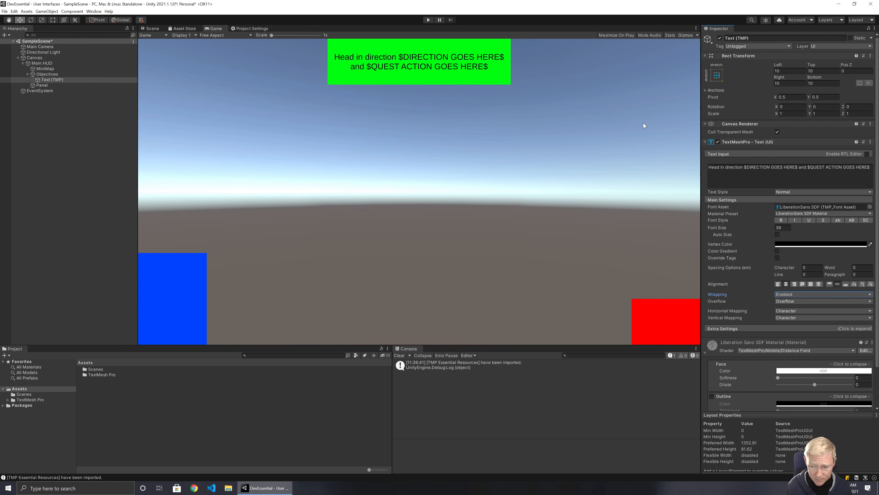
left_click(784, 302)
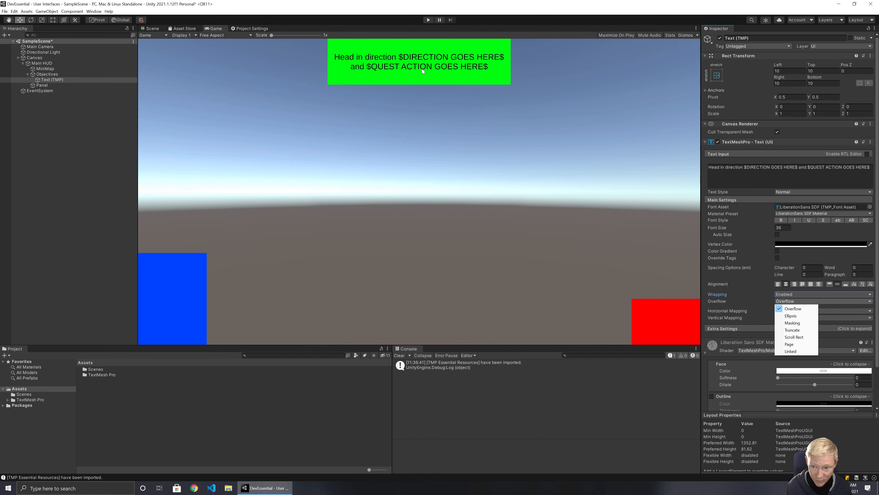
Duplicate the quest text line within the text input so that it contains four copies.
left_click(782, 178)
left_click(782, 178)
key("ctrl+c")
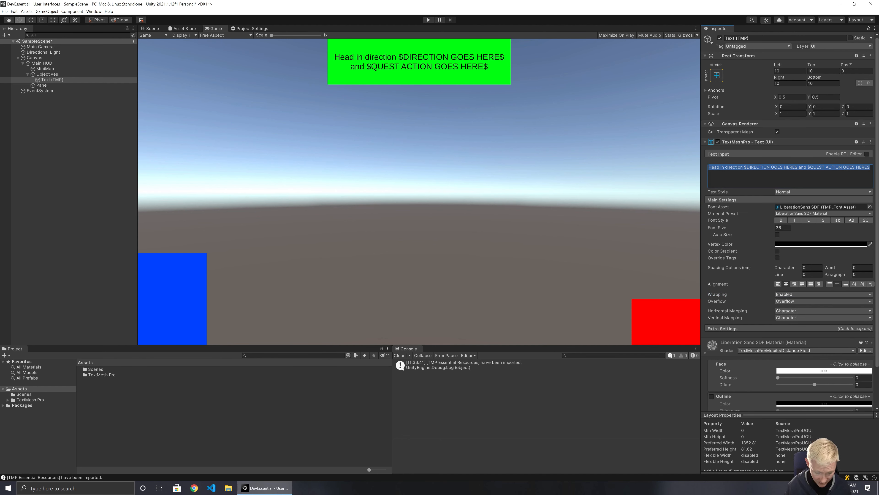
left_click(870, 168)
key("ctrl+v")
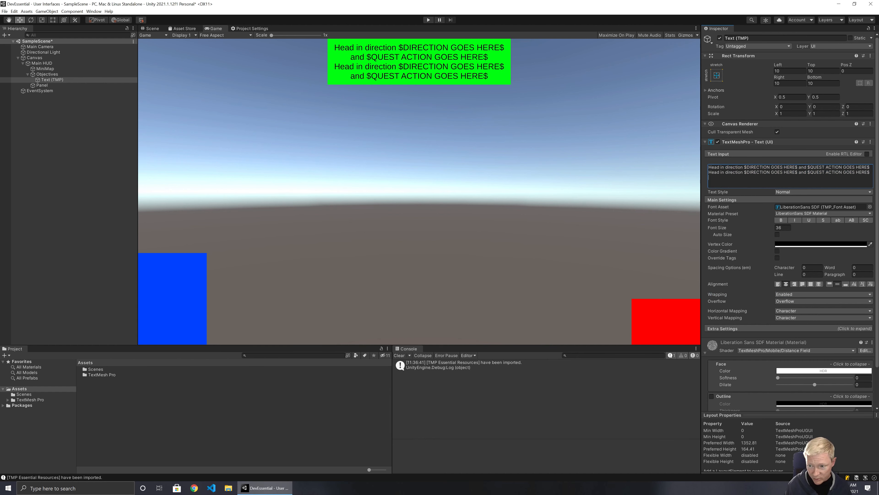
key("ctrl+v")
key("ctrl+v")
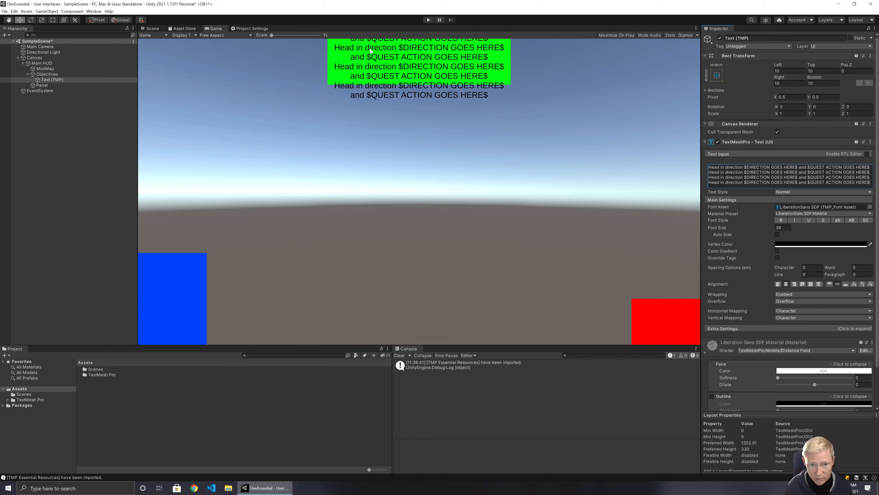
Try the Ellipsis, Masking and Truncate overflow modes on the four-line quest text.
left_click(781, 301)
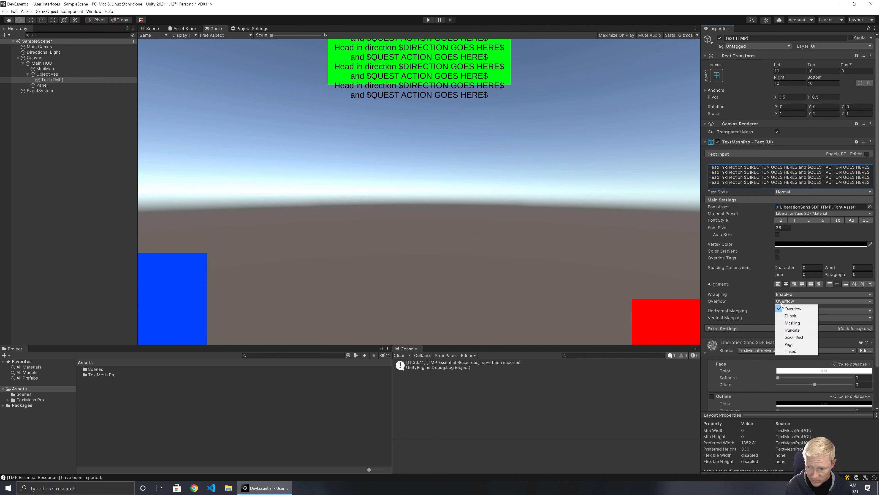
left_click(789, 315)
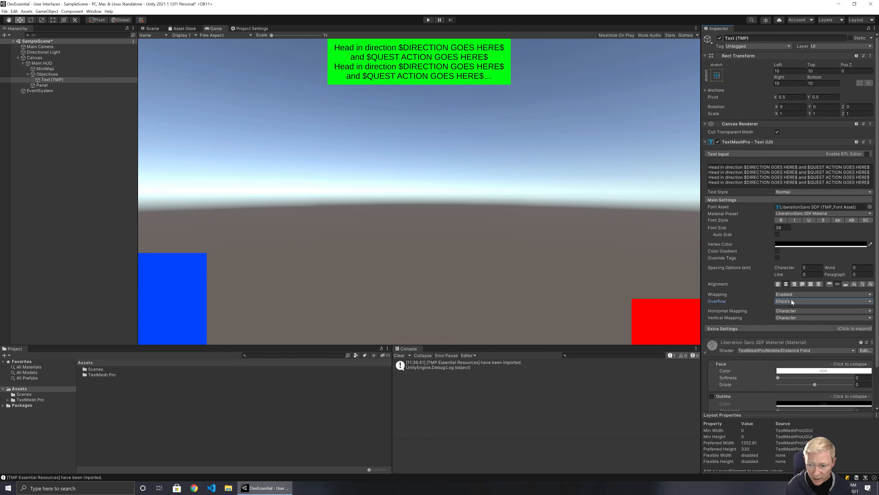
left_click(791, 300)
left_click(791, 321)
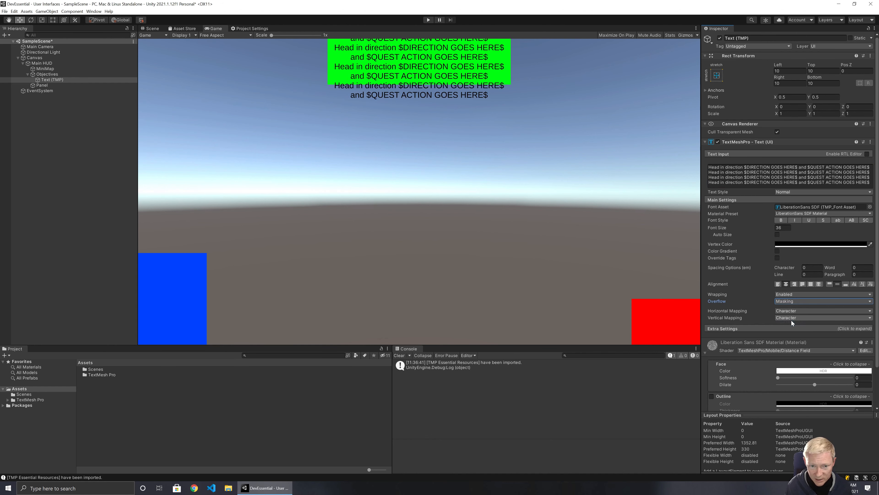
left_click(792, 300)
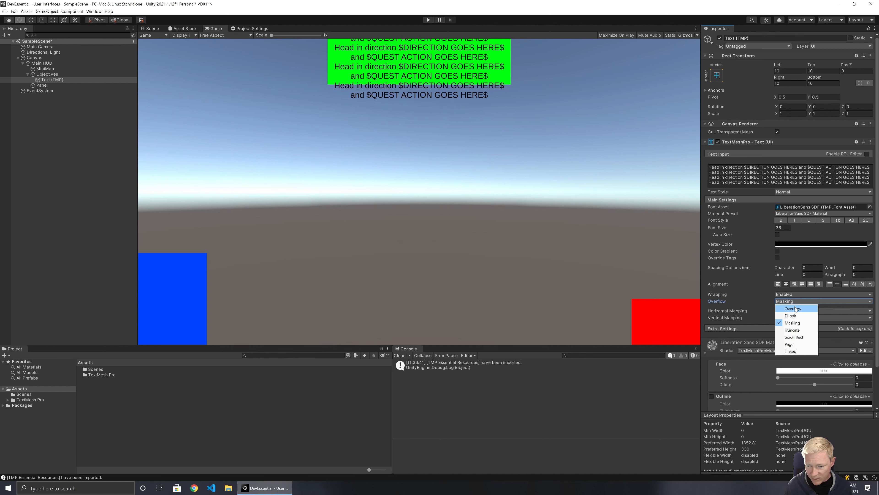
left_click(798, 331)
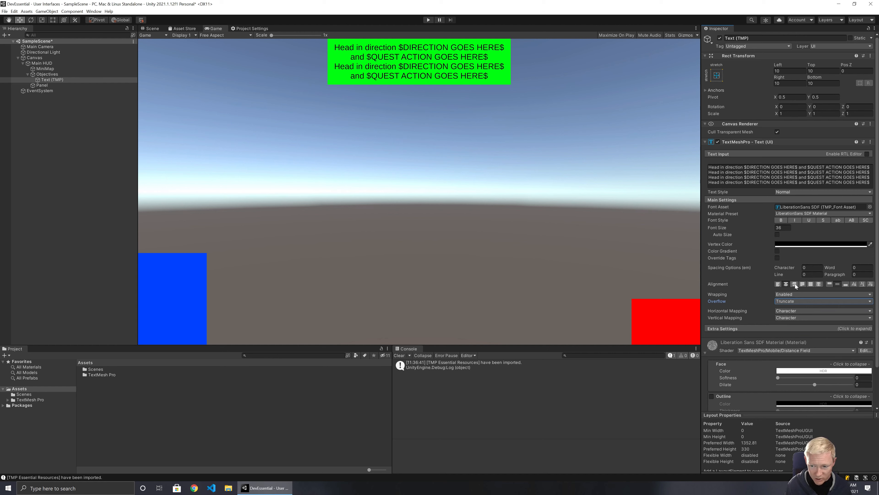
Try the Scroll Rect, Page and Linked overflow modes on the quest text, with page numbers 2 and 1 for Page.
left_click(796, 300)
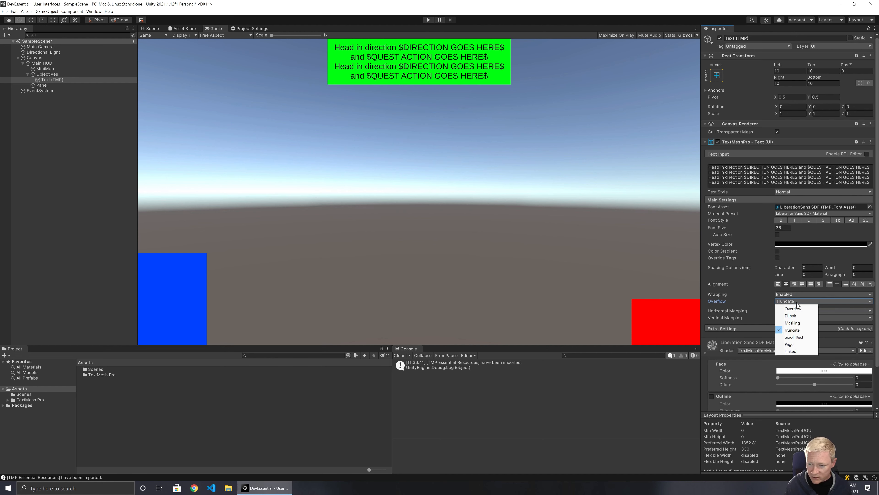
left_click(793, 337)
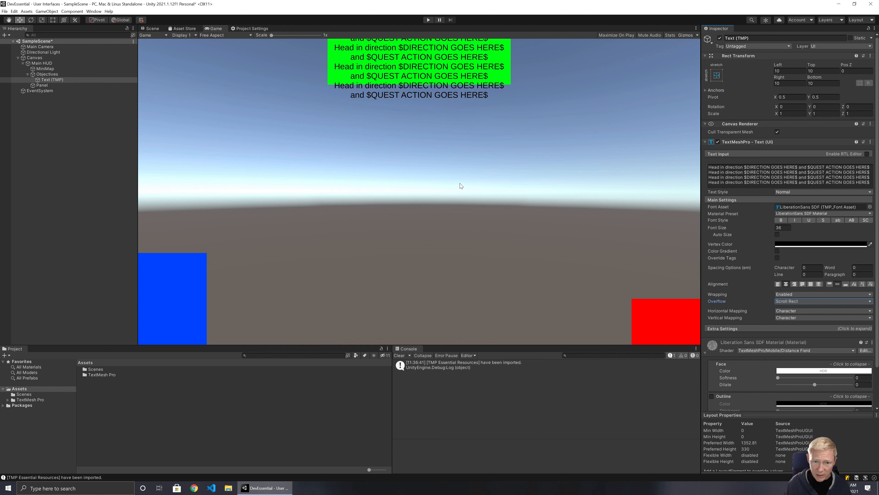
left_click(788, 301)
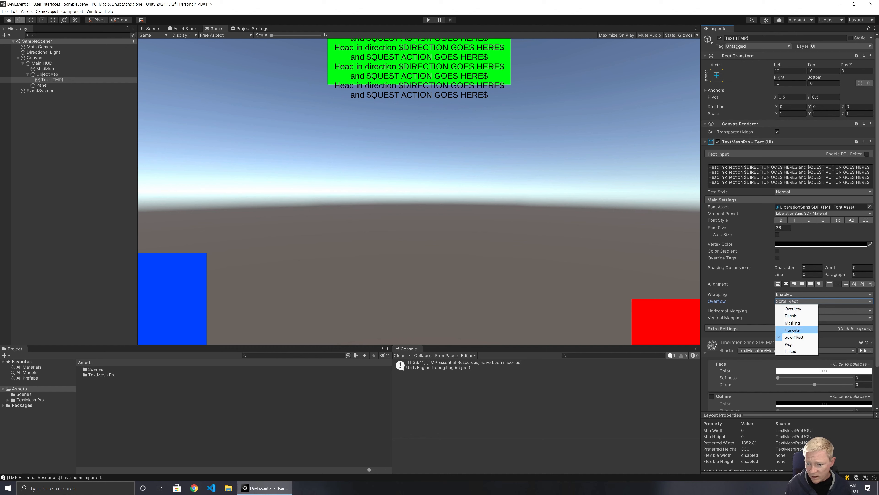
left_click(790, 345)
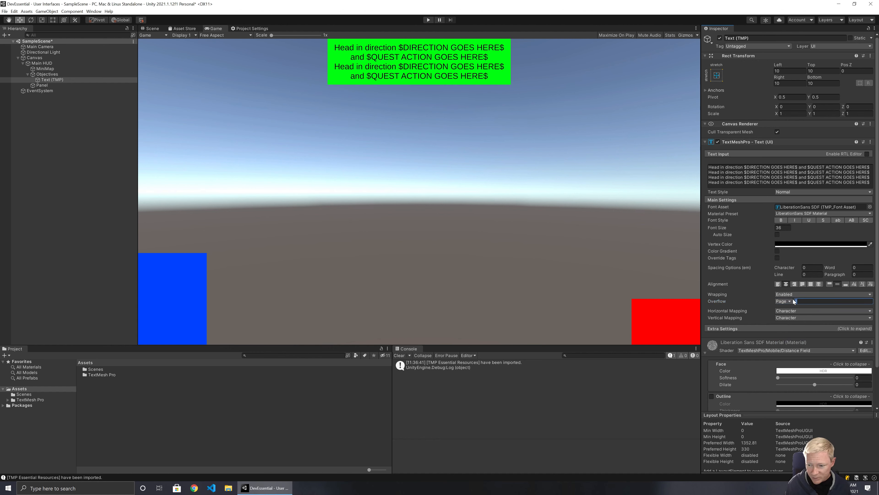
type("2")
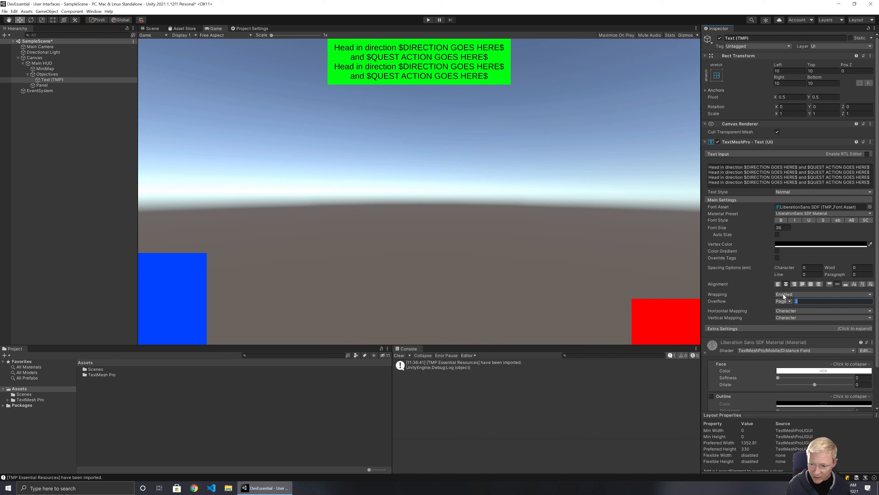
type("1")
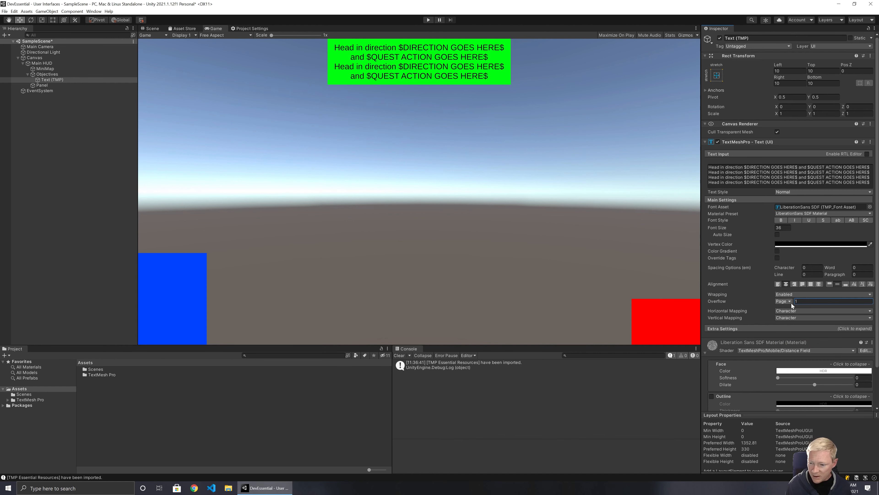
left_click(789, 301)
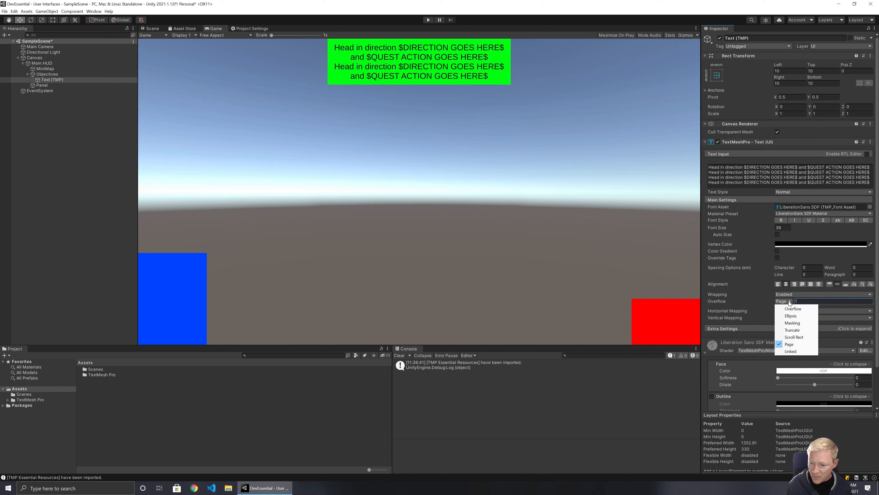
left_click(792, 351)
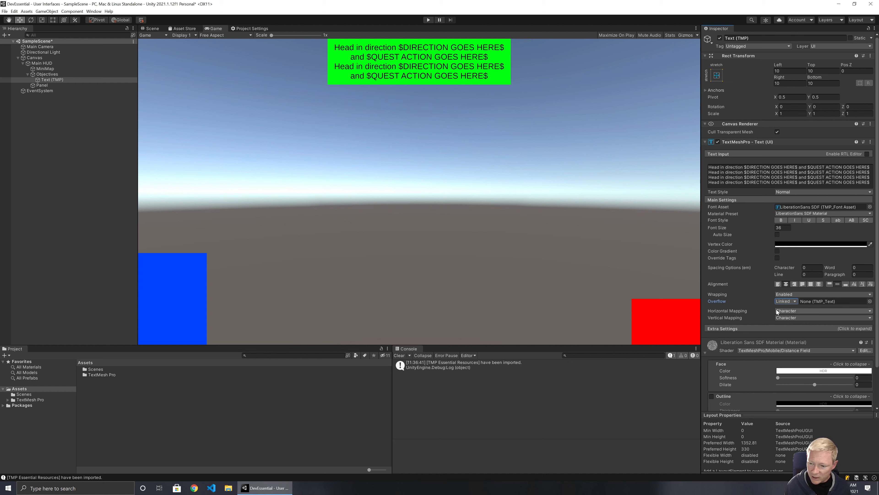
Set the quest text's overflow mode back to Overflow and delete the three duplicate lines.
left_click(781, 301)
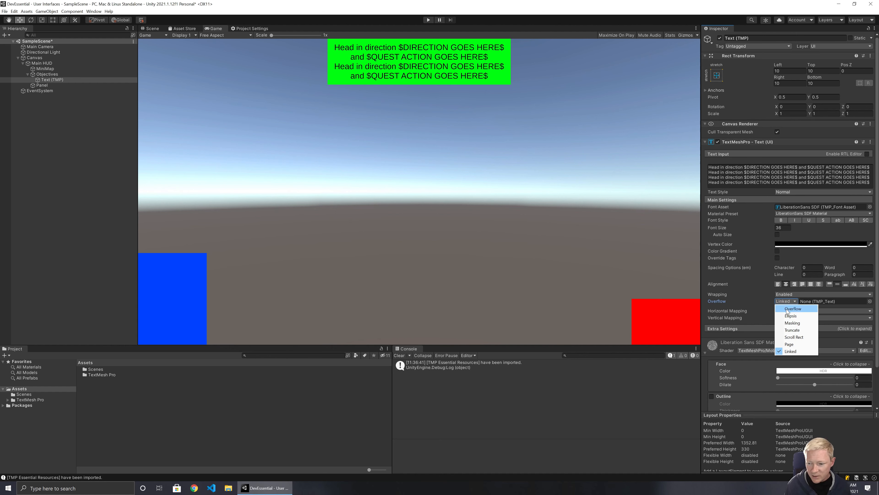
left_click(786, 308)
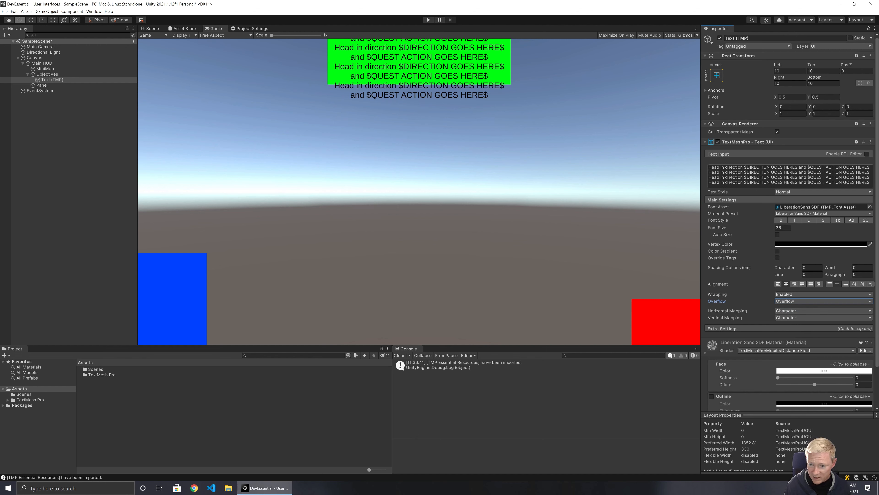
left_click_drag(709, 173, 812, 204)
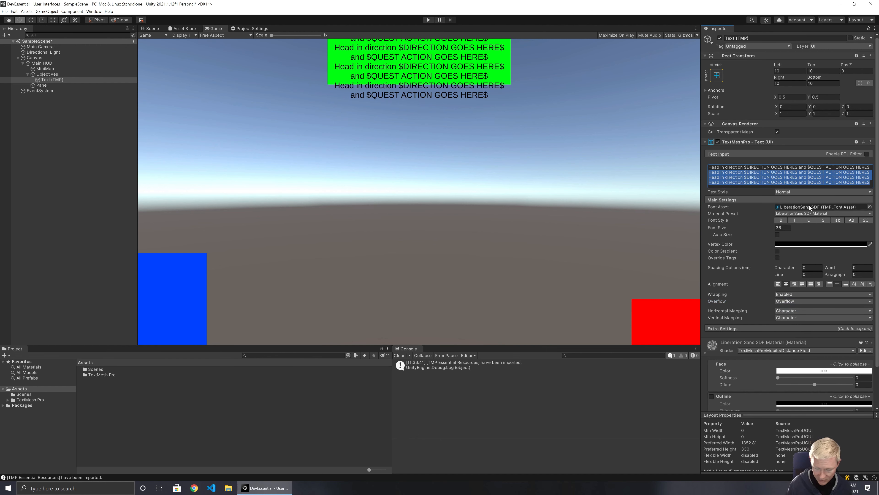
key("BackSpace")
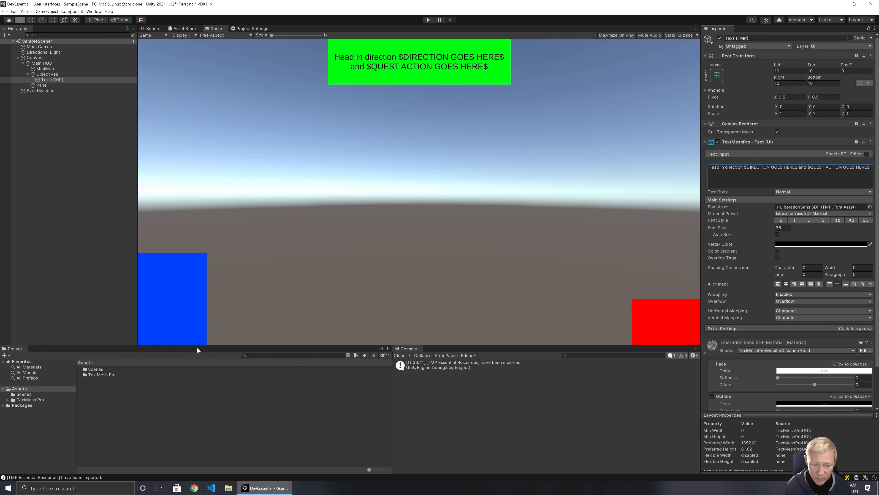
Check which TextMeshPro asset types can be created in the Assets folder, and select the Objectives text again.
right_click(100, 385)
left_click(167, 234)
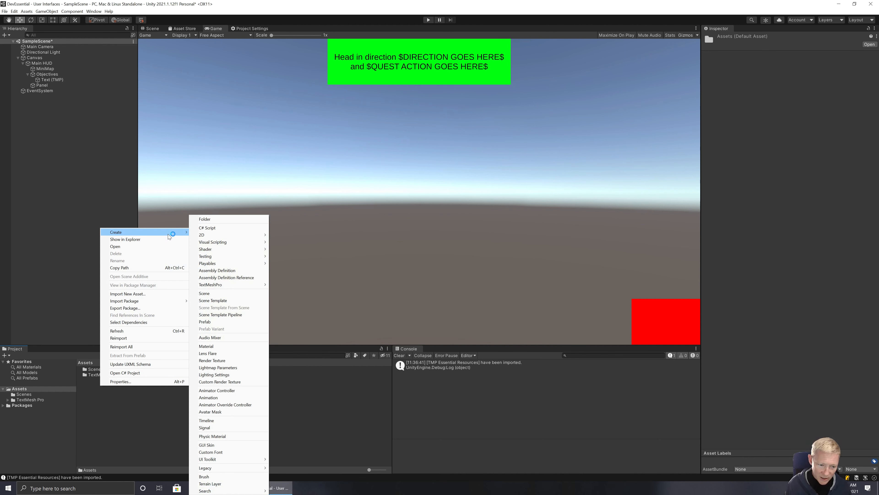
mouse_move(233, 286)
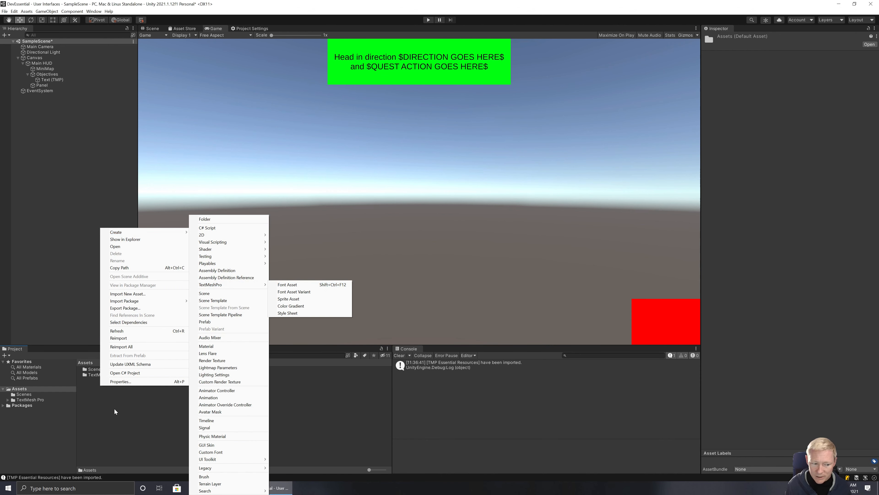
left_click(114, 422)
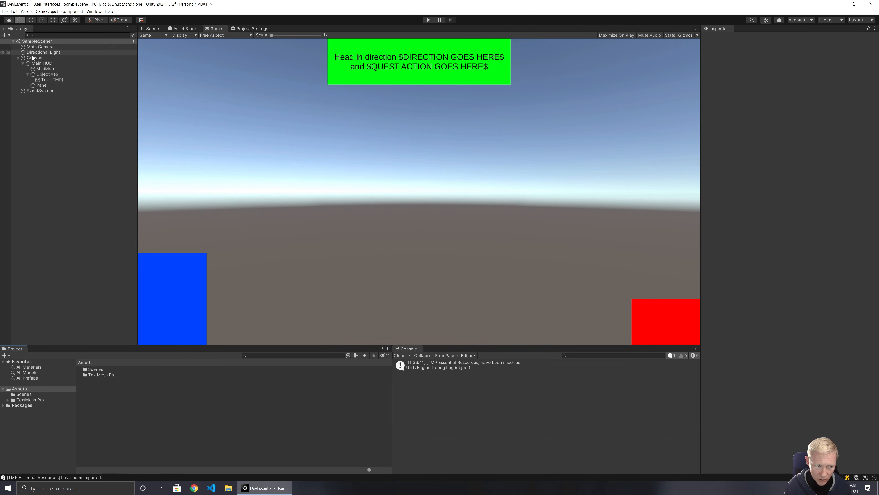
left_click(51, 79)
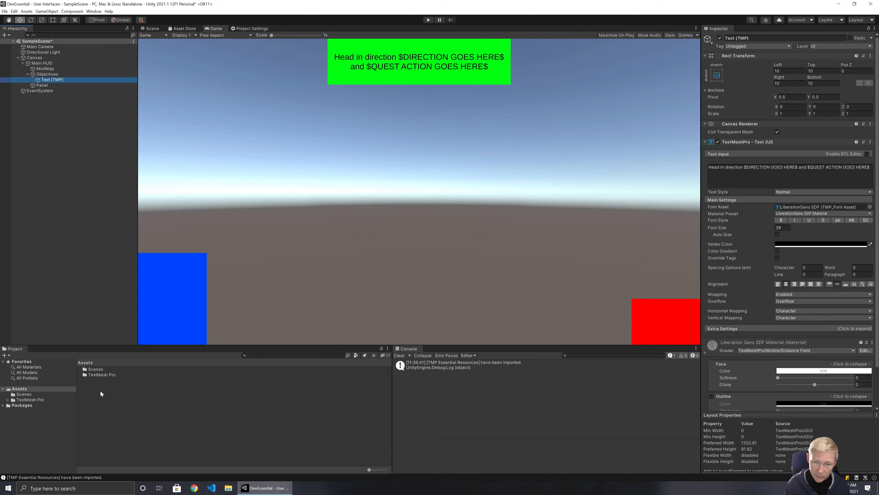
right_click(121, 390)
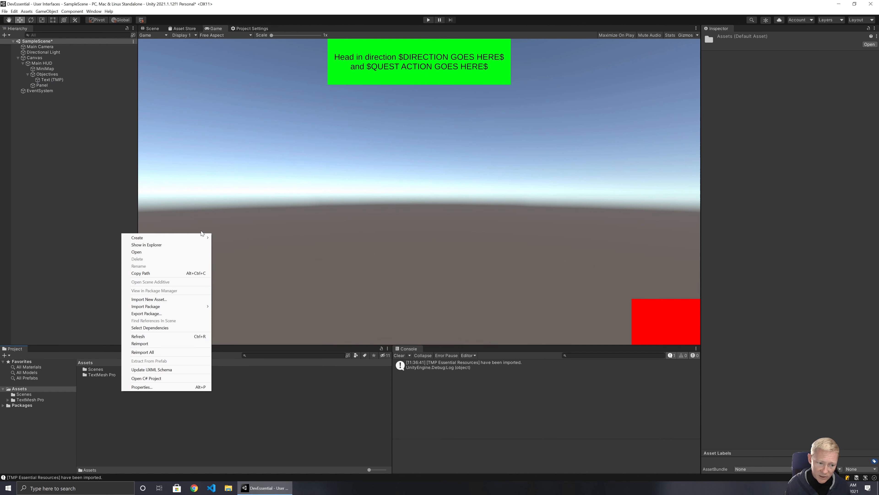
mouse_move(194, 240)
mouse_move(257, 284)
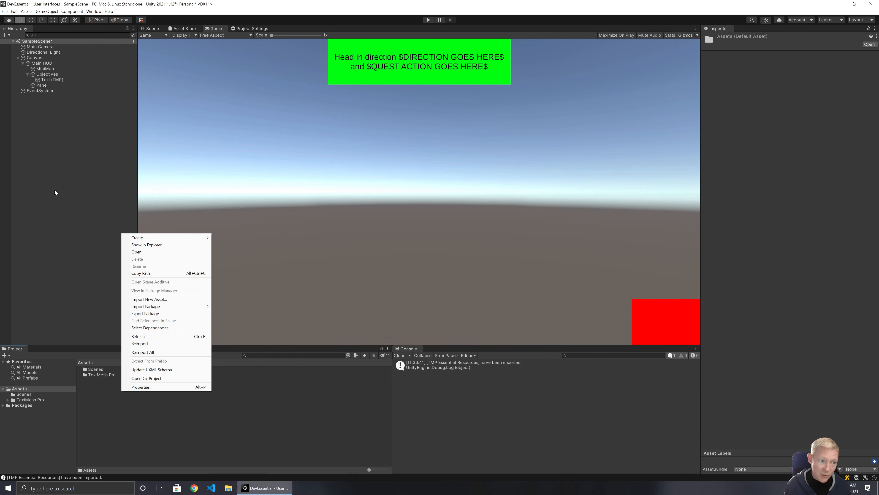
Rename the text object under Objectives to Quest Instructions.
left_click(54, 77)
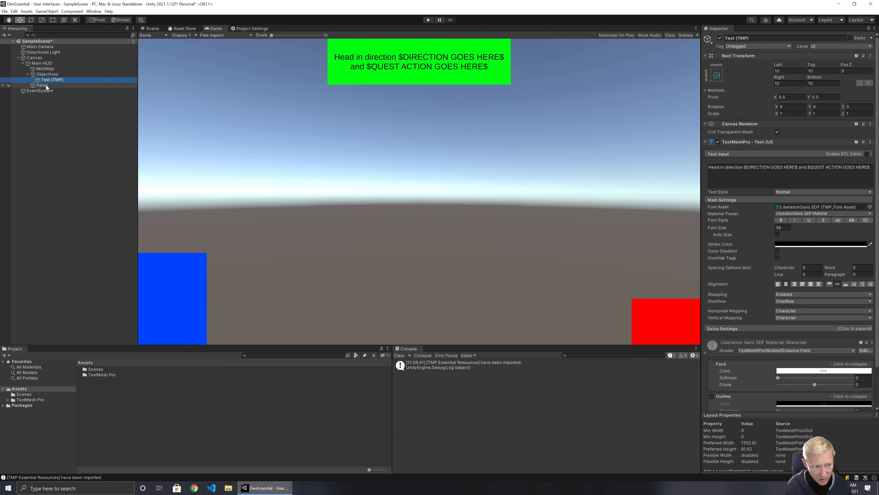
key("F2")
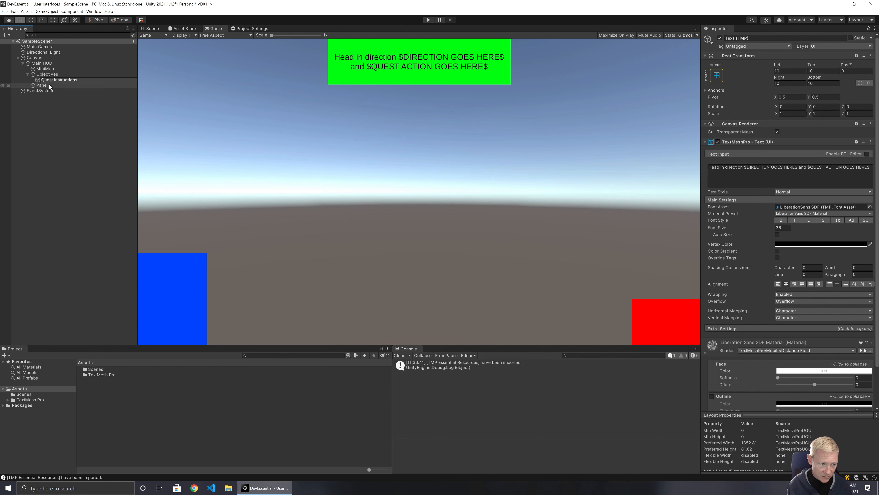
key("Return")
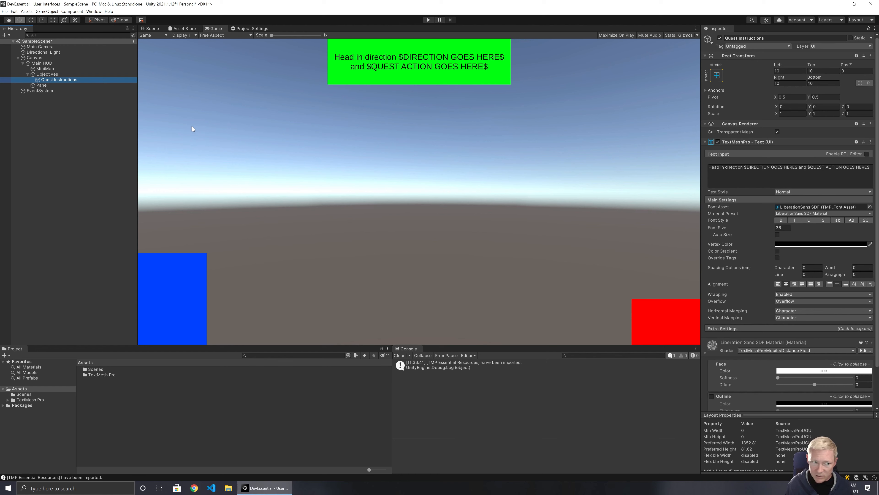
Rename the blue Panel under Main HUD to Inventory.
left_click(42, 86)
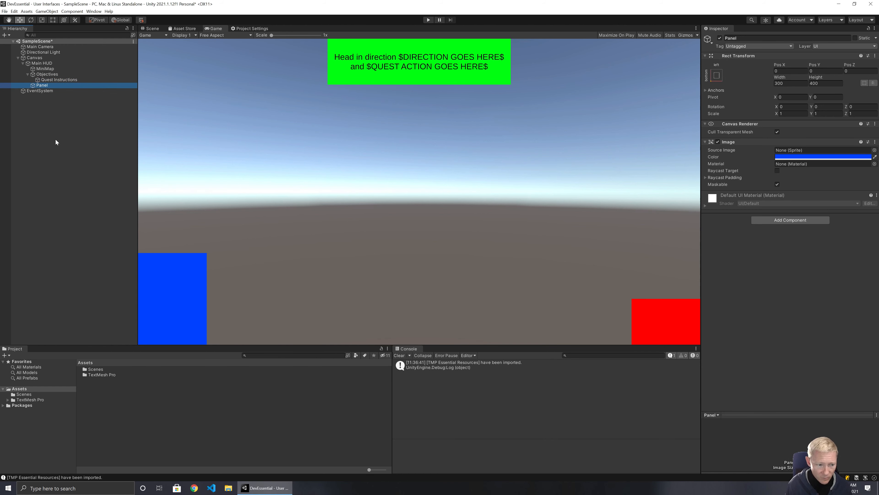
key("F2")
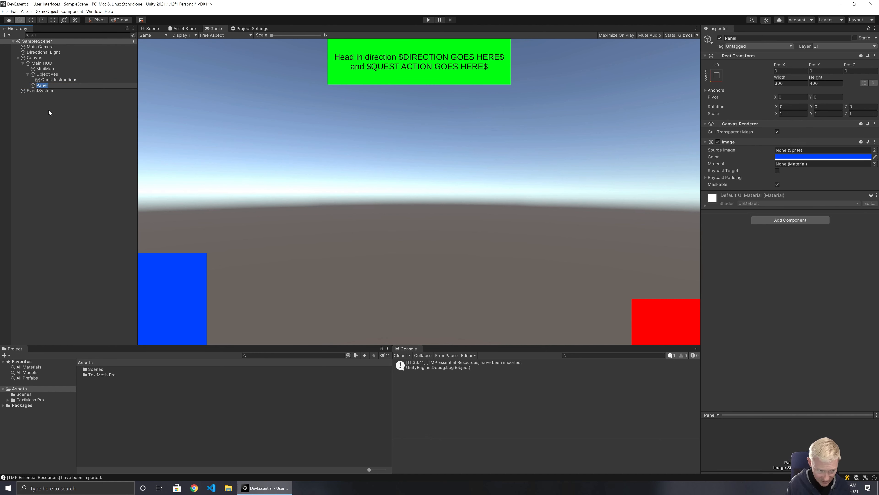
type("Inventor")
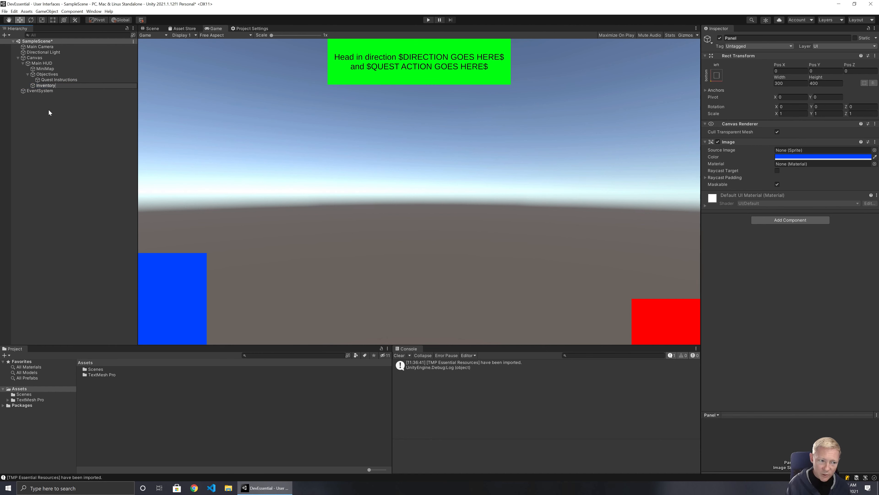
type("y")
key("Return")
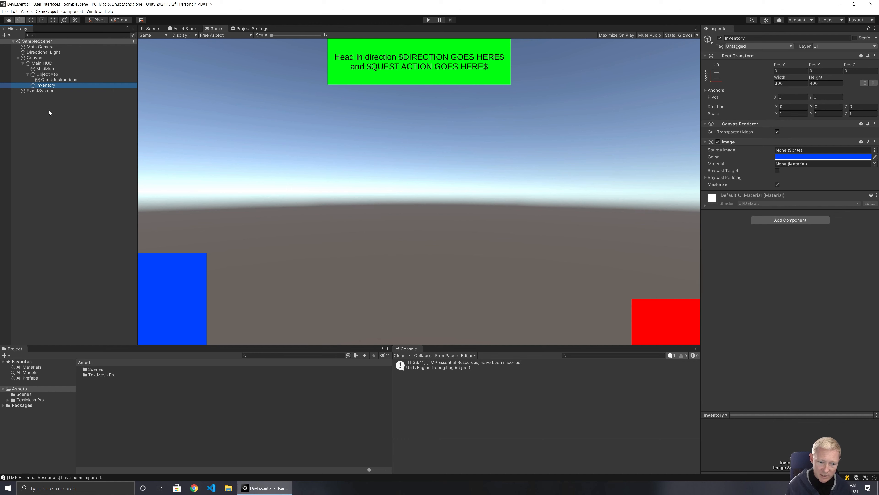
Add a child panel to Inventory, make its white color fully opaque and clear its source image.
right_click(51, 85)
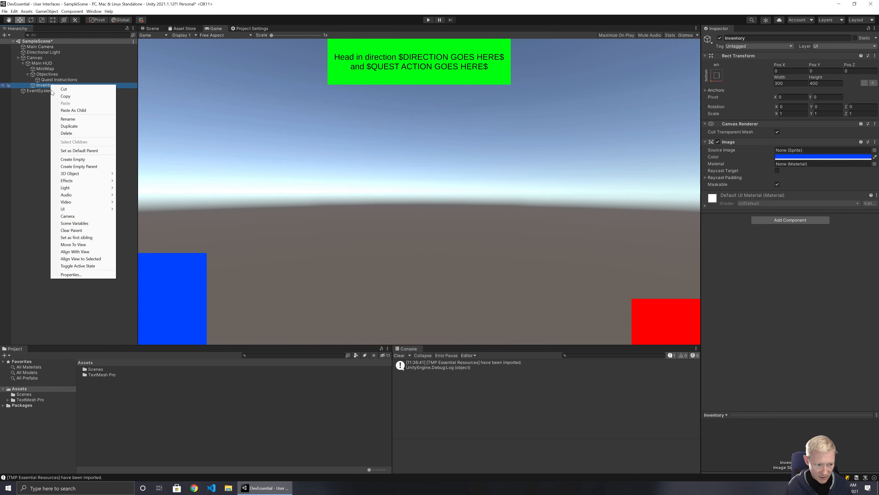
mouse_move(95, 208)
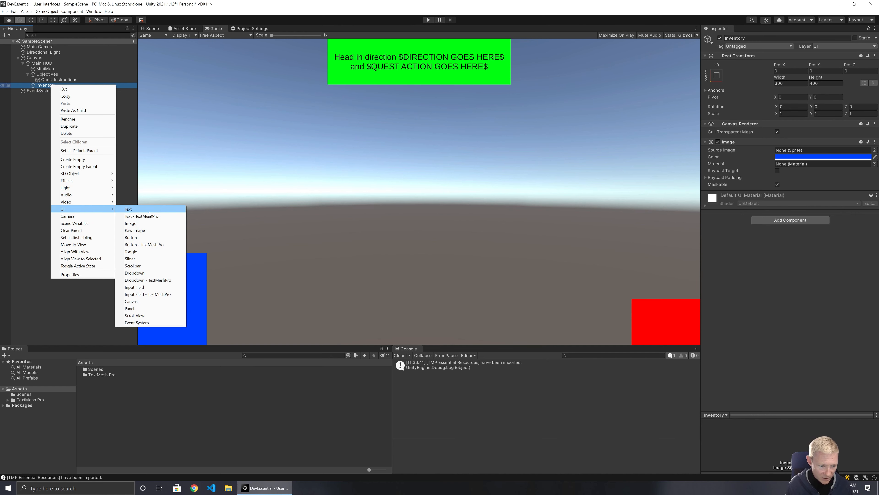
left_click(141, 310)
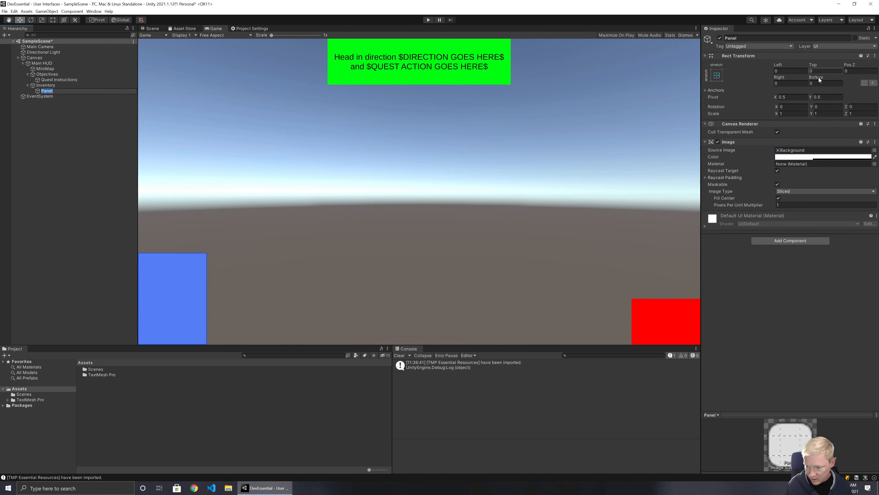
left_click(792, 157)
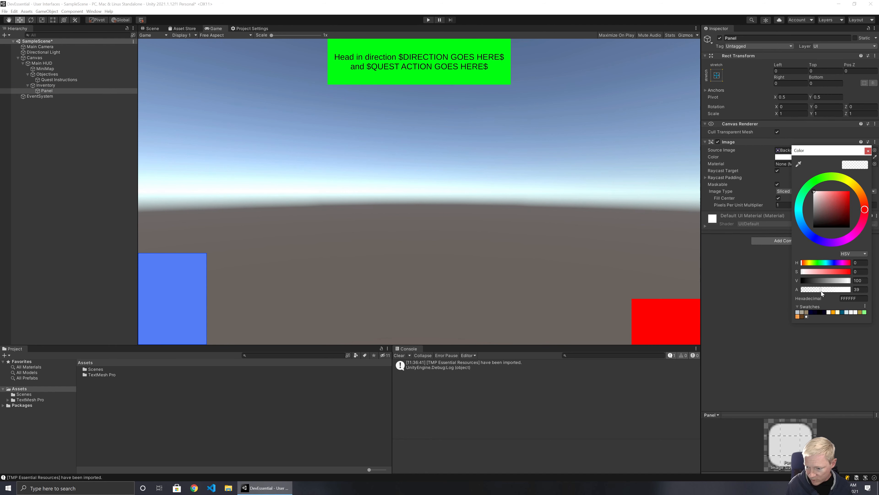
left_click_drag(821, 290, 854, 289)
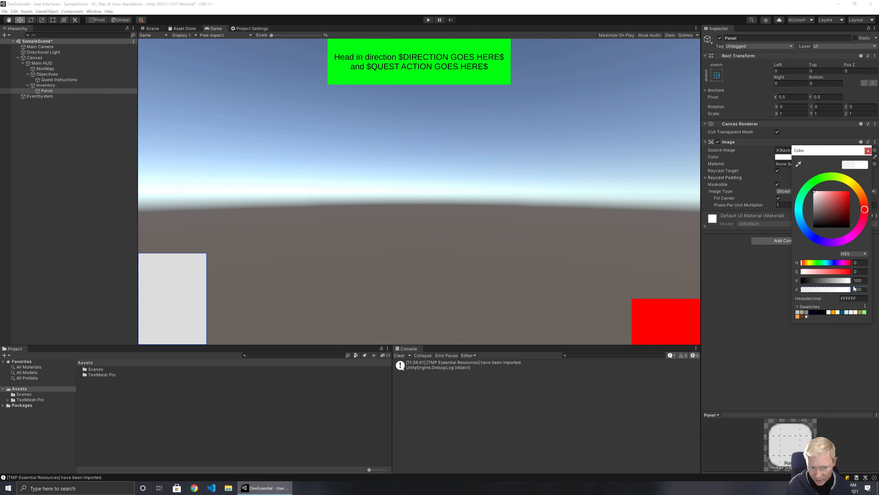
left_click(868, 150)
key("Delete")
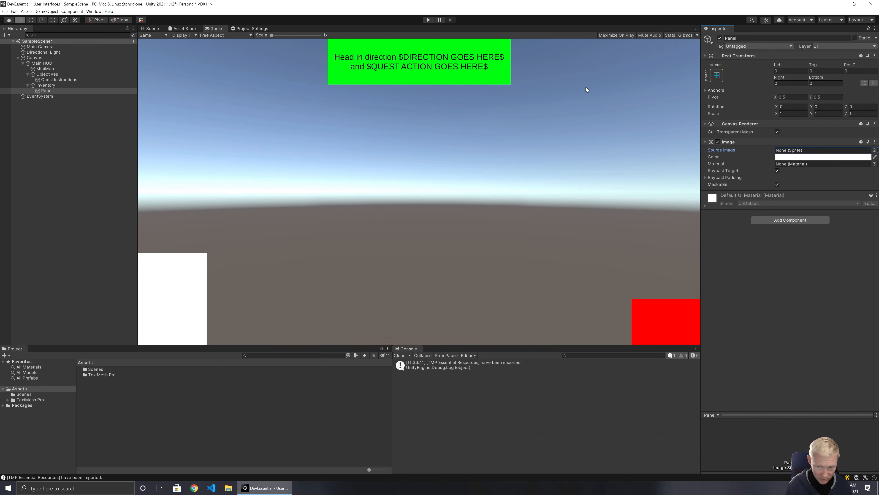
Anchor the new child panel to the top with horizontal stretch and set its Y pivot to 1.
left_click(716, 75)
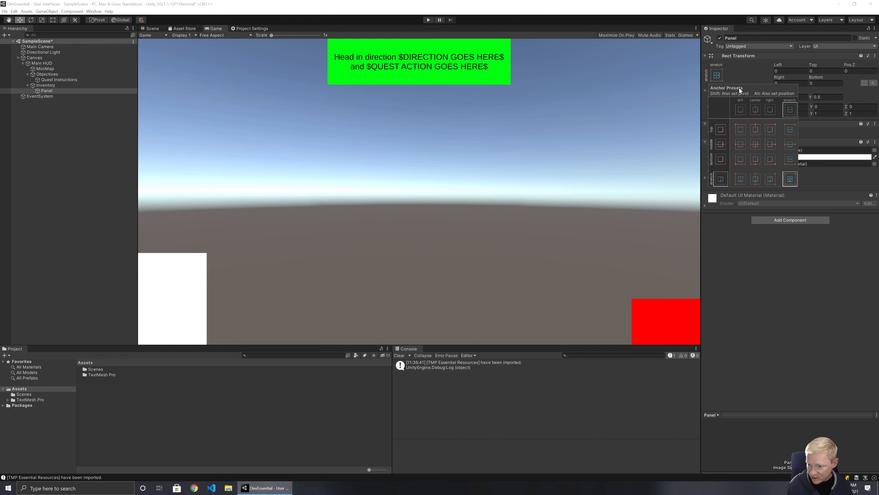
left_click(792, 130)
left_click(867, 101)
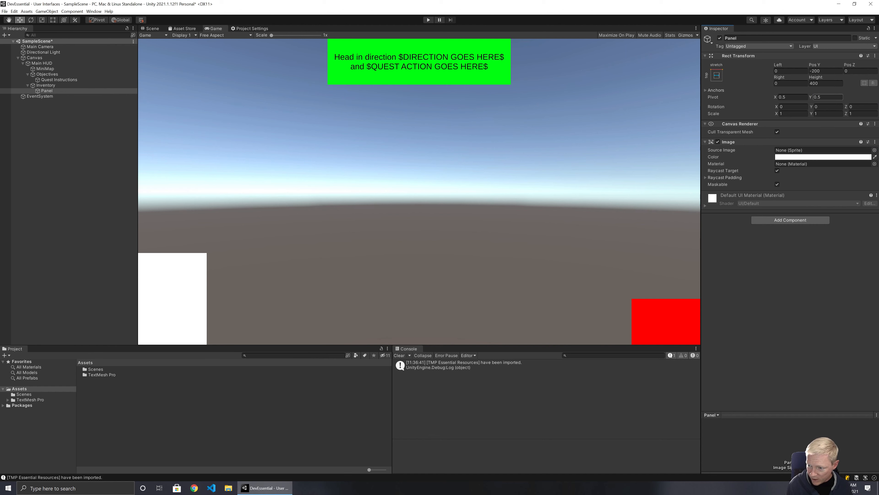
left_click(828, 97)
type("0")
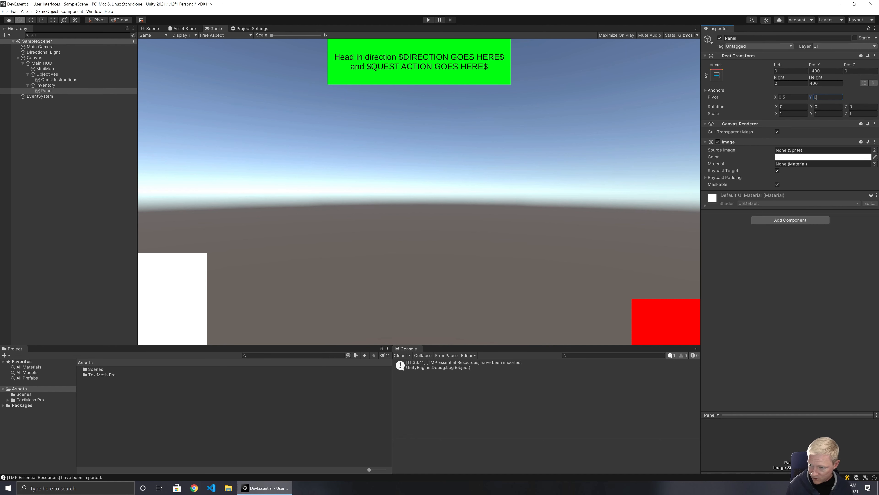
key("BackSpace")
type("1")
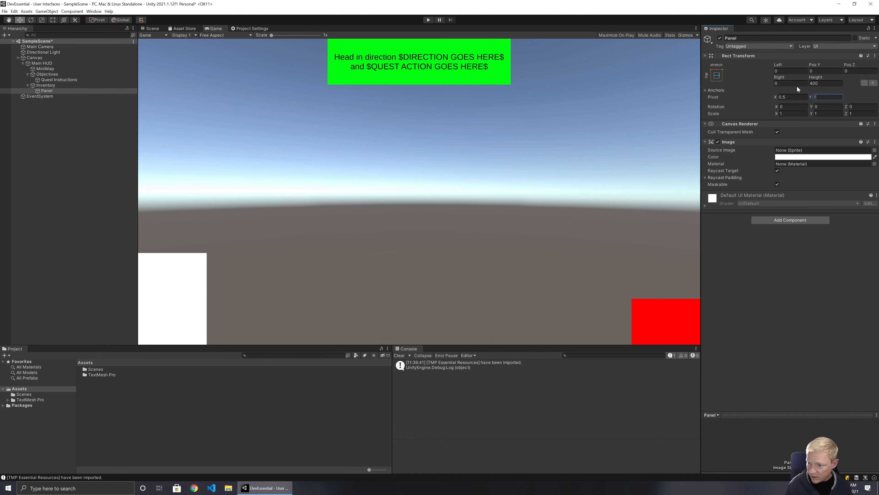
Try a height of 100 for the white child panel, then set it to 50.
left_click(825, 83)
type("100")
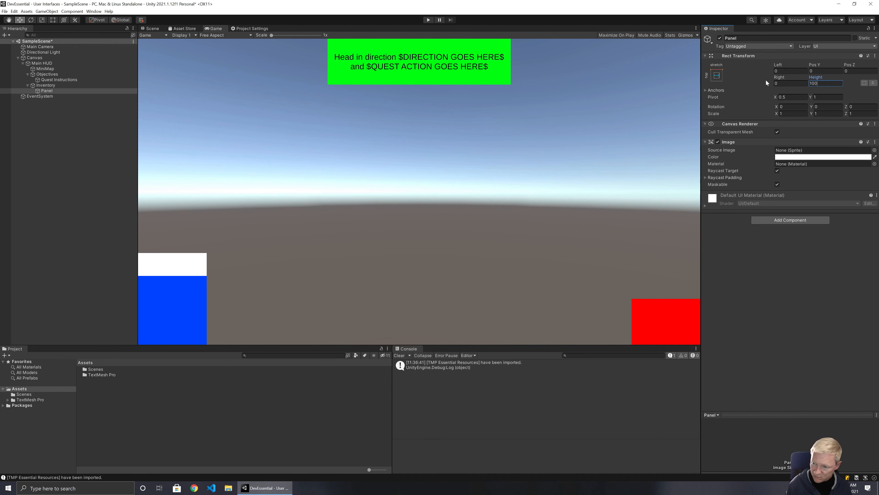
key("shift+Left")
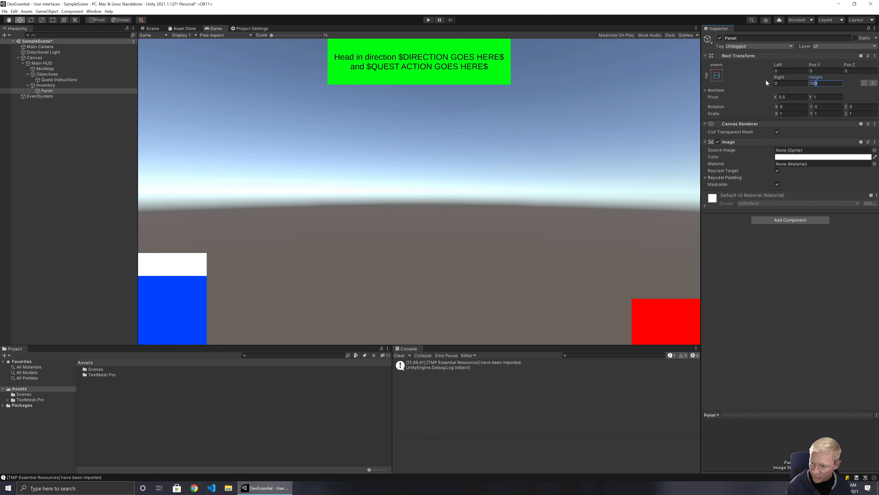
type("50")
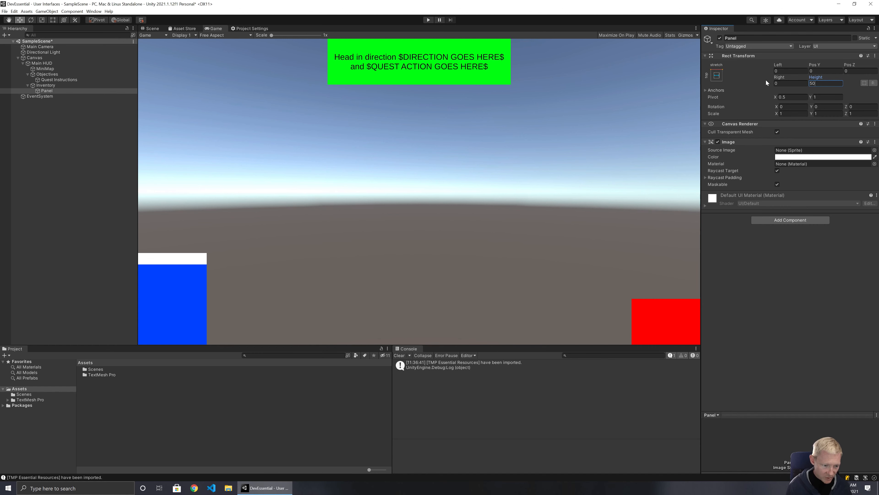
Rename the white panel under Inventory to Inventory Item.
left_click(62, 90)
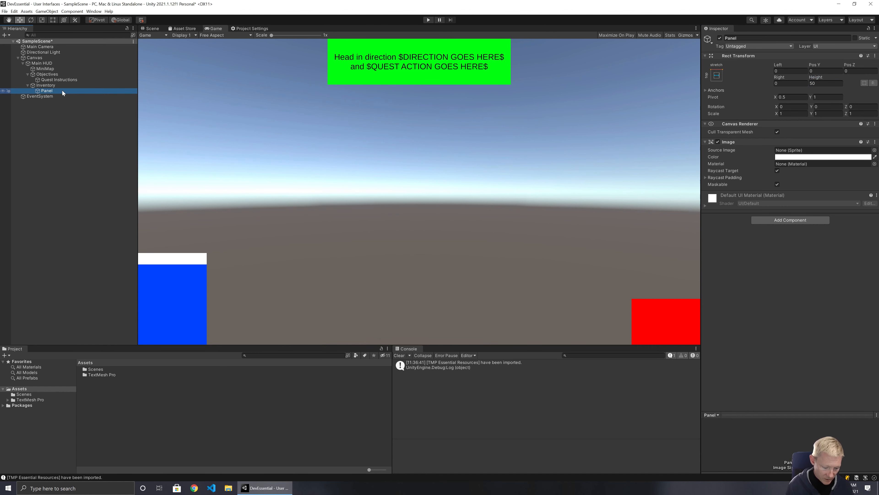
type("Inventor")
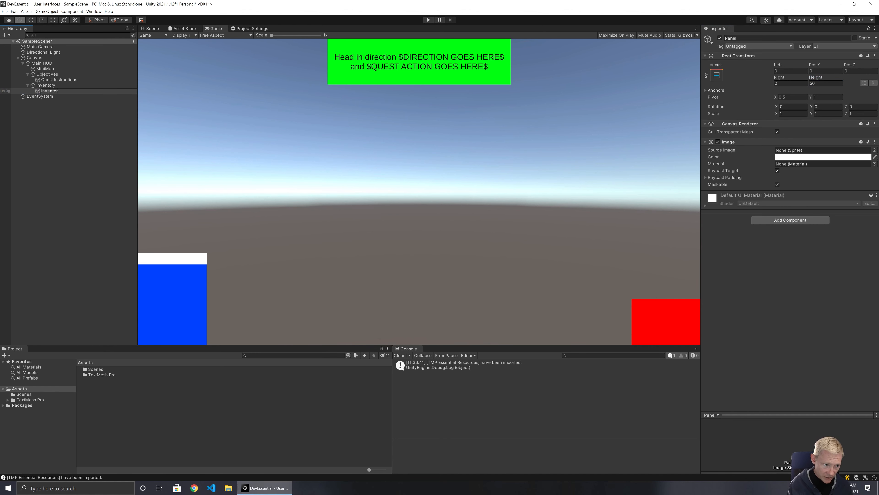
type("y Item")
key("Return")
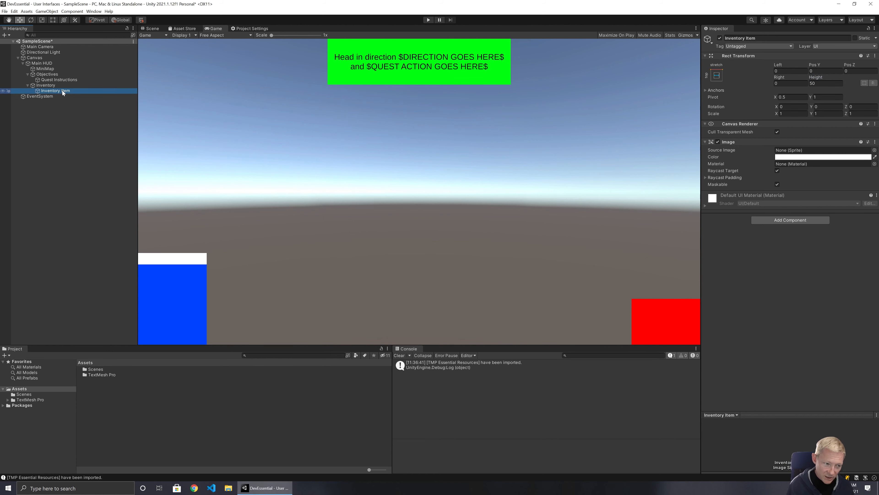
Add a TextMeshPro text inside Inventory Item and set its vertex color to black.
right_click(63, 91)
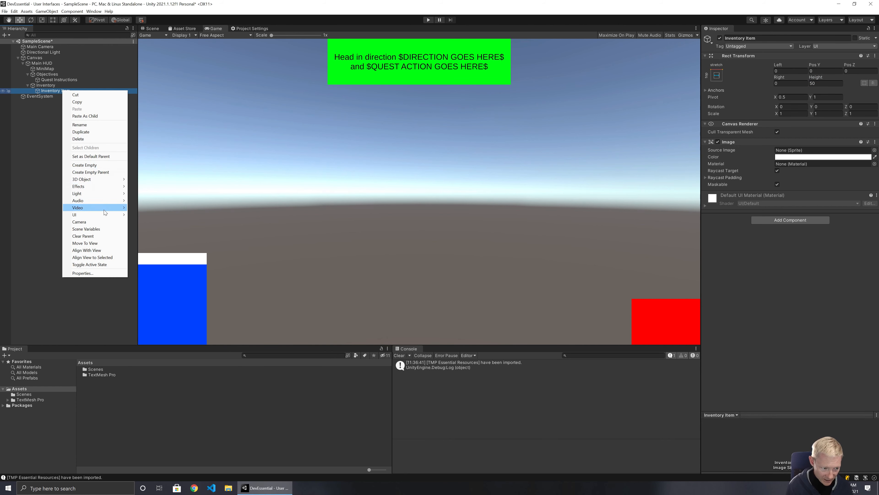
mouse_move(104, 214)
left_click(153, 220)
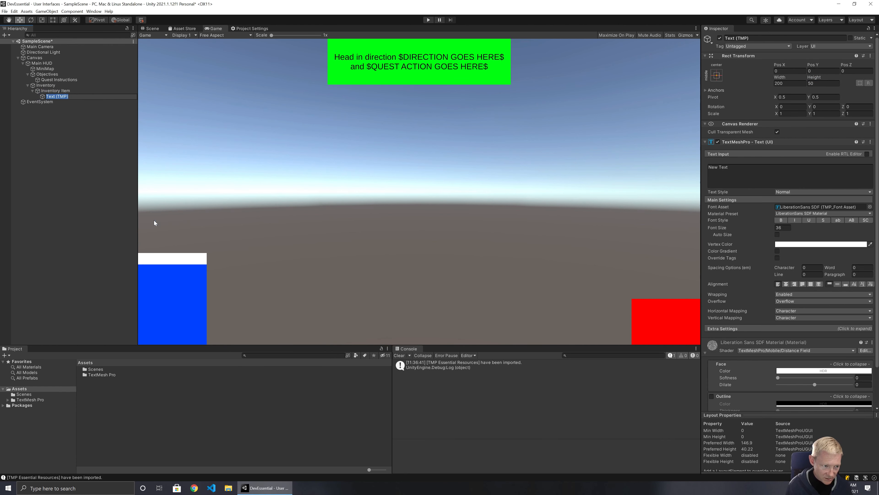
left_click(793, 243)
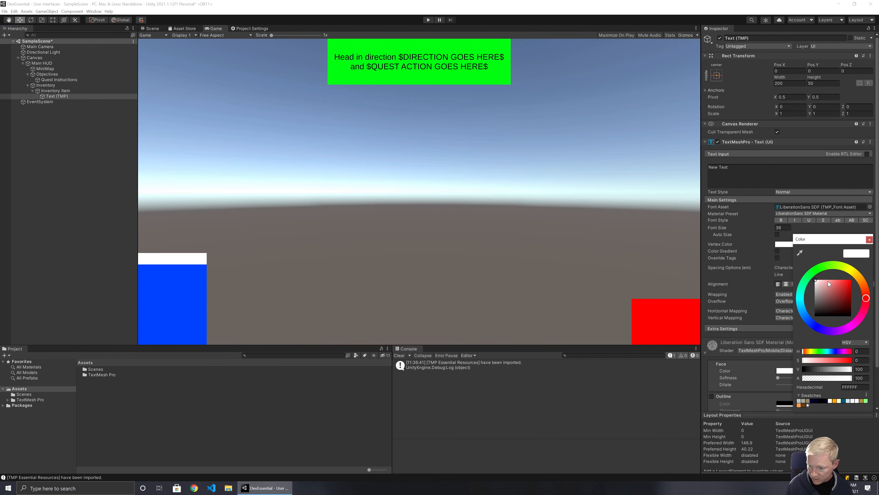
left_click_drag(828, 281, 805, 331)
left_click(869, 239)
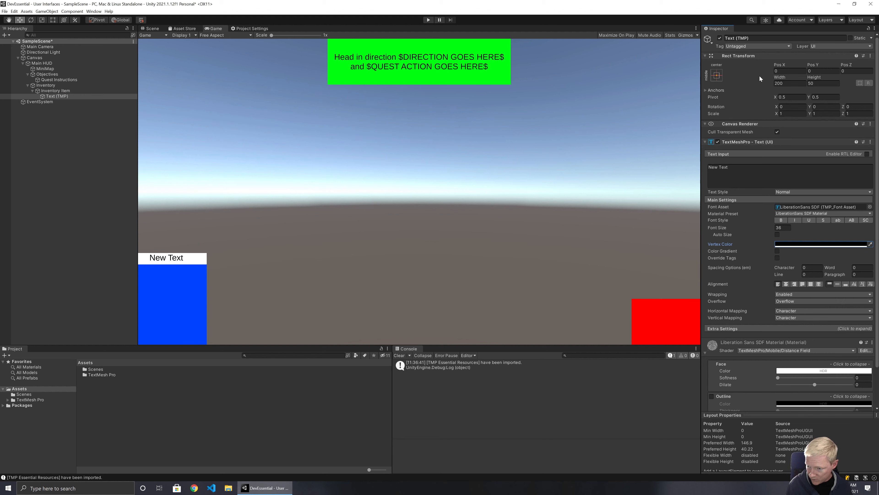
Stretch the item text across its parent in both directions with left, top, right and bottom margins of 5.
left_click(715, 75)
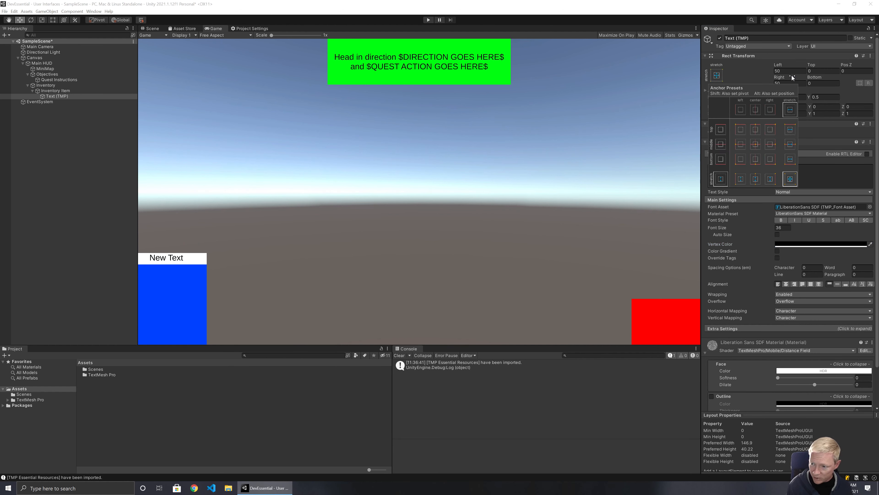
left_click(791, 178)
type("5")
key("Tab")
type("5")
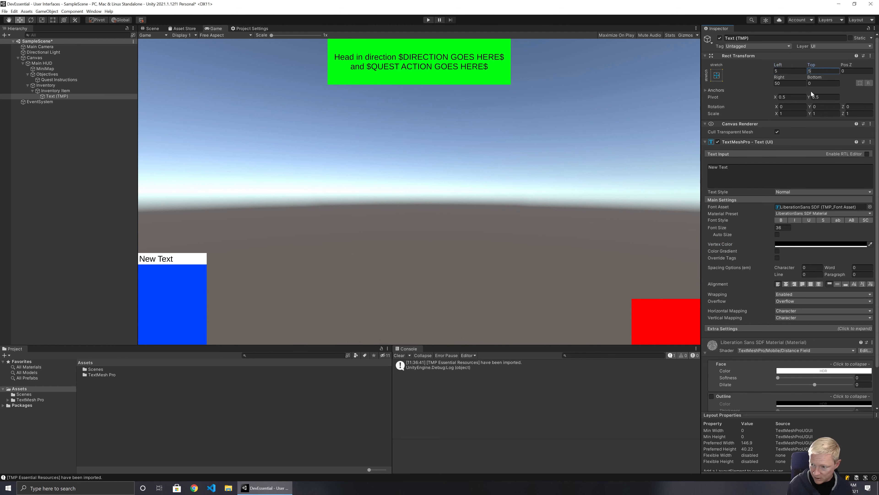
type("5")
key("shift+Tab")
type("5")
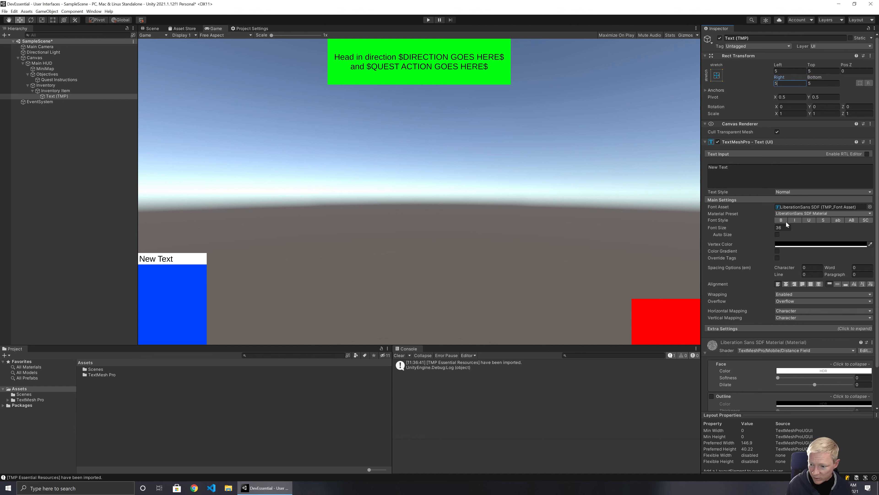
Try centering the text inside Inventory Item, return it to left alignment, and change its content to Item Name.
left_click(787, 284)
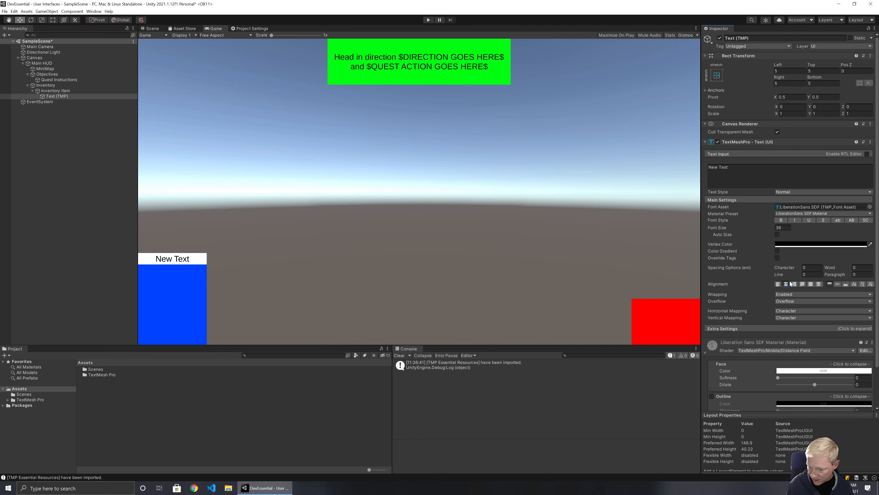
left_click(778, 284)
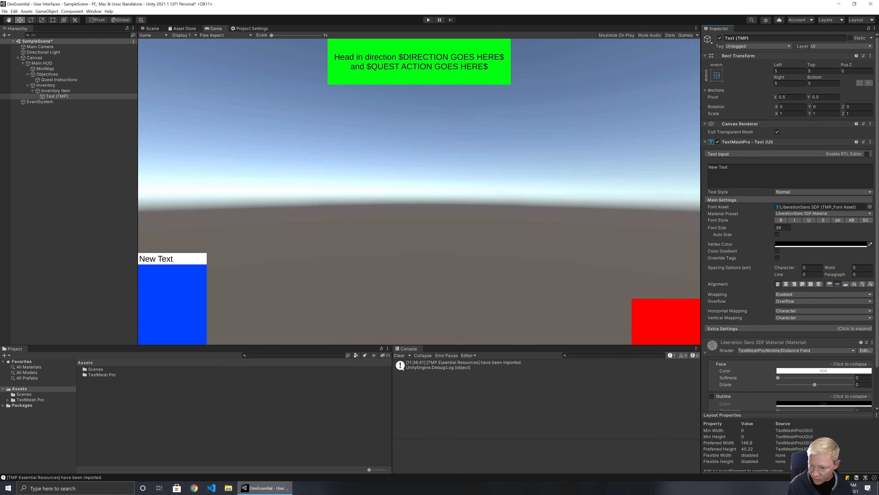
left_click(744, 170)
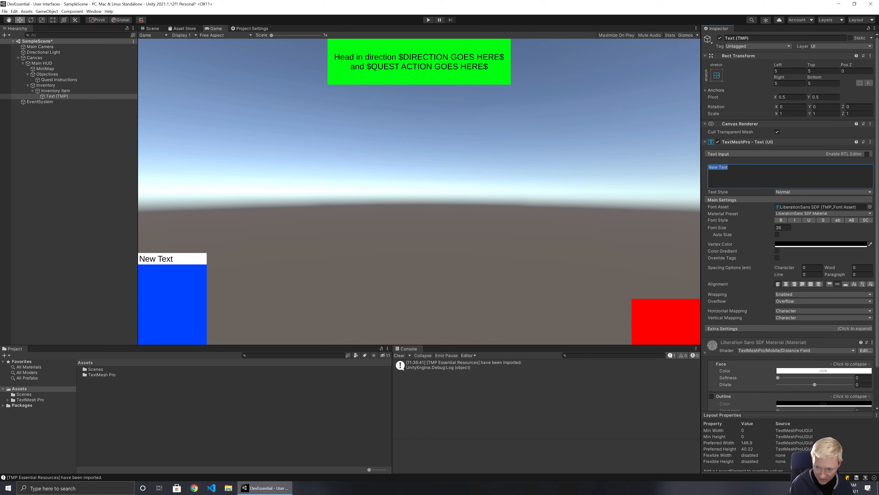
key("BackSpace")
type("Item")
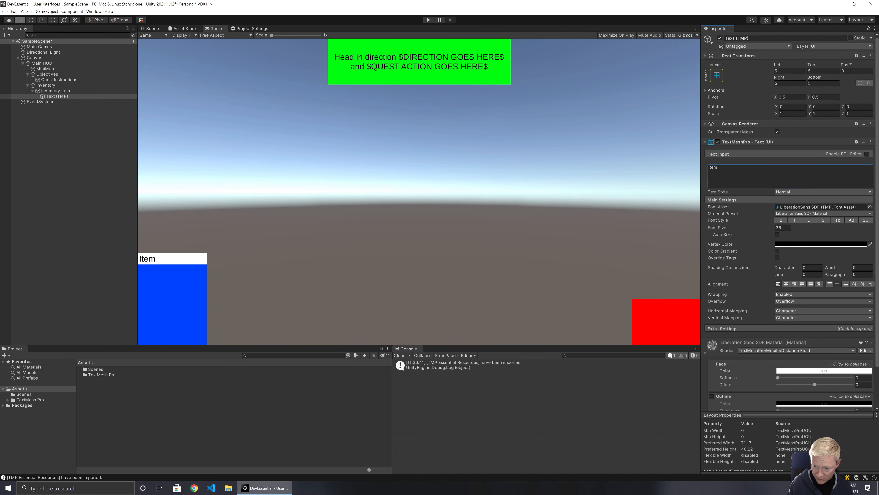
type(" Name")
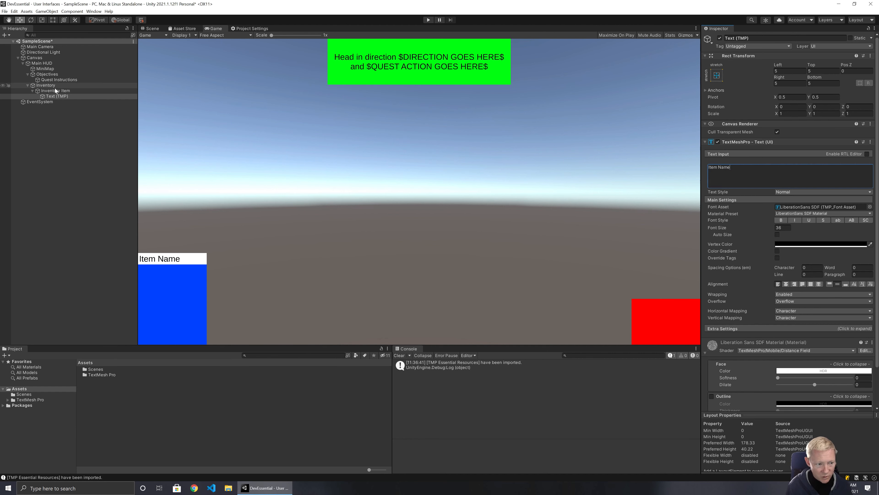
Rename the text object under Inventory Item to Item Name.
left_click(51, 95)
type("It")
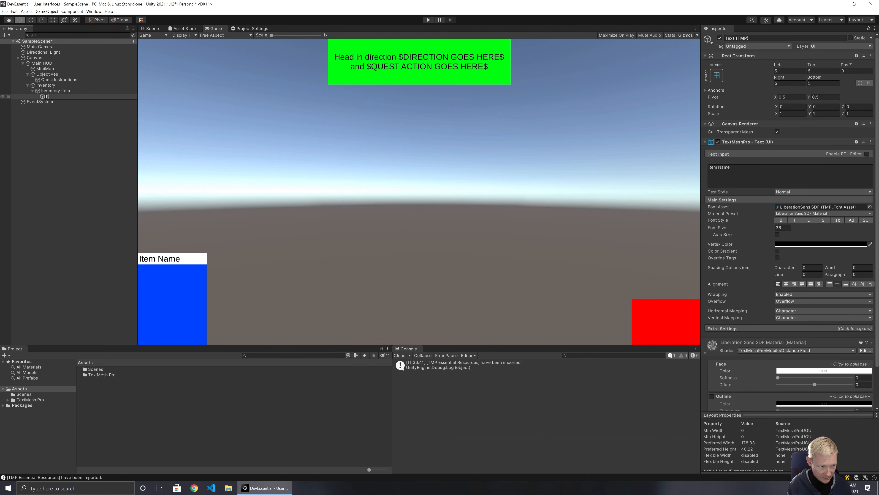
type("em Name")
key("Return")
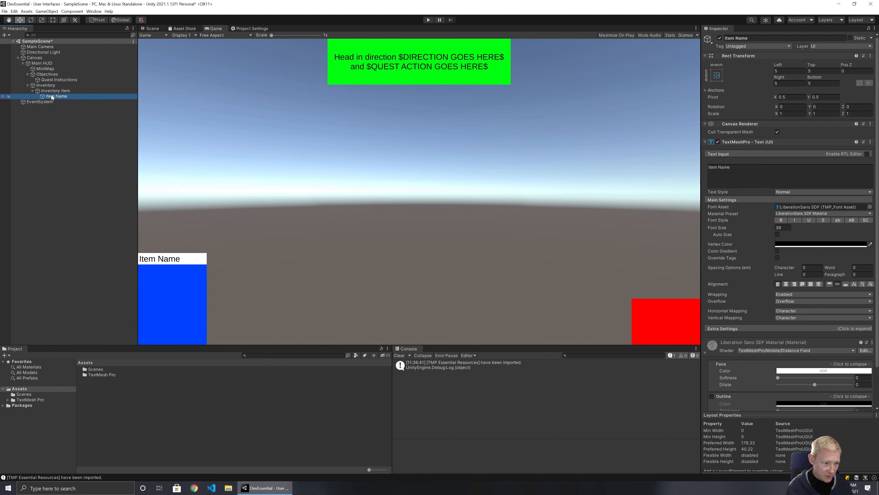
Try placing a duplicate of Inventory Item at a Pos Y of -50, and delete the duplicate.
left_click(49, 91)
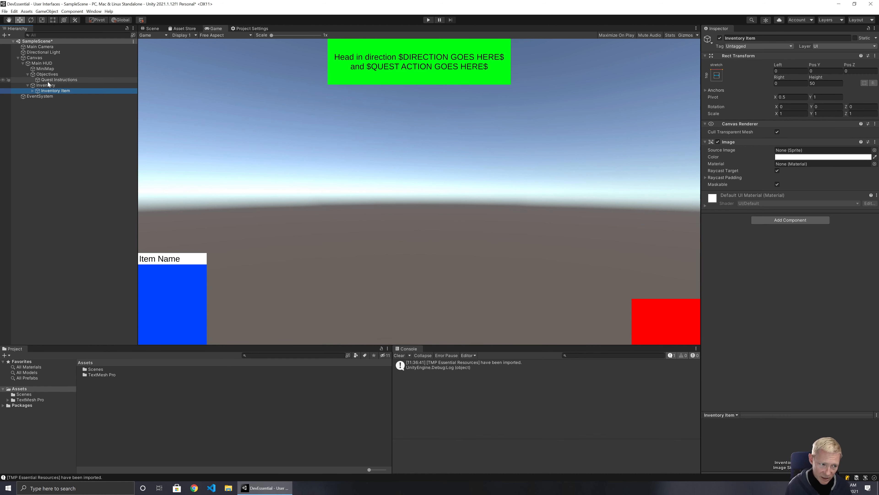
key("ctrl+d")
left_click_drag(820, 72, 804, 72)
type("5")
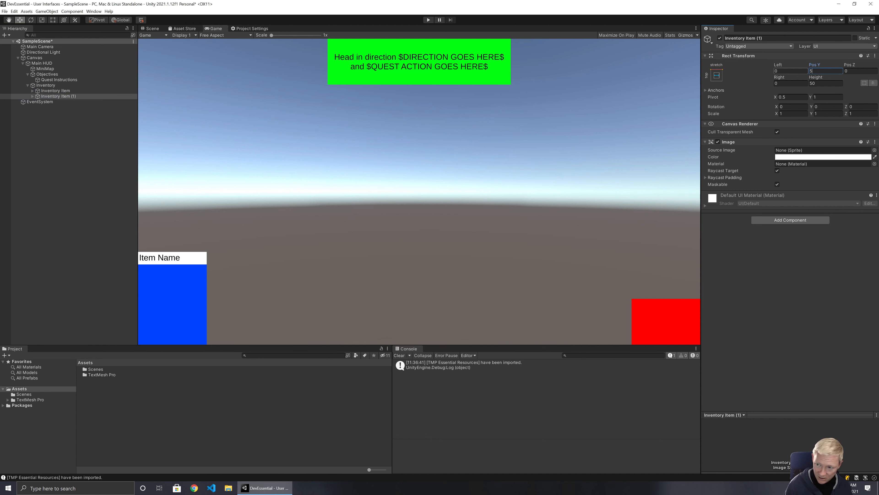
type("50")
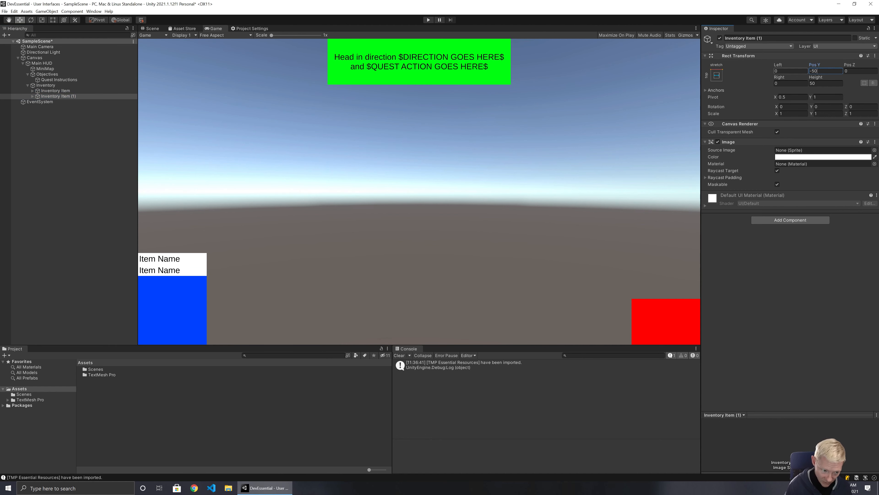
right_click(65, 95)
left_click(93, 144)
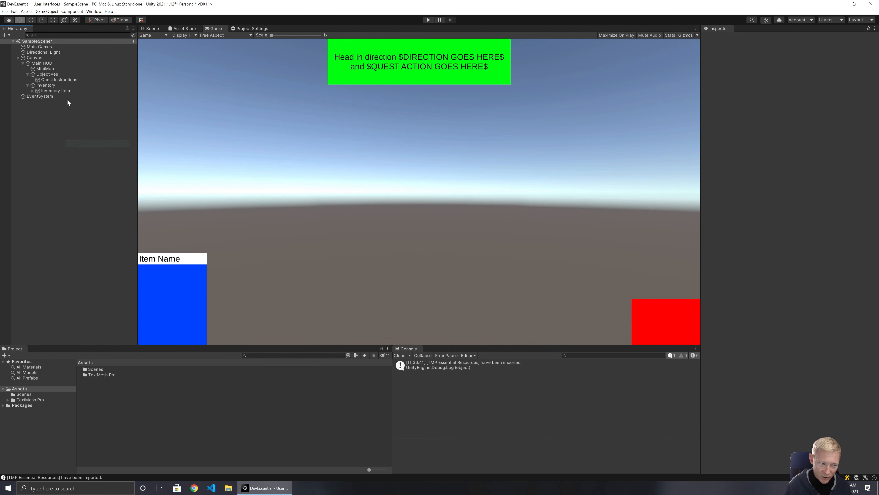
Add a Vertical Layout Group component to Inventory and enable Control Child Size for width.
left_click(64, 86)
left_click(57, 91)
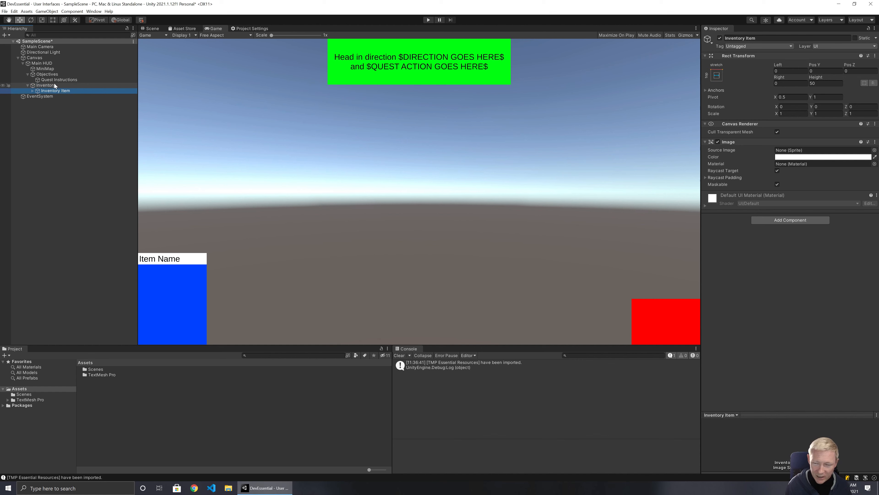
left_click(54, 86)
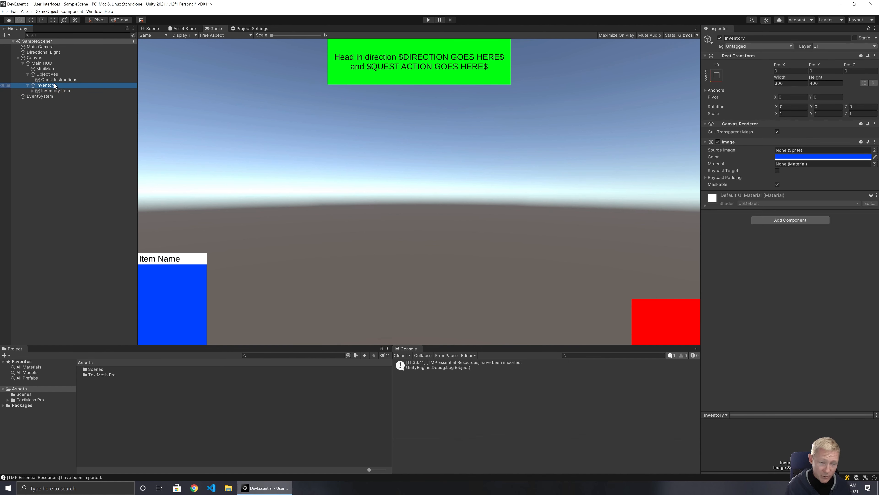
left_click(797, 220)
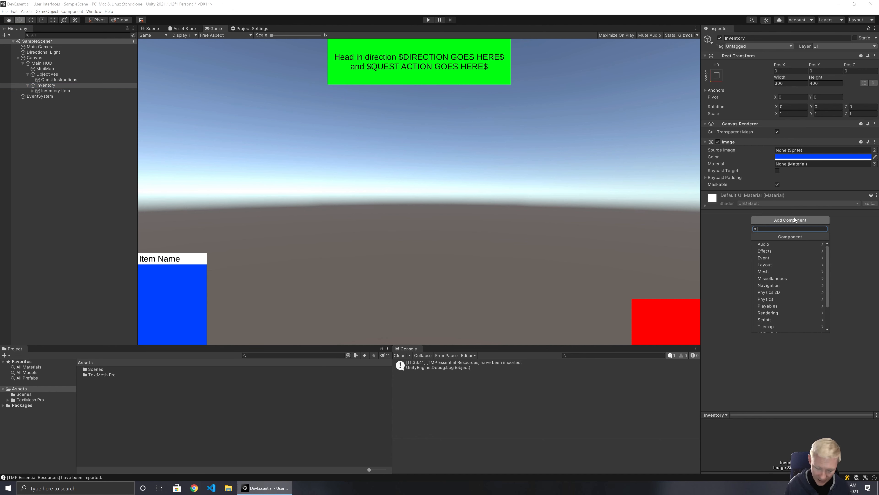
type("vert")
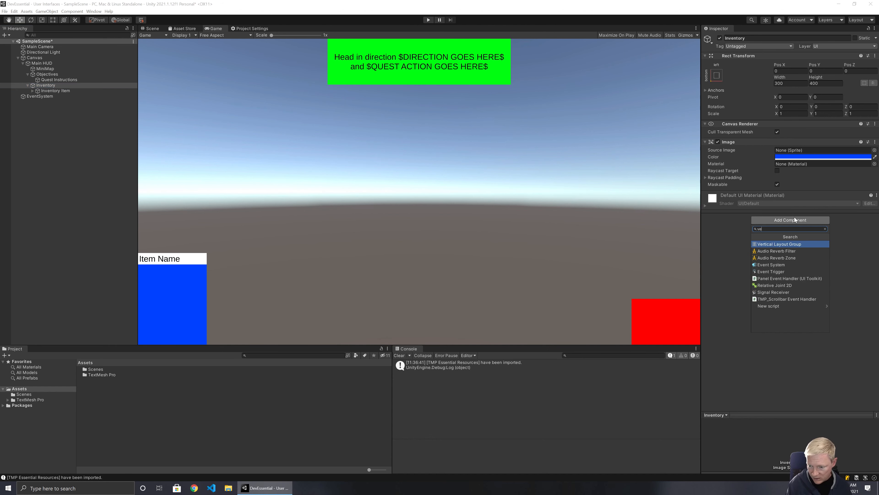
key("BackSpace")
key("BackSpace")
key("BackSpace")
key("BackSpace")
type("layout")
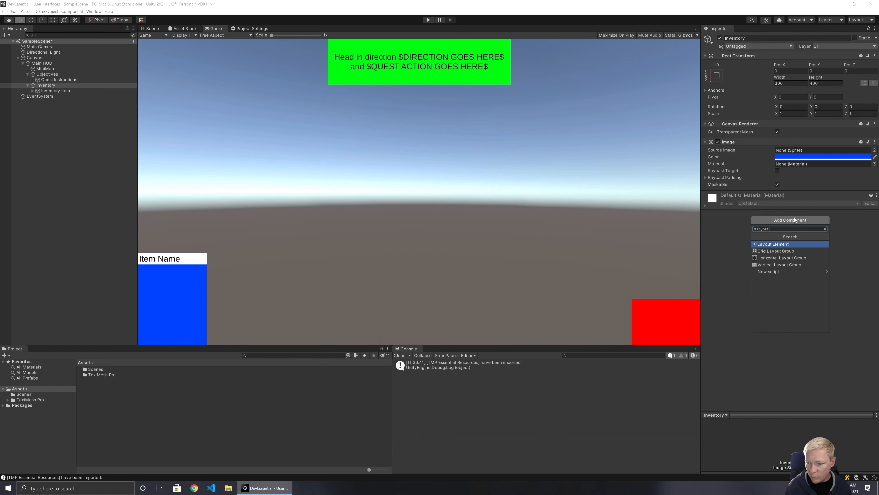
left_click(769, 266)
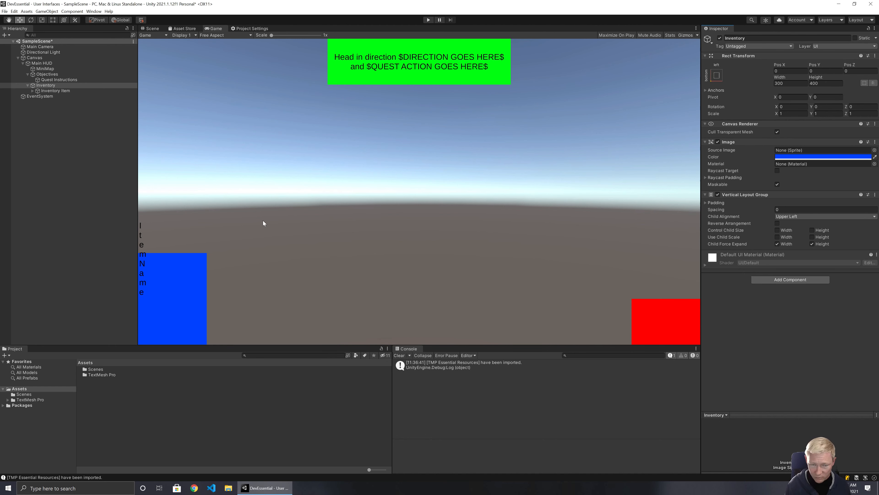
left_click(777, 230)
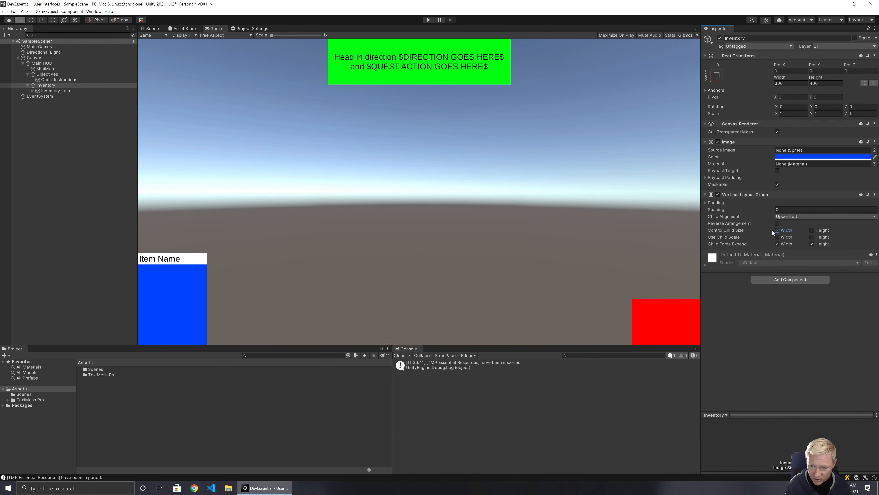
Duplicate Inventory Item twice within the Inventory panel.
left_click(55, 91)
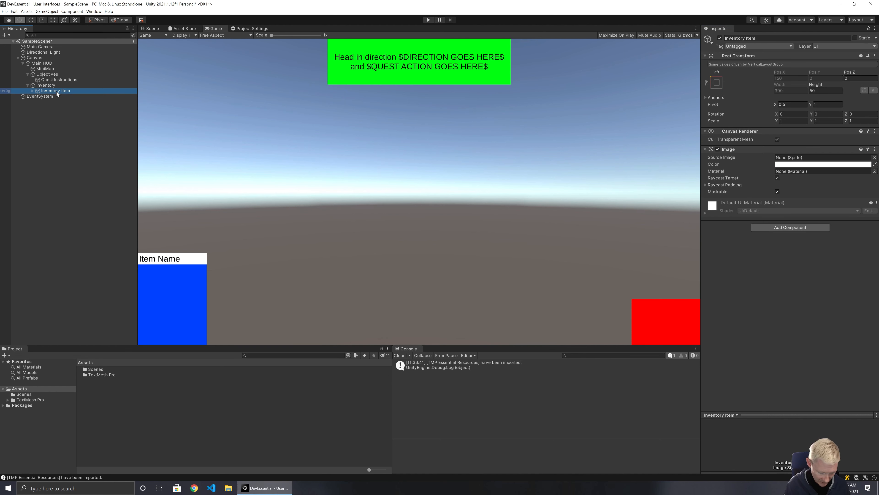
key("ctrl+d")
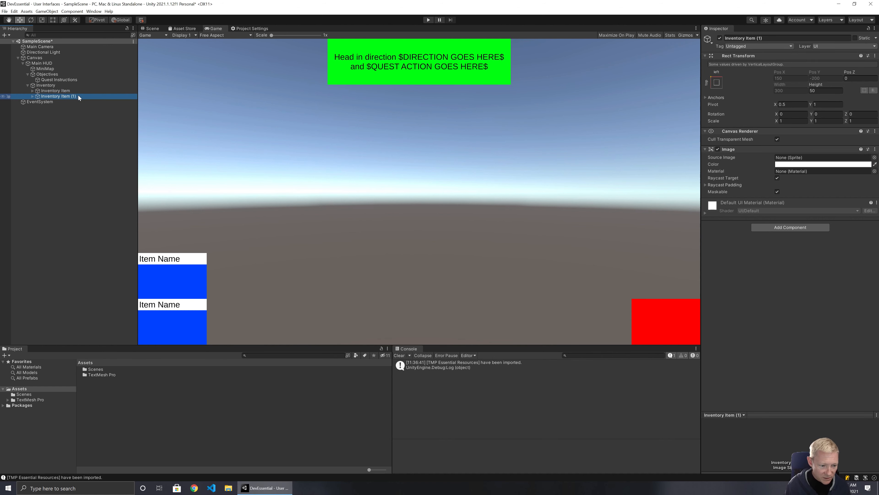
key("ctrl+d")
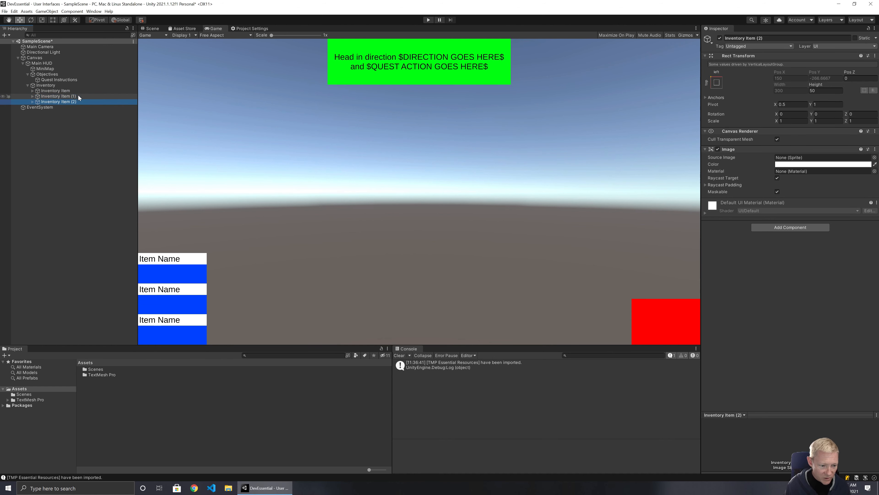
Turn off Child Force Expand for height in Inventory's Vertical Layout Group.
left_click(54, 86)
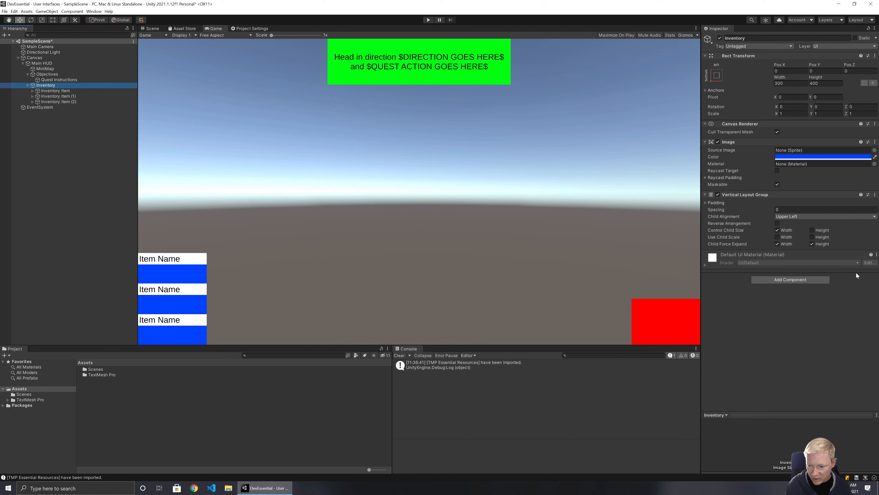
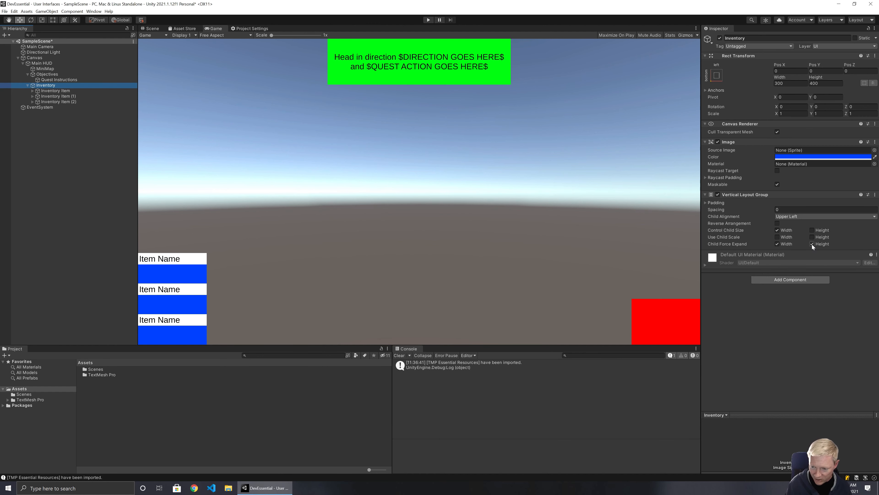
left_click(812, 243)
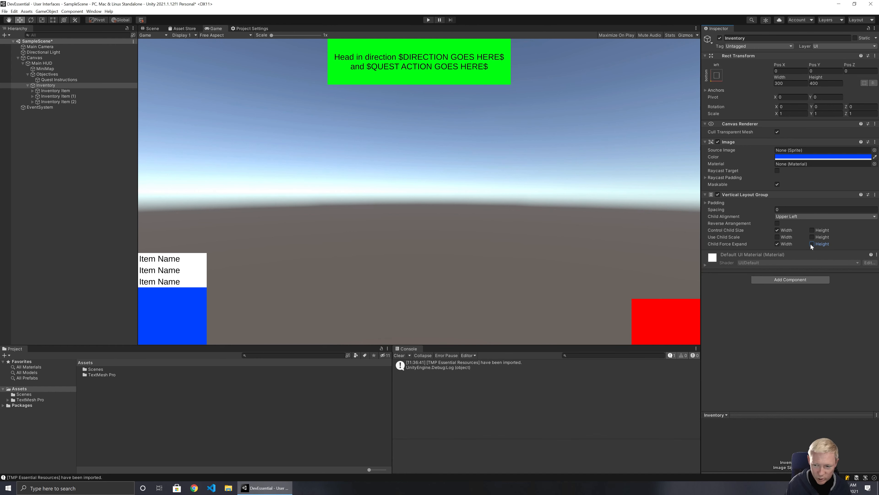
left_click(812, 244)
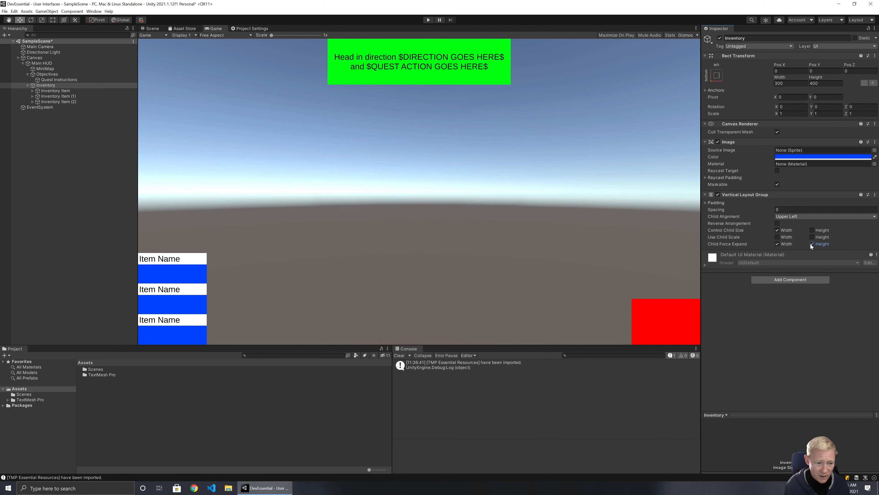
left_click(811, 243)
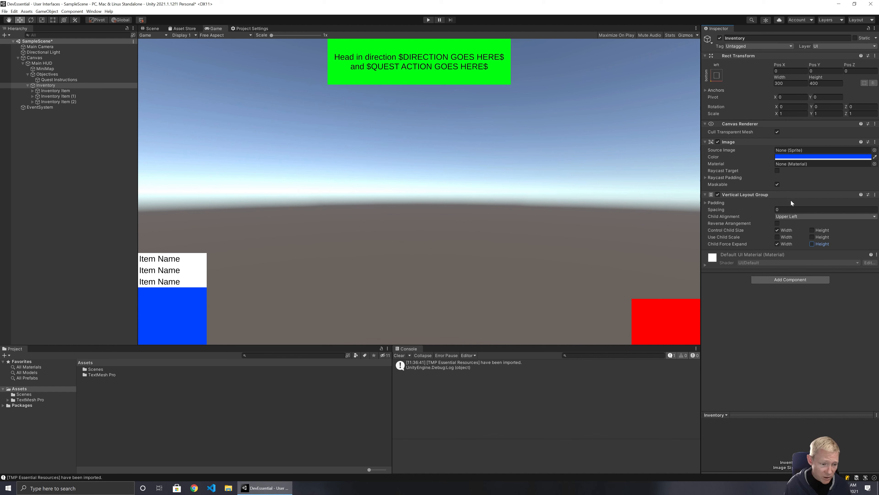
Set the Inventory layout group's spacing to 2 and its left, right, top and bottom padding to 2.
left_click(807, 209)
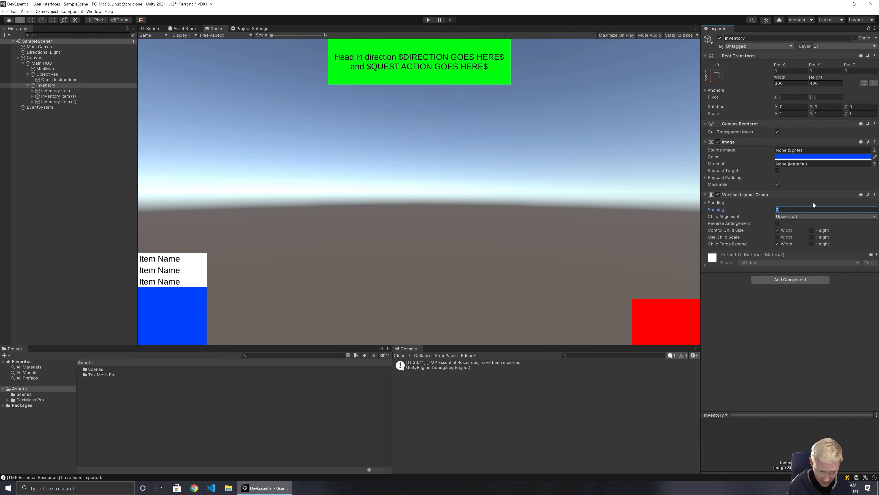
type("2")
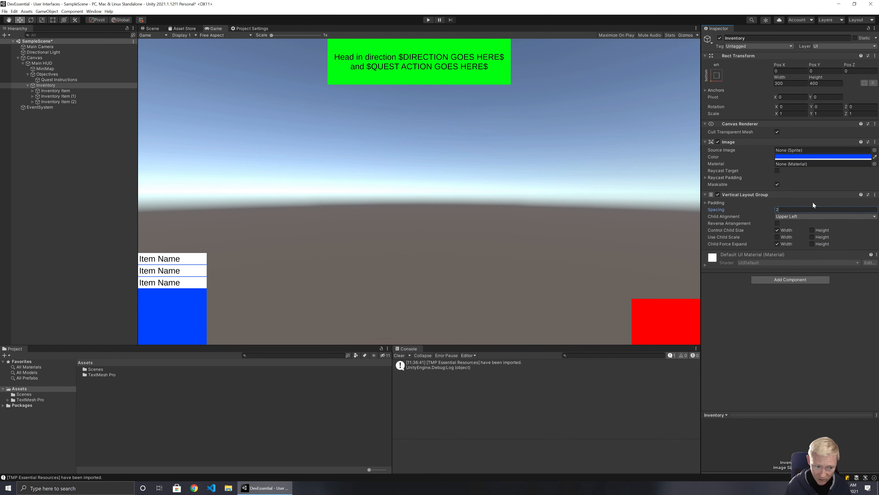
left_click(705, 202)
left_click(796, 209)
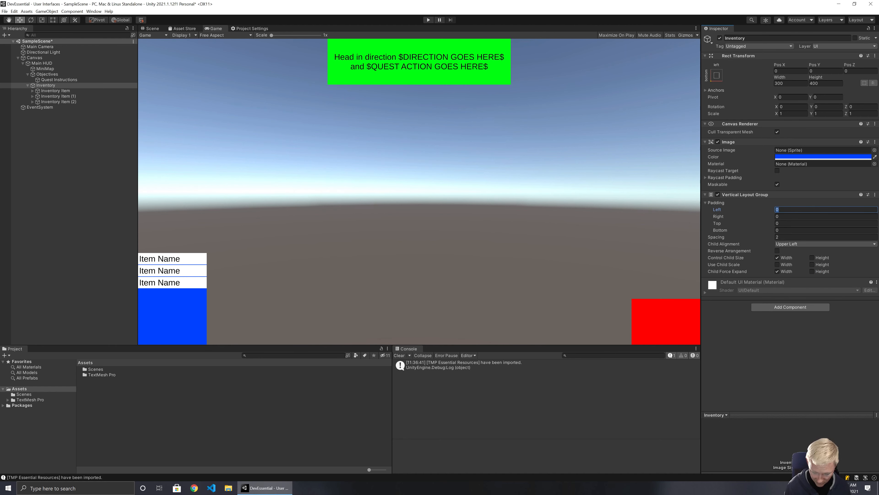
type("2")
key("Tab")
type("2")
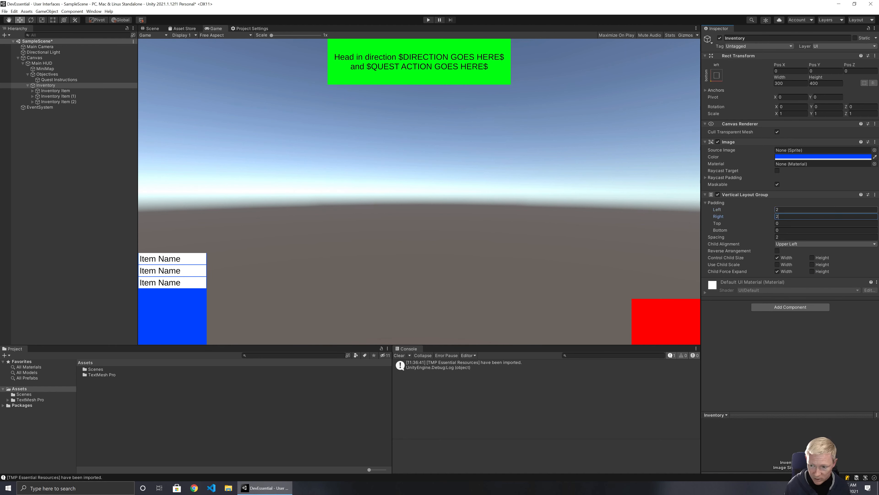
key("Tab")
type("2")
key("Tab")
type("2")
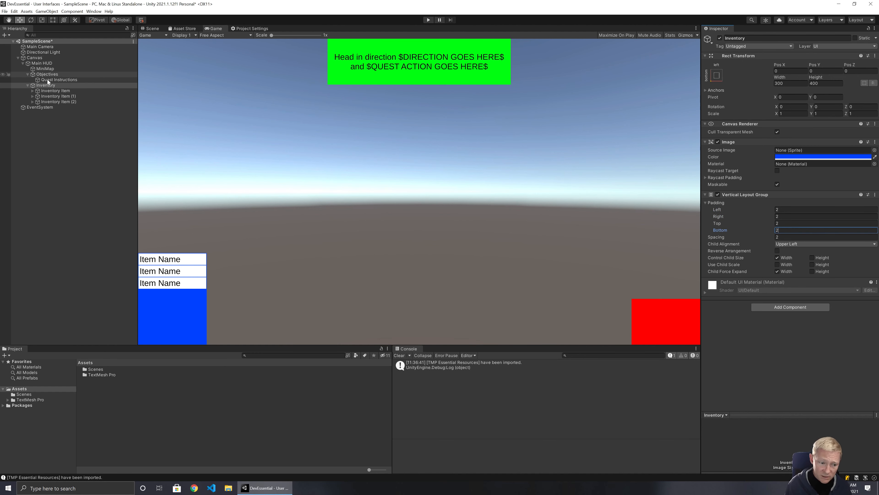
Add four more duplicates of the last inventory item to the Inventory panel.
left_click(47, 101)
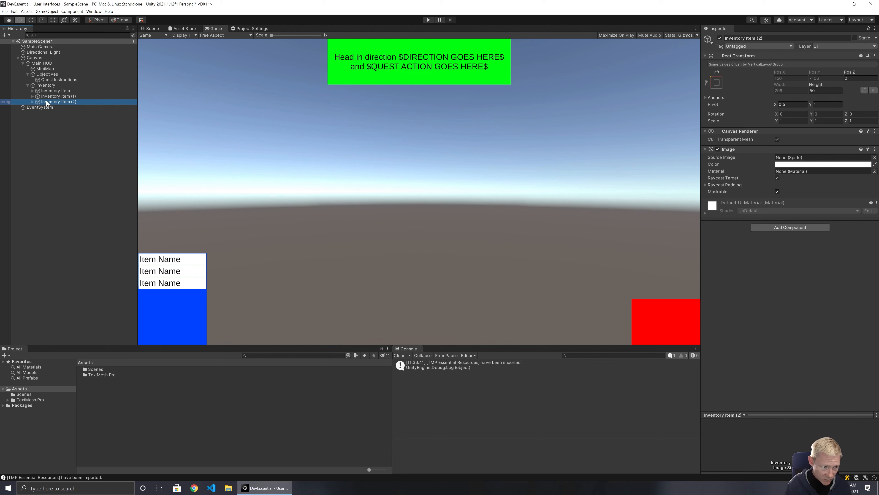
key("ctrl+d")
key("ctrl+d")
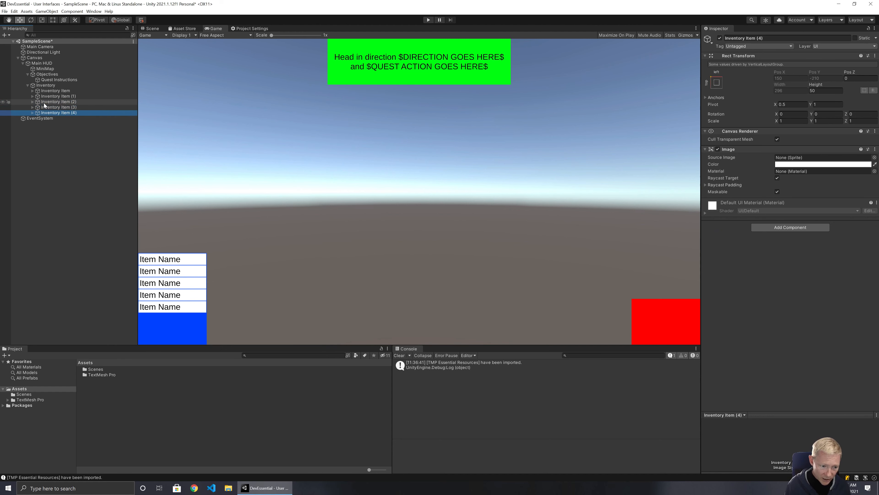
key("ctrl+d")
key("ctrl+d")
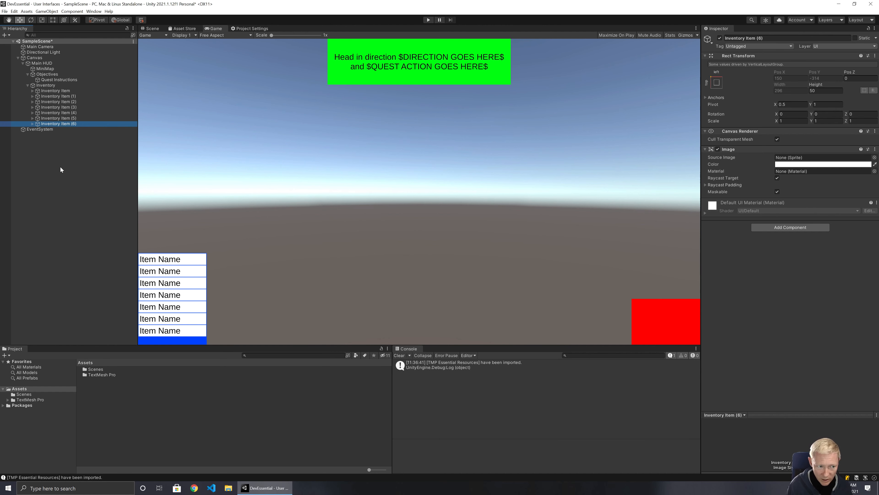
left_click(58, 108)
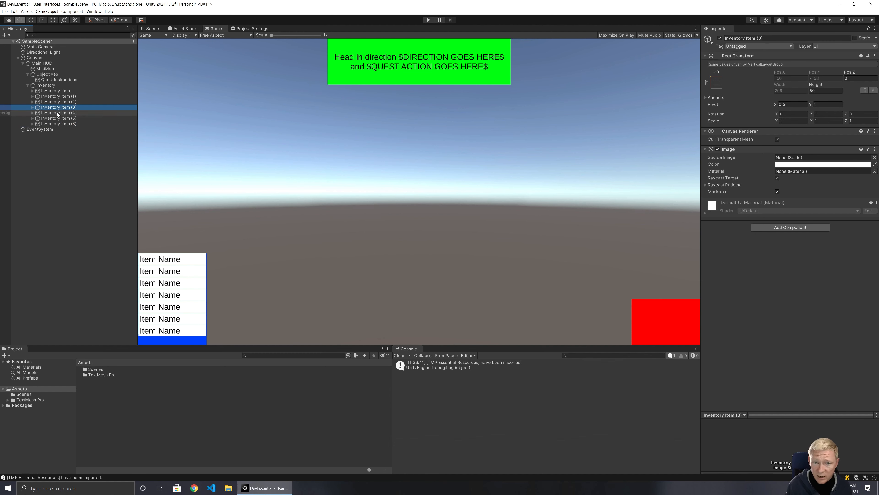
Delete the last inventory item from the Inventory panel and select the Inventory object.
left_click(57, 123)
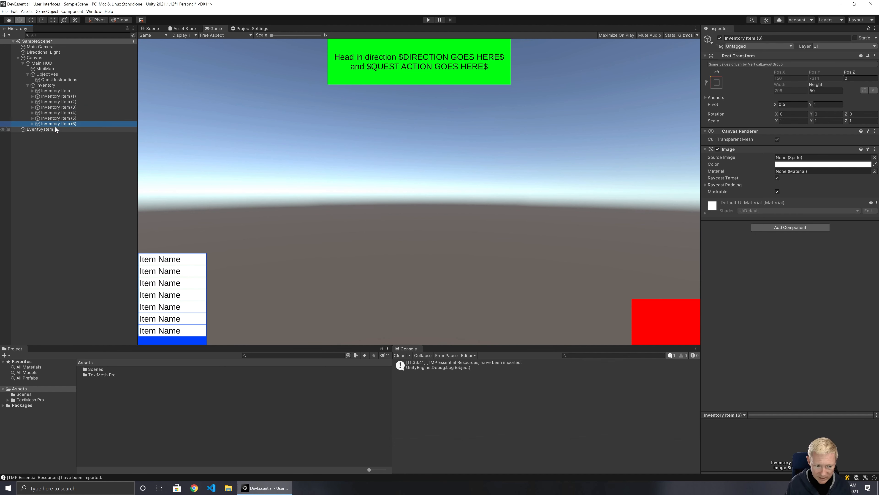
key("Delete")
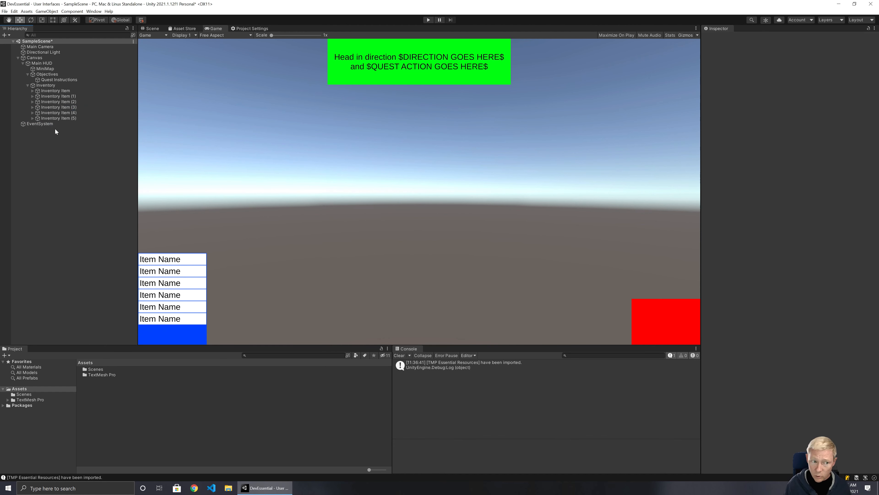
left_click(55, 86)
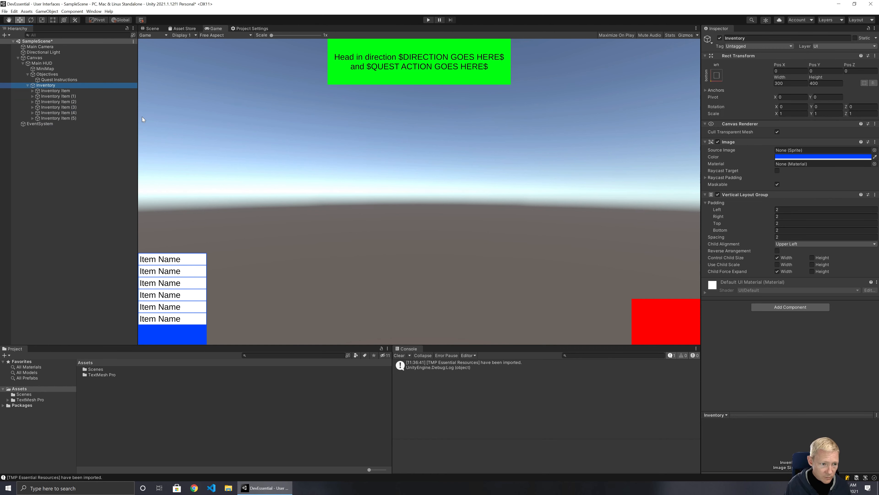
Preview the Game view at 16:10, and set its aspect ratio to 16:9.
left_click_drag(139, 119, 150, 133)
left_click(259, 36)
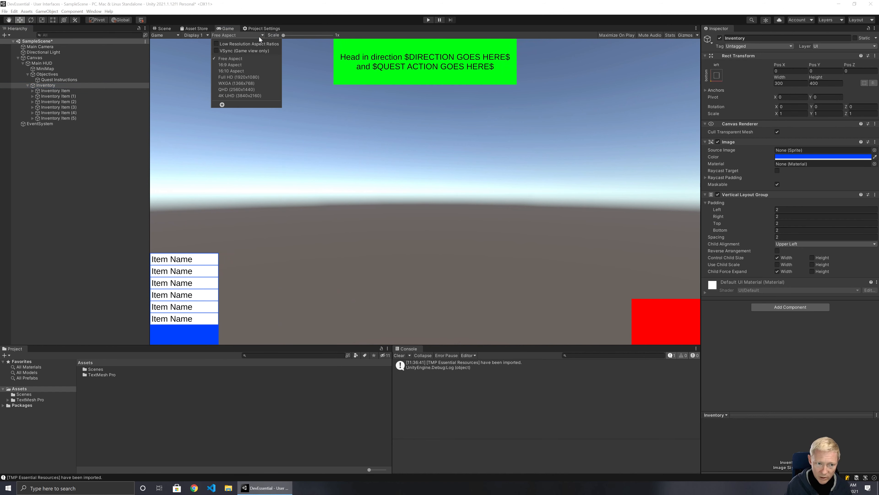
left_click(231, 65)
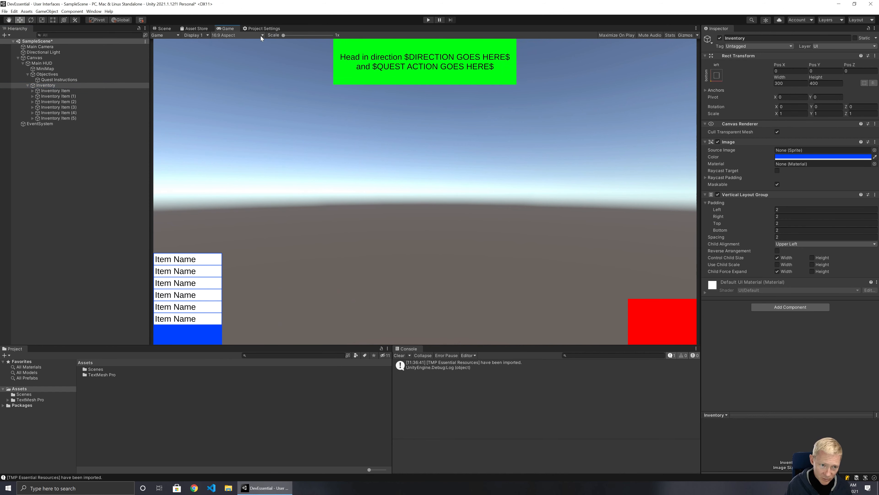
left_click(260, 36)
left_click(234, 71)
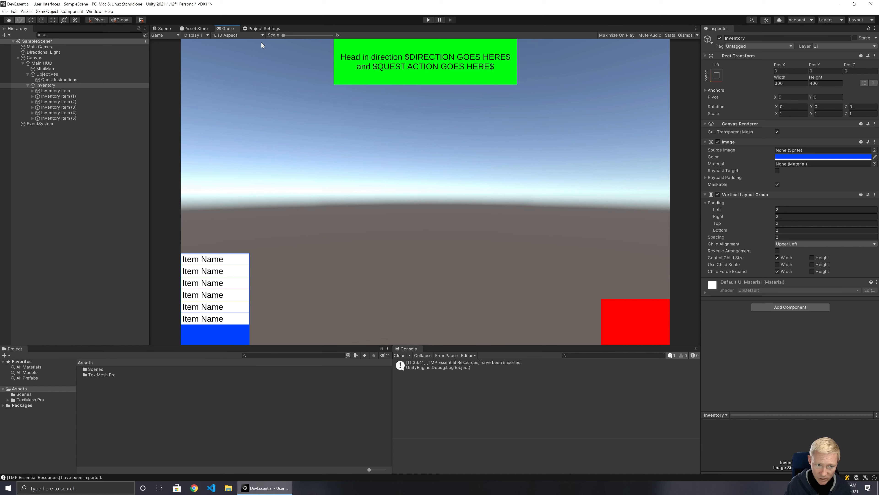
left_click(260, 35)
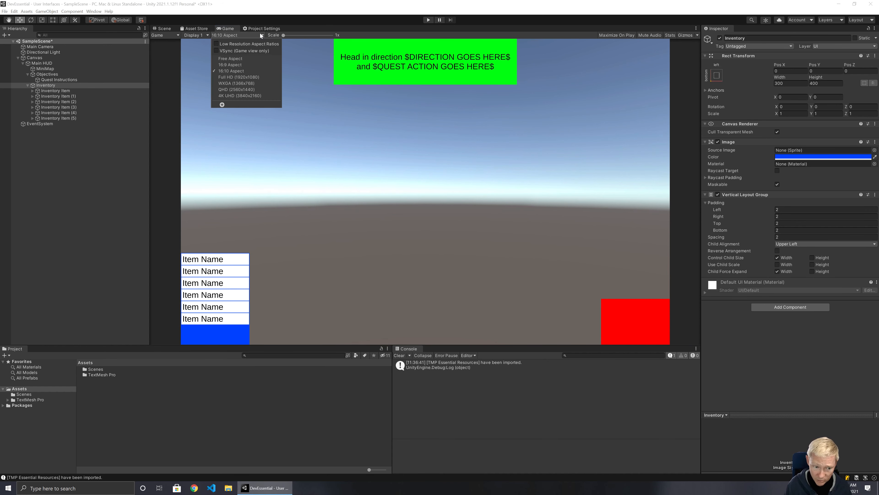
left_click(231, 65)
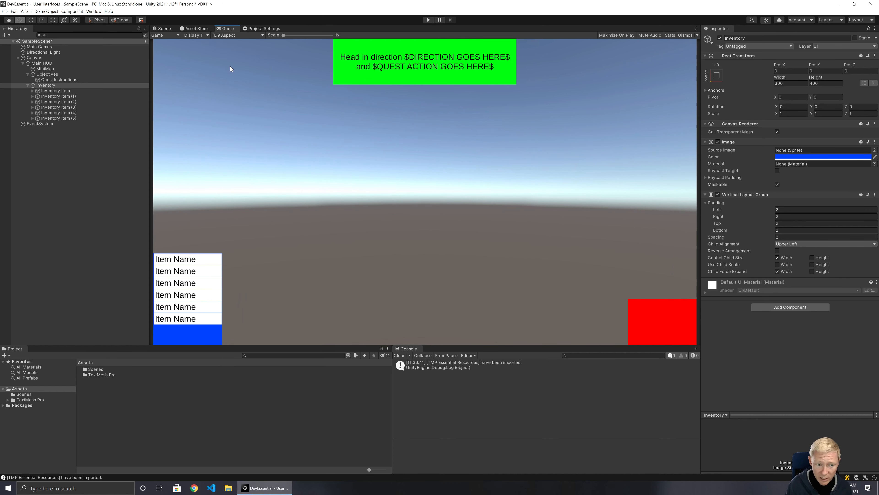
left_click(55, 91)
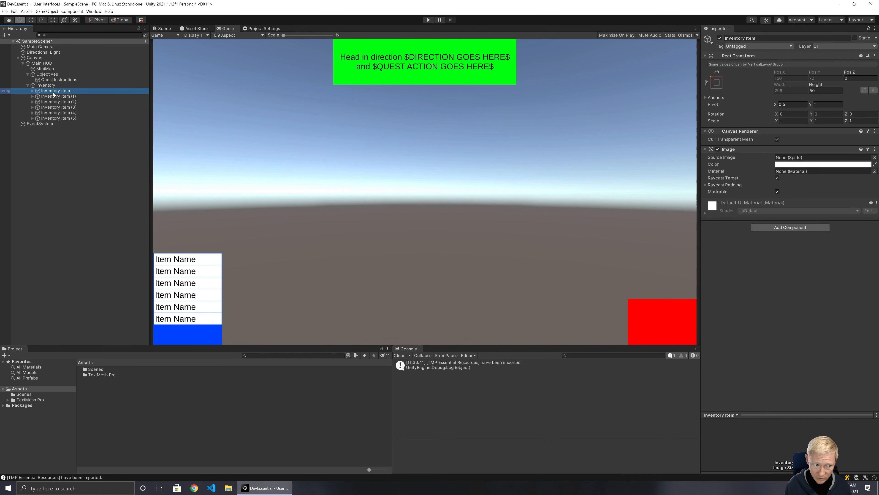
left_click(56, 83)
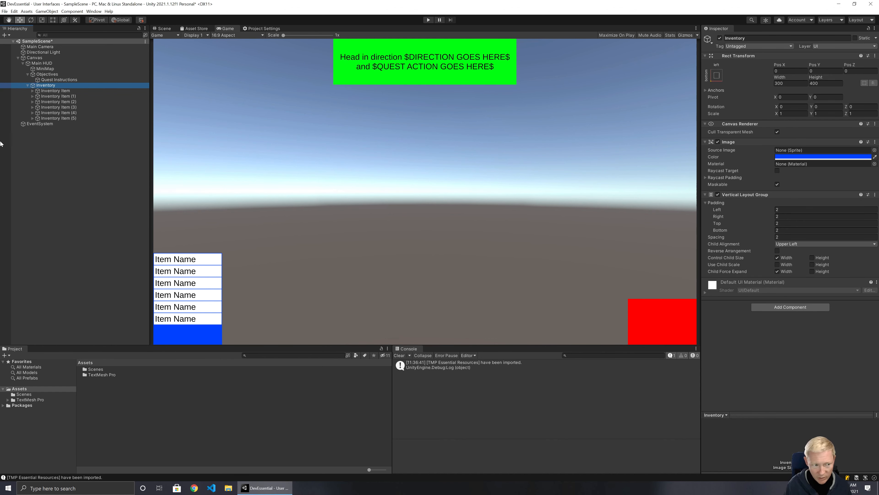
Add a 3D Plane at the root of the scene and name it Ground.
right_click(60, 142)
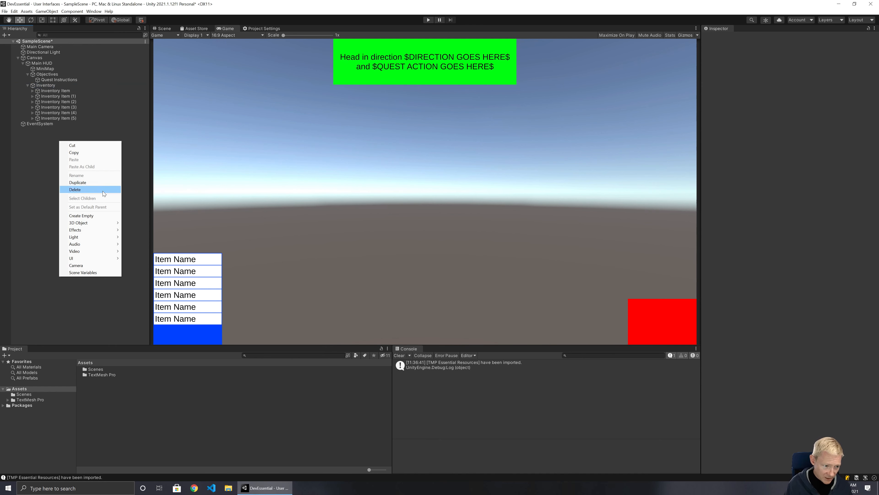
mouse_move(100, 224)
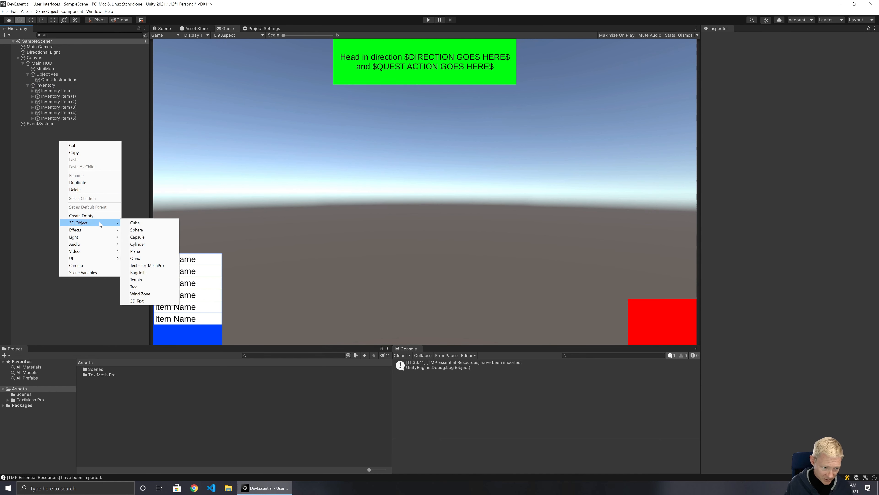
left_click(140, 251)
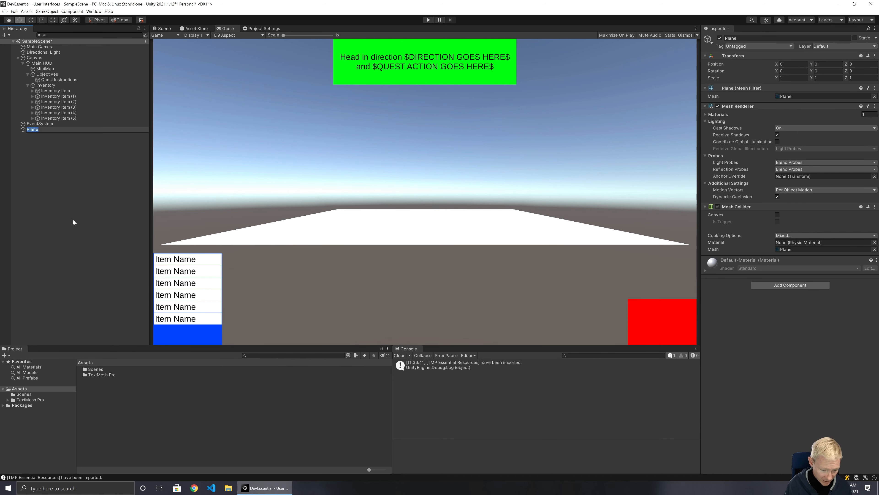
type("Ground")
key("Return")
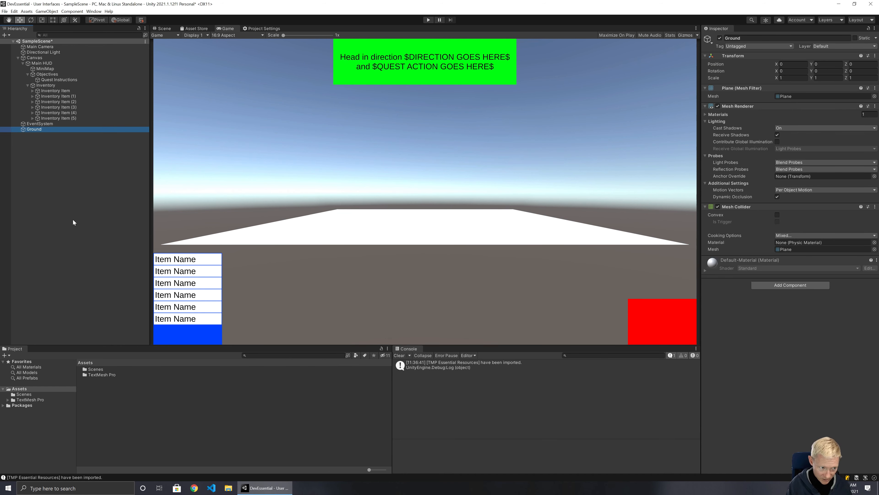
left_click(99, 182)
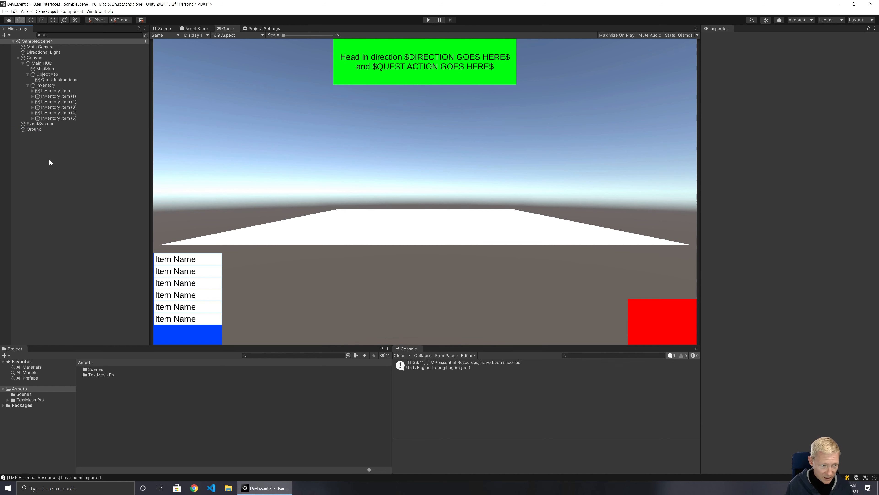
Add a second camera at the root of the scene and select it.
right_click(39, 142)
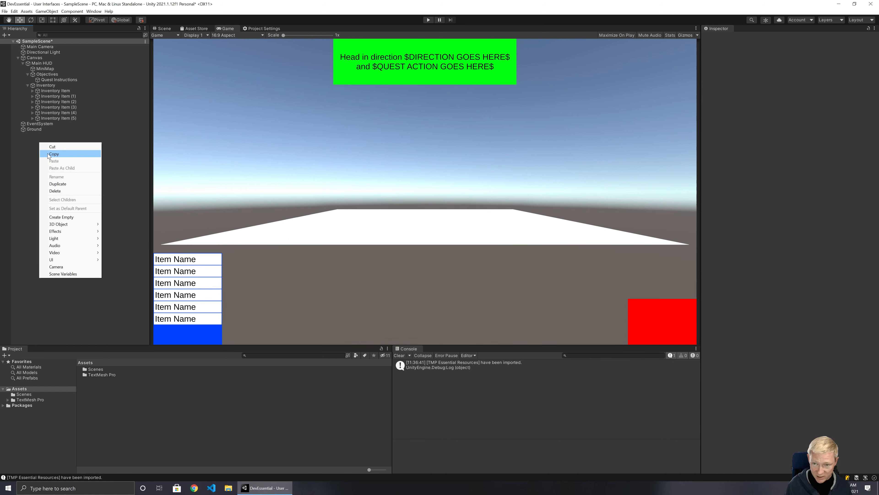
mouse_move(71, 222)
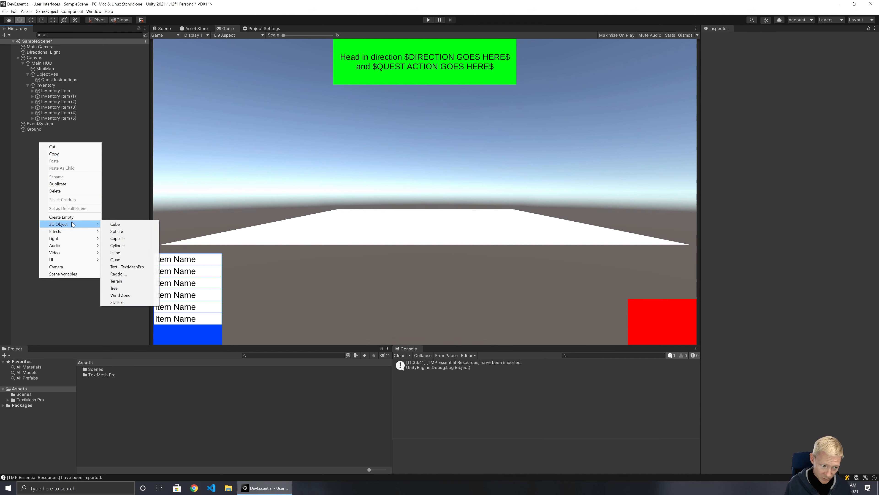
left_click(79, 267)
left_click(39, 129)
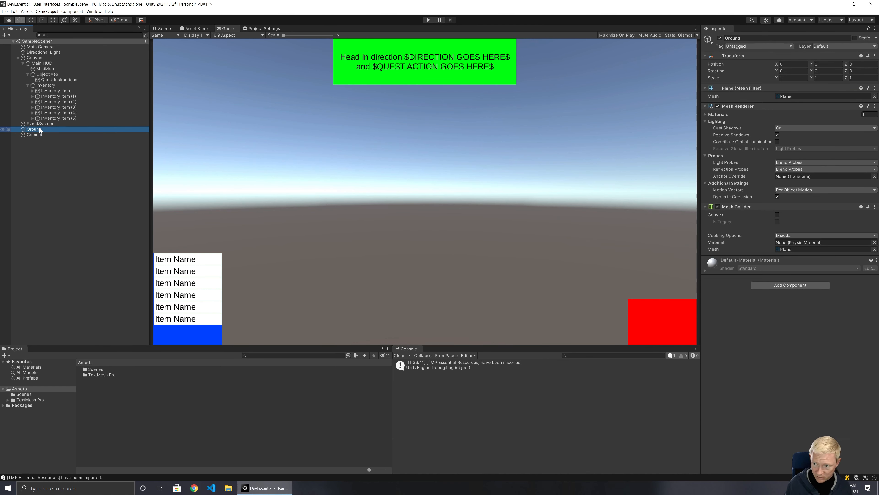
left_click(33, 134)
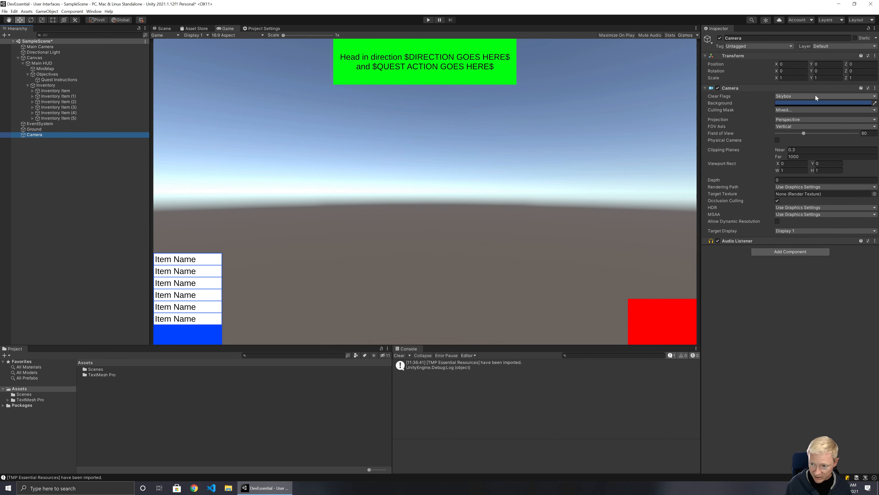
In the Scene view, set the new camera's Y position to 10 and its X rotation to 90, looking down on the ground plane.
left_click(163, 28)
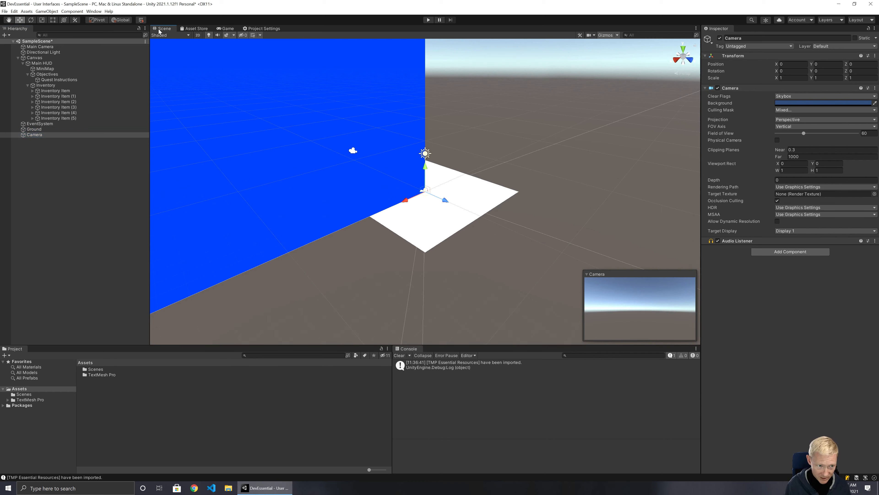
left_click_drag(508, 237, 425, 175, "alt")
left_click(829, 63)
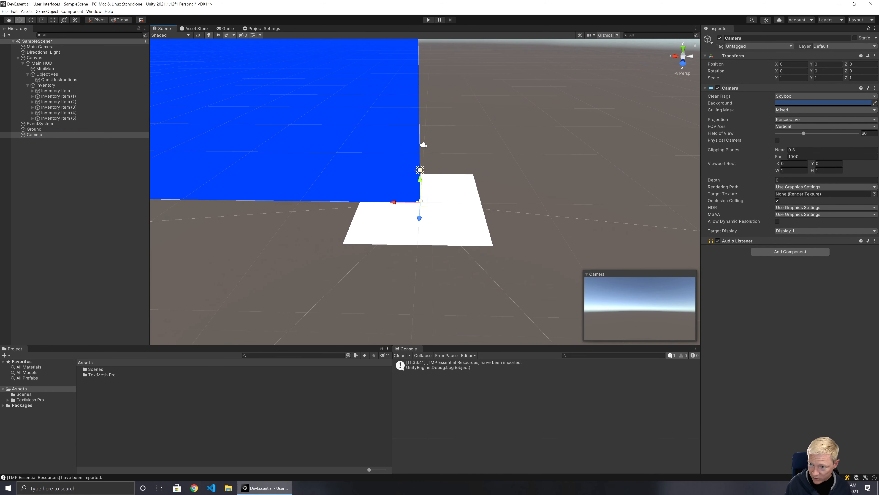
type("10")
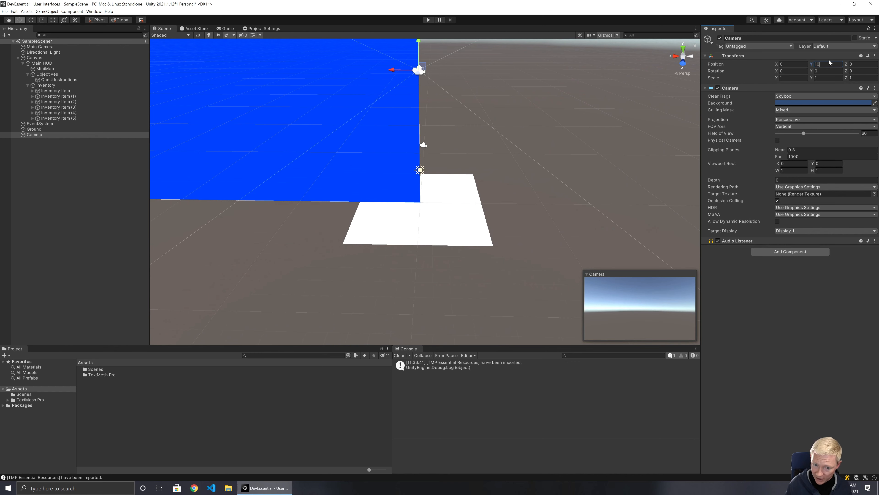
left_click_drag(540, 129, 399, 114, "alt")
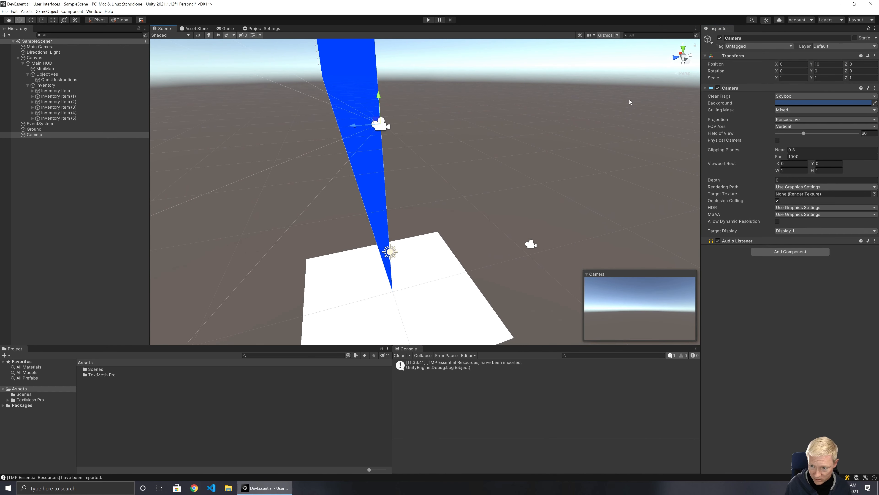
left_click_drag(776, 71, 817, 71)
left_click(772, 70)
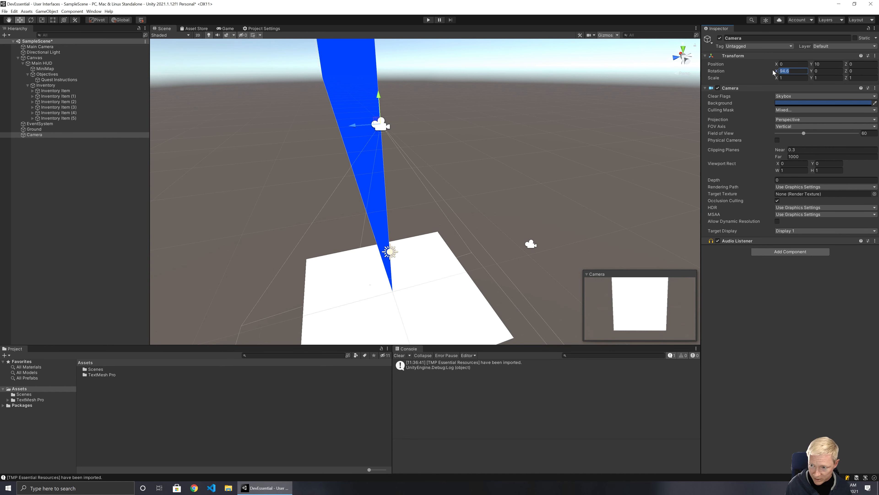
type("90")
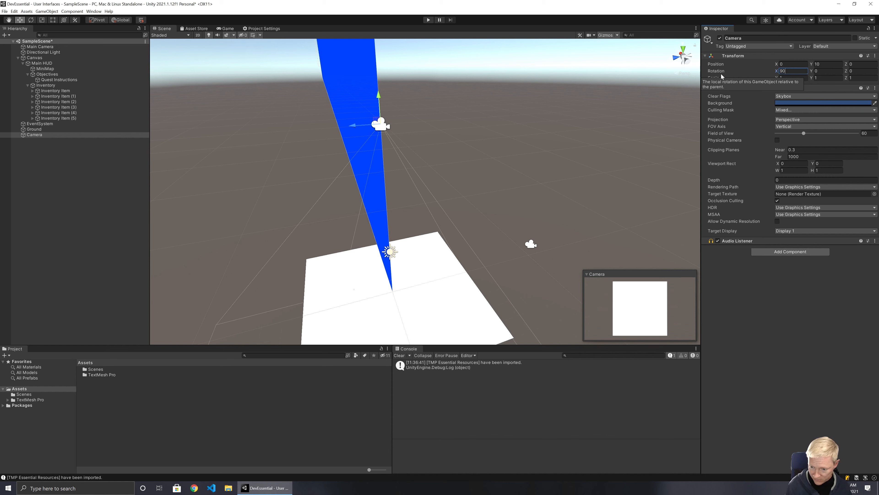
Set the new camera's projection to Orthographic and its clear flags to Solid Color.
left_click(789, 119)
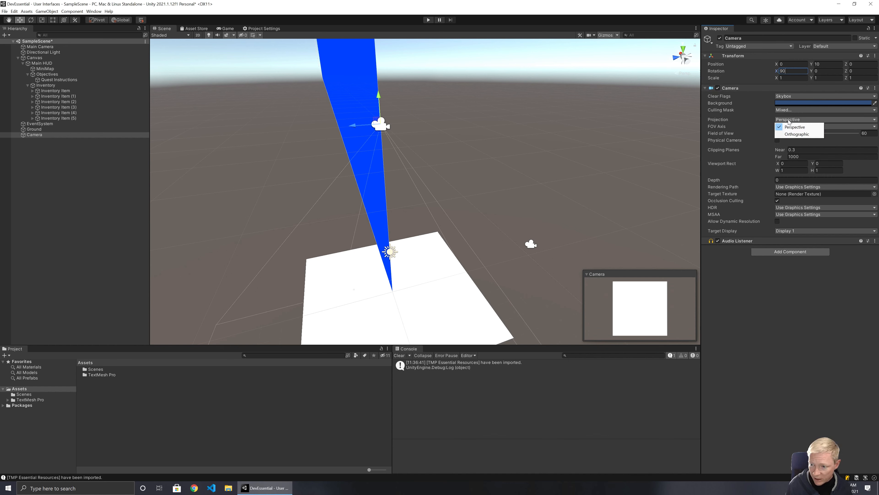
left_click(793, 134)
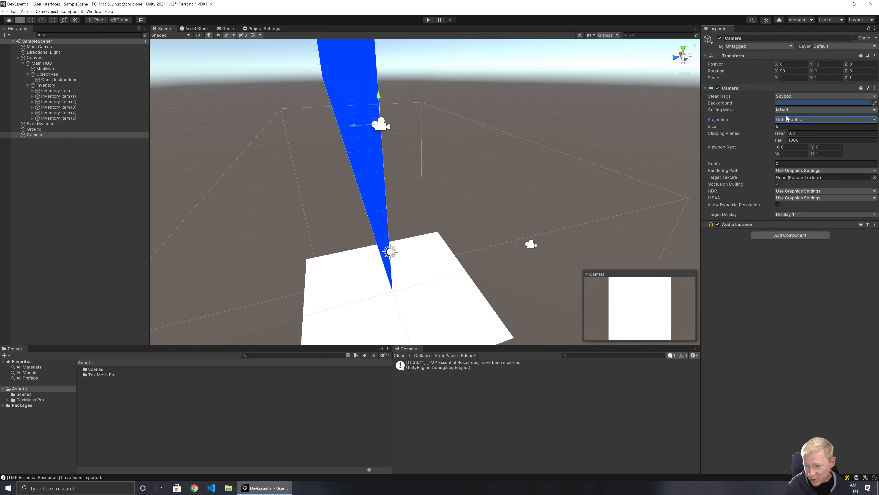
left_click(793, 96)
left_click(794, 110)
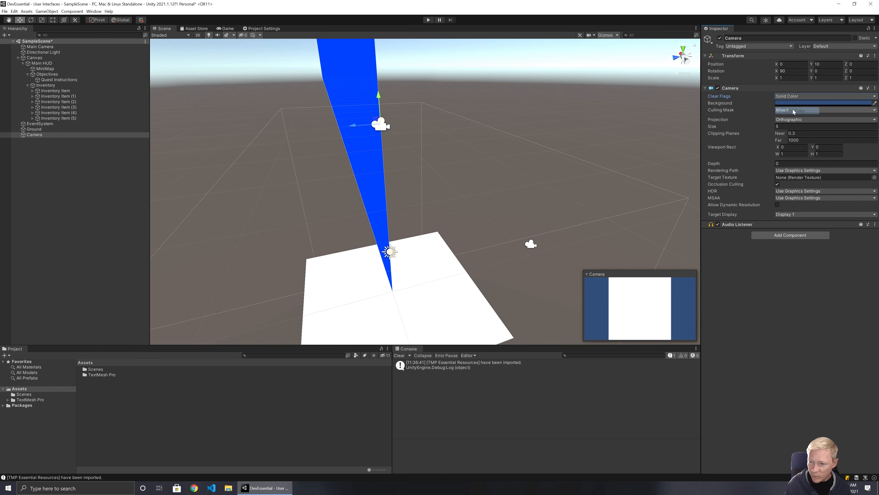
Set the new camera's background color to black (000000) with alpha 100.
left_click(793, 103)
left_click_drag(815, 163, 805, 189)
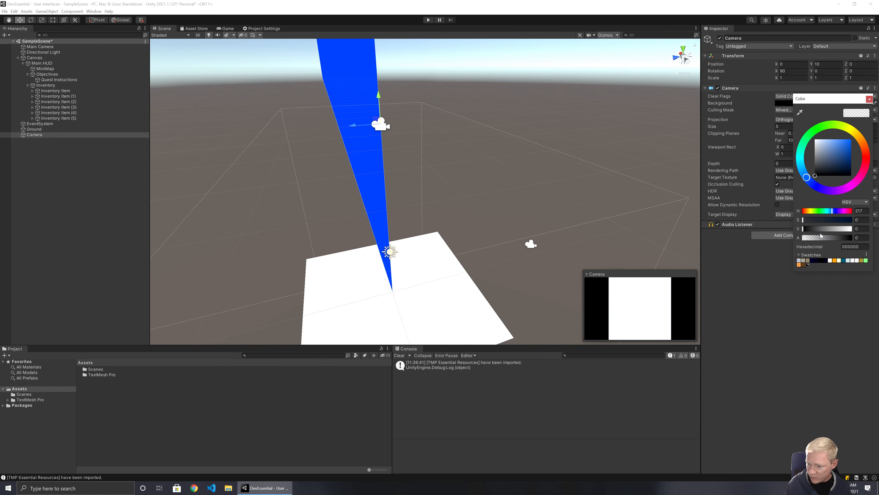
left_click_drag(820, 236, 852, 238)
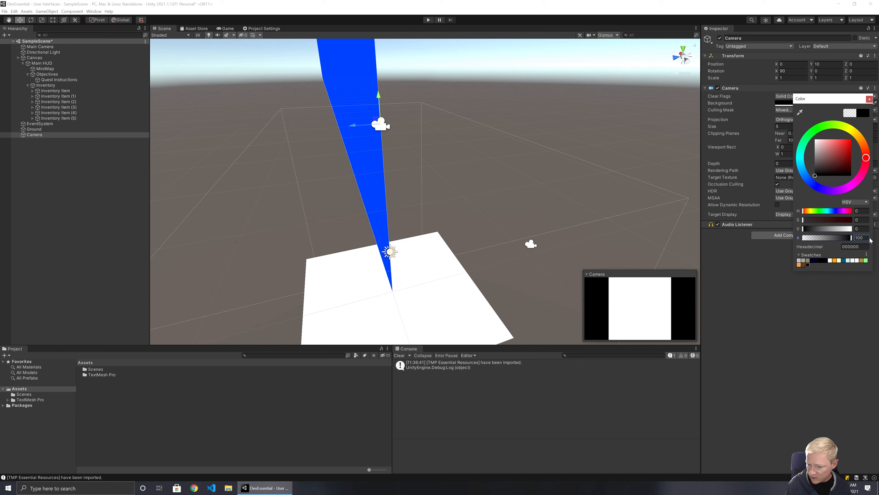
left_click(870, 98)
Create a folder named Textures in the project's Assets.
right_click(108, 388)
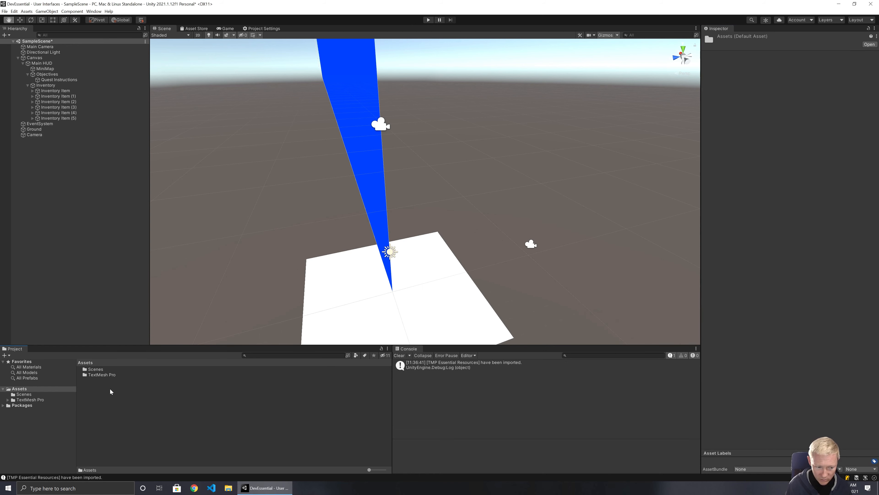
mouse_move(149, 236)
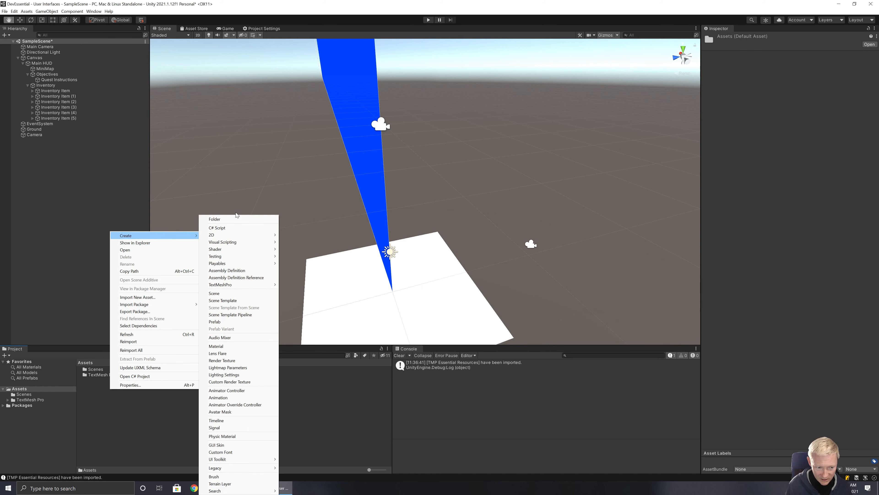
left_click(230, 217)
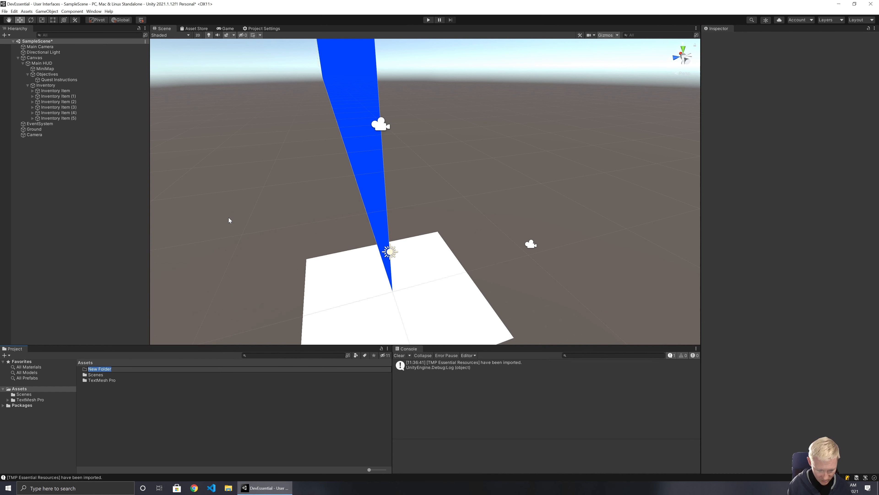
type("Texture")
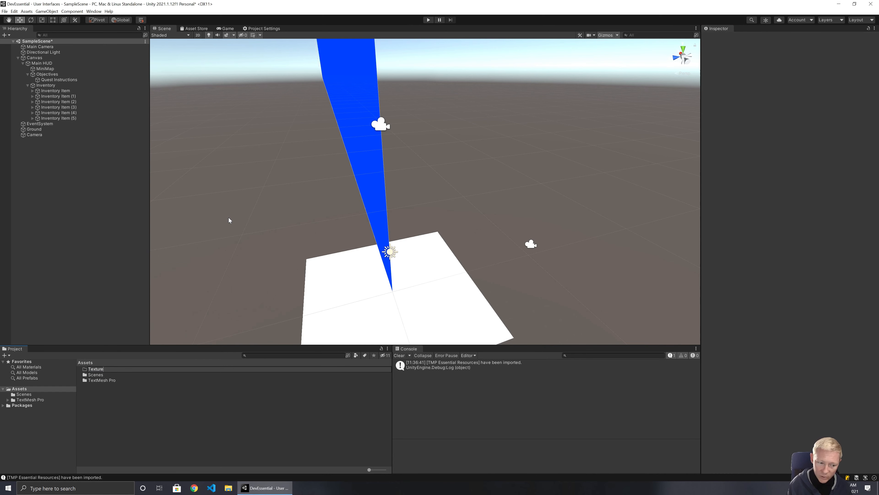
type("s")
key("Return")
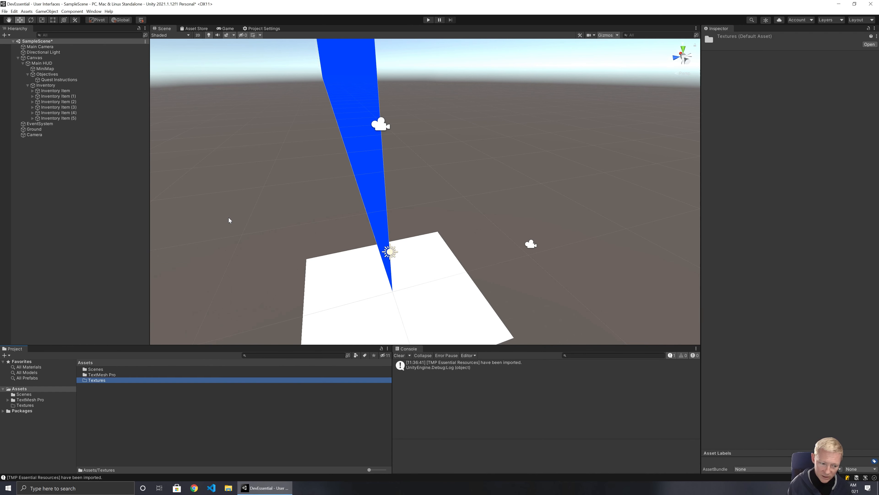
Open the Textures folder and start creating a new asset inside it.
double_click(92, 380)
right_click(92, 378)
mouse_move(144, 226)
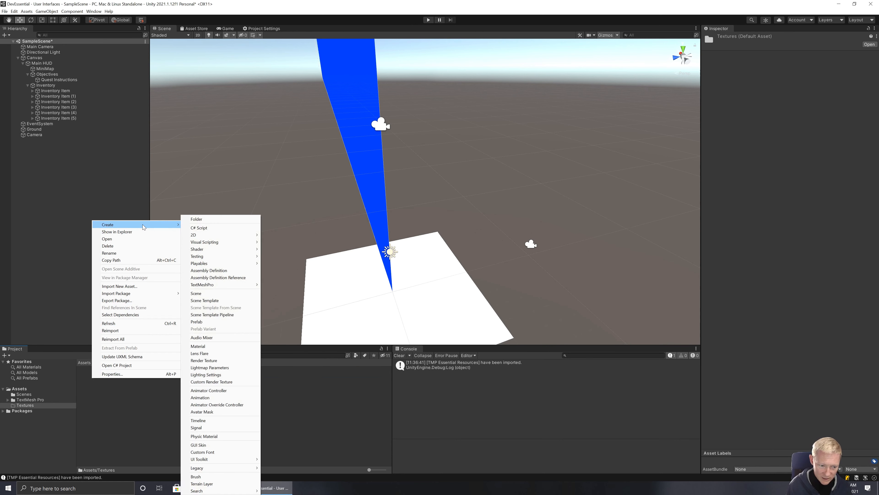
Create a render texture named MiniMapRT in the Textures folder.
left_click(222, 361)
type("Mini")
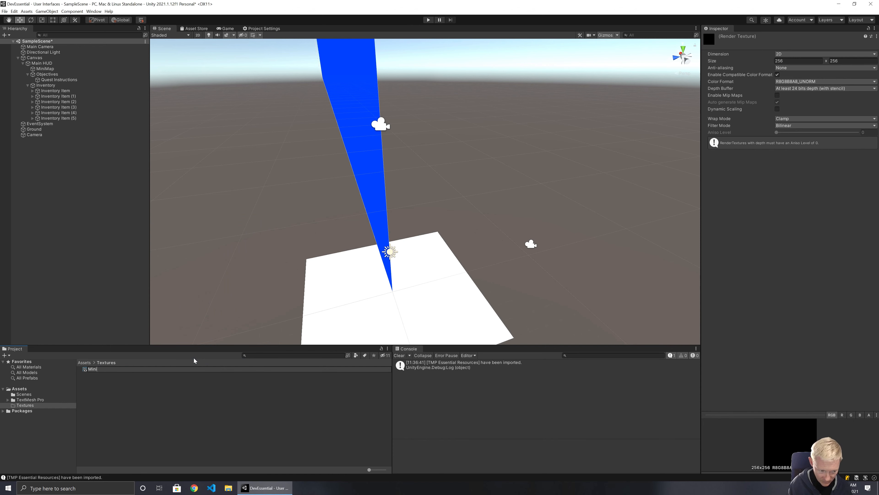
type("MapRT")
key("Return")
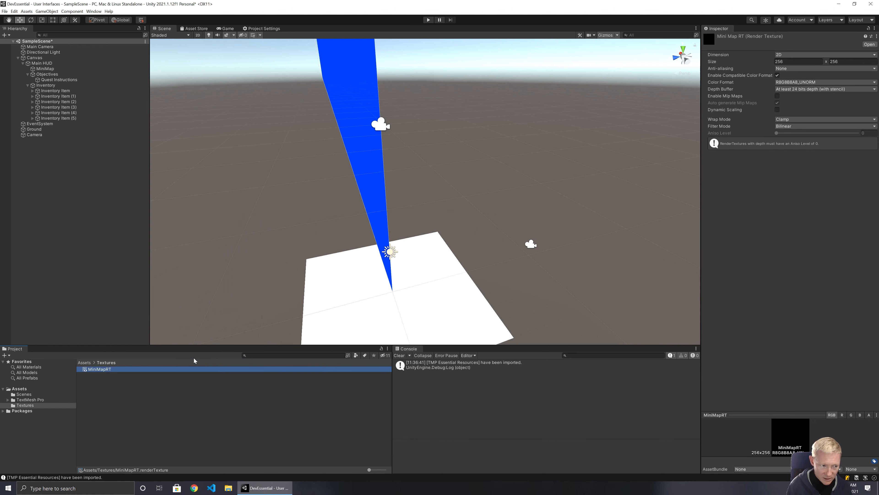
Rename the Camera object in the scene as Mini Map Camera.
left_click(39, 135)
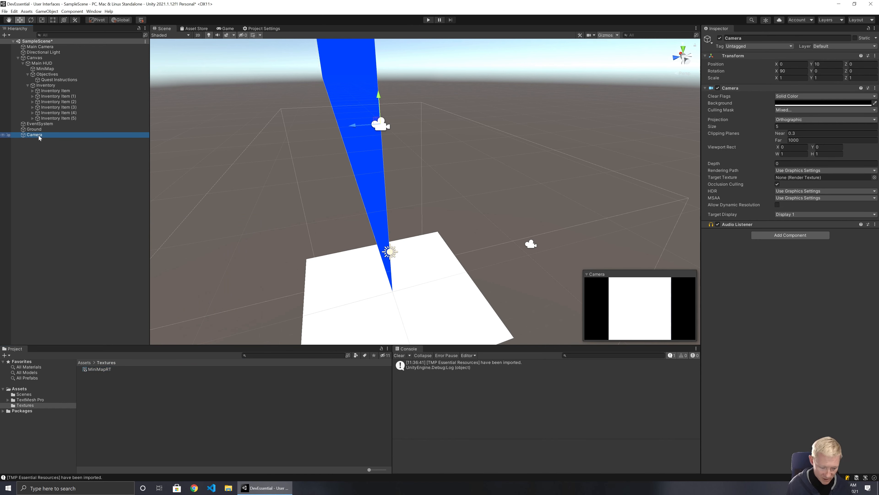
key("F2")
type("Mini")
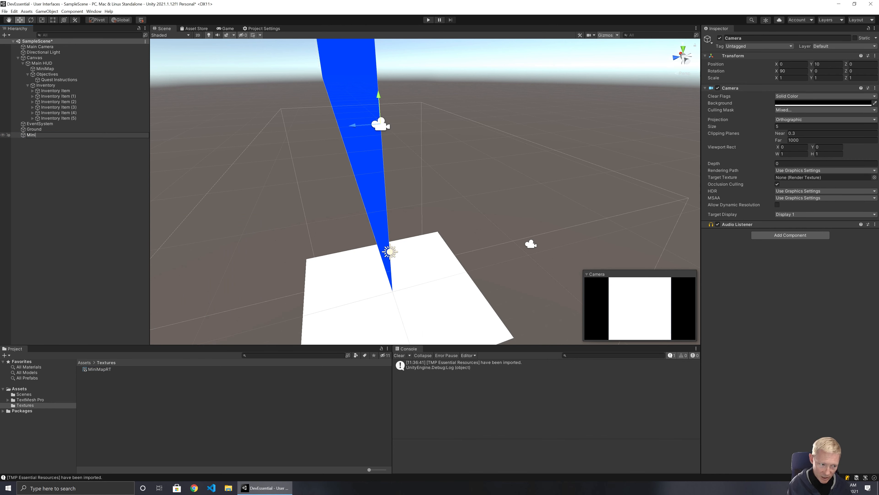
type(" Map Came")
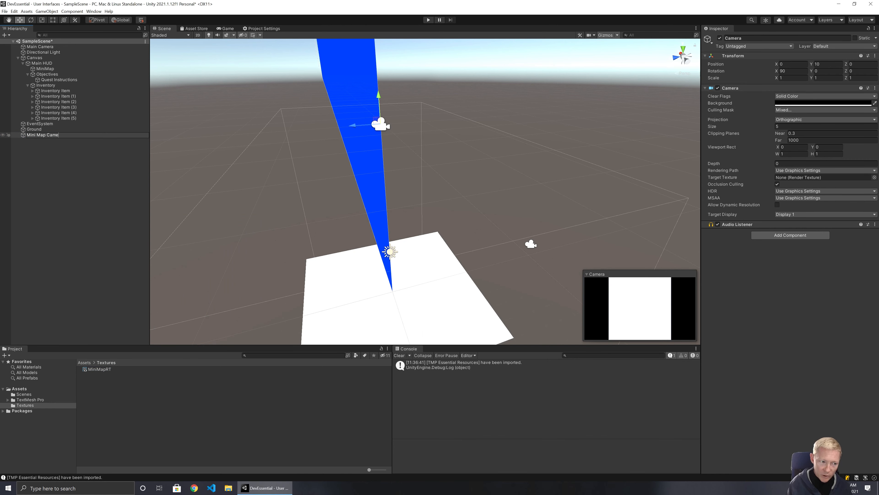
type("ra")
key("Return")
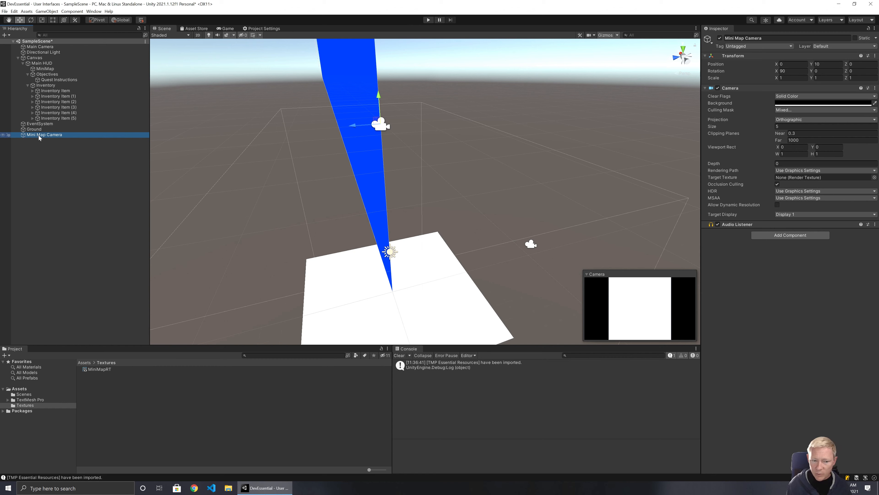
Remove the Audio Listener component from the Mini Map Camera.
left_click(51, 48)
left_click(51, 134)
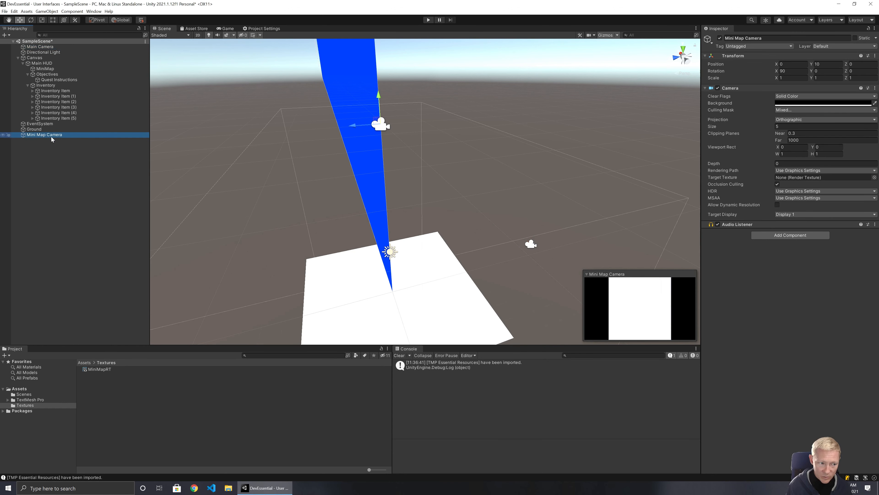
left_click(875, 224)
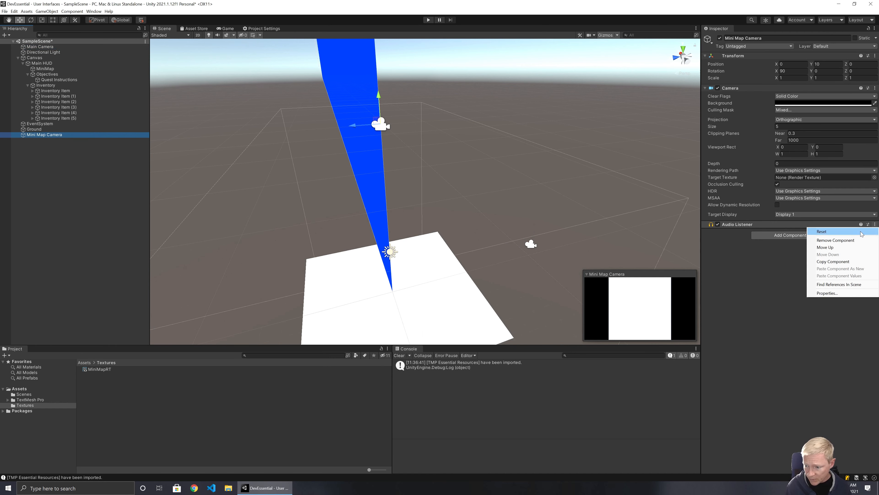
left_click(834, 239)
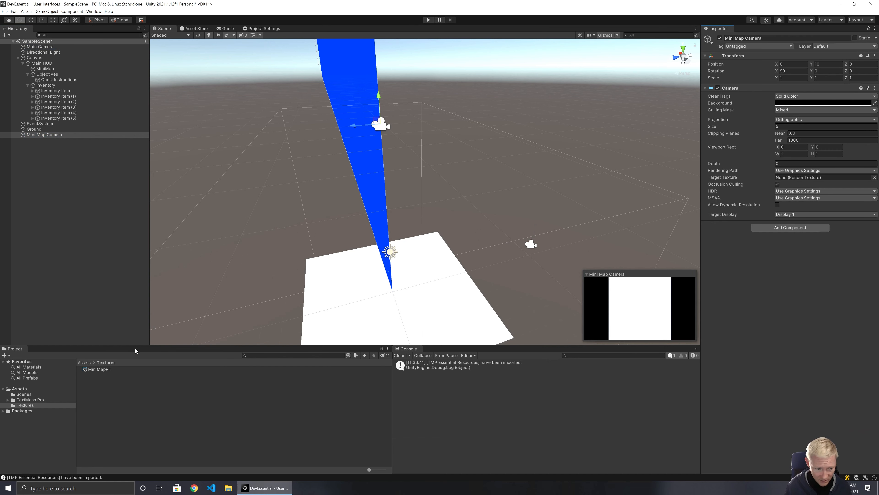
Assign MiniMapRT as the Mini Map Camera's target texture and inspect the render texture's preview.
left_click_drag(95, 369, 808, 181)
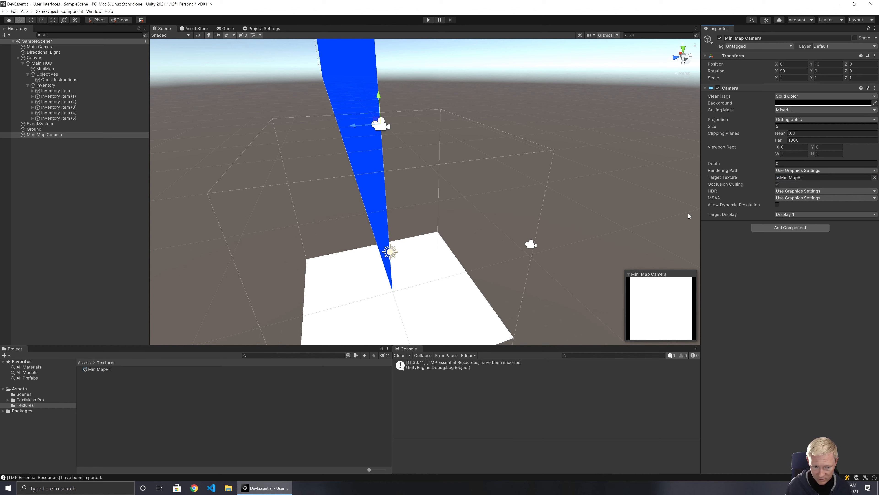
left_click(99, 369)
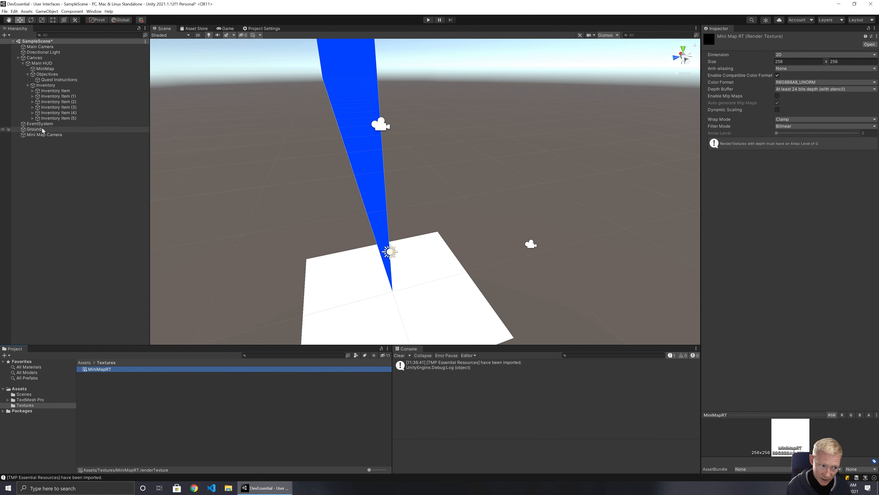
left_click(34, 135)
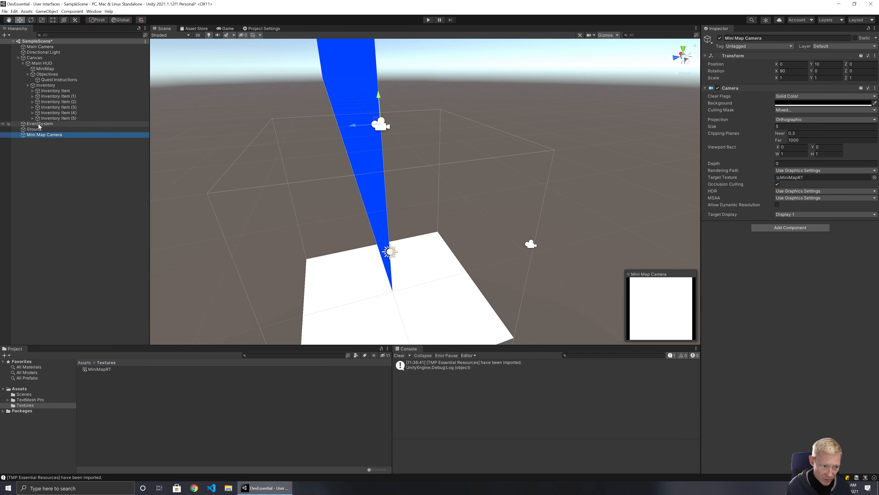
Show the Game view and add a UI Raw Image as a child of the MiniMap object.
left_click(47, 69)
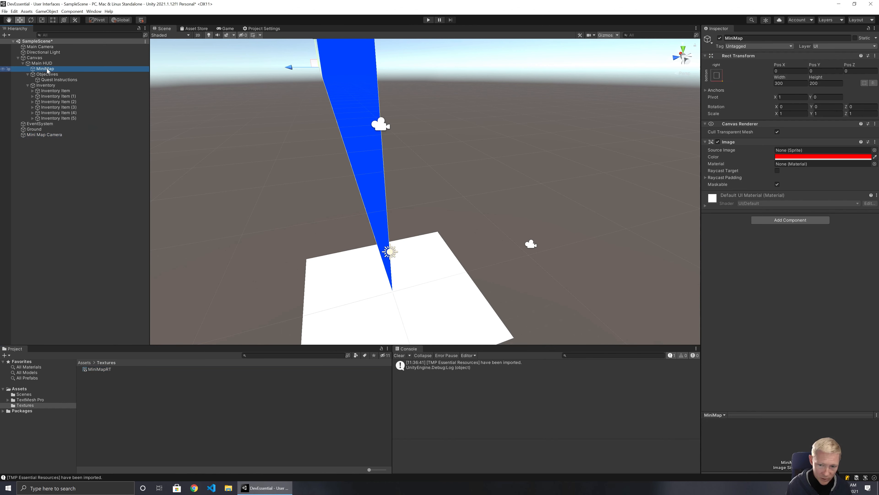
right_click(48, 70)
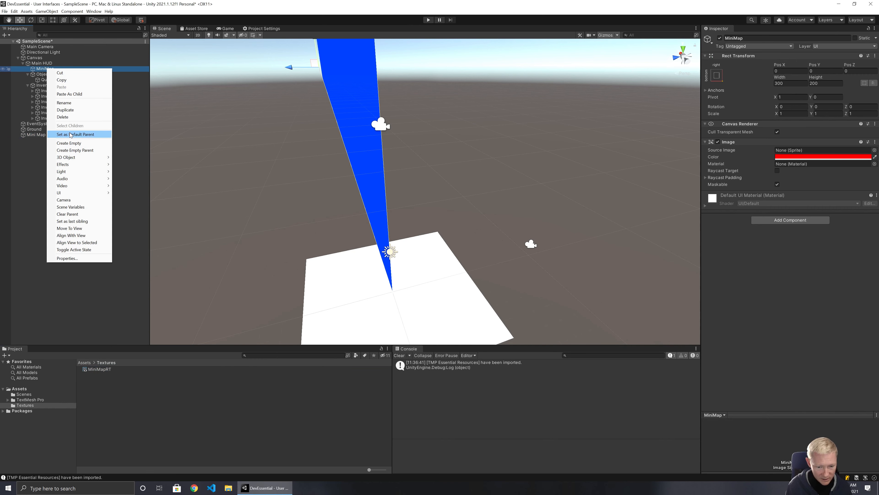
left_click(228, 29)
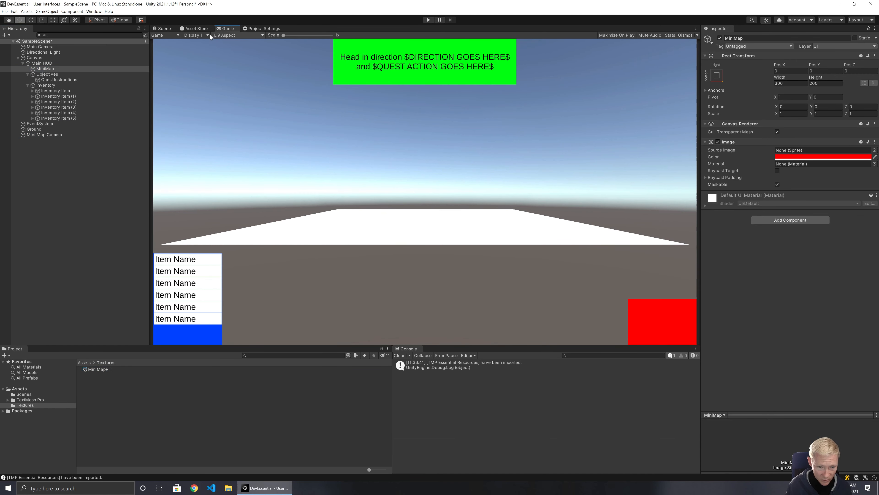
right_click(42, 71)
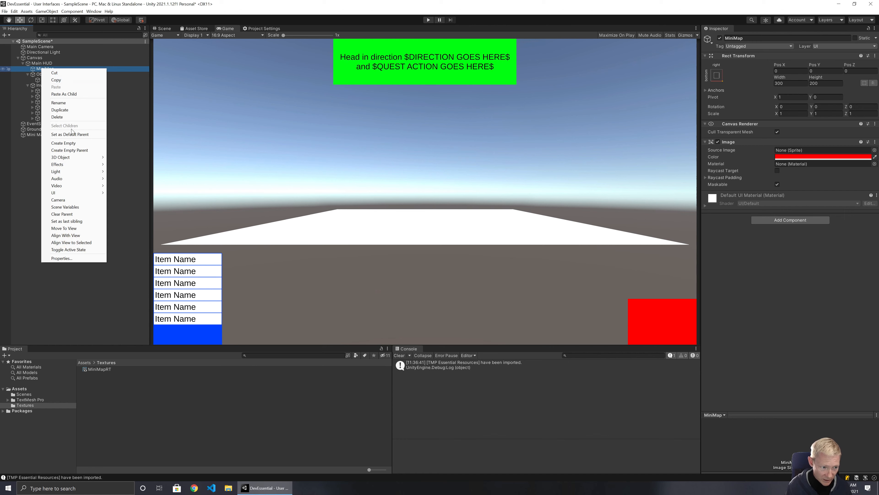
mouse_move(69, 195)
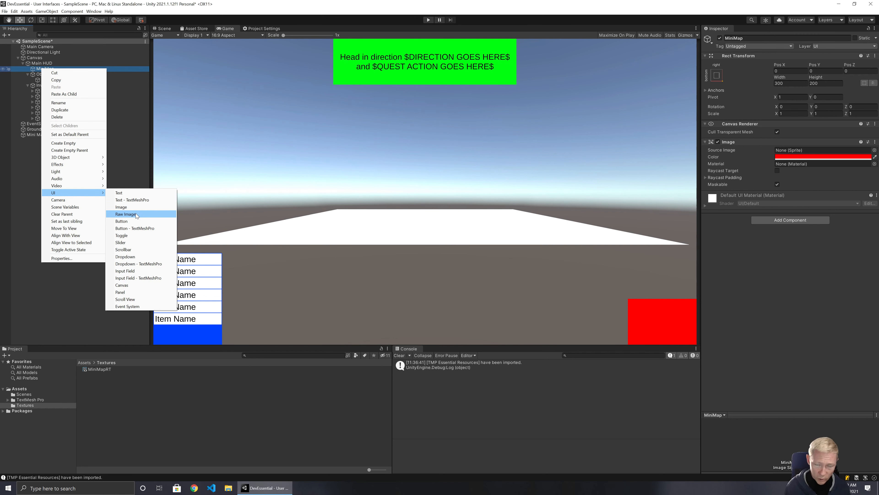
left_click(125, 214)
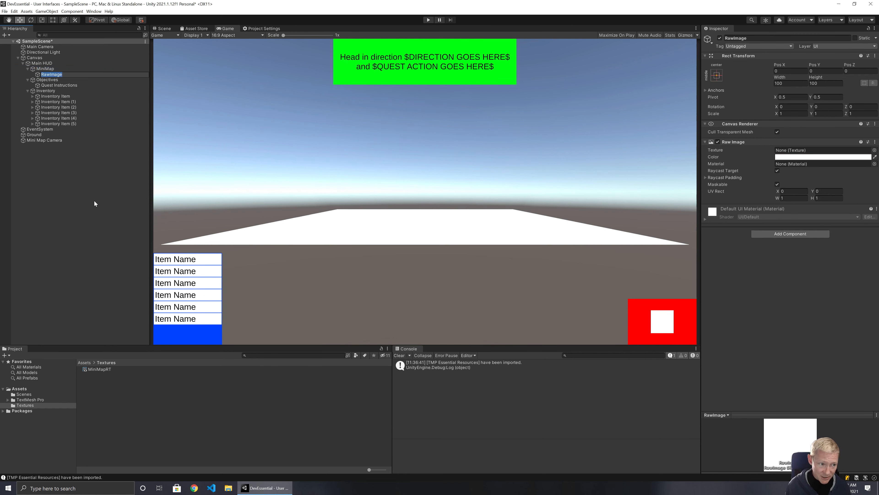
Name the new raw image MiniMap Display and assign MiniMapRT as its texture.
type("Minim")
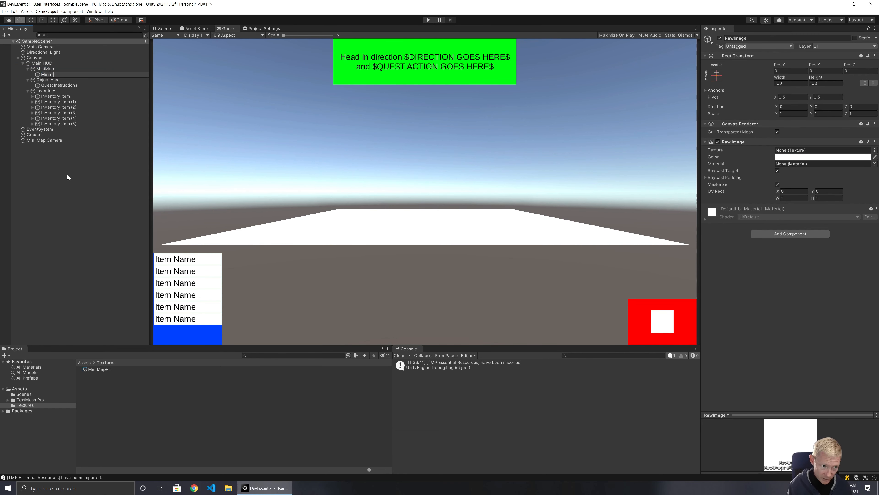
type("ap")
key("BackSpace")
key("BackSpace")
key("BackSpace")
type("MAp")
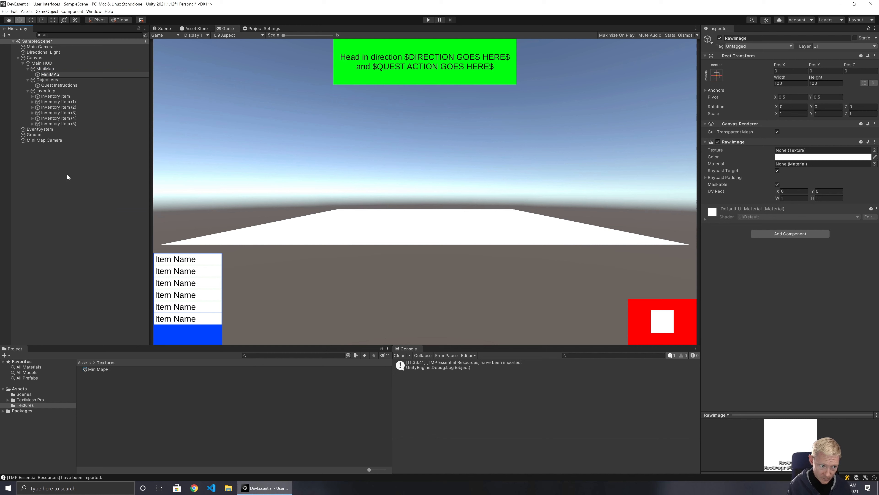
type(" Display")
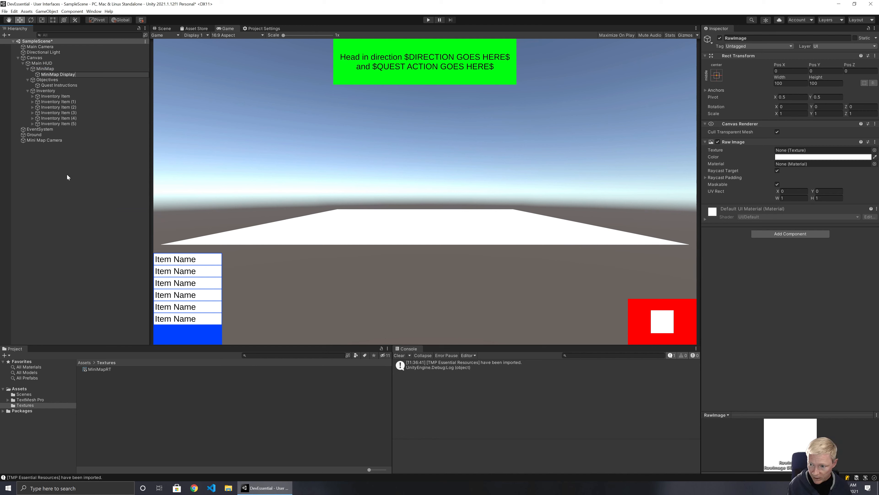
key("Return")
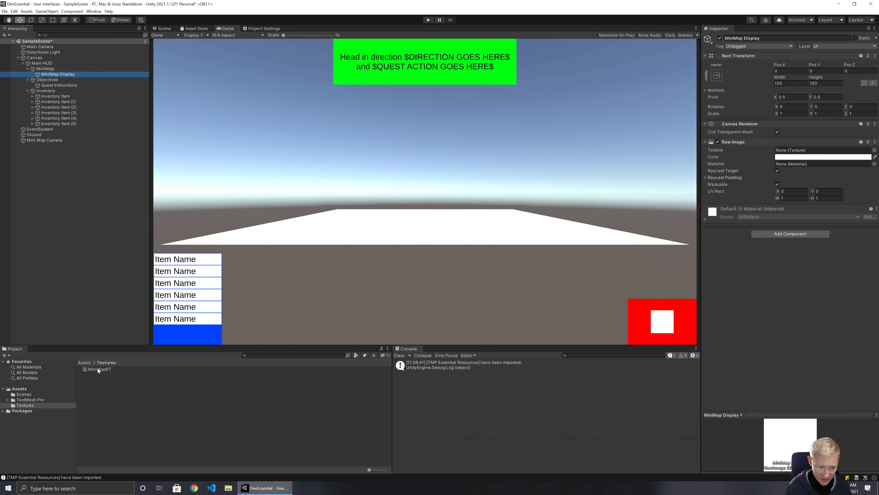
left_click_drag(97, 368, 803, 154)
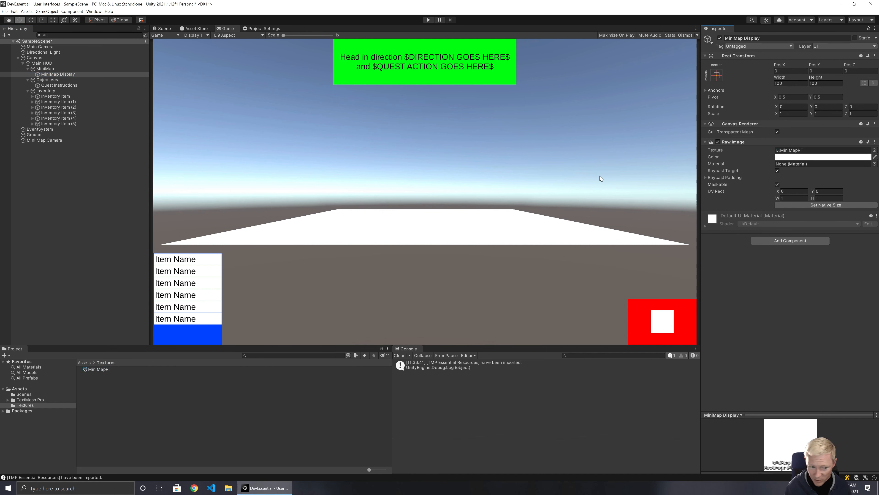
Create a folder named Materials inside the Assets folder.
right_click(19, 389)
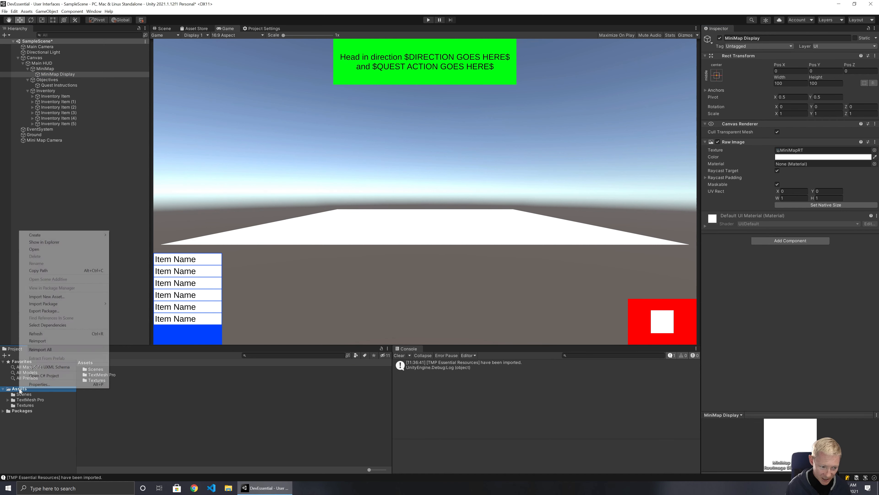
mouse_move(39, 234)
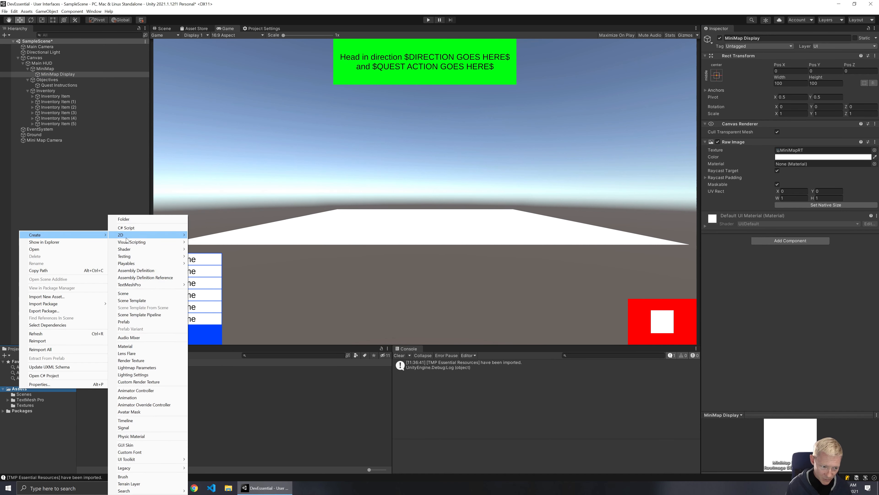
left_click(137, 220)
type("Ma")
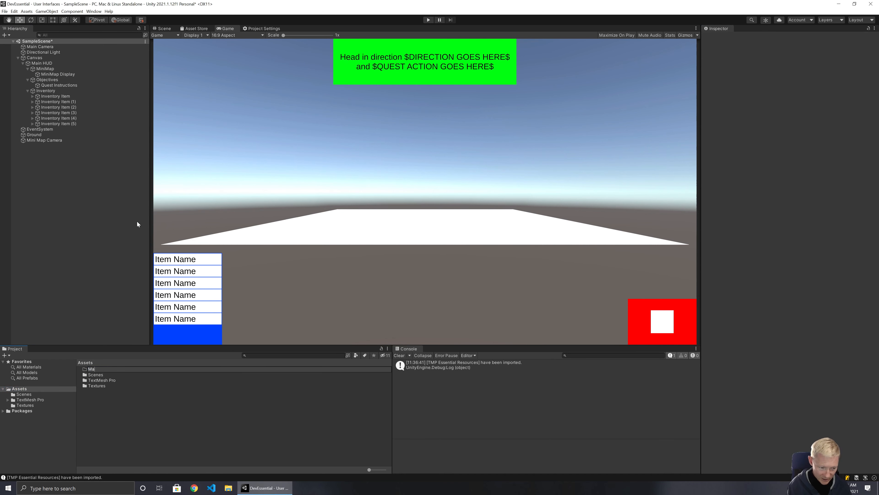
type("terials")
key("Return")
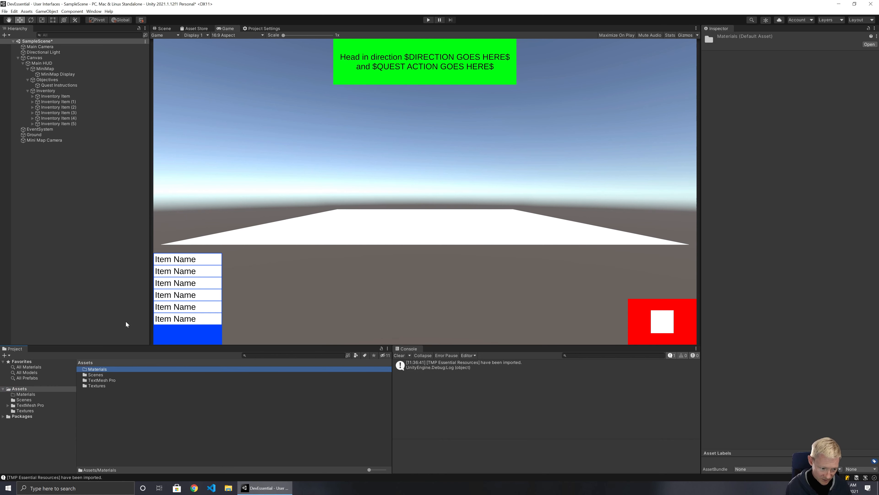
Create a material named Mat_Ground in the Materials folder and apply it to the Ground object.
double_click(102, 368)
right_click(103, 376)
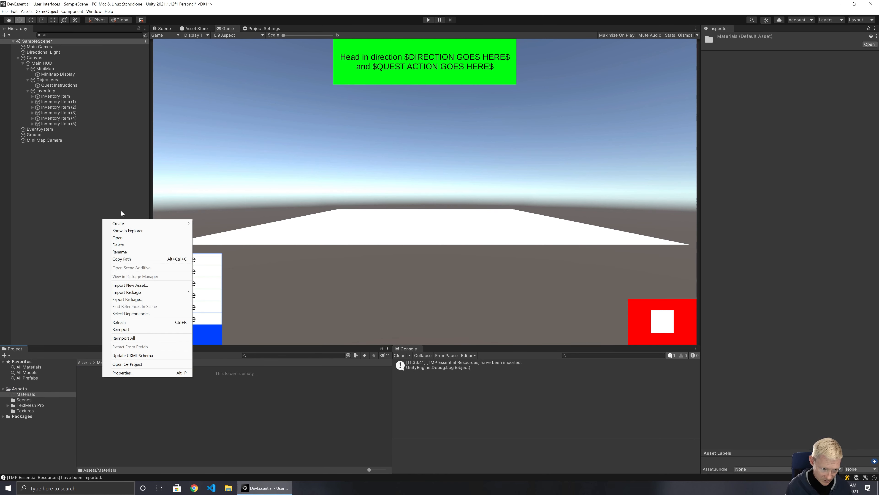
mouse_move(128, 226)
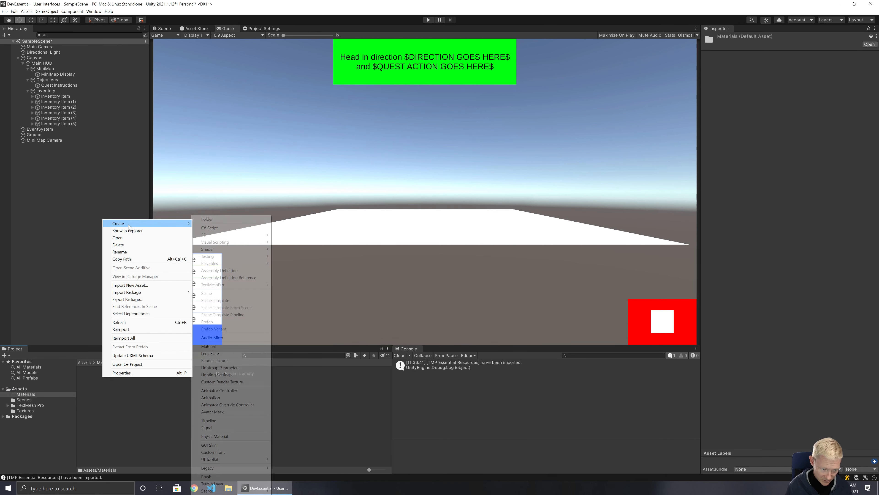
left_click(214, 345)
type("Ma")
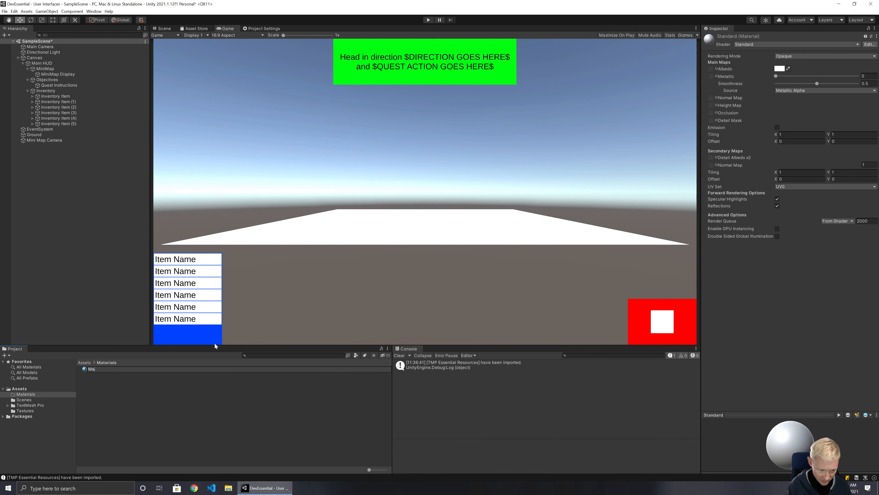
type("t_Ground")
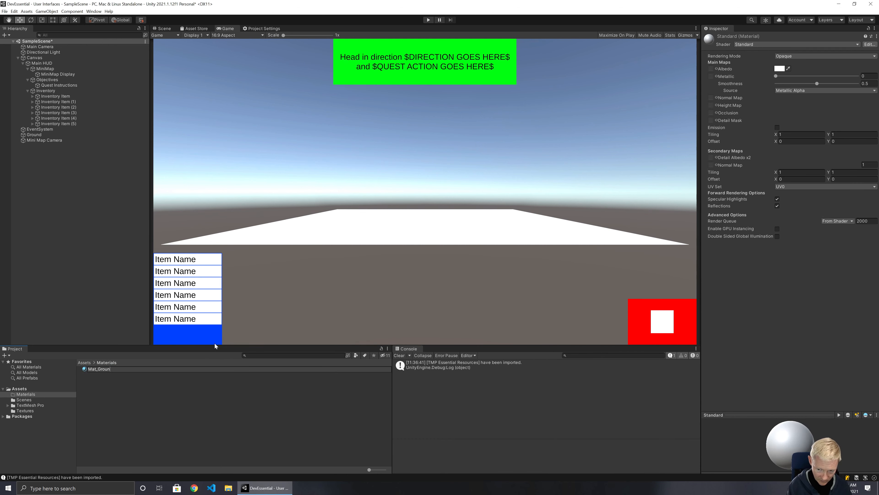
key("Return")
left_click_drag(103, 369, 38, 136)
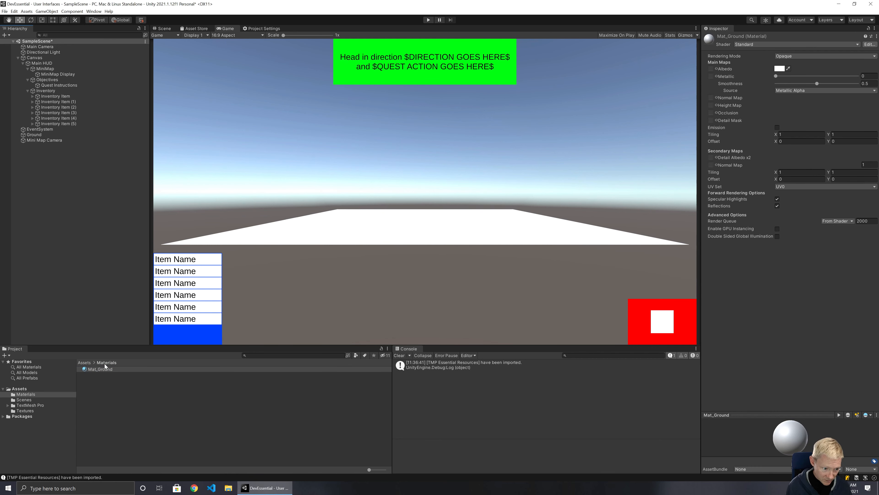
Set the Albedo colour of Mat_Ground to a dark green with HSV values 130, 100, 27.
left_click(780, 68)
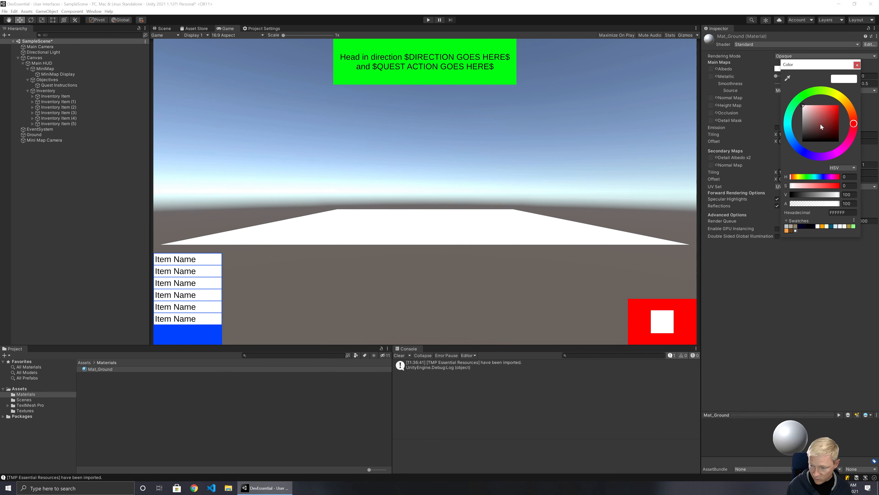
left_click_drag(820, 125, 792, 127)
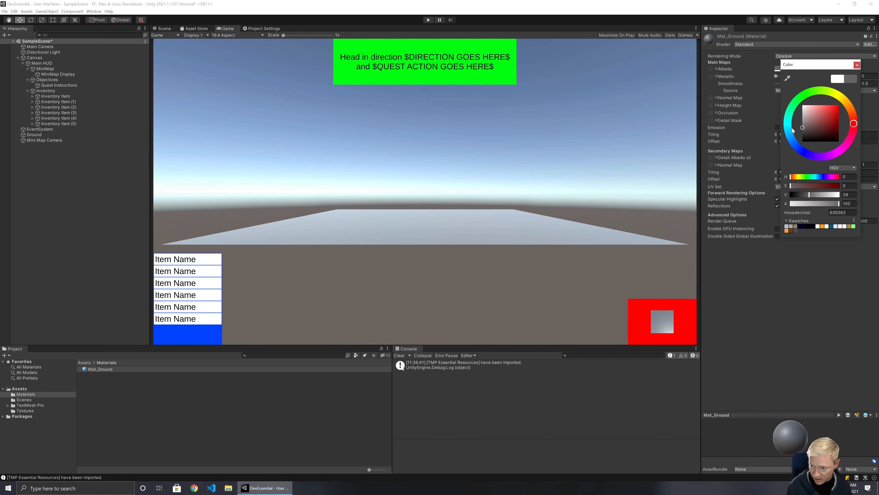
left_click(800, 99)
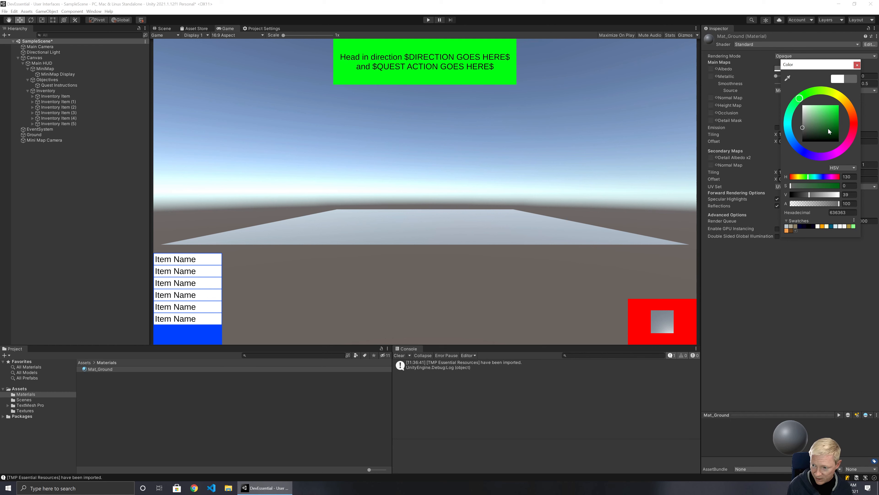
left_click_drag(828, 128, 845, 132)
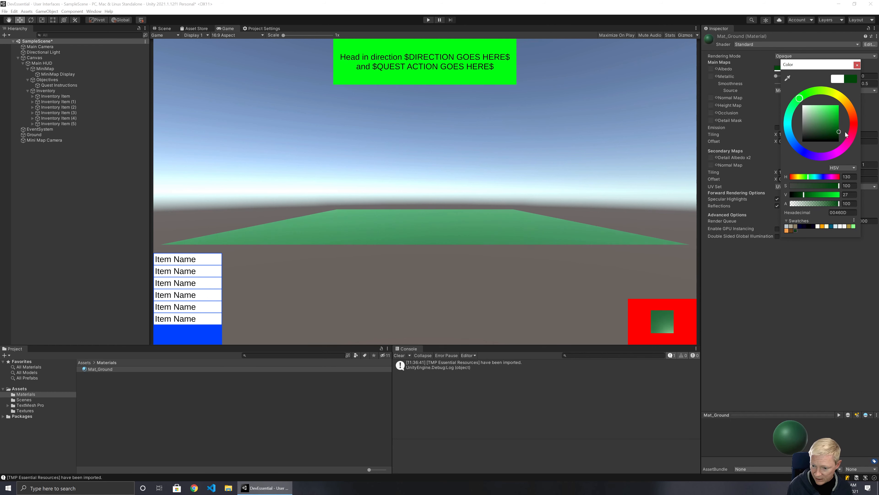
left_click(857, 65)
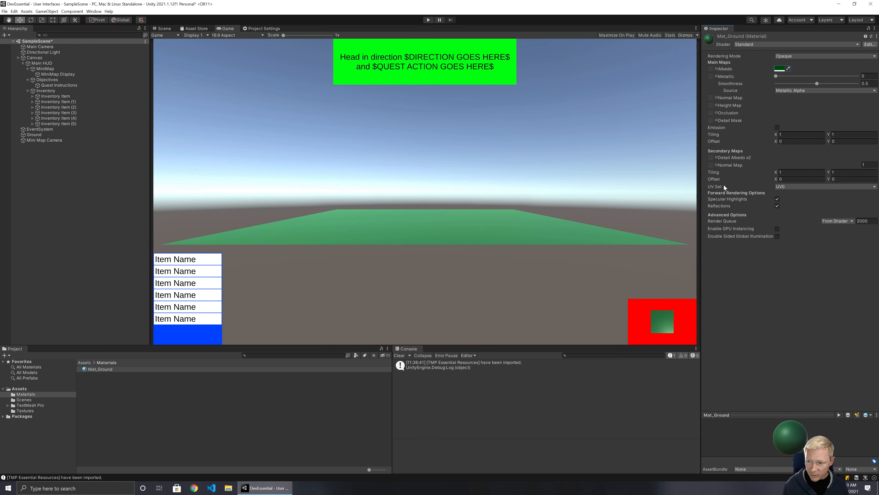
Try the Unlit/Color shader on Mat_Ground and undo the shader change.
left_click(761, 46)
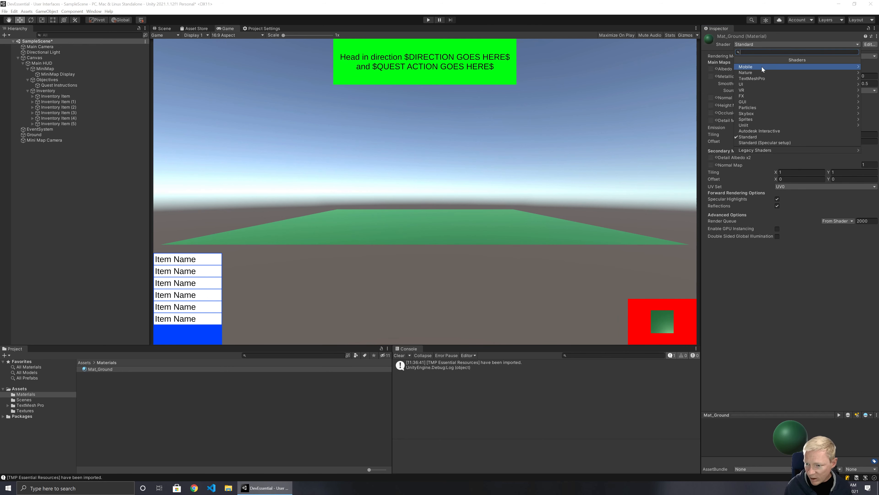
left_click(761, 123)
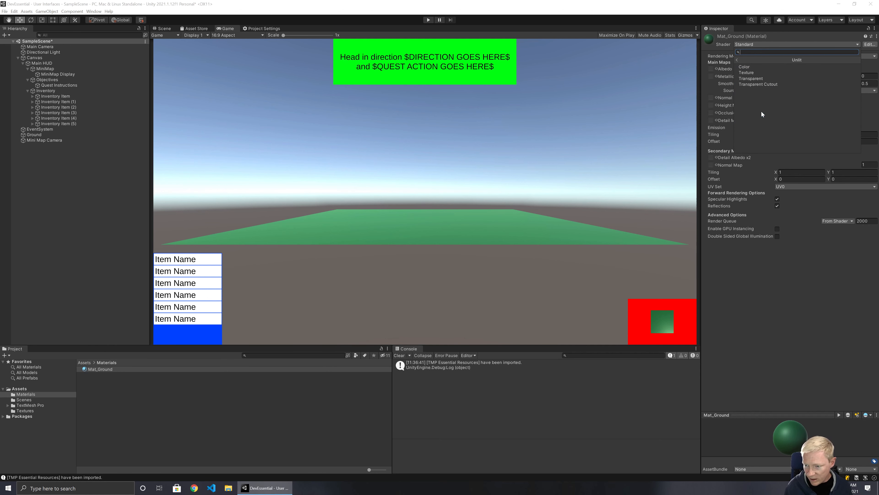
left_click(751, 67)
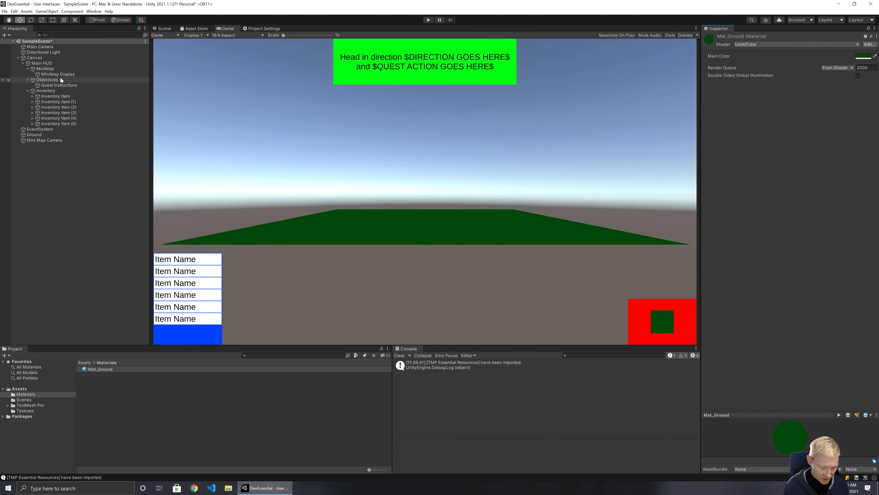
key("ctrl+z")
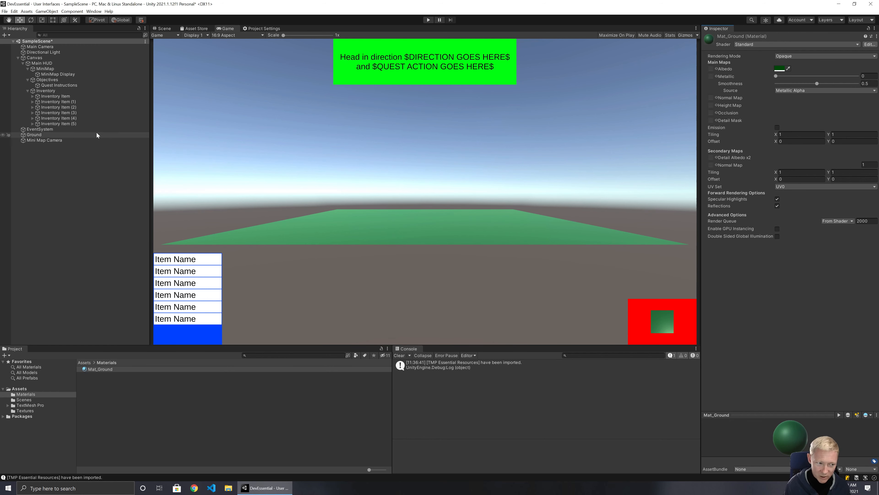
Anchor the MiniMap Display raw image to stretch horizontally and vertically within its parent.
left_click(54, 64)
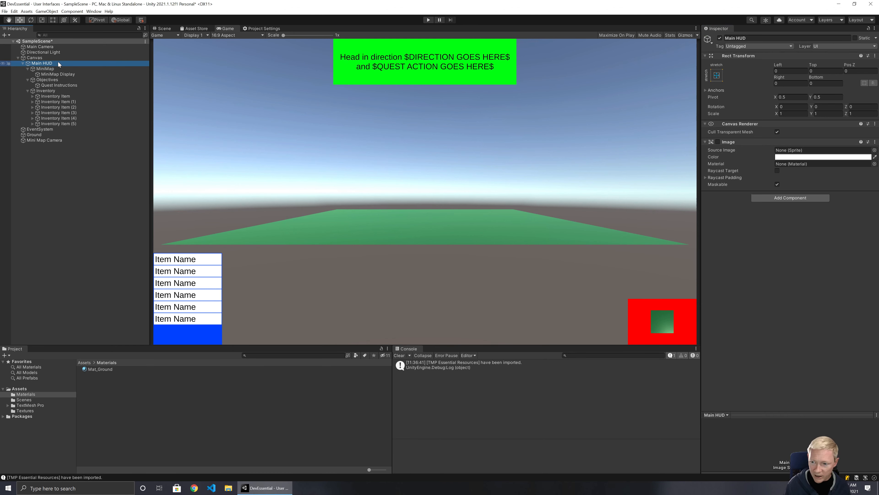
left_click(54, 74)
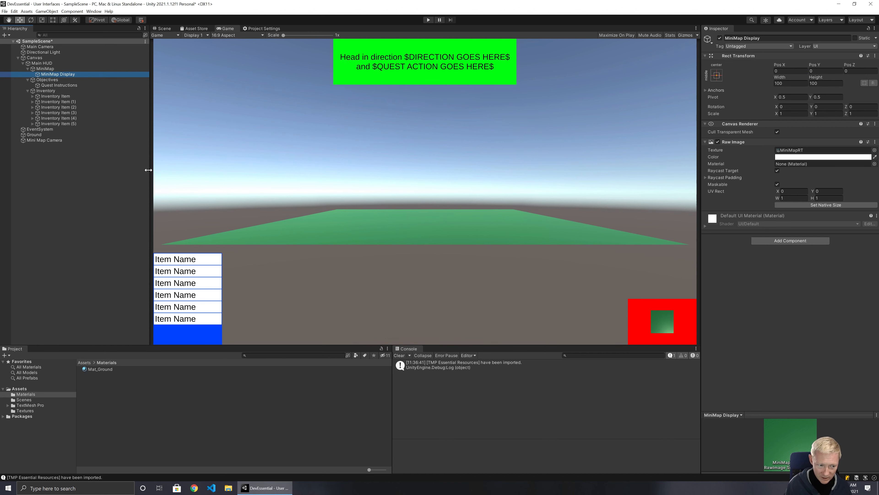
left_click_drag(149, 170, 191, 182)
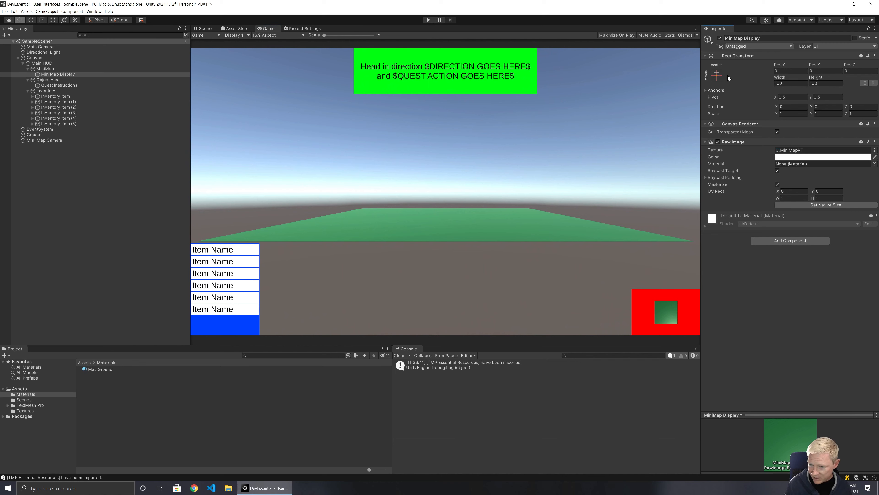
left_click(716, 75)
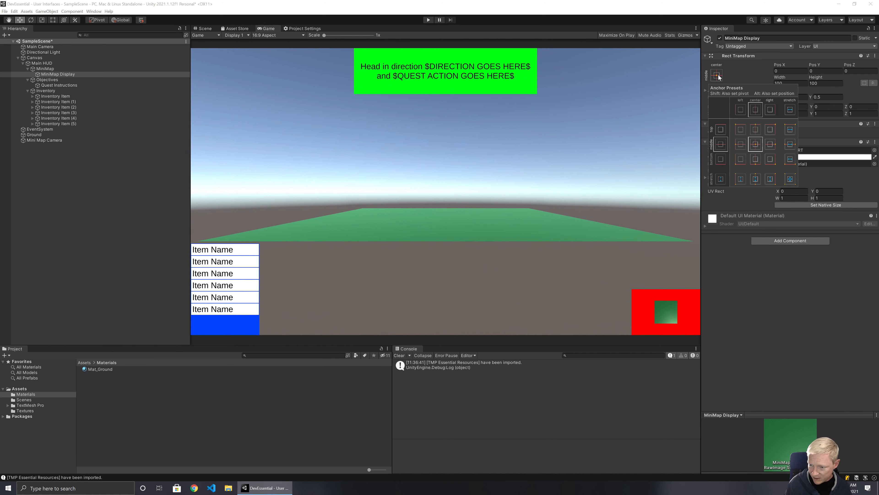
left_click(792, 179)
Set the Left, Top, Right and Bottom offsets of MiniMap Display to 10.
left_click(786, 70)
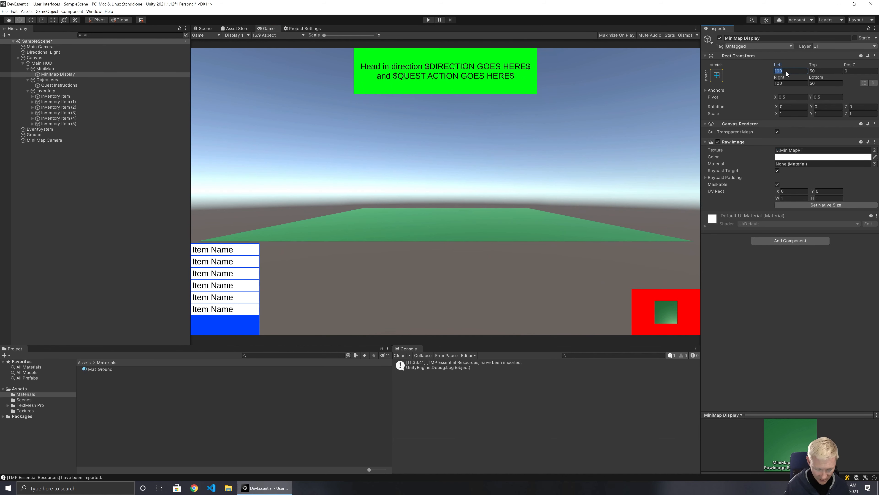
type("10")
key("Tab")
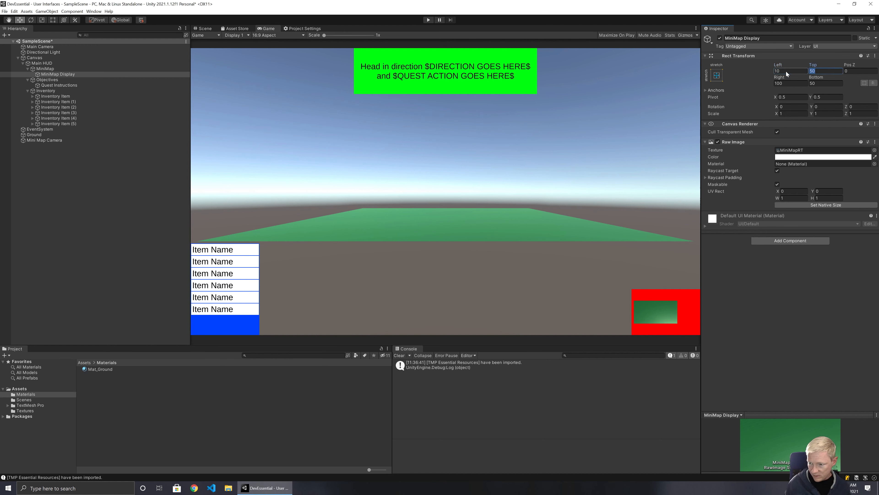
type("10")
key("Tab")
key("Tab")
type("10")
key("Tab")
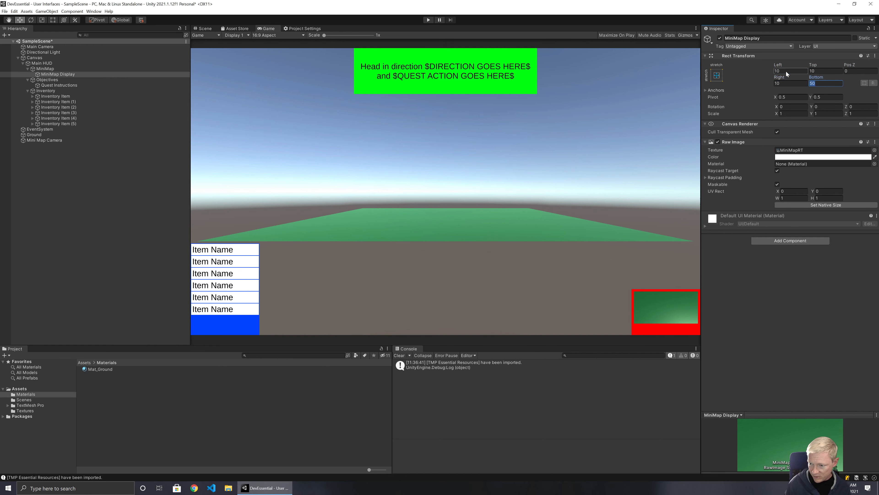
type("10")
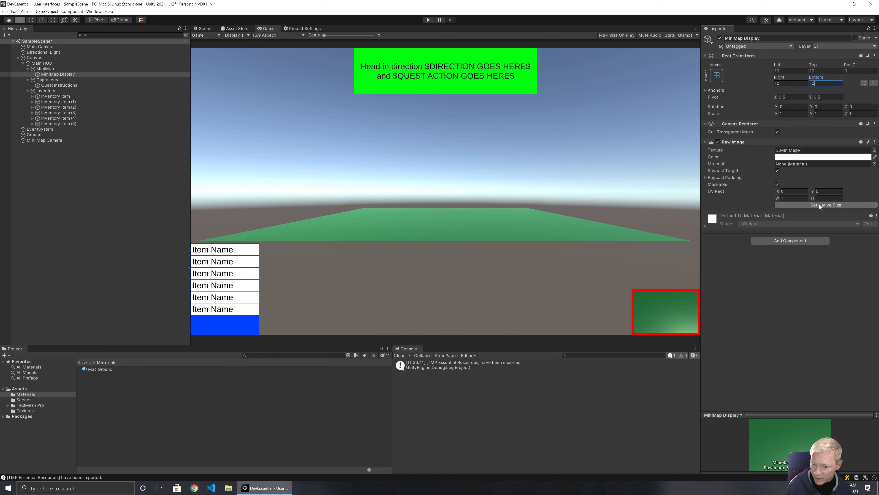
left_click(718, 77)
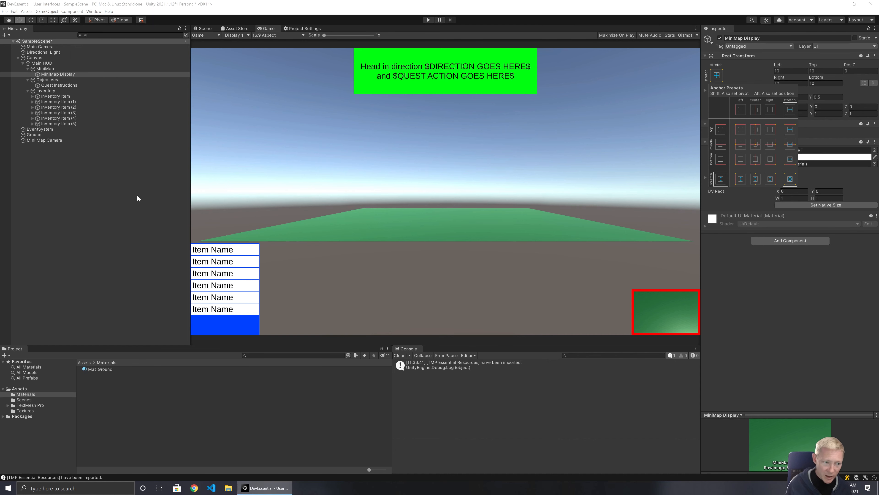
Set the height of the MiniMap object to 300.
left_click(55, 67)
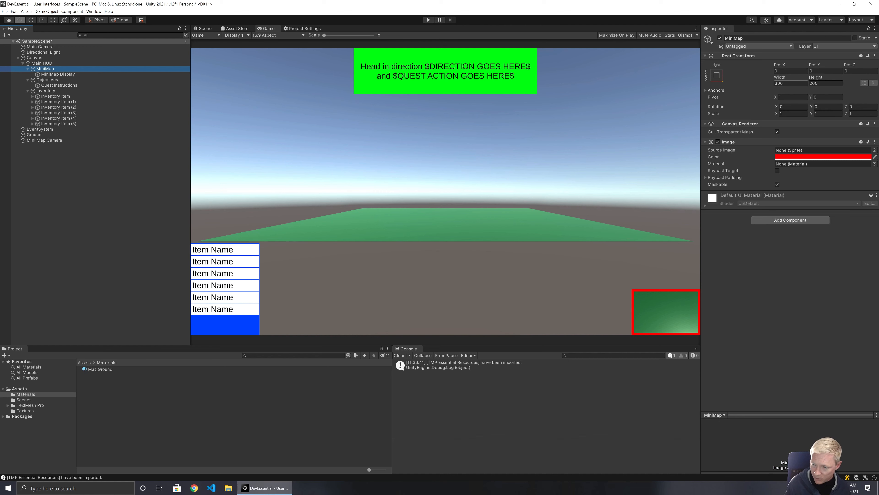
left_click(810, 84)
type("300")
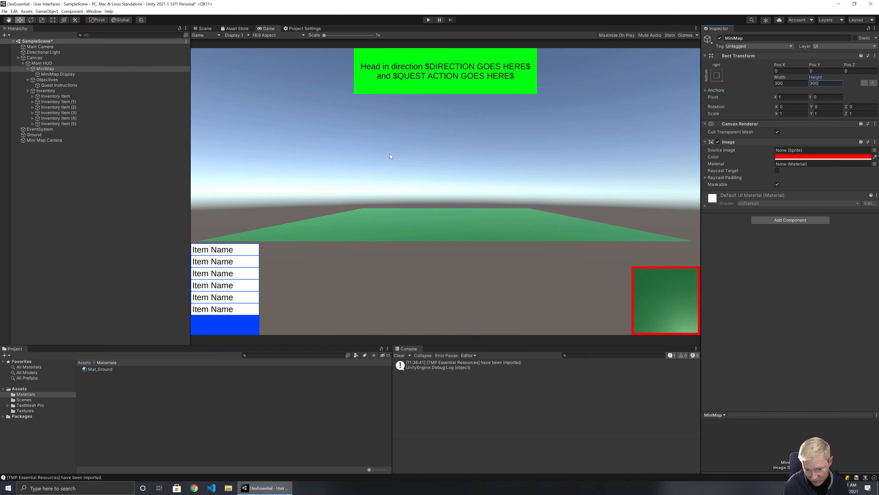
Add a 3D sphere at the root level of the scene.
right_click(36, 132)
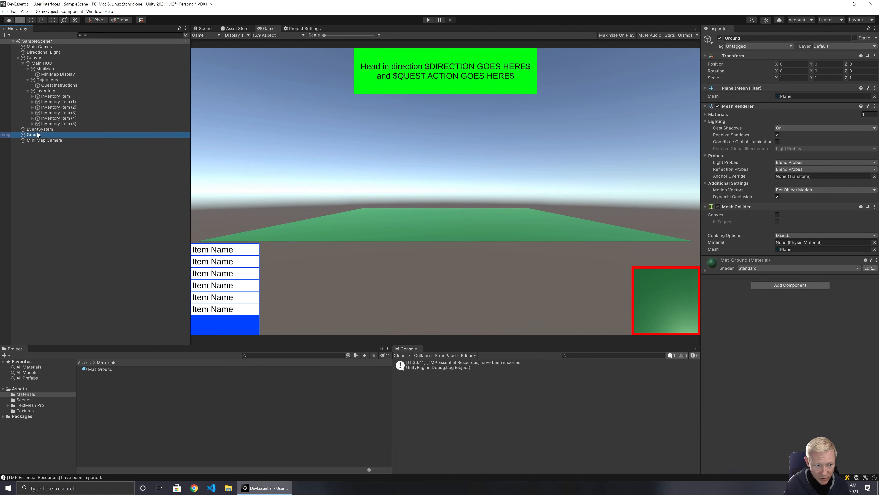
left_click(14, 168)
right_click(32, 161)
mouse_move(61, 244)
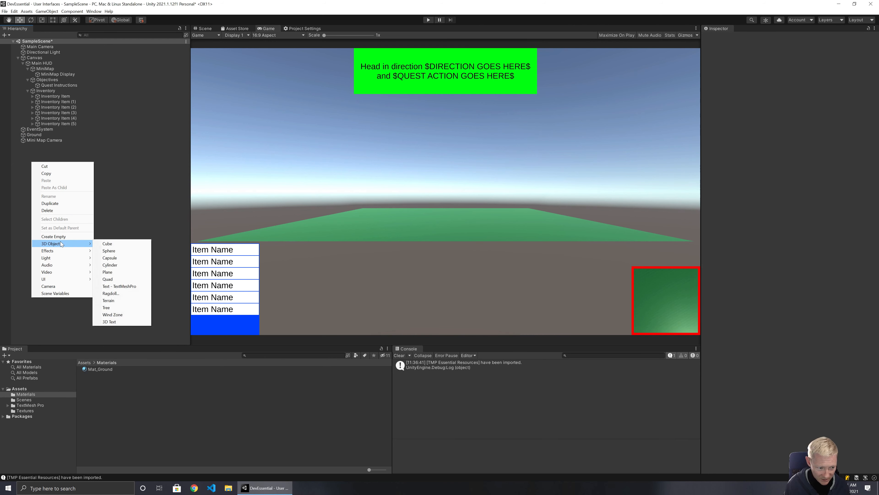
left_click(110, 251)
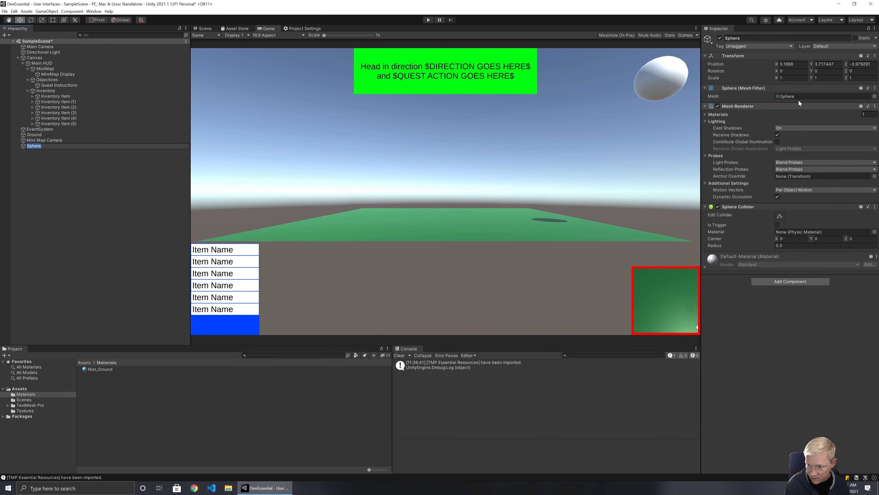
Place the sphere at position X 0, Y 0, Z 0.
left_click(827, 63)
type("0")
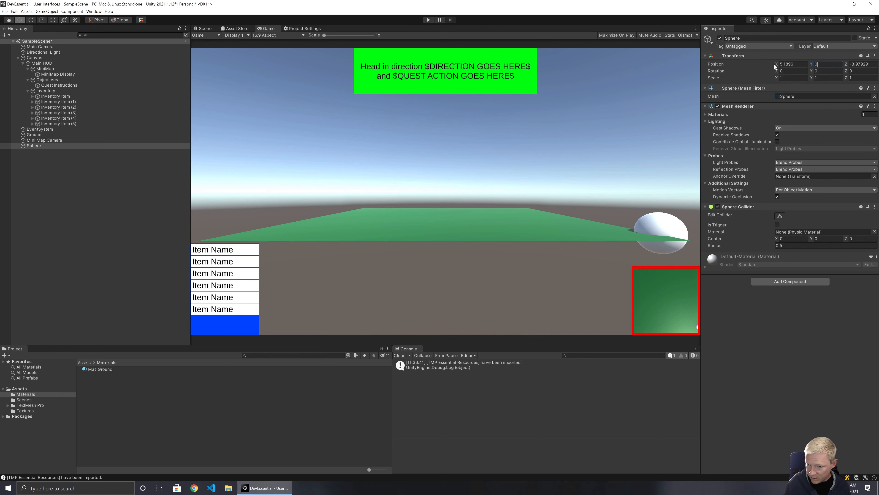
left_click_drag(776, 63, 720, 66)
left_click(793, 64)
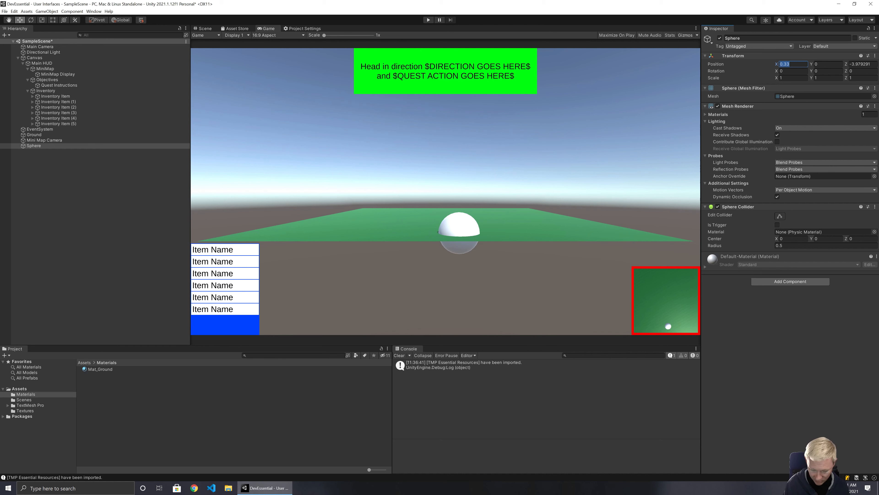
type("0")
key("Tab")
key("Tab")
type("0")
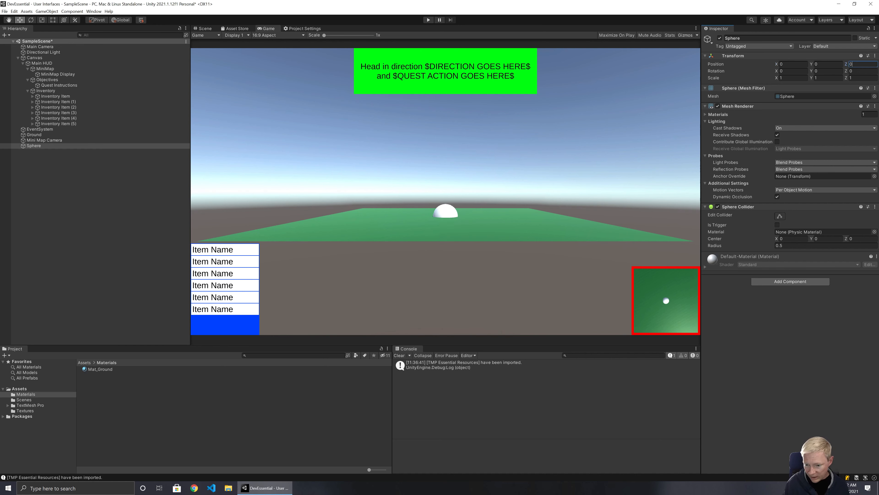
Review the settings of Mini Map Camera, MiniMap Display and the Canvas.
left_click(56, 140)
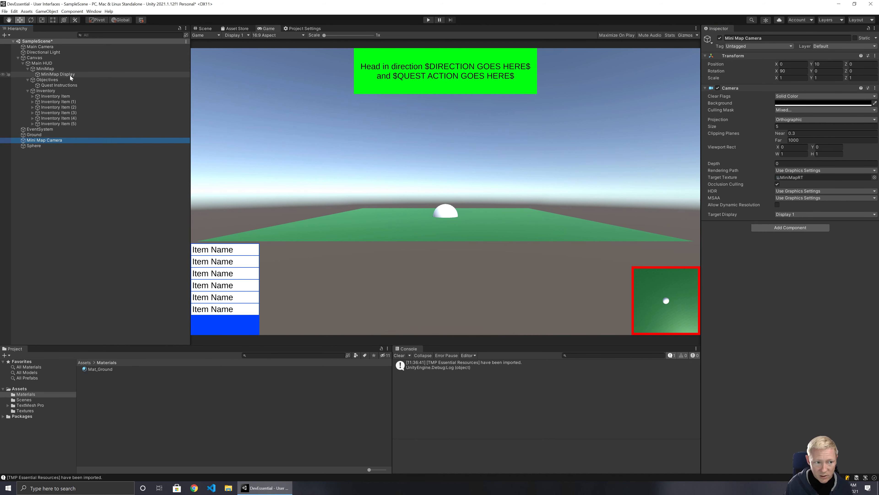
left_click(62, 74)
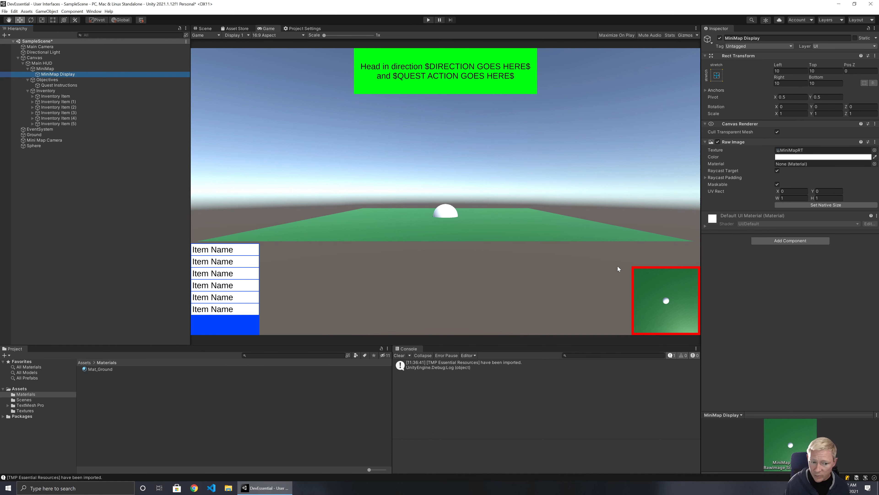
left_click(119, 160)
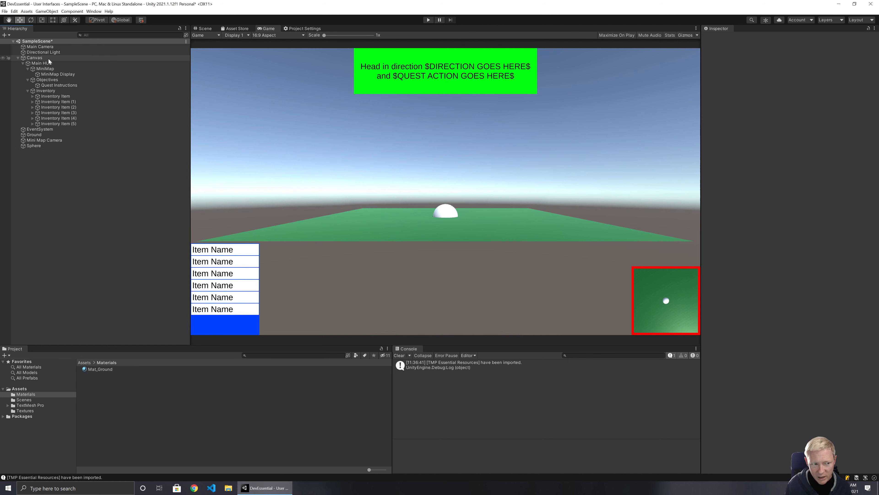
left_click(36, 59)
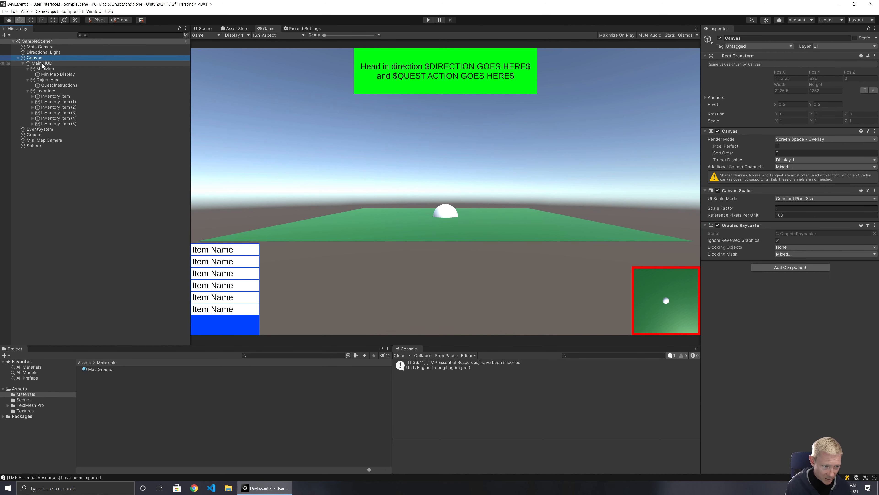
Add a UI Panel as a child of the Main HUD object.
right_click(43, 64)
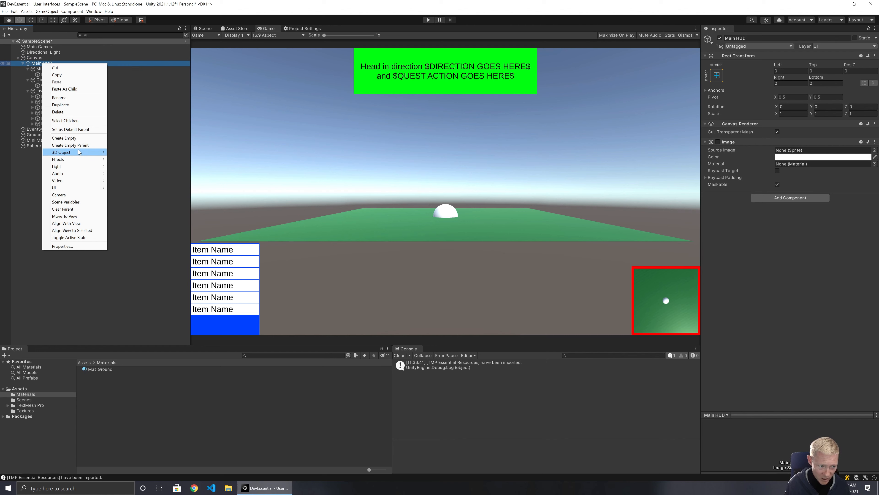
mouse_move(76, 187)
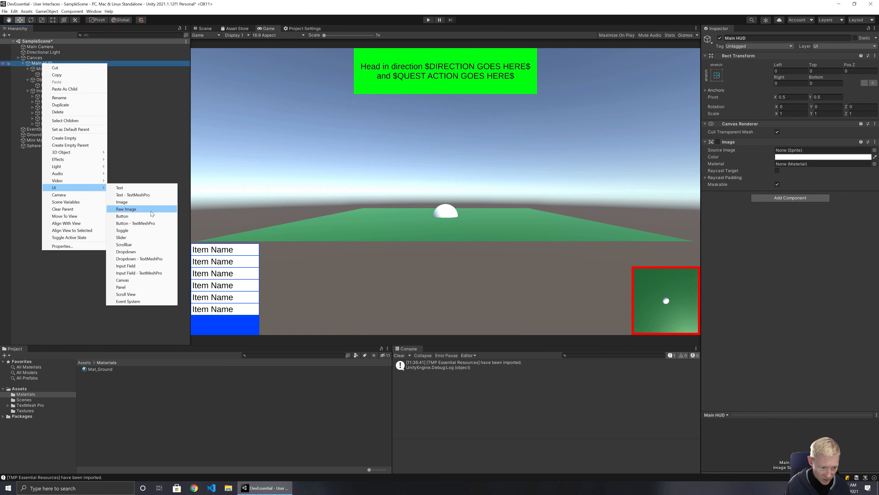
left_click(139, 287)
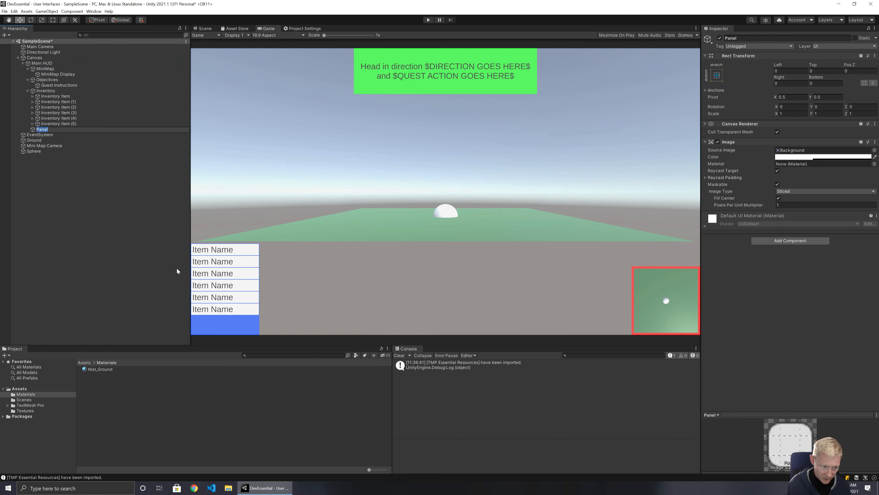
Anchor the new panel to the top right and set its pivot to X 1, Y 1.
left_click(717, 75)
left_click(770, 129)
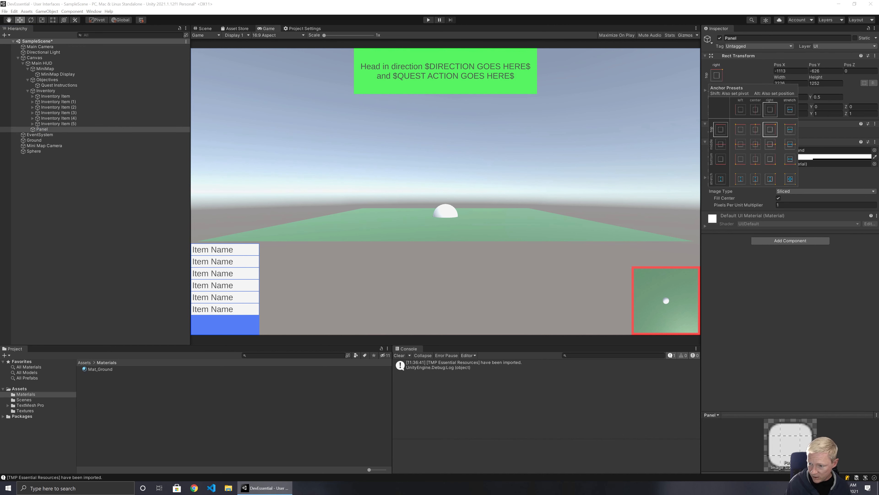
left_click(867, 93)
left_click(792, 98)
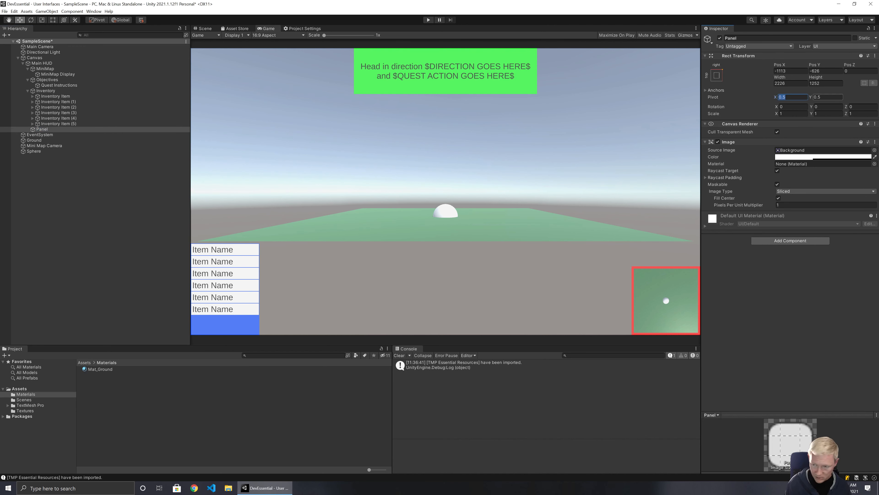
type("1")
key("Tab")
type("0")
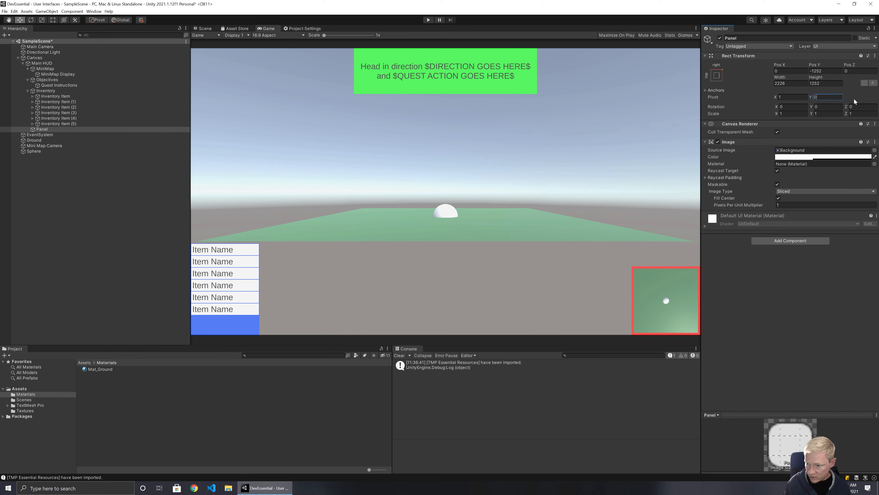
type("1")
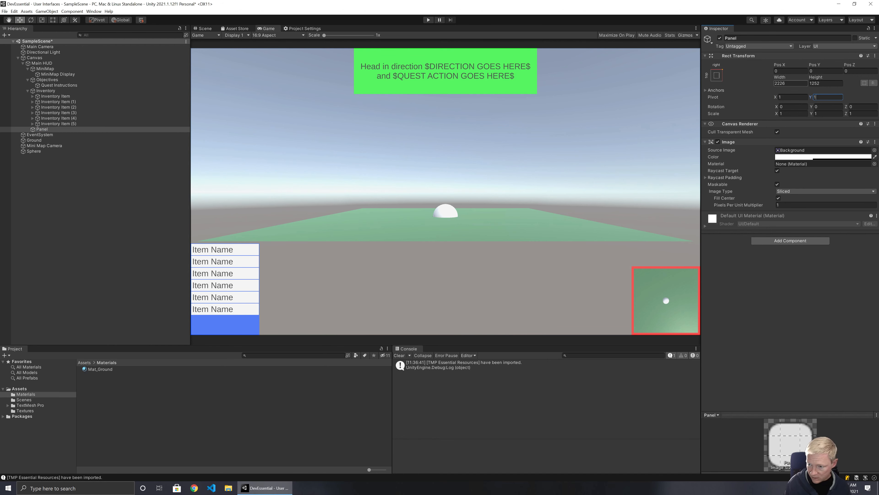
Set the panel image's color to magenta FF00FF with alpha 100.
left_click(793, 157)
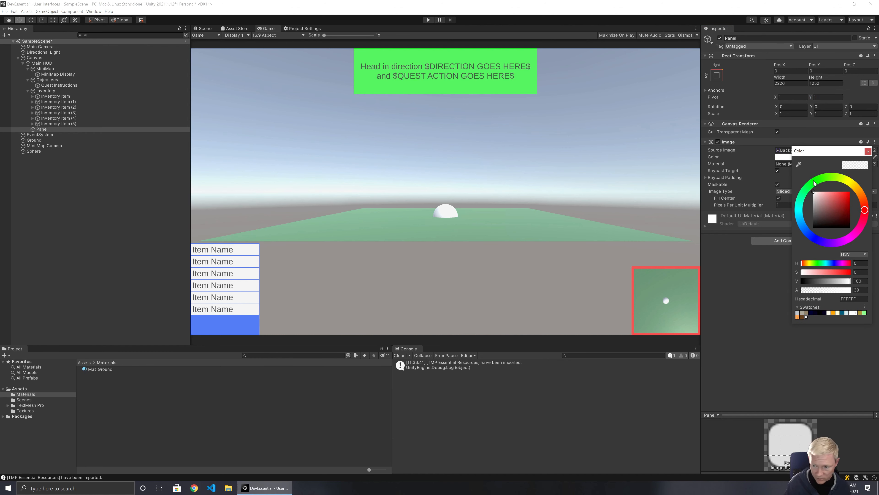
left_click(847, 238)
left_click_drag(845, 197, 851, 191)
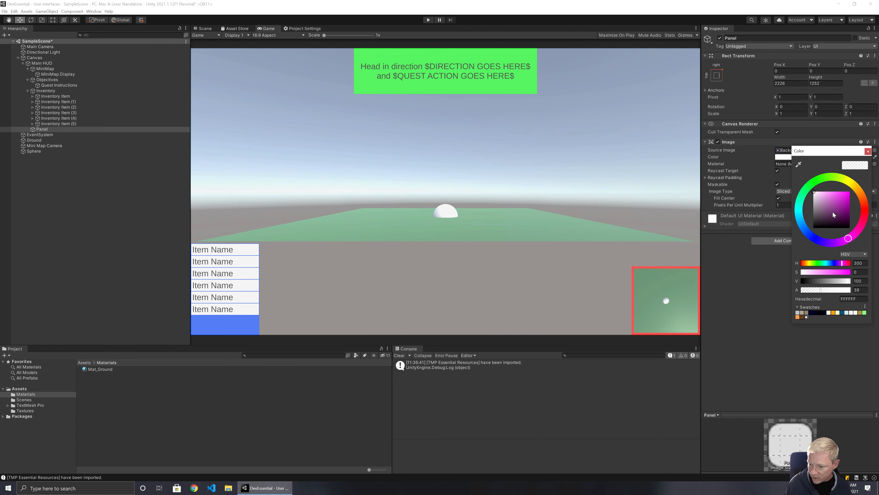
left_click_drag(821, 289, 850, 290)
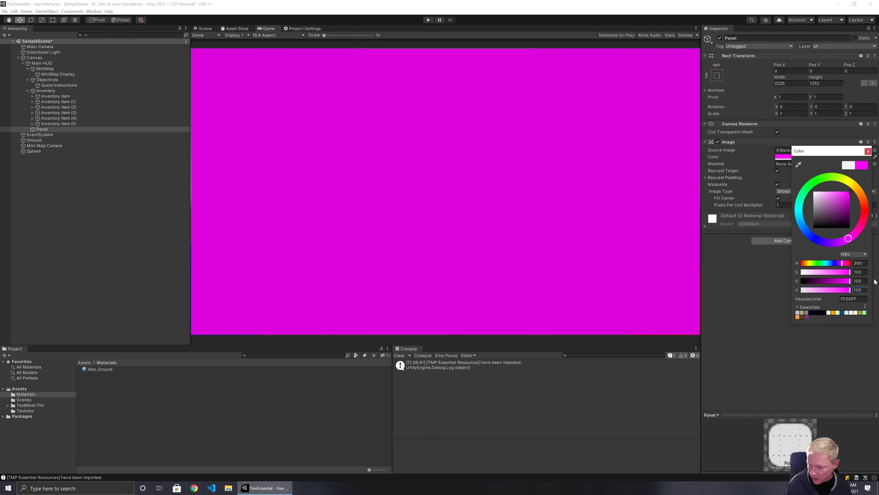
left_click(868, 152)
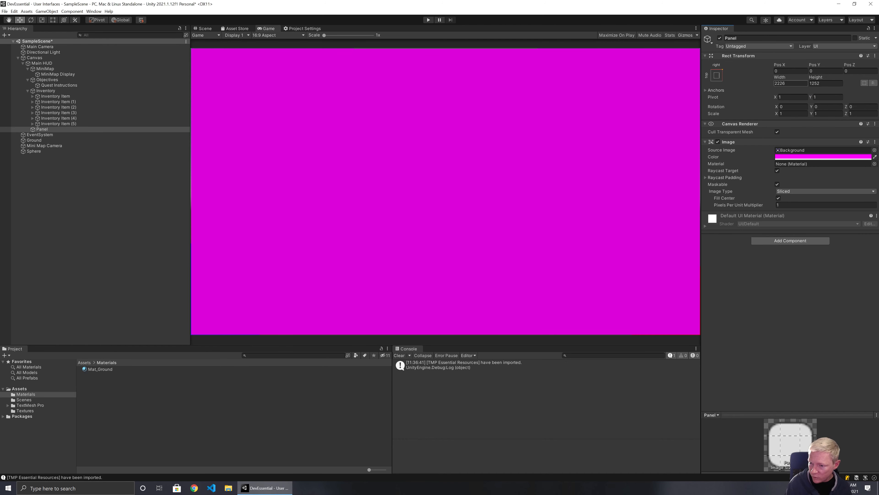
Set the panel's width and height to 200 each.
type("200")
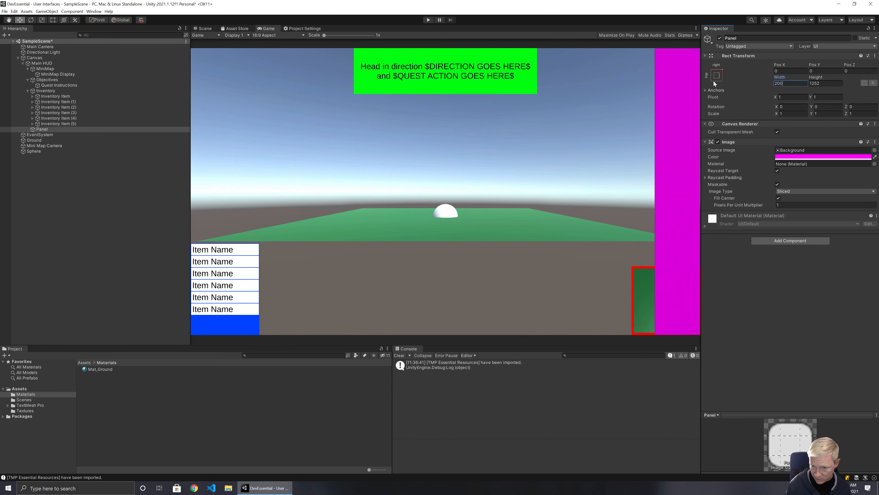
key("Tab")
type("200")
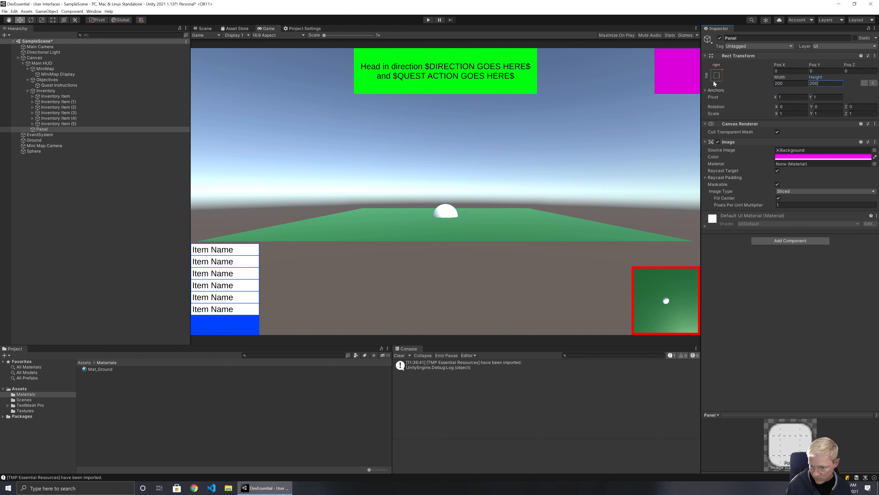
Clear the panel's source image and disable Raycast Target on it.
left_click(794, 150)
key("Delete")
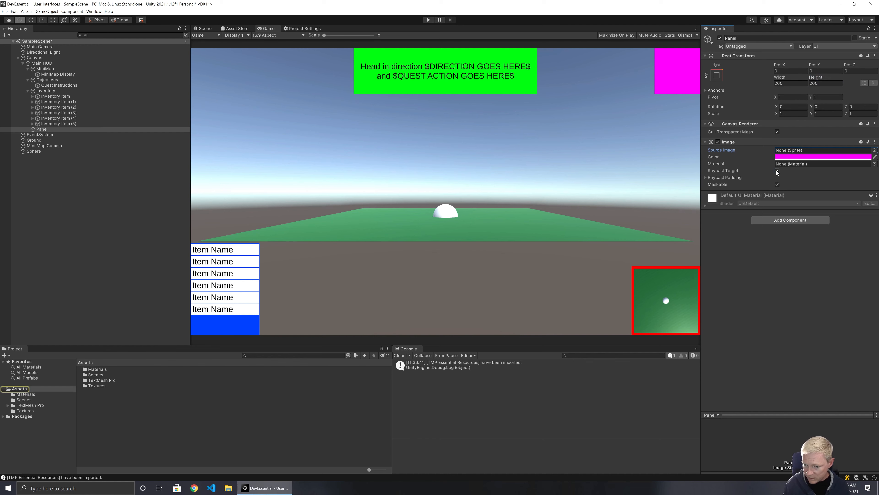
left_click(777, 170)
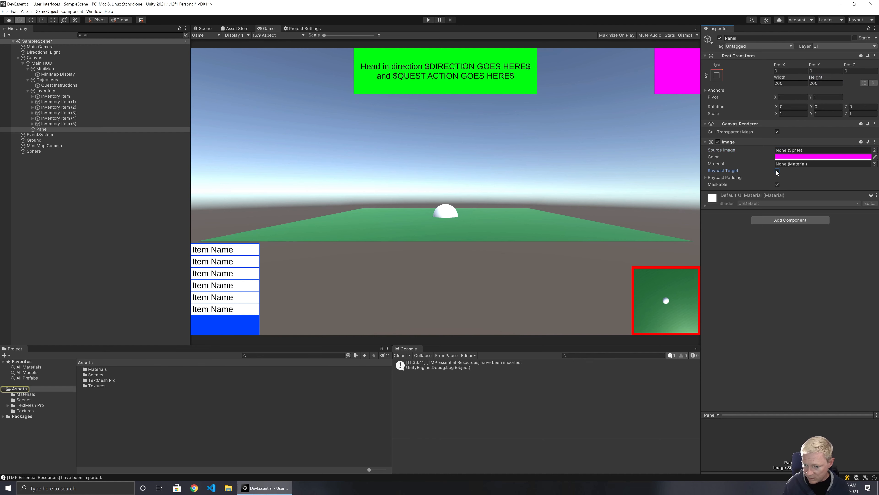
Rename the panel as Controls.
left_click(41, 130)
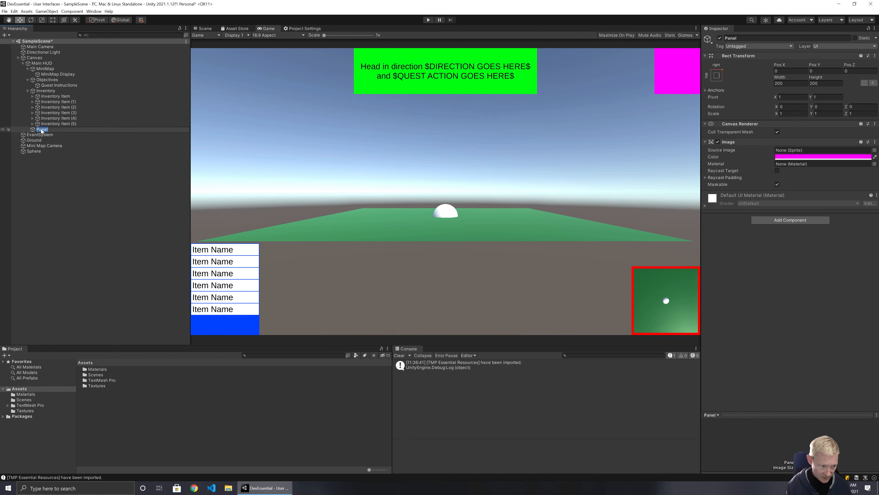
type("Contro")
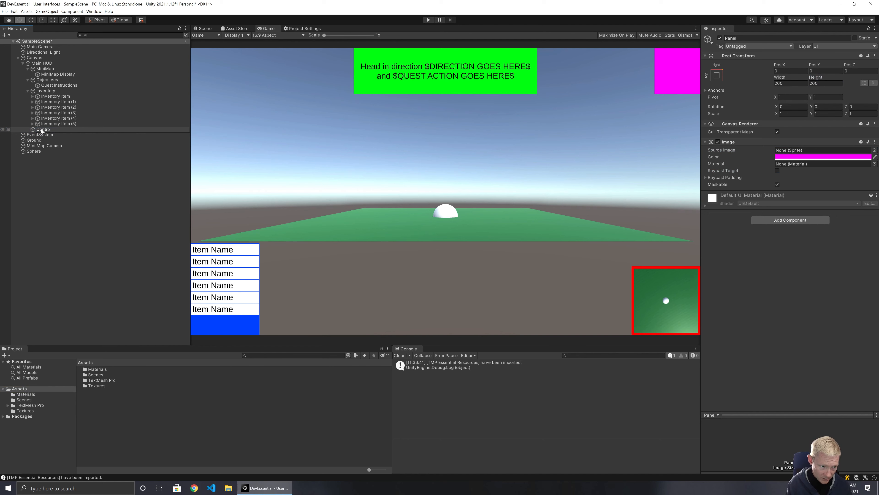
type("ls")
key("Return")
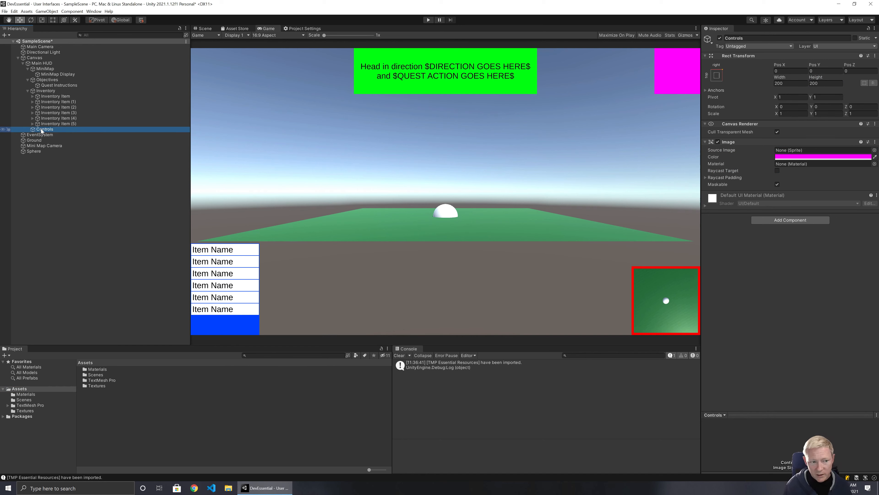
Add a TextMeshPro button as a child of Controls and inspect its text child.
right_click(41, 131)
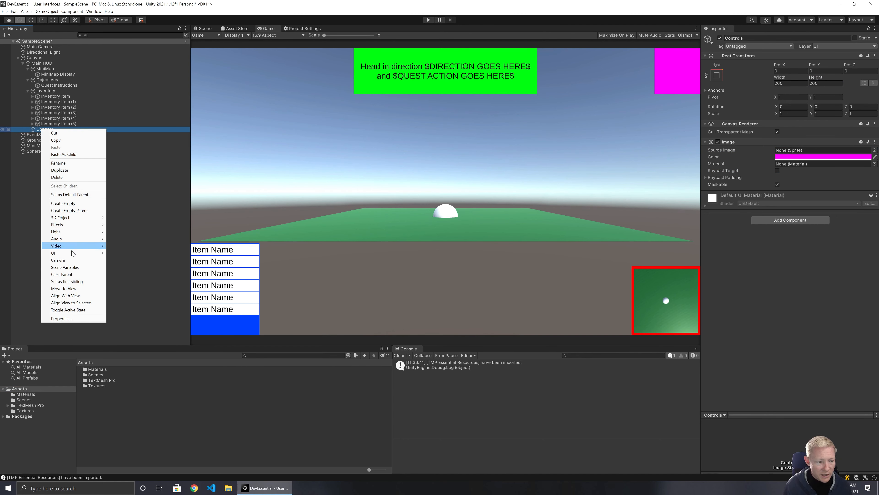
mouse_move(73, 254)
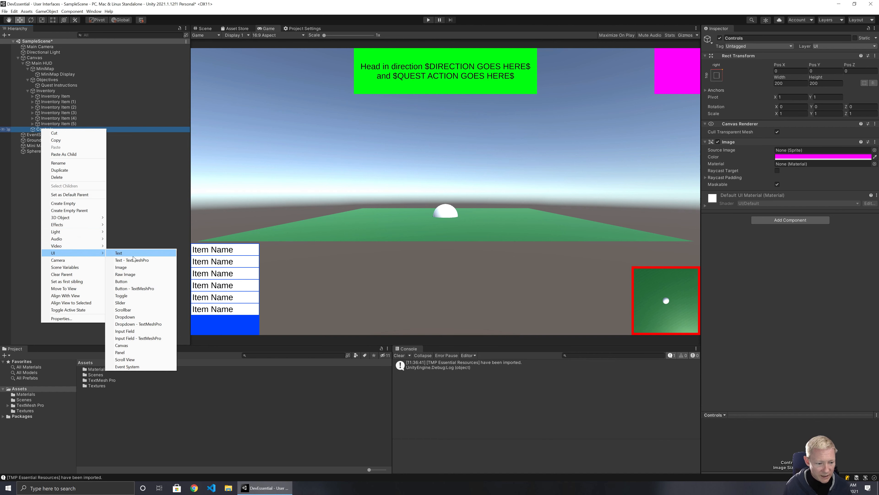
left_click(150, 281)
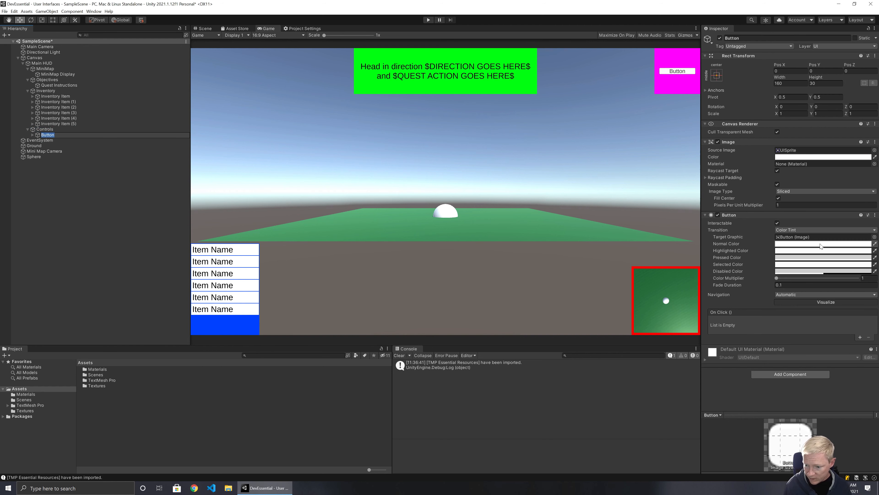
left_click(33, 135)
left_click(33, 135)
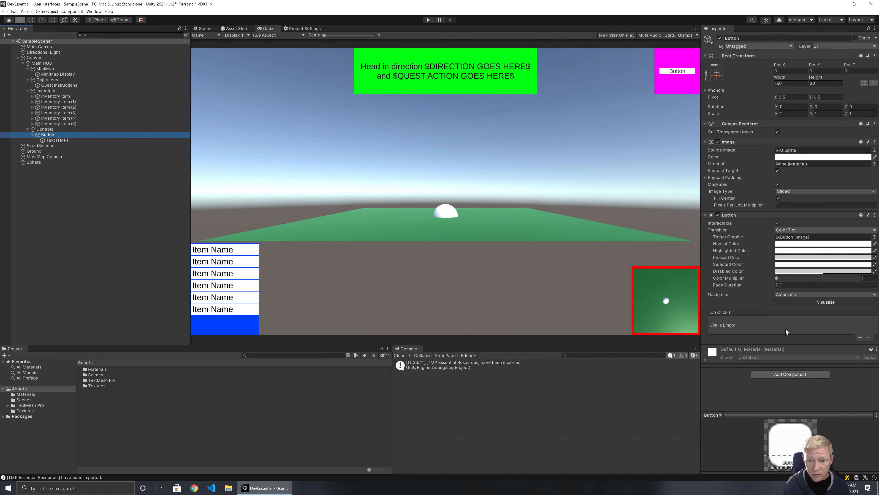
left_click(58, 141)
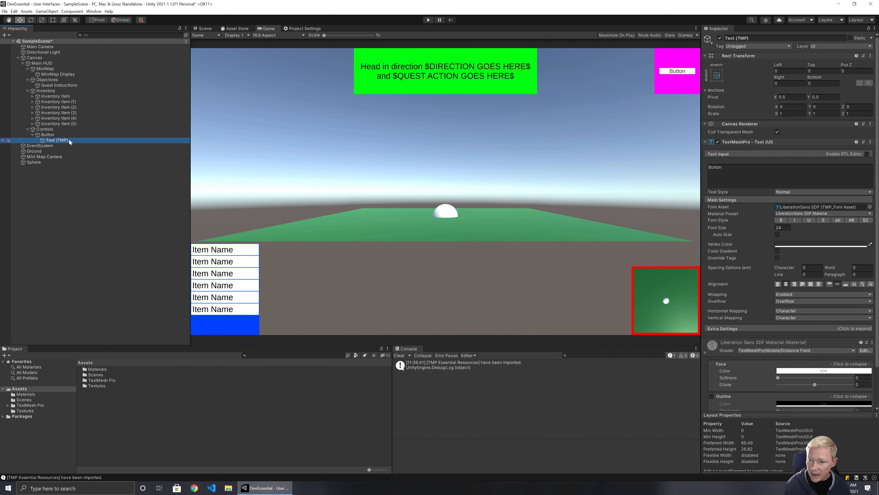
left_click(57, 135)
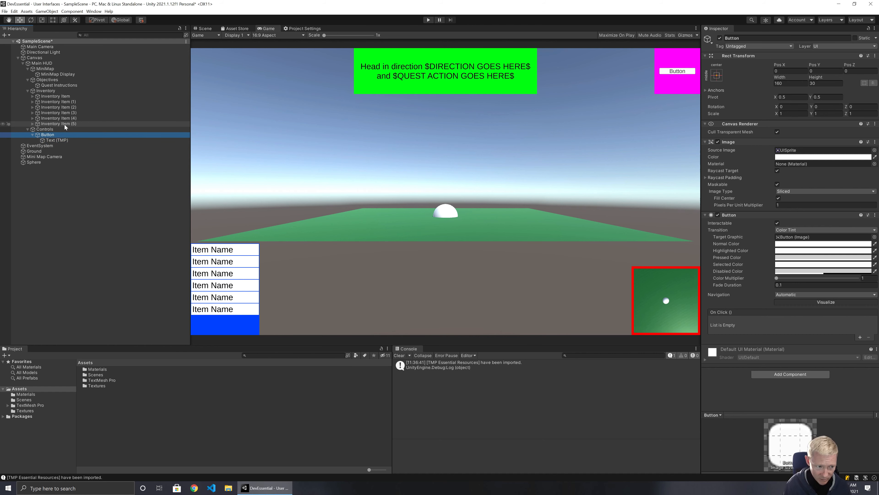
Add a Vertical Layout Group to Controls that controls child width and does not force children to expand in height.
left_click(44, 129)
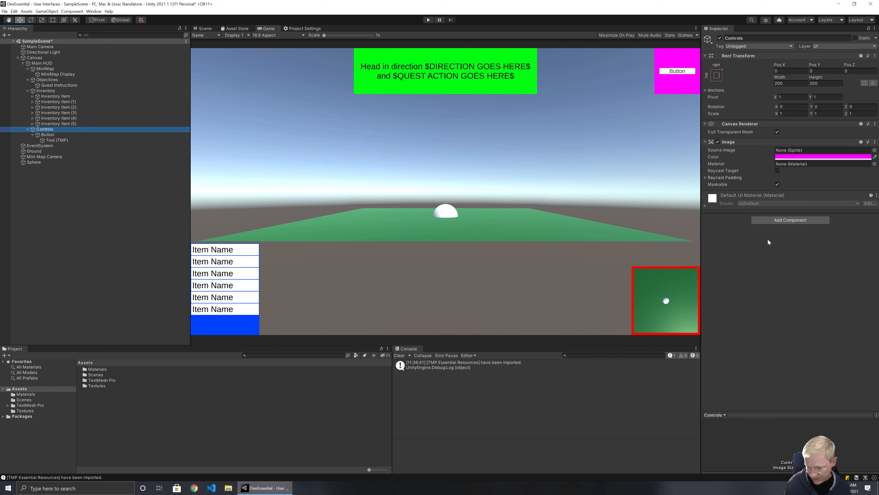
left_click(784, 221)
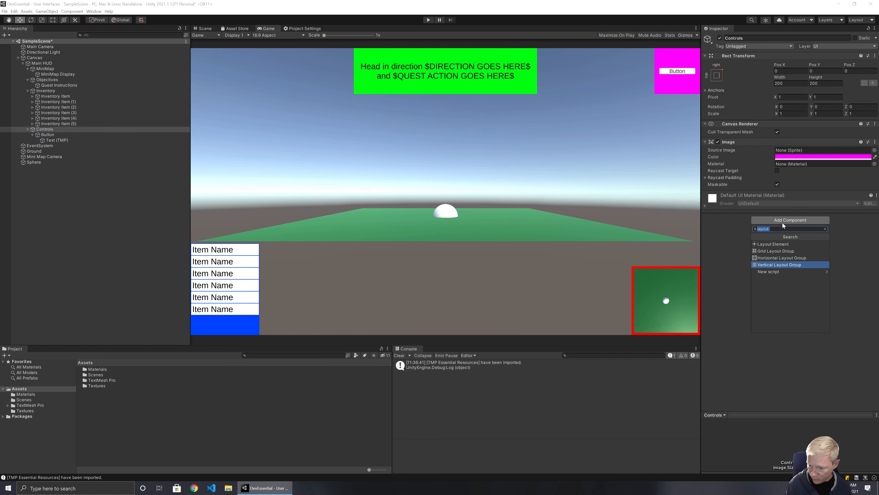
left_click(775, 265)
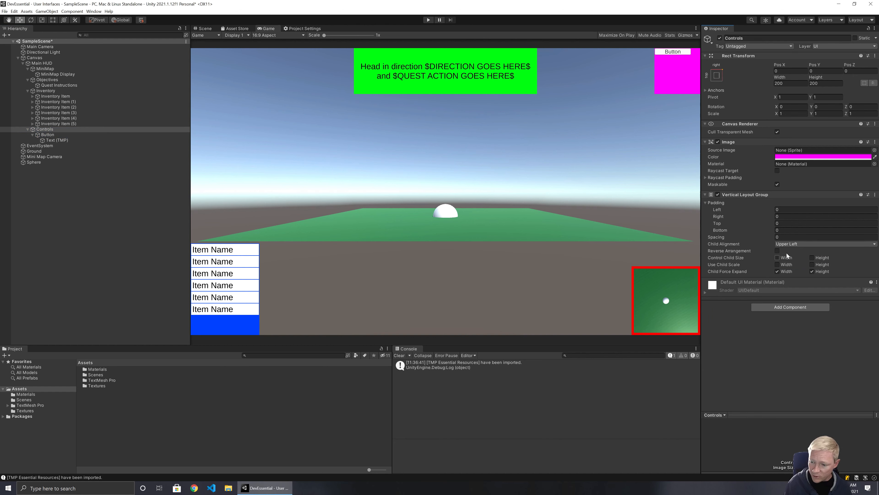
left_click(785, 258)
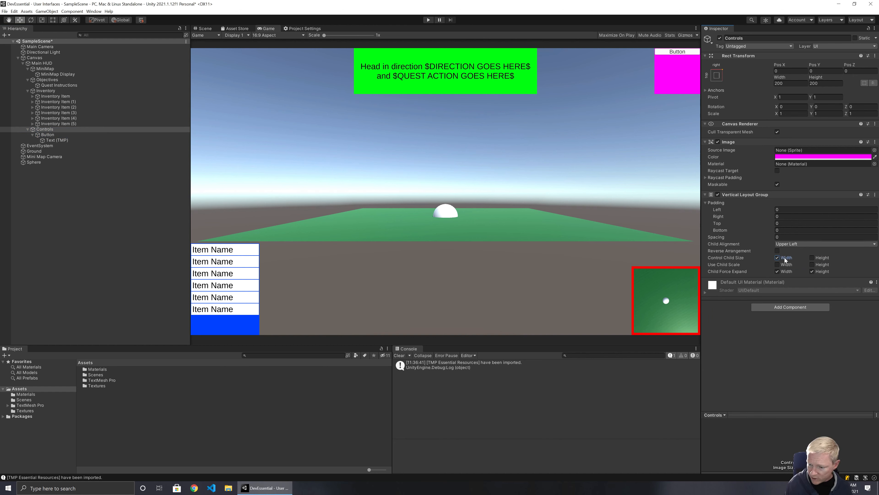
left_click(812, 270)
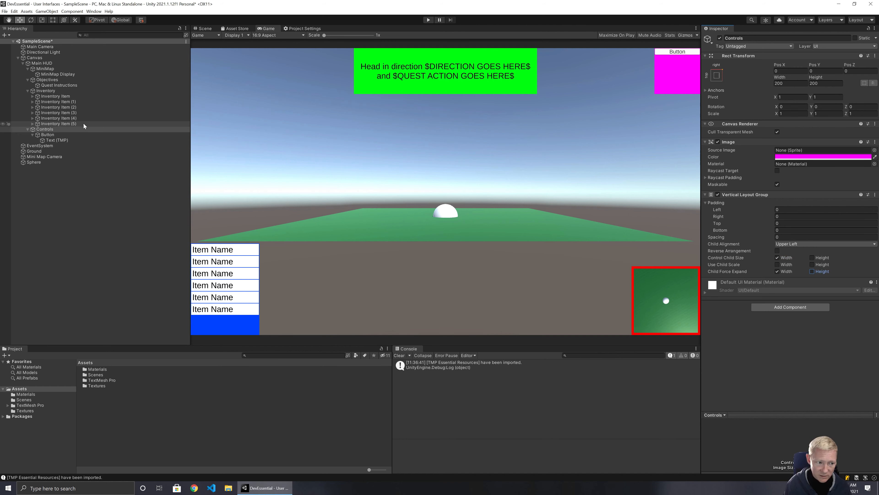
Set the height of the button under Controls to 50.
left_click(75, 134)
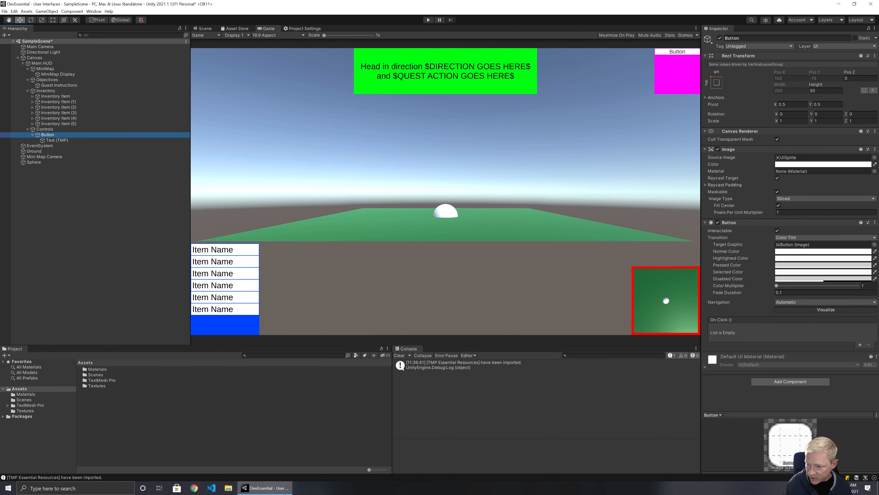
left_click(818, 91)
type("50")
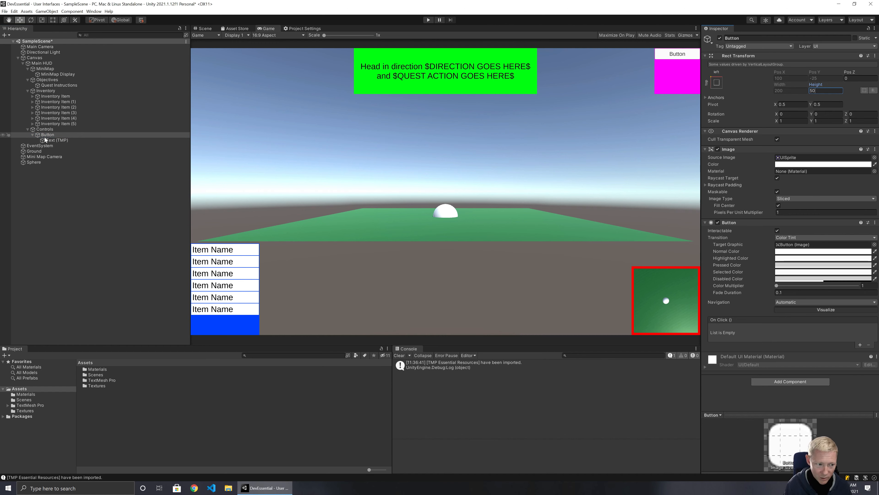
left_click(49, 129)
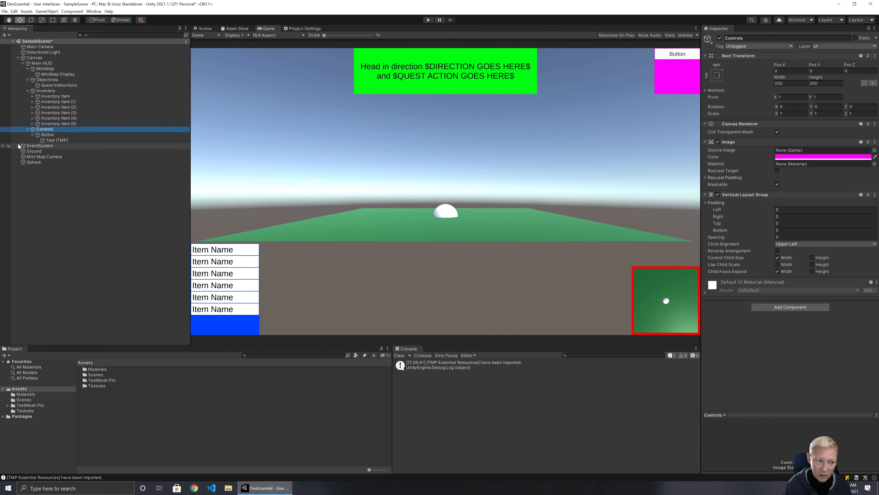
left_click(47, 135)
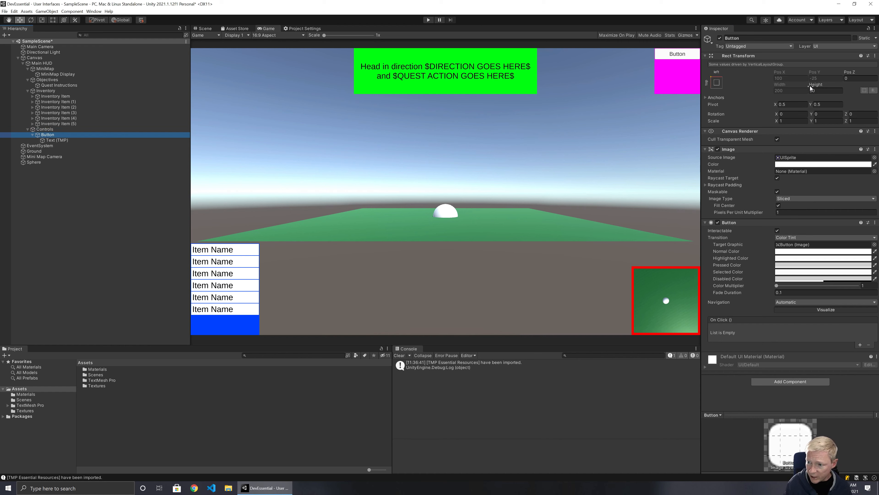
left_click(818, 90)
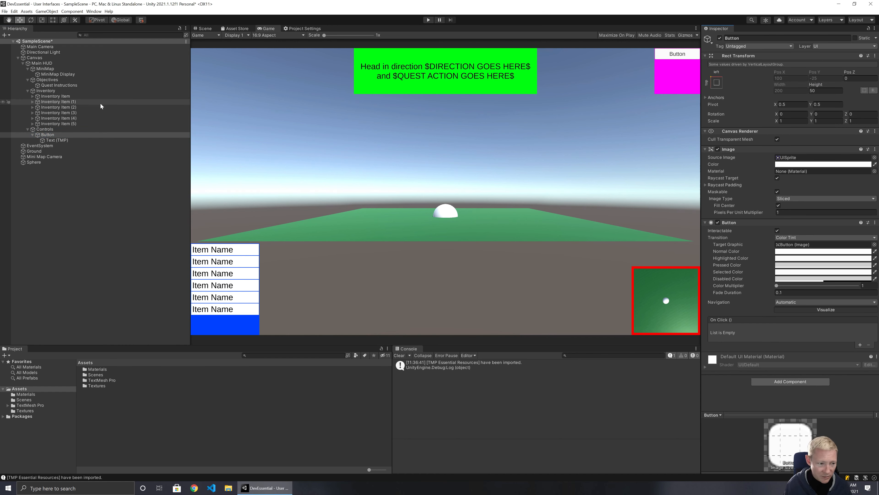
Increase the font size of the button's text to 24+4+4.
left_click(59, 140)
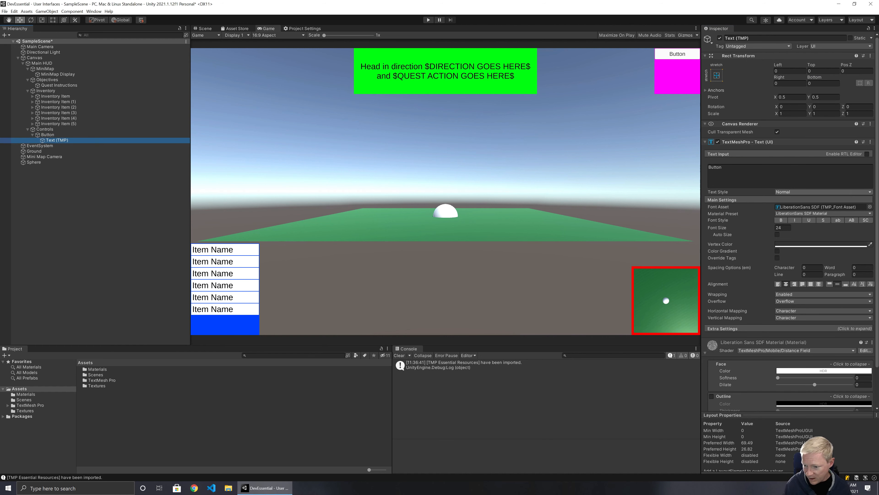
left_click(784, 228)
left_click(783, 228)
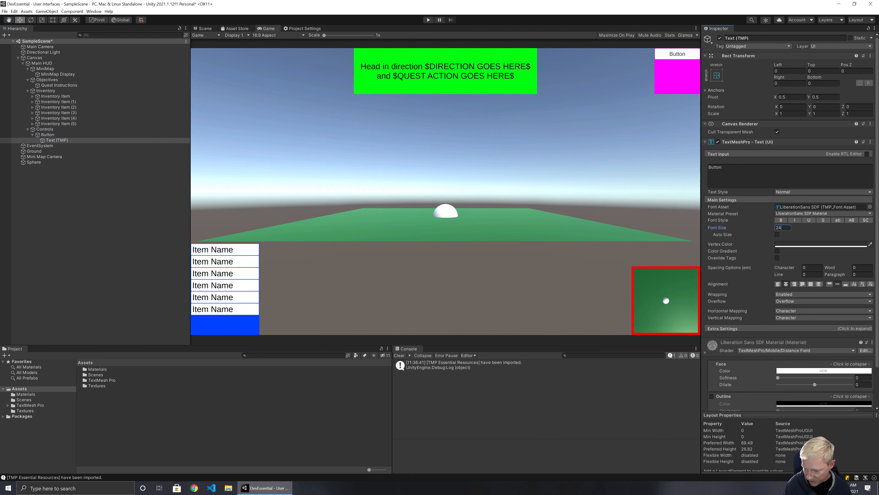
type("+4")
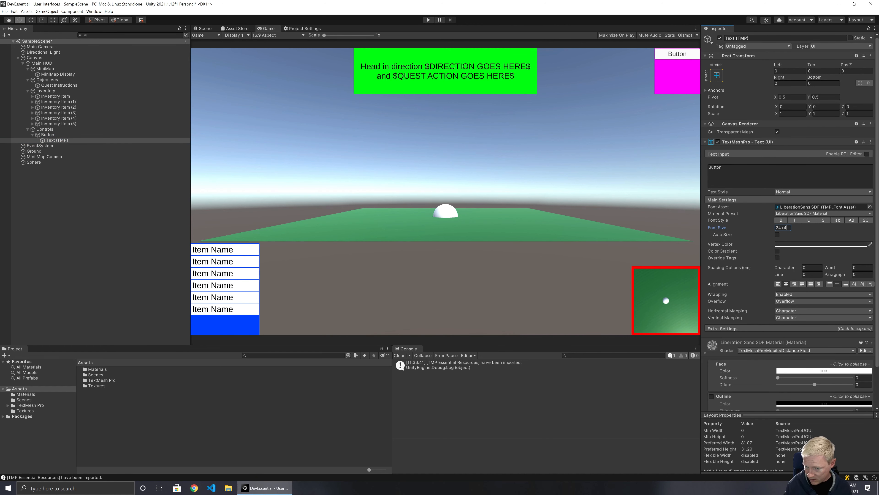
type("+4")
key("Return")
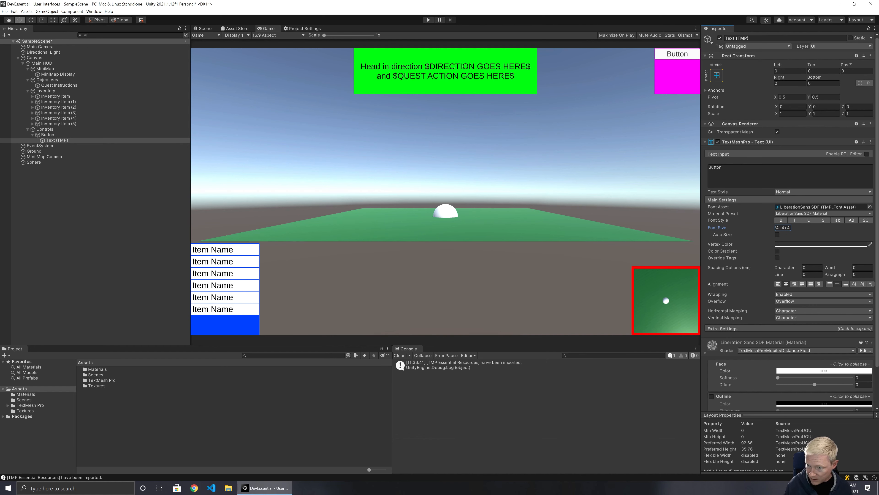
Collapse the button under Controls and duplicate it three times.
left_click(33, 135)
left_click(38, 134)
key("ctrl+d")
key("ctrl+d")
key("ctrl+d")
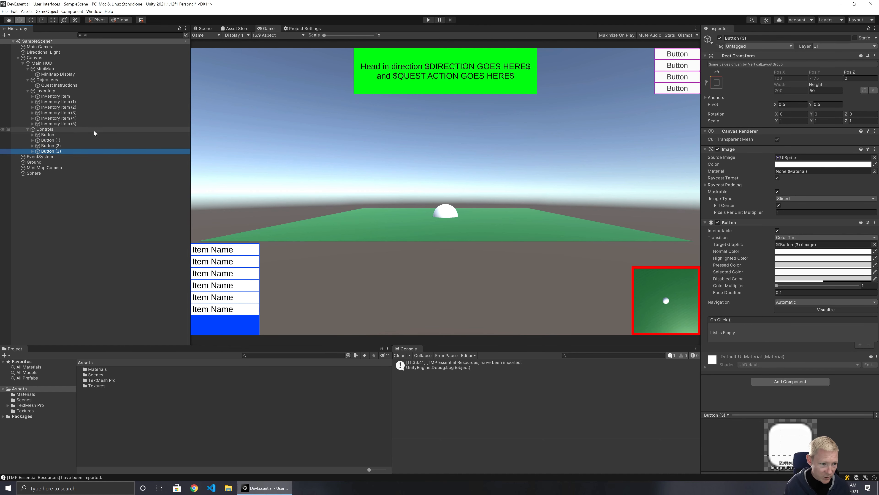
Rename the first button under Controls as Menu and the second as Audio.
left_click(48, 135)
left_click(52, 135)
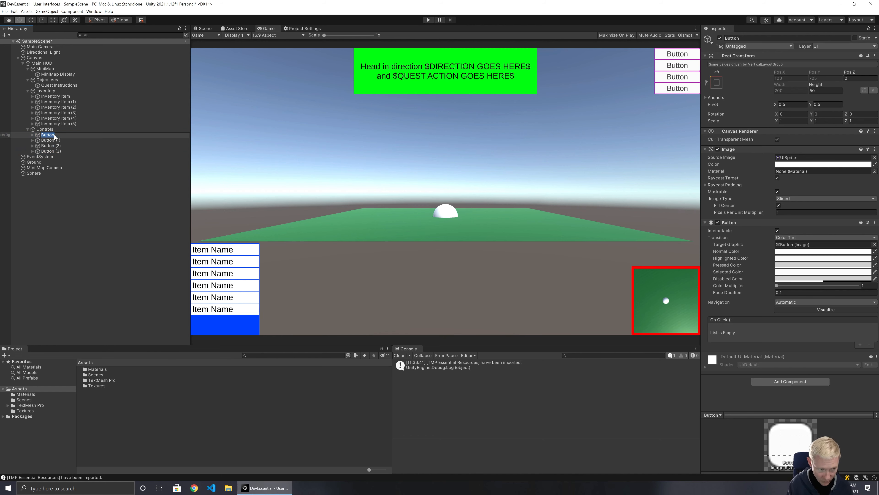
type("Menu")
key("Return")
key("Down")
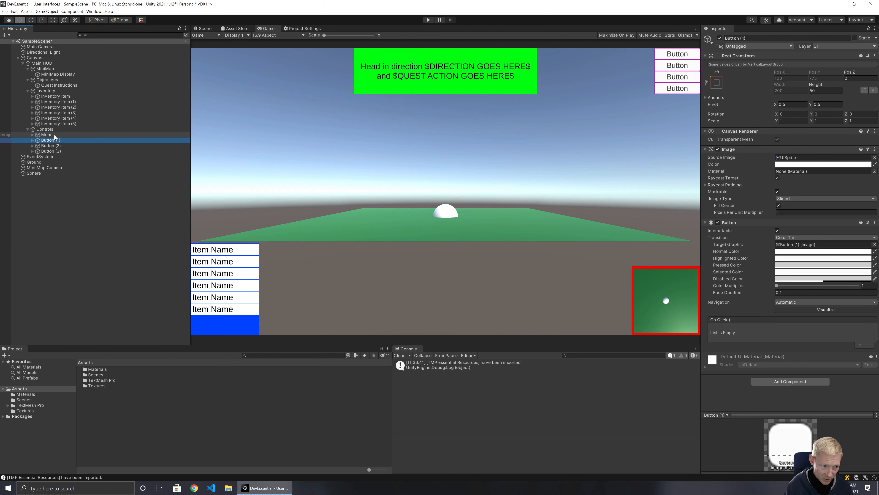
key("F2")
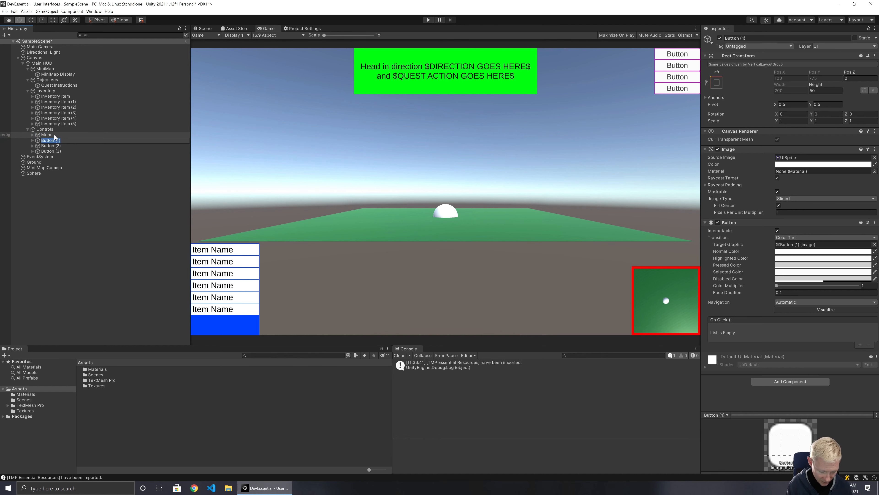
type("Audio")
key("Return")
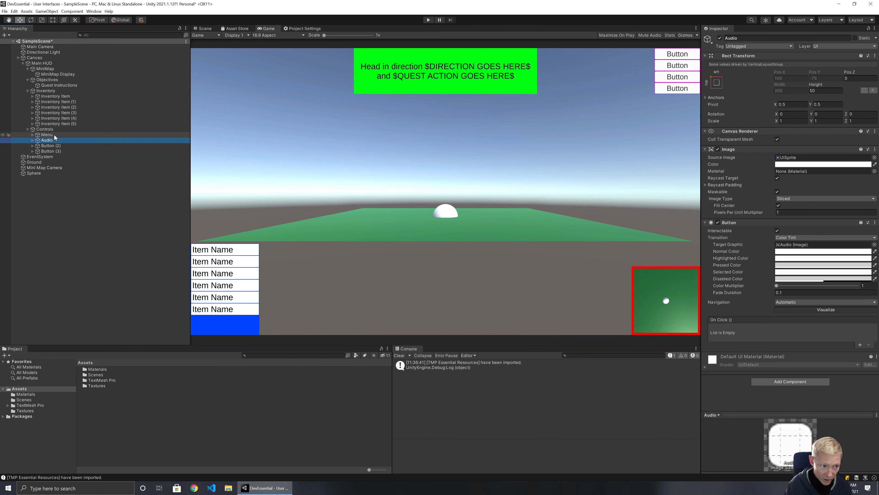
Rename the third button under Controls as Help.
key("Down")
key("F2")
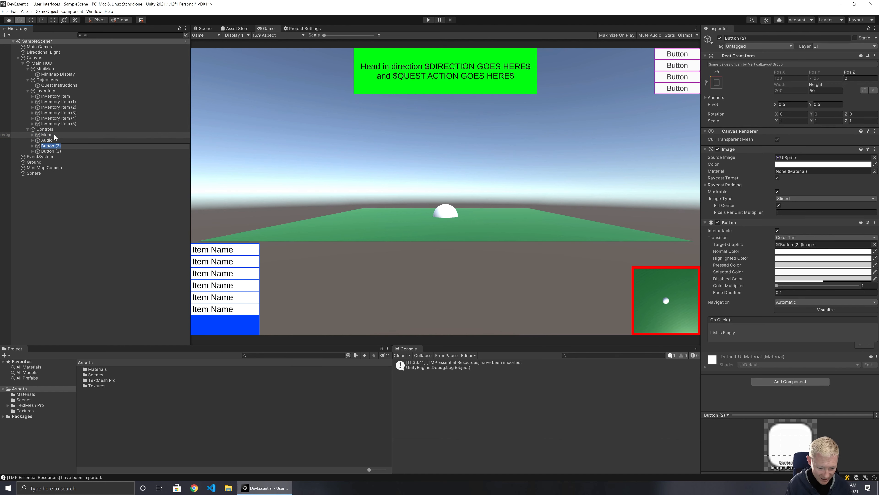
type("Help")
key("Return")
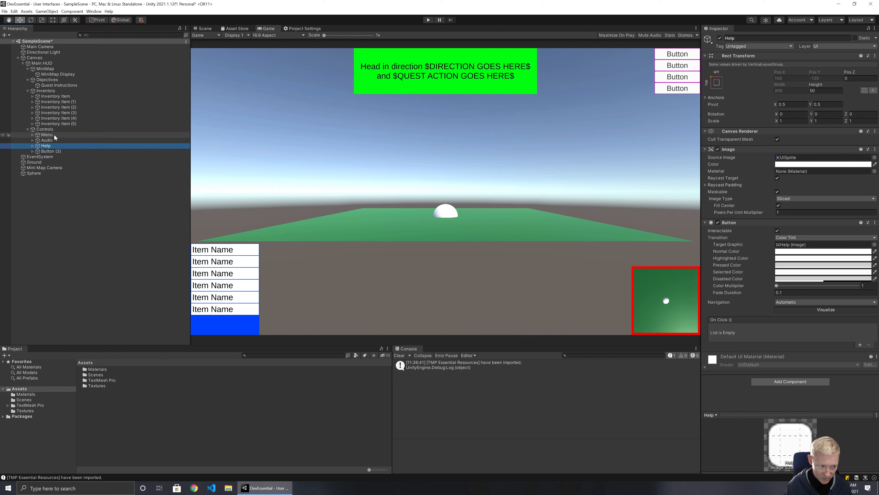
Rename the first button under Controls as Main Menu and the second as Settings.
key("Up")
key("Up")
key("F2")
type("Main ")
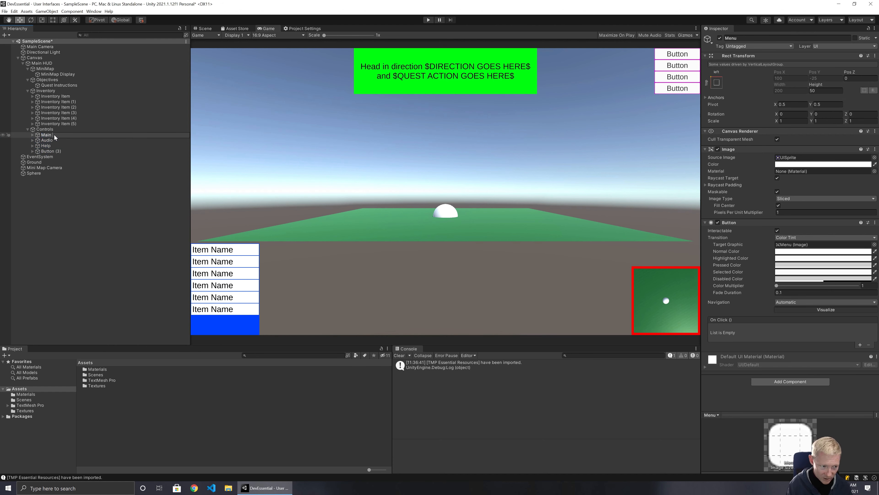
type("Menu")
key("Return")
key("Down")
key("F2")
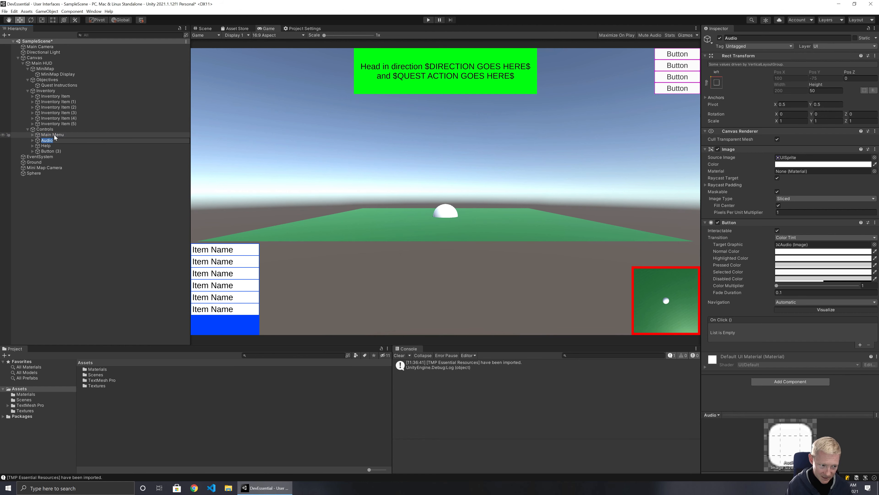
type("Settings")
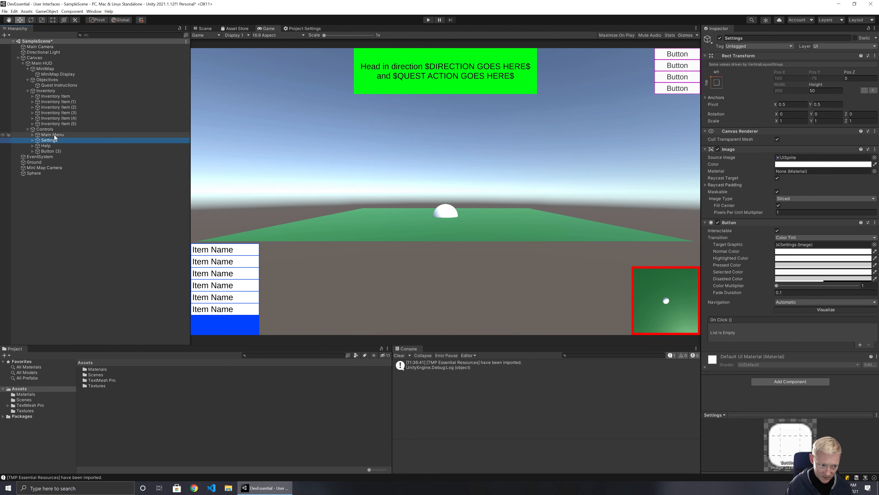
key("Return")
Rename the last button under Controls as Exit.
key("Down")
key("F2")
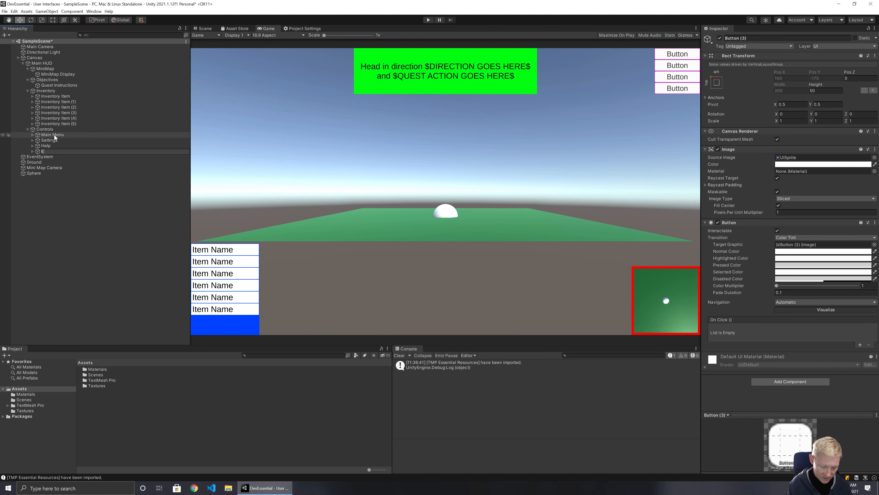
type("Exit")
key("Return")
Expand the Exit, Help, Main Menu and Settings buttons in the hierarchy to expose their text children.
key("Right")
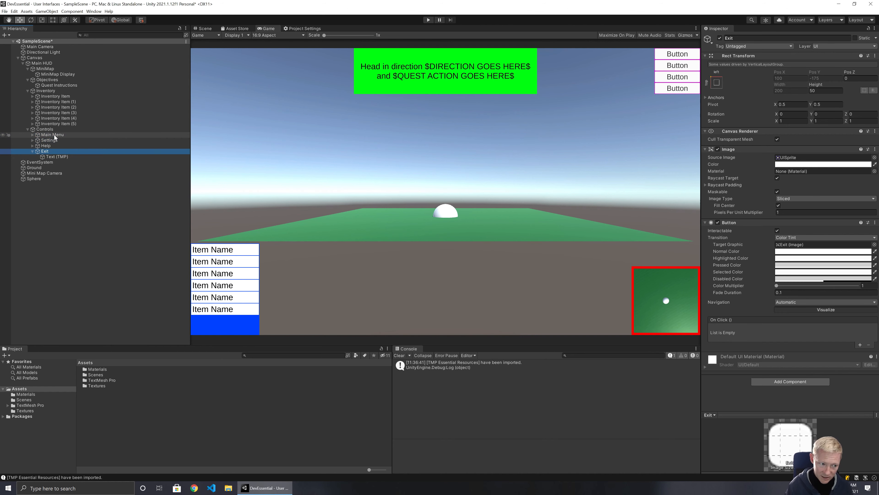
key("Up")
key("Right")
key("Up")
key("Up")
key("Right")
key("Down")
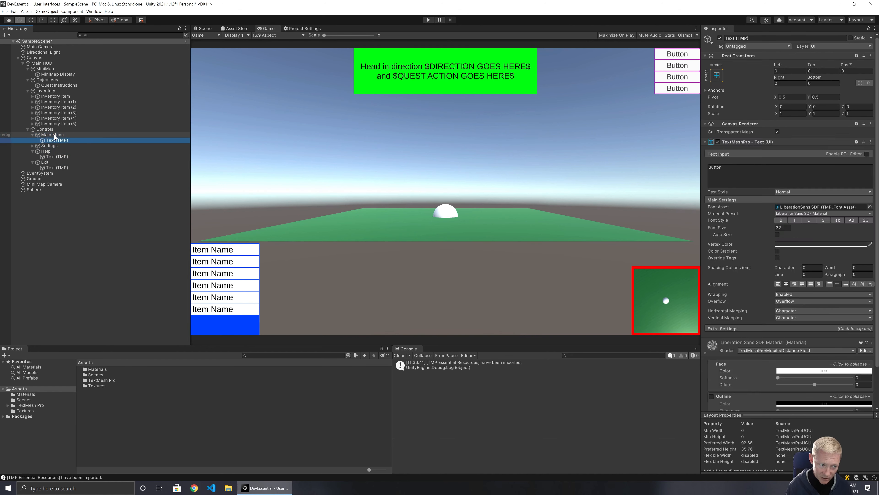
key("Down")
key("Right")
Set the text of the Main Menu button's text child to Main Menu.
key("Up")
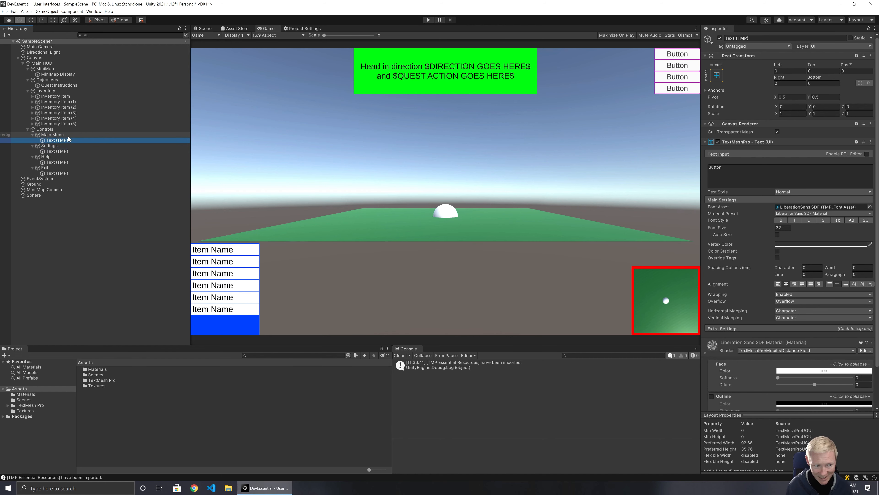
left_click(786, 175)
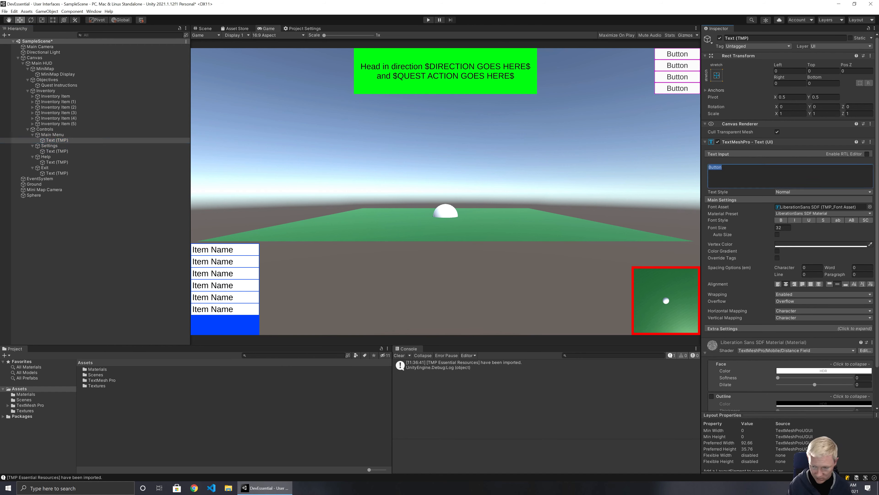
type("Main Menu")
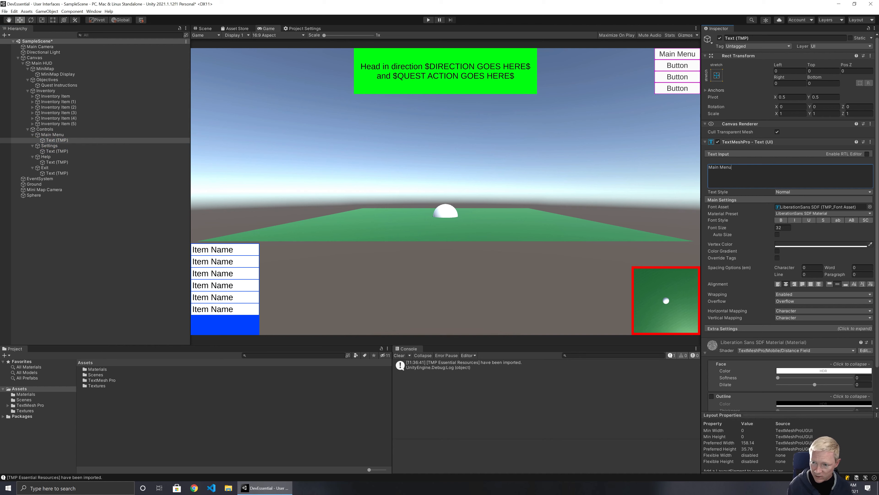
Set the Settings button's text to Settings and the Help button's text to Help.
left_click(68, 147)
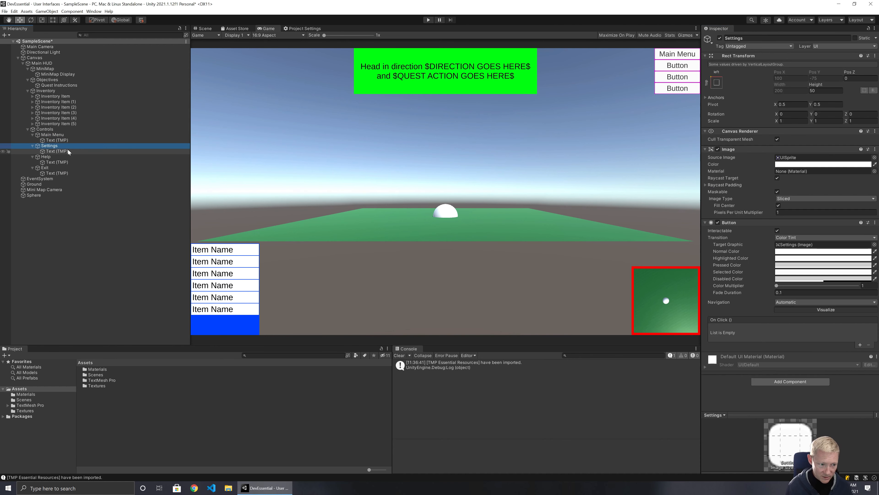
left_click(67, 151)
left_click(786, 175)
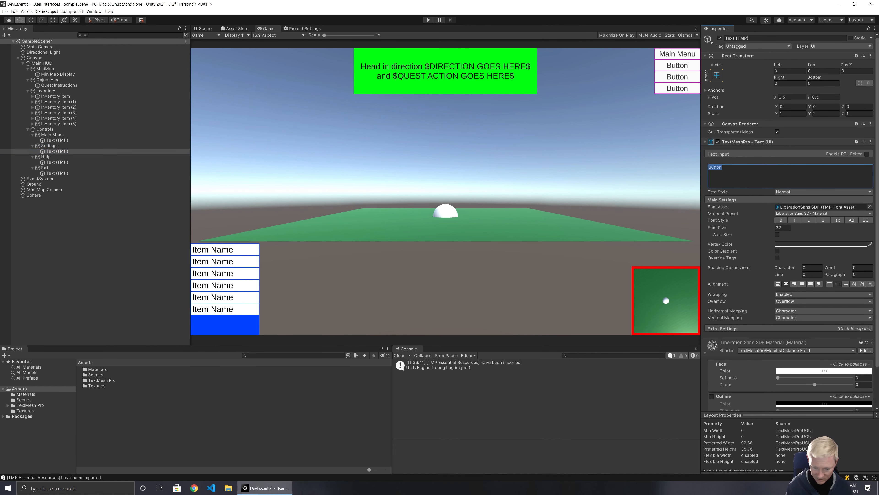
type("Settings")
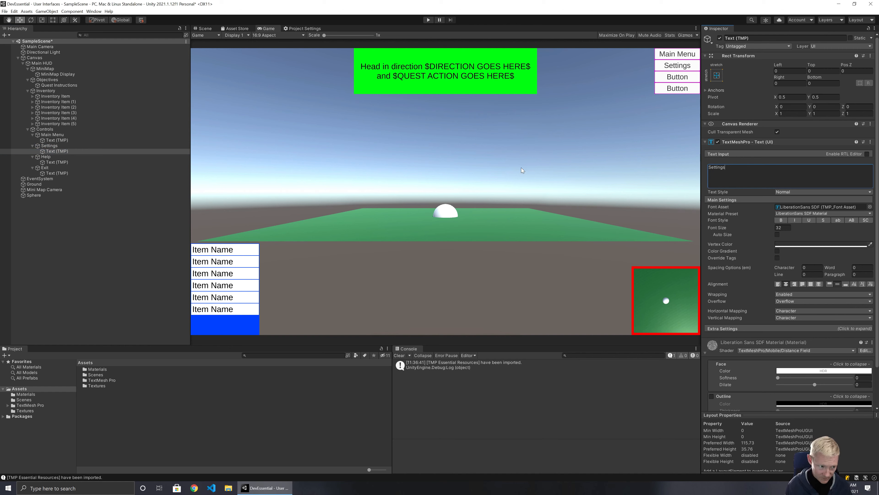
left_click(58, 162)
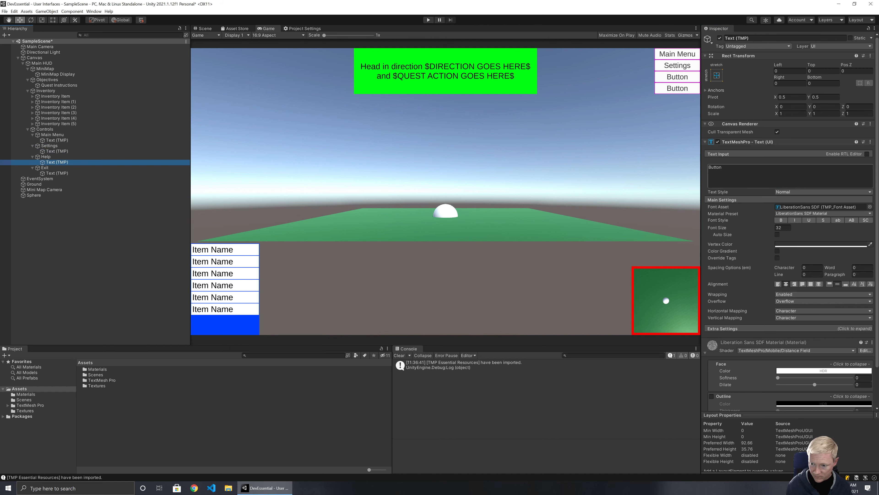
left_click(786, 175)
type("Help")
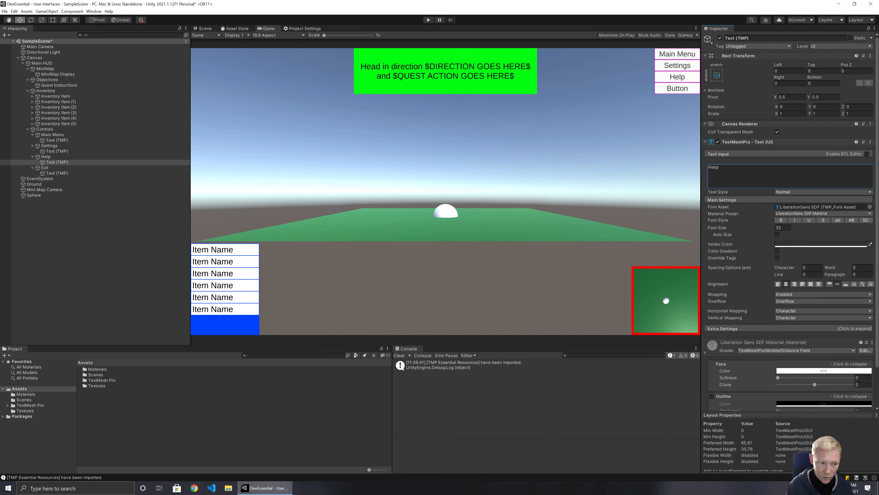
Set the Exit button's text to Exit and clear the selection.
left_click(111, 173)
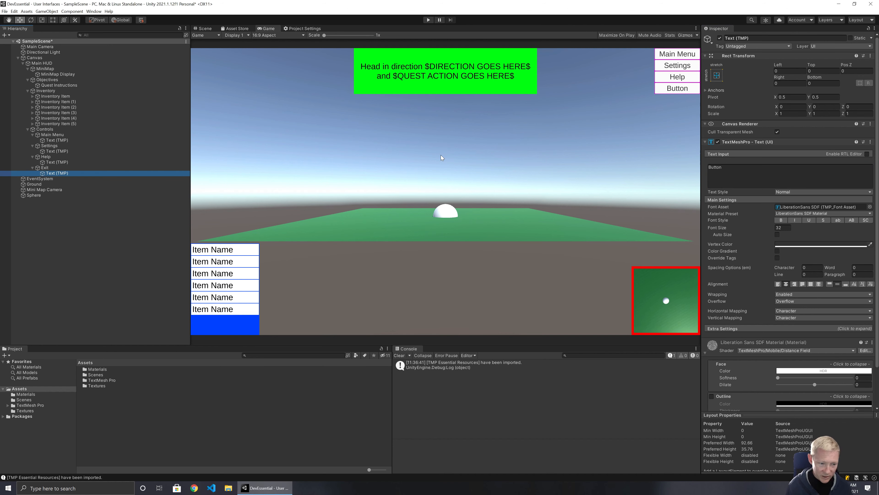
left_click(786, 175)
type("Exit")
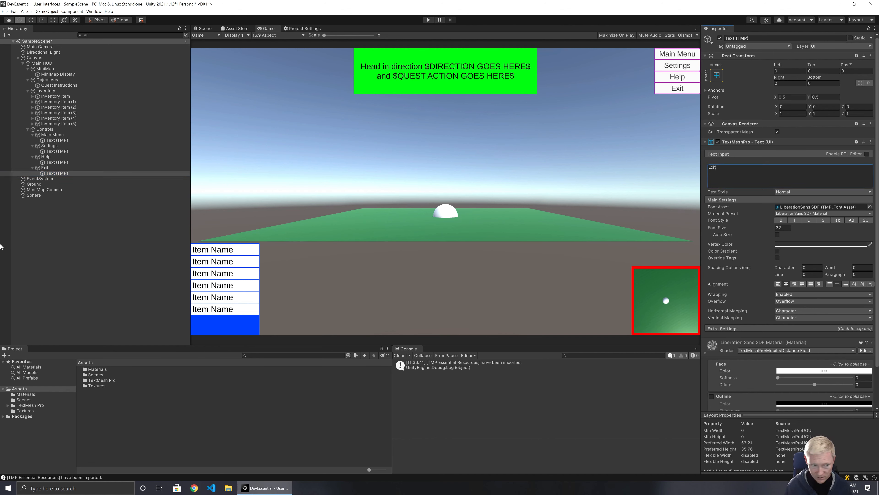
left_click(96, 201)
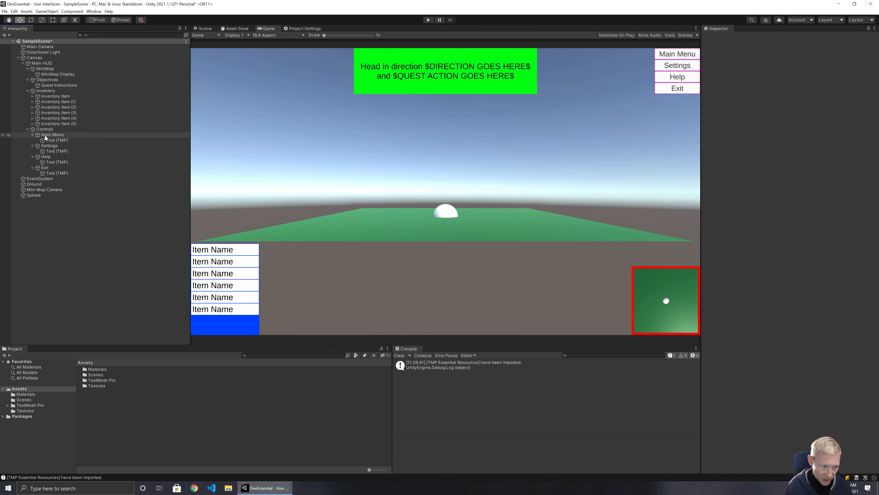
Create a folder named Scripts in the project's Assets folder.
right_click(19, 388)
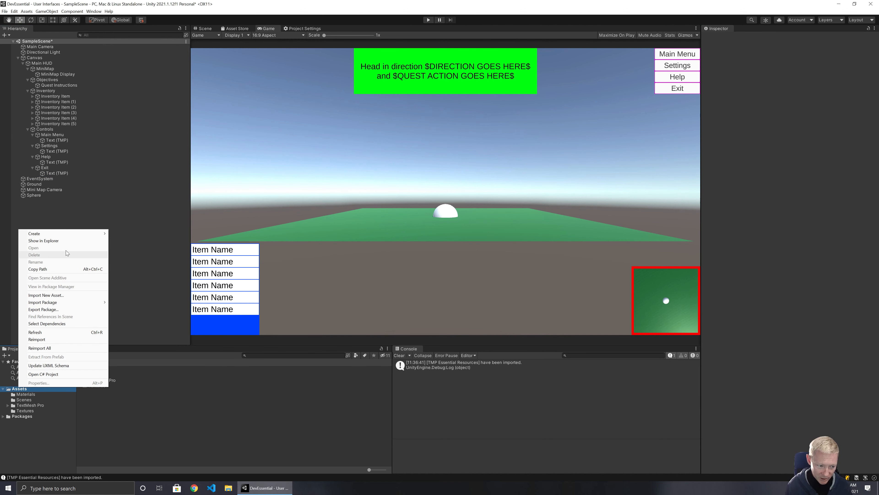
mouse_move(65, 232)
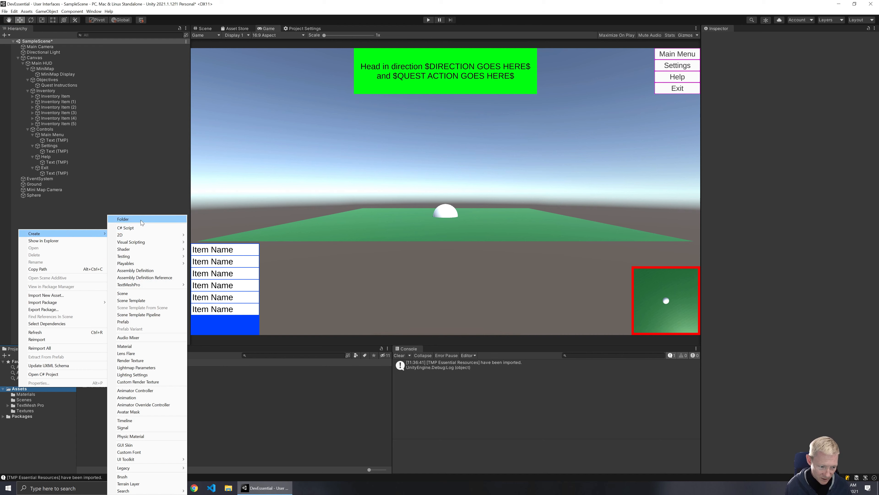
left_click(141, 220)
type("Script")
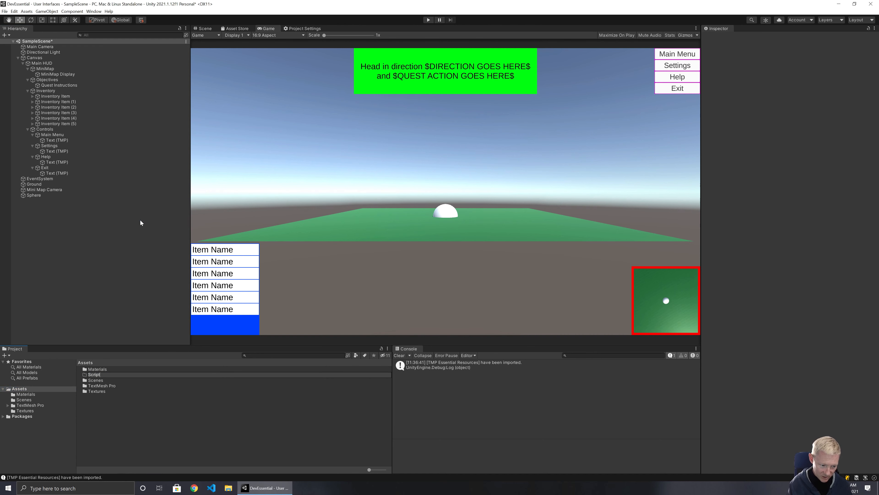
type("s")
key("Return")
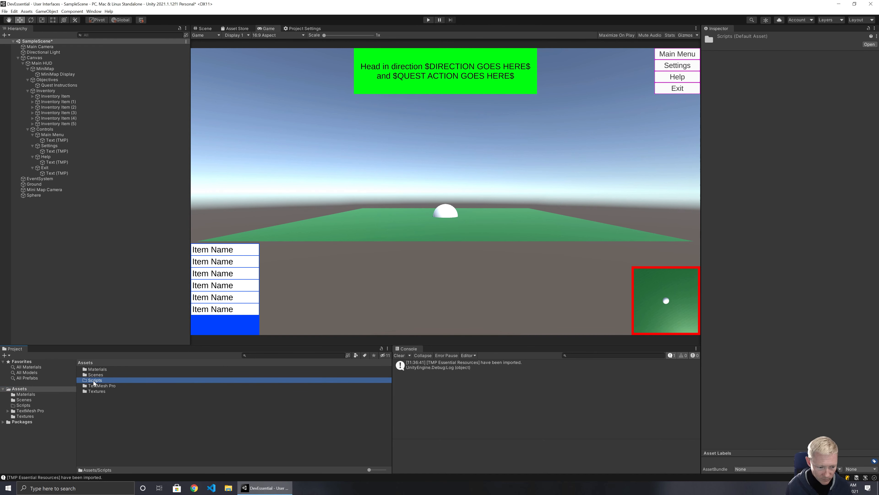
Create a C# script named MainMenu inside the Scripts folder.
double_click(94, 381)
right_click(98, 381)
mouse_move(132, 227)
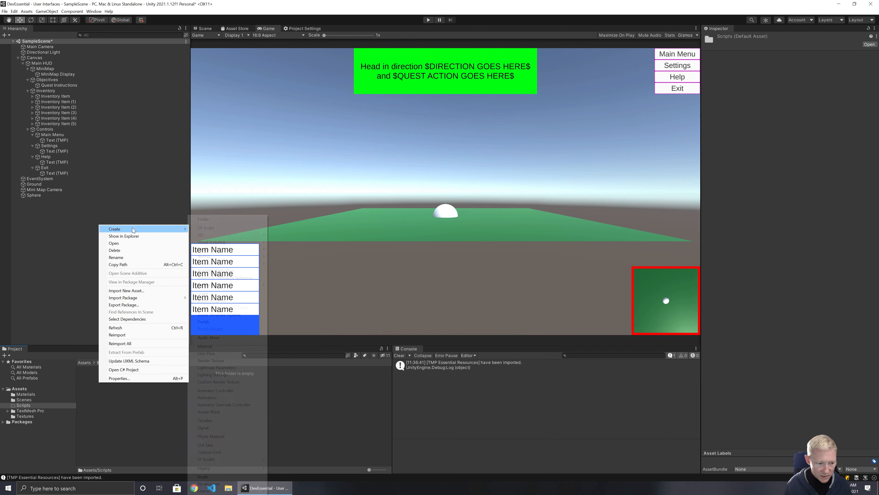
left_click(206, 227)
type("M")
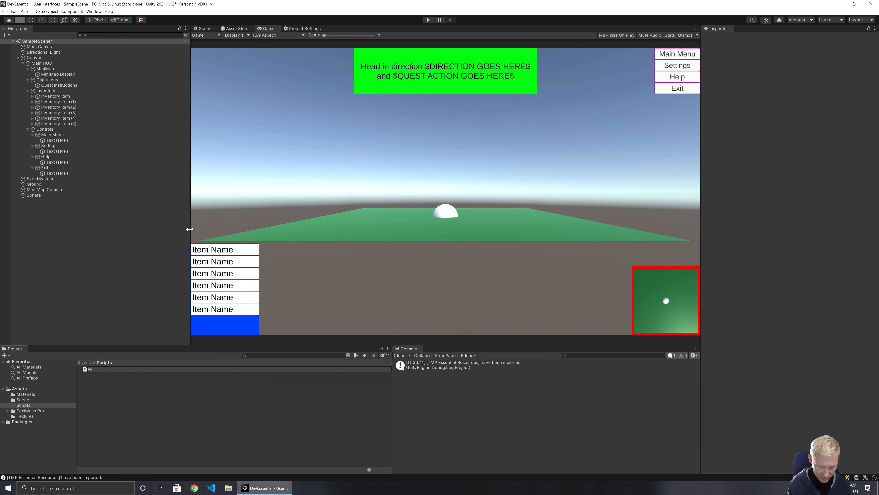
type("ainMenu")
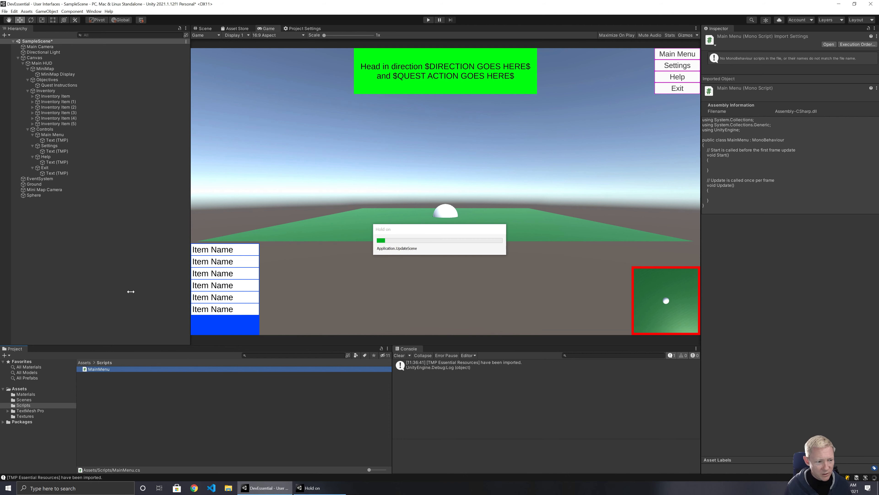
Delete the MainMenu script from the Scripts folder.
right_click(108, 369)
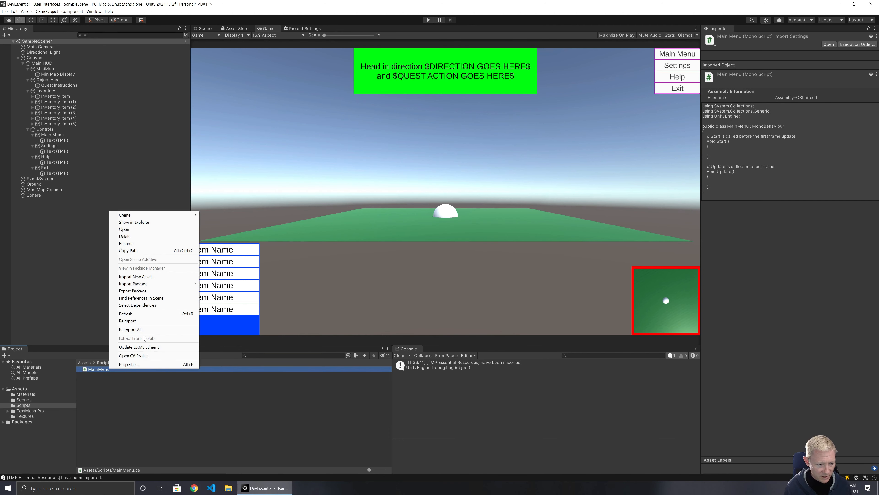
left_click(158, 239)
left_click(459, 255)
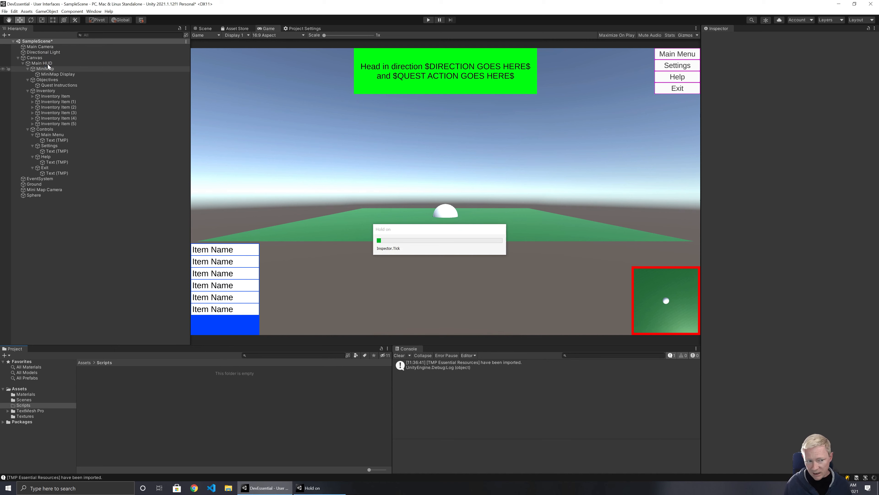
left_click(47, 64)
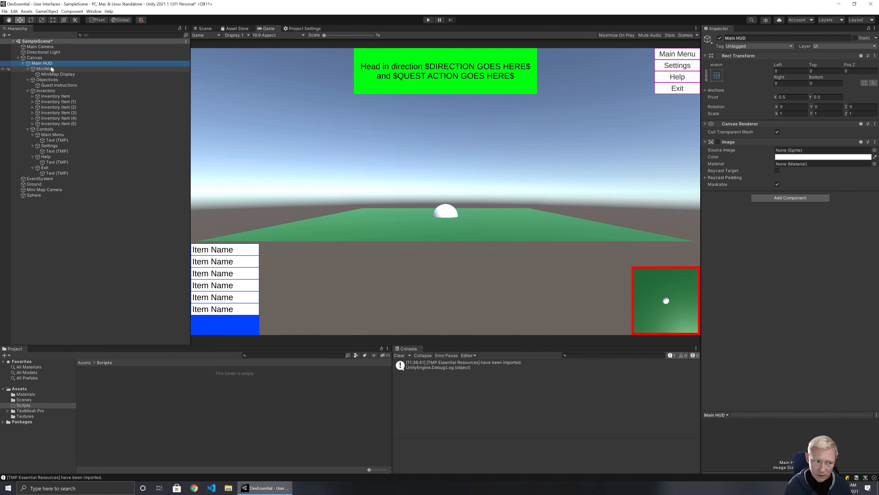
right_click(43, 128)
left_click(106, 383)
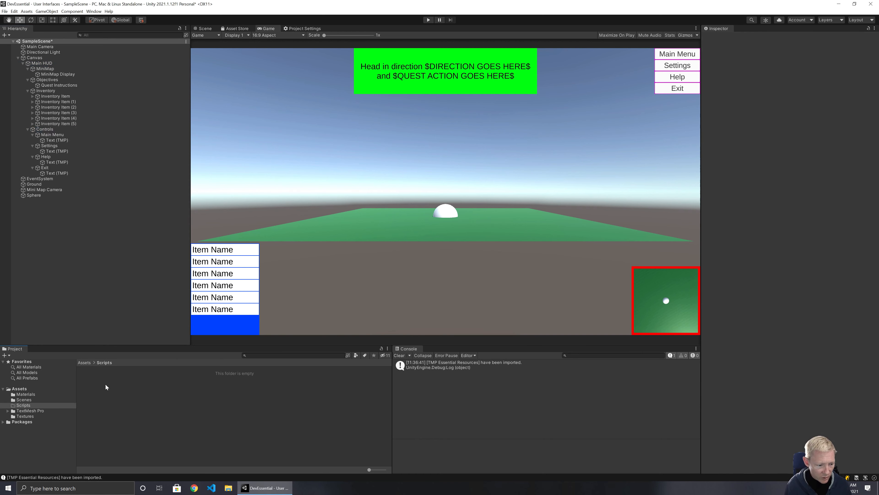
Create a C# script named ControlsUI inside the Scripts folder.
right_click(105, 383)
mouse_move(166, 228)
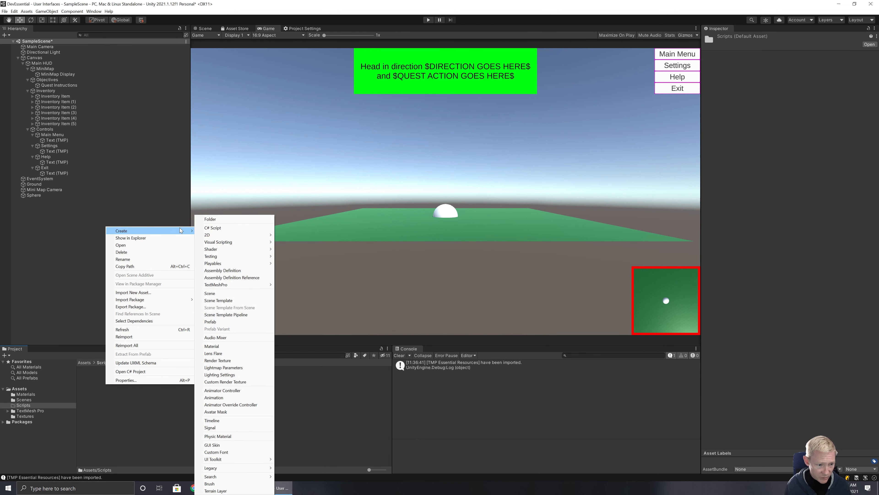
left_click(218, 229)
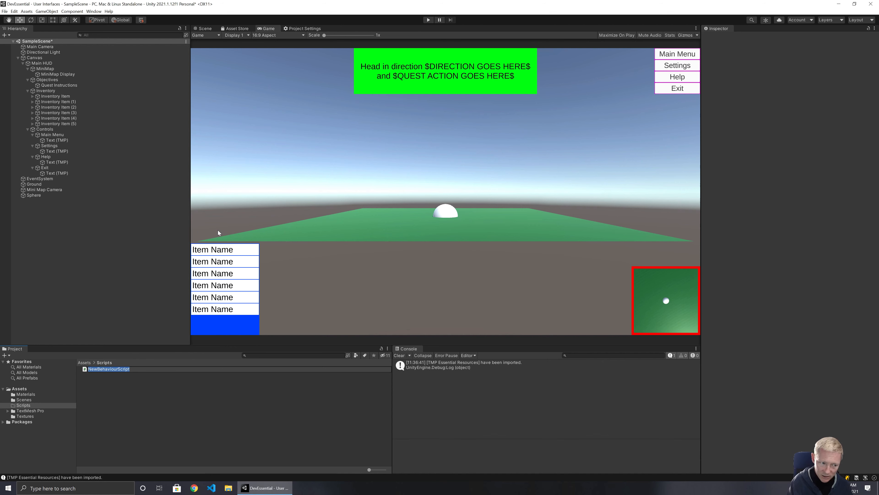
type("ControlsUI")
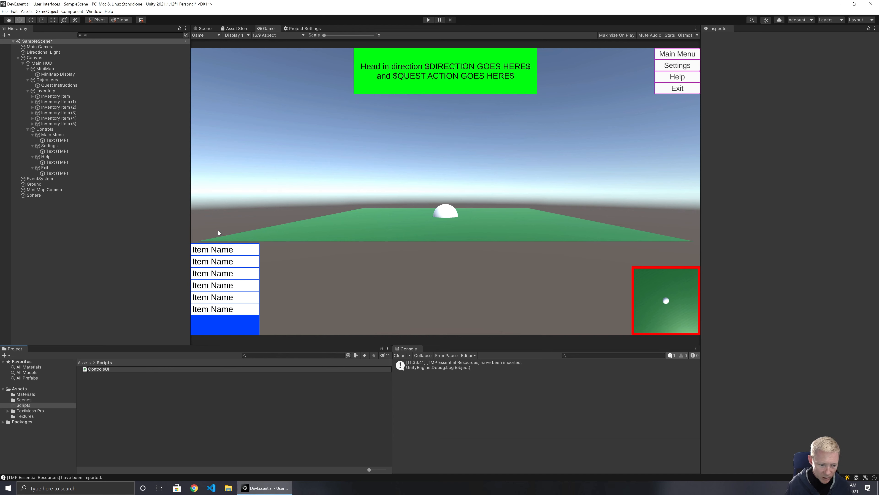
key("Return")
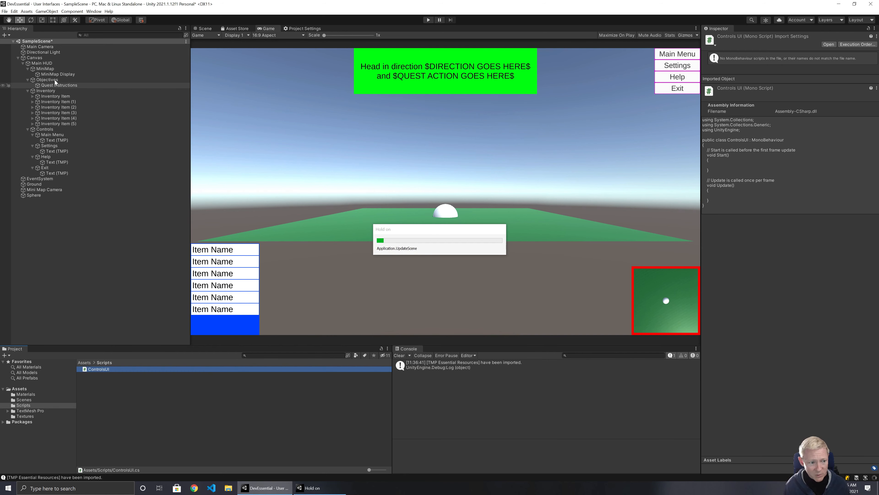
Attach the ControlsUI script to the Controls object and show that object's components.
left_click_drag(99, 369, 44, 130)
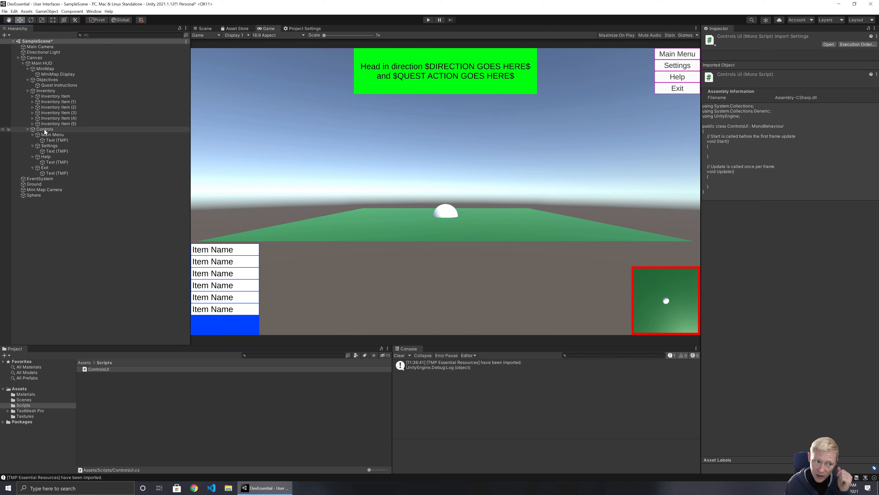
left_click(52, 135)
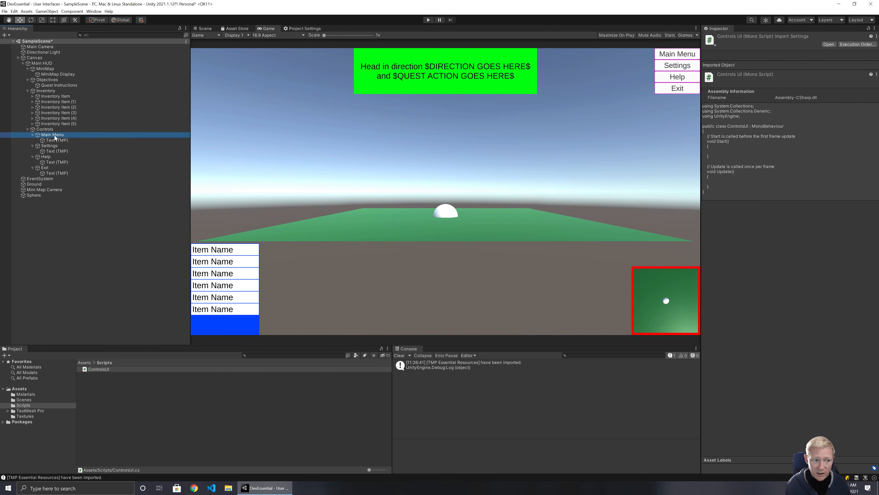
left_click(47, 147)
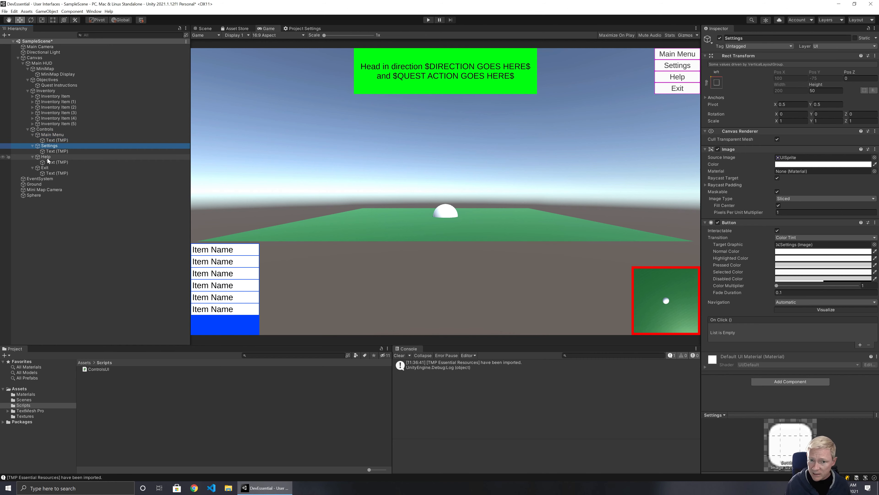
left_click(48, 129)
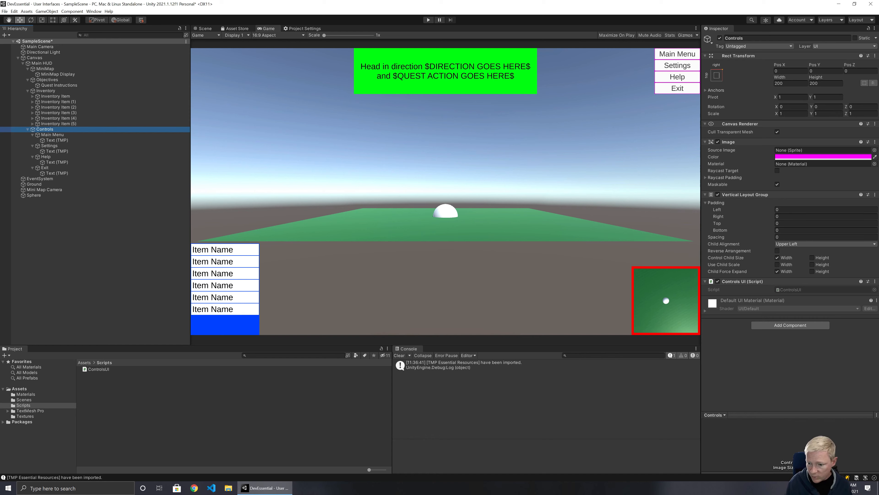
Open the ControlsUI script in Visual Studio Code and add a public void OnMainMenu() method below Update that logs "Main Menu" with Debug.Log.
double_click(100, 370)
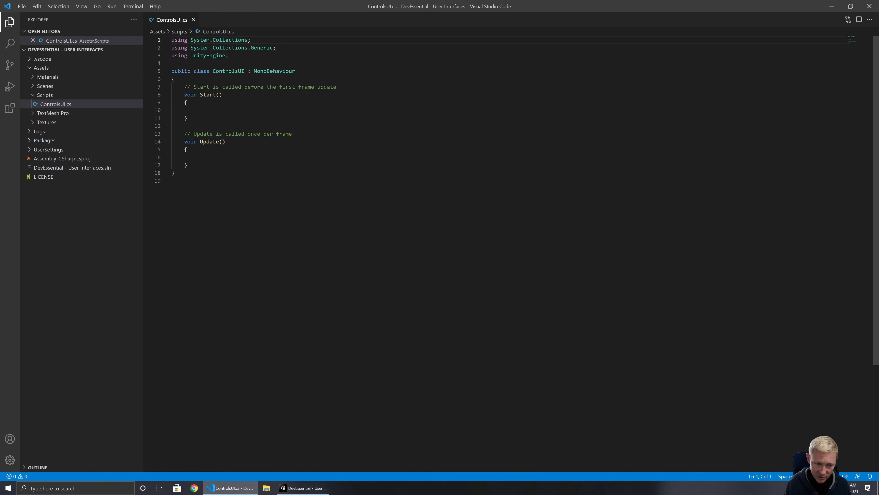
left_click(187, 165)
key("Return")
key("Return")
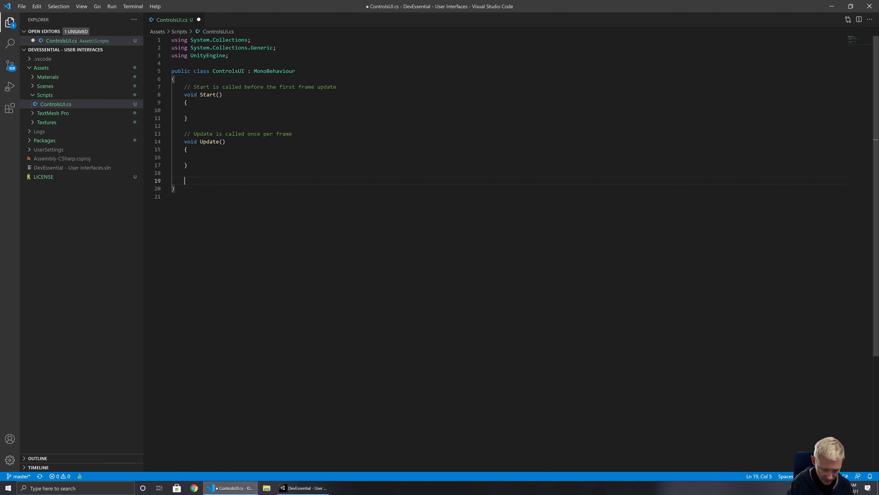
type("public void ")
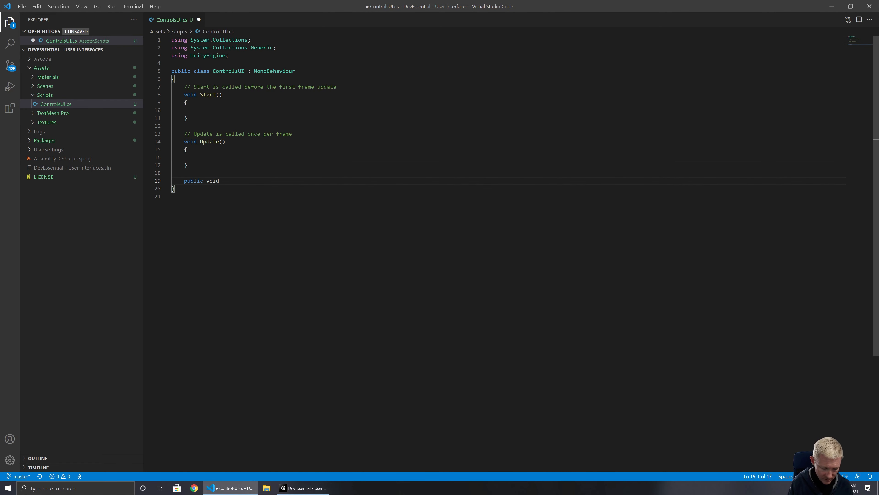
type("OnMainMenu()")
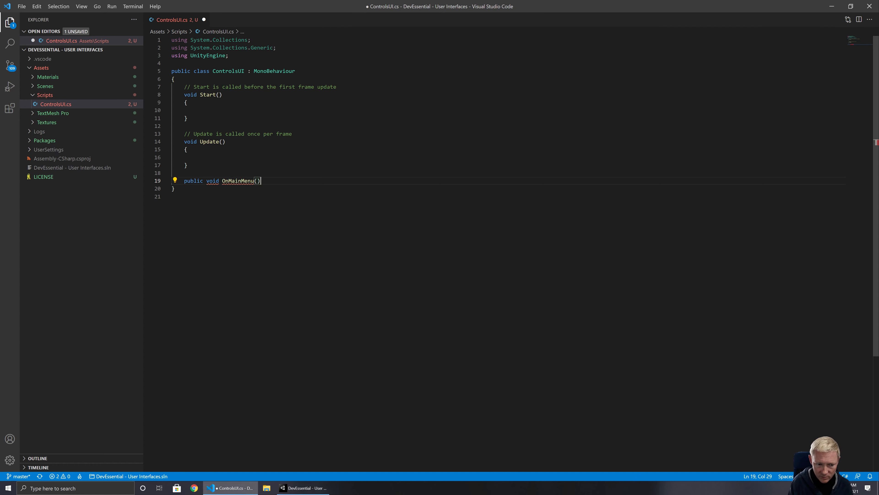
key("Return")
type("{")
key("Return")
type("Debug.Lo")
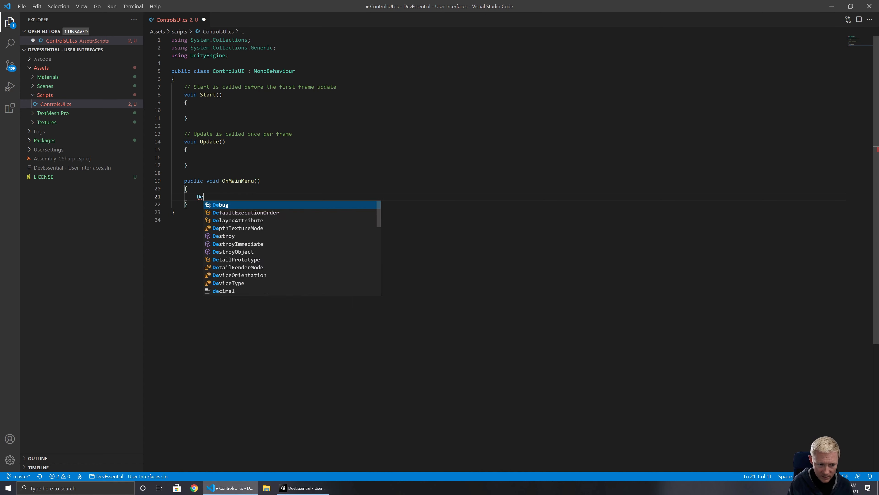
type("\"Main Menu")
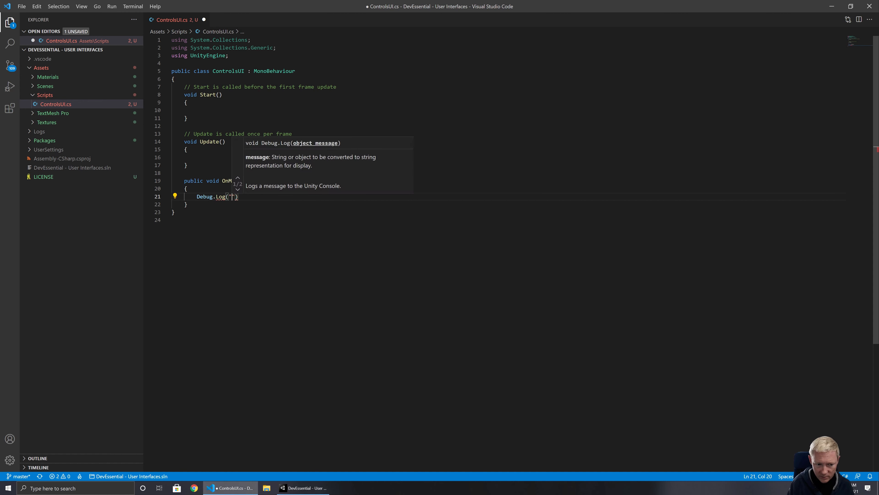
type("\");")
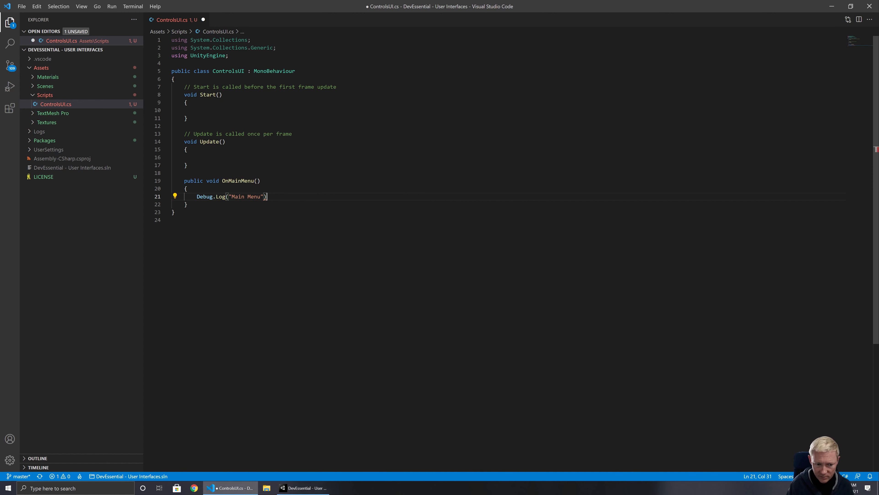
Add a public void OnSettings() method below OnMainMenu that logs "Settings" with Debug.Log, and save the script.
key("Down")
key("Return")
key("Return")
type("publi")
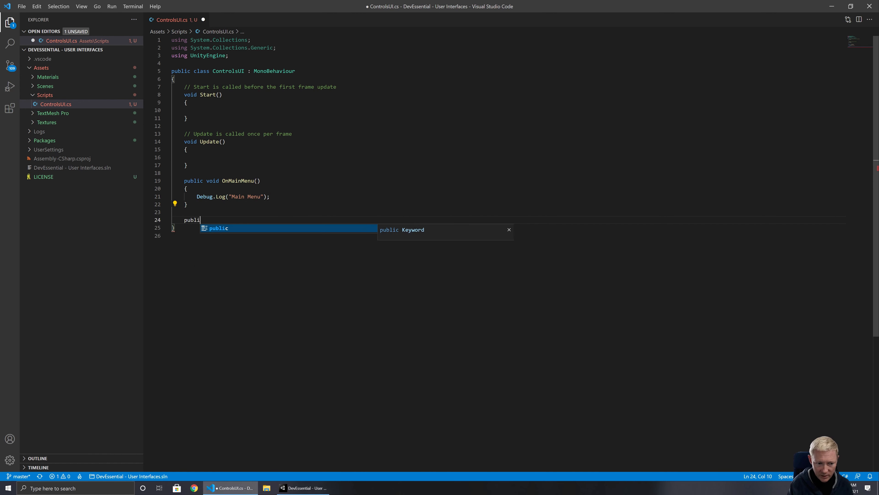
type("c void On")
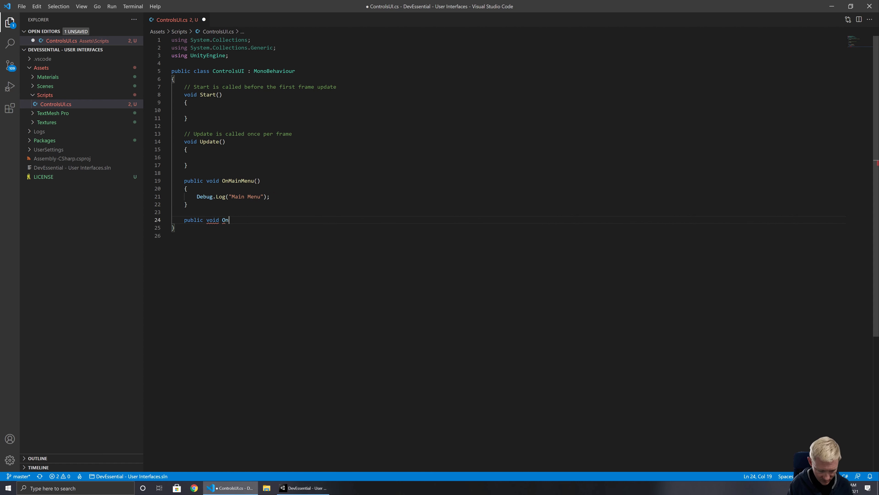
type("Settings(")
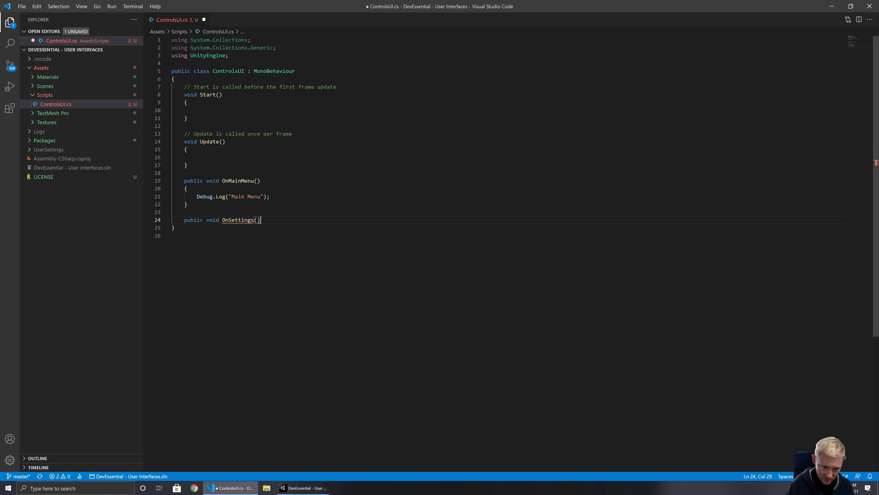
key("Return")
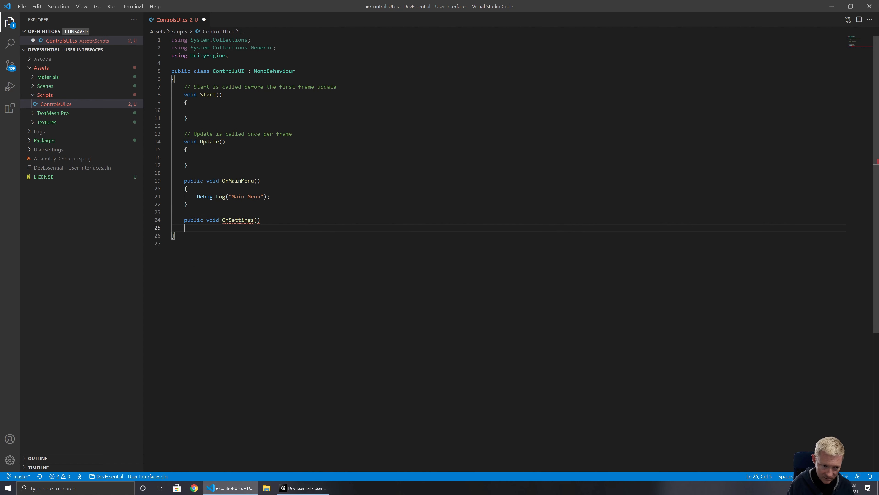
type("{")
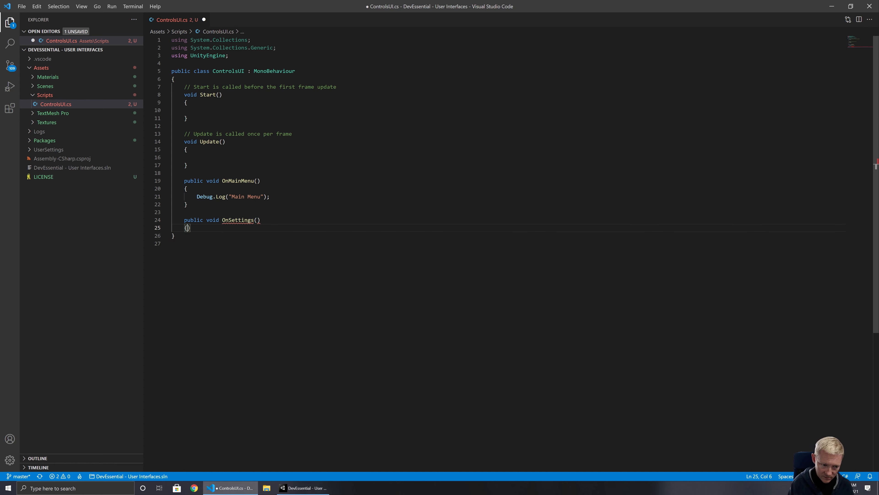
key("Return")
type("Debug.Log")
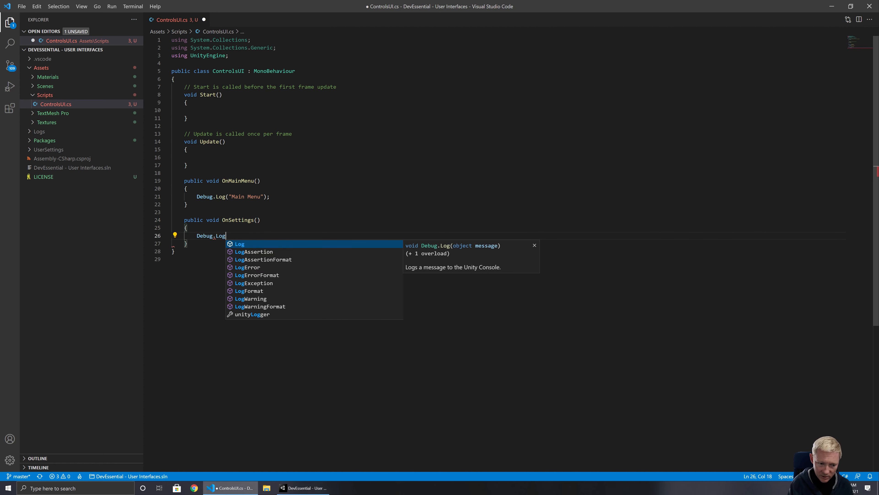
type("(\"Settings\");")
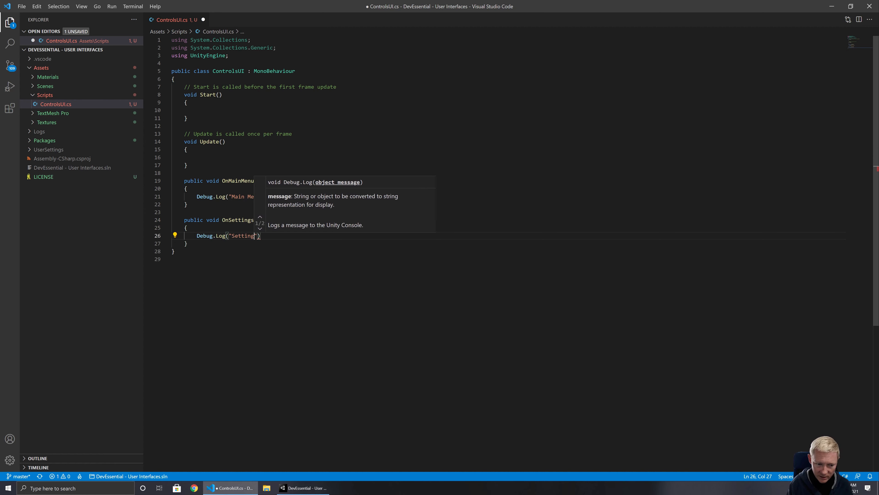
key("ctrl+s")
left_click(263, 220)
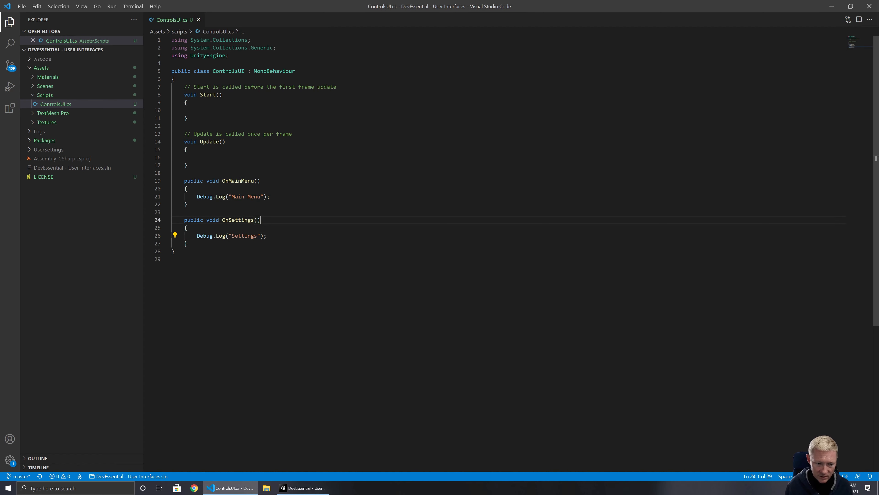
Switch to Unity and add an On Click event to the Main Menu button that calls ControlsUI.OnMainMenu on the Controls object.
left_click(305, 488)
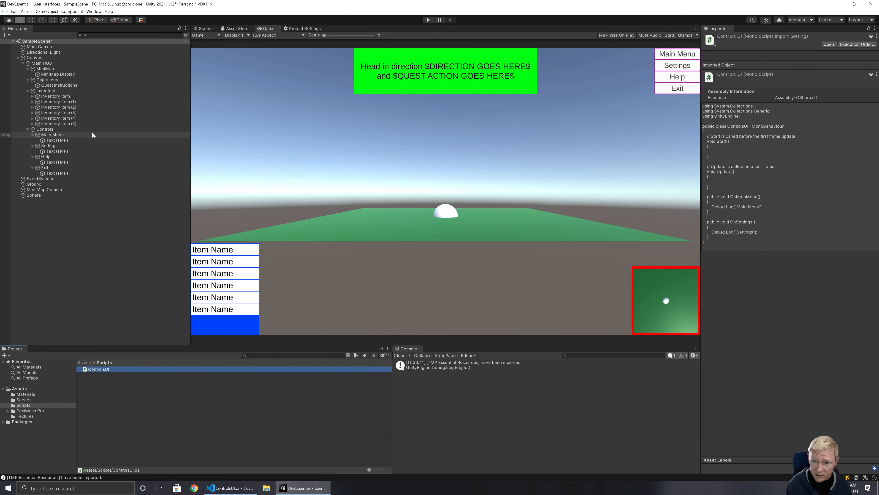
left_click(60, 135)
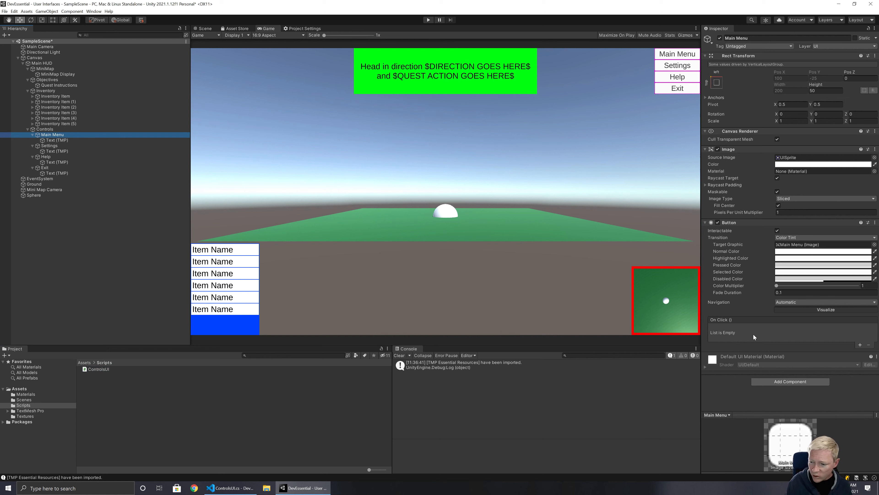
left_click(861, 345)
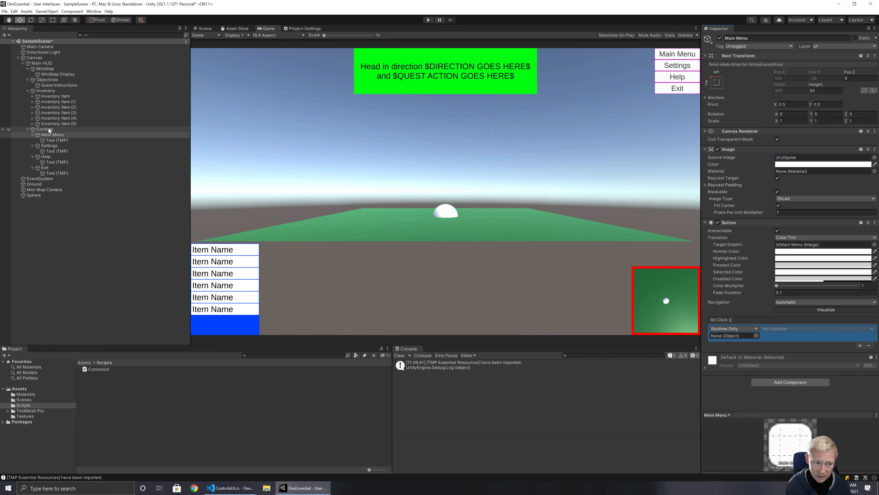
left_click_drag(48, 127, 728, 335)
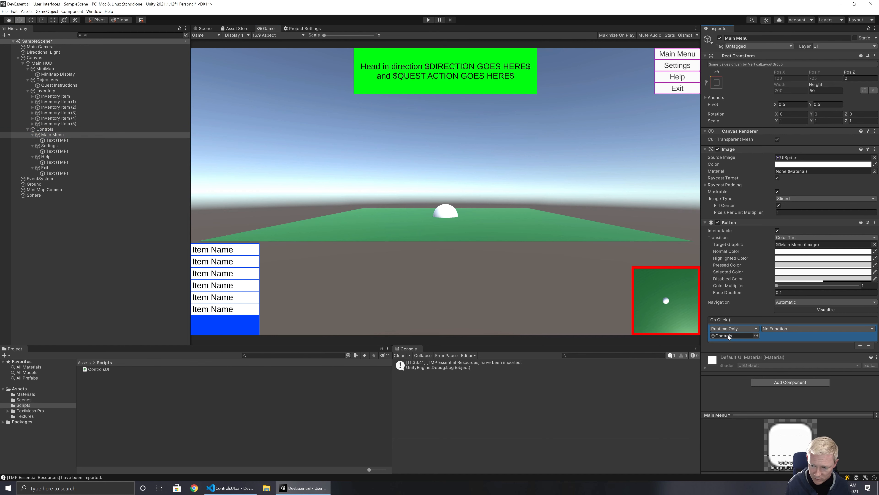
left_click(780, 329)
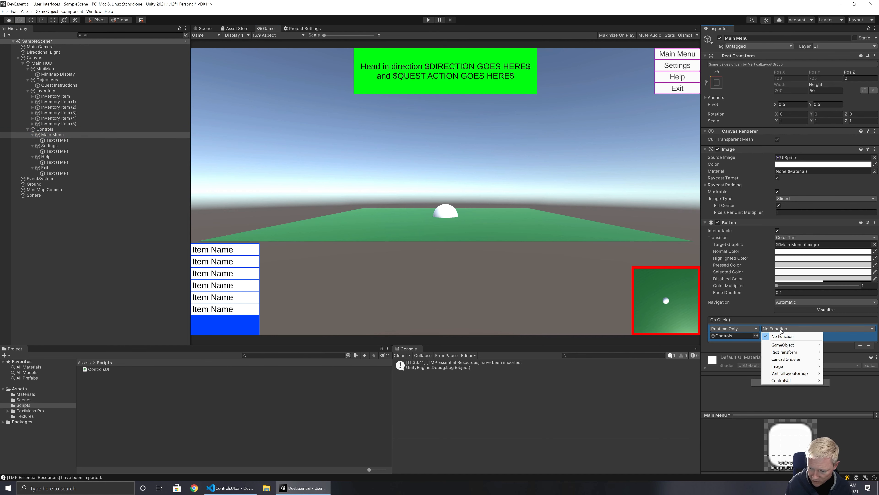
mouse_move(770, 381)
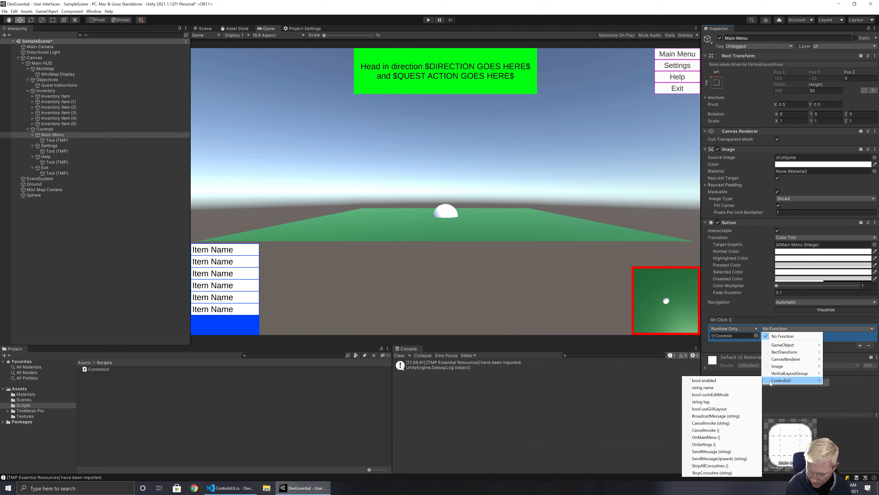
left_click(710, 438)
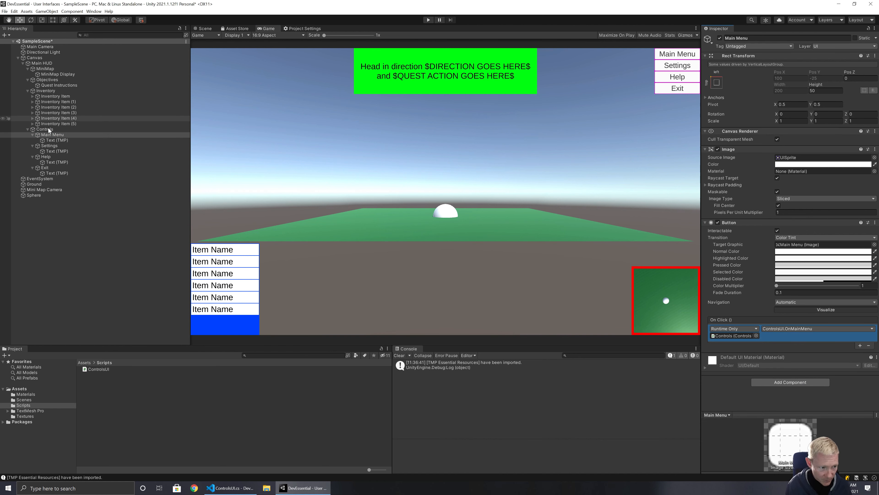
Add an On Click event to the Settings button that calls ControlsUI.OnSettings on the Controls object.
left_click(53, 145)
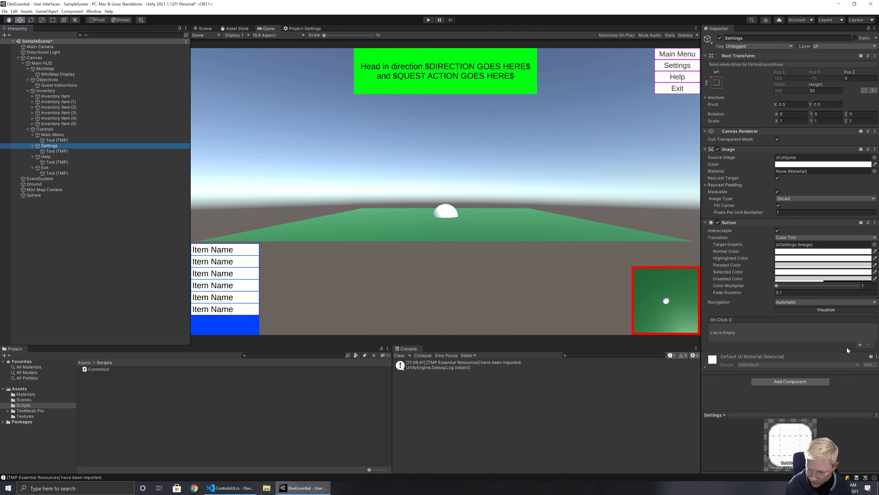
left_click(860, 346)
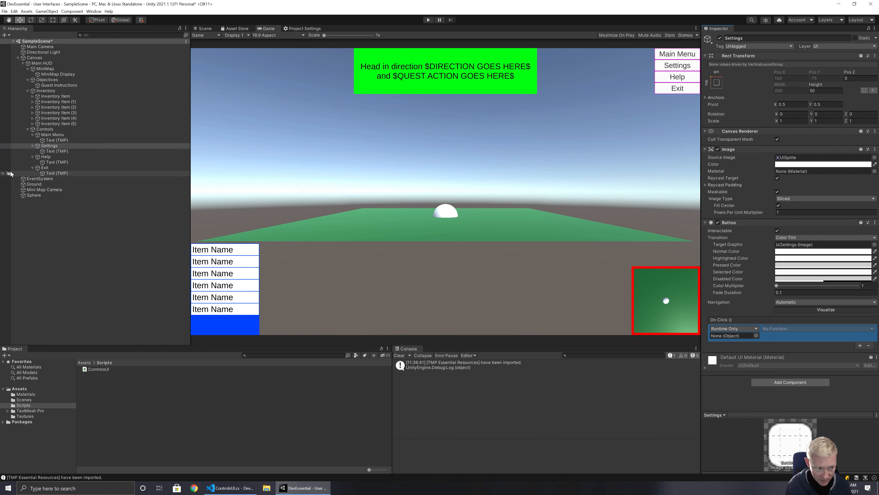
left_click_drag(42, 131, 730, 336)
left_click(775, 328)
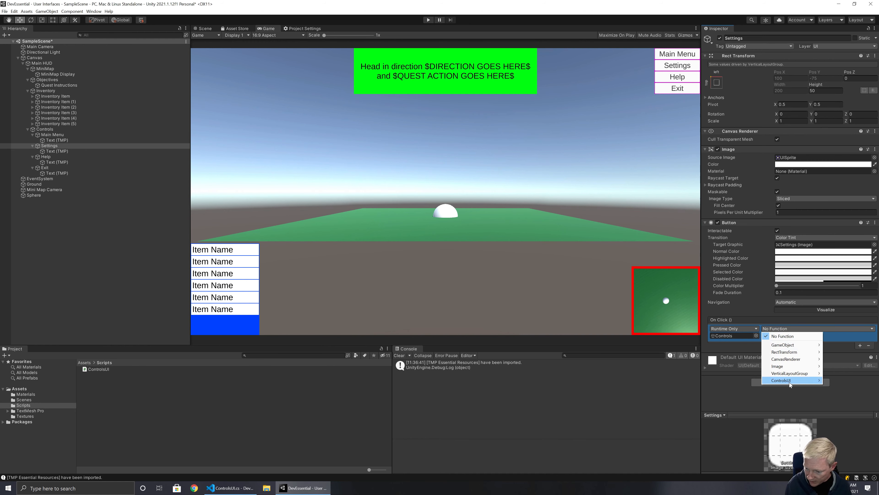
mouse_move(790, 381)
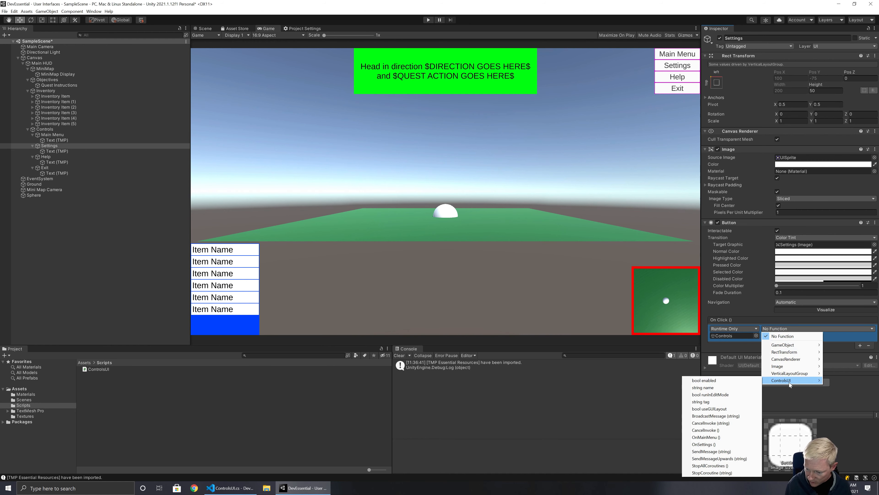
left_click(712, 444)
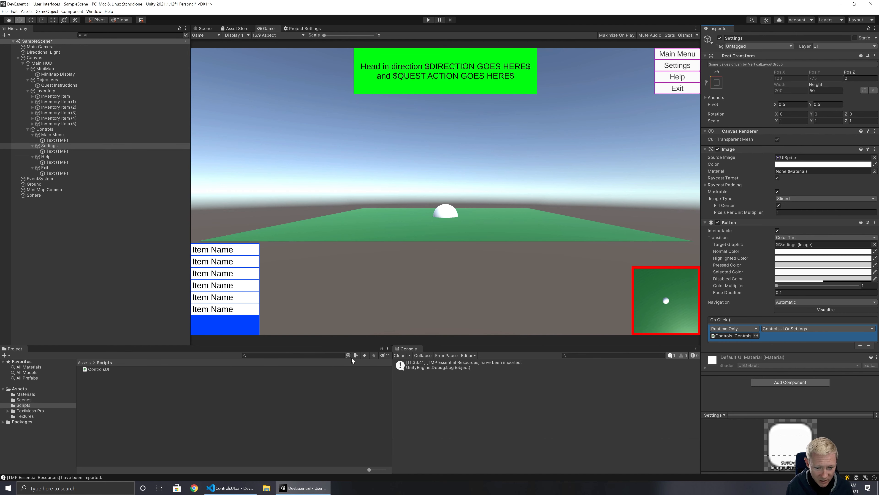
Create a C# script named ObjectivesUI in the Scripts folder and open it in Visual Studio Code.
right_click(115, 383)
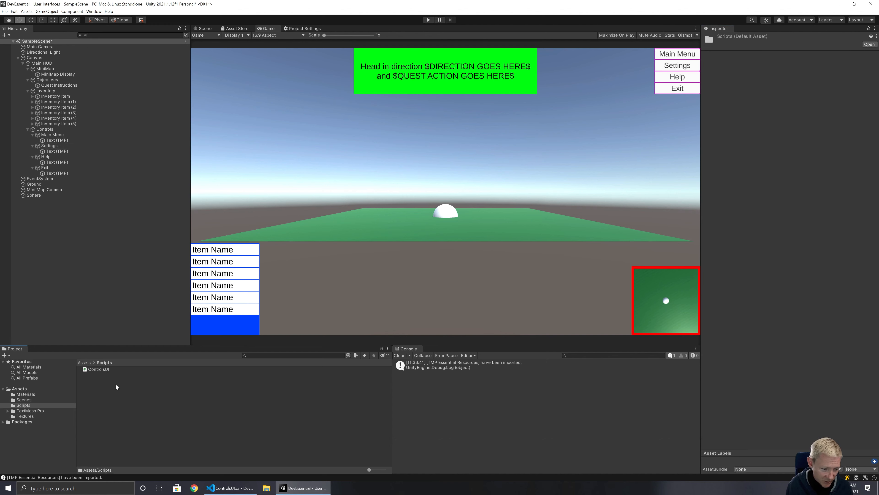
mouse_move(164, 231)
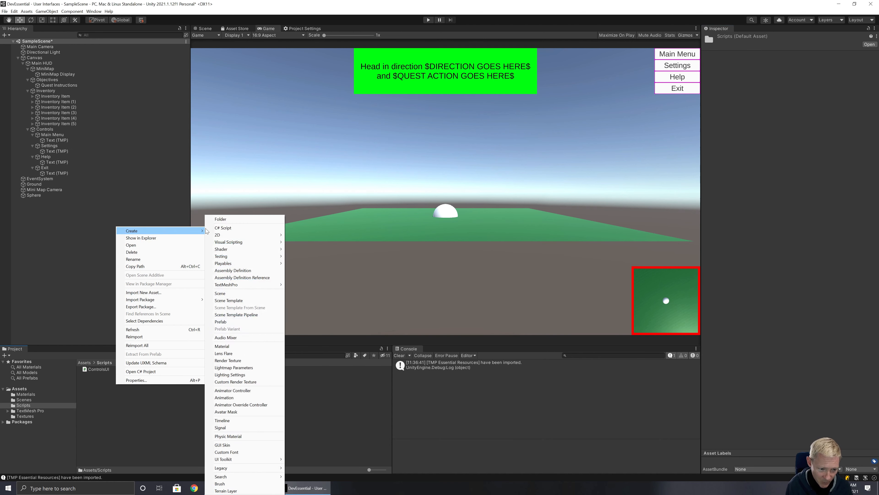
left_click(242, 228)
type("ObjectivesUI")
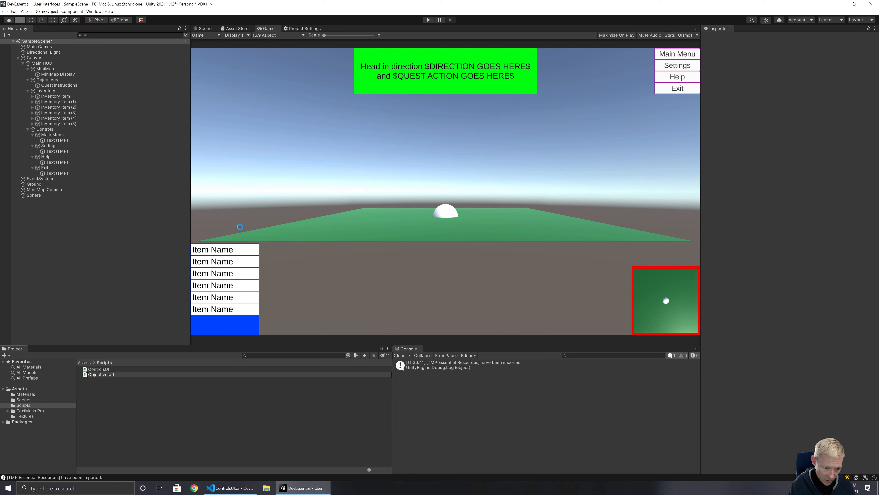
key("Return")
double_click(101, 374)
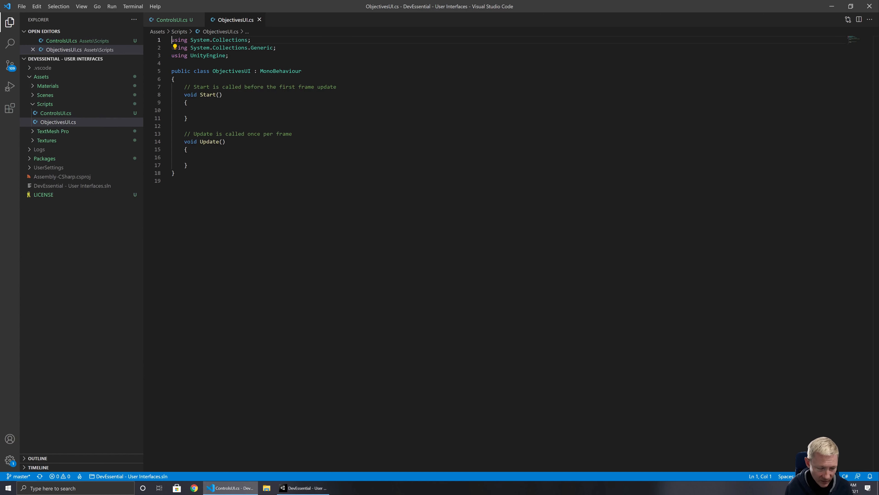
Add an empty public void OnChangeObjectivesText() method below Update in the ObjectivesUI class.
key("ctrl+End")
key("Up")
key("Up")
key("End")
key("Return")
key("Return")
type("public")
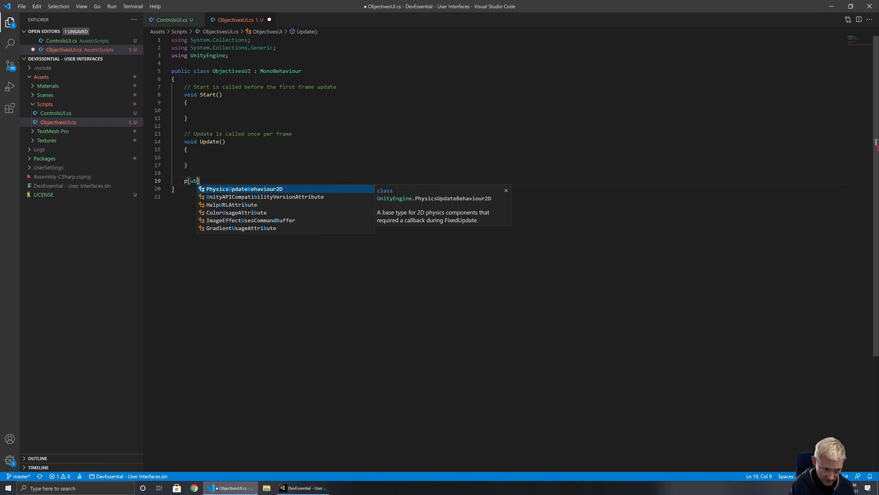
type(" void OnT")
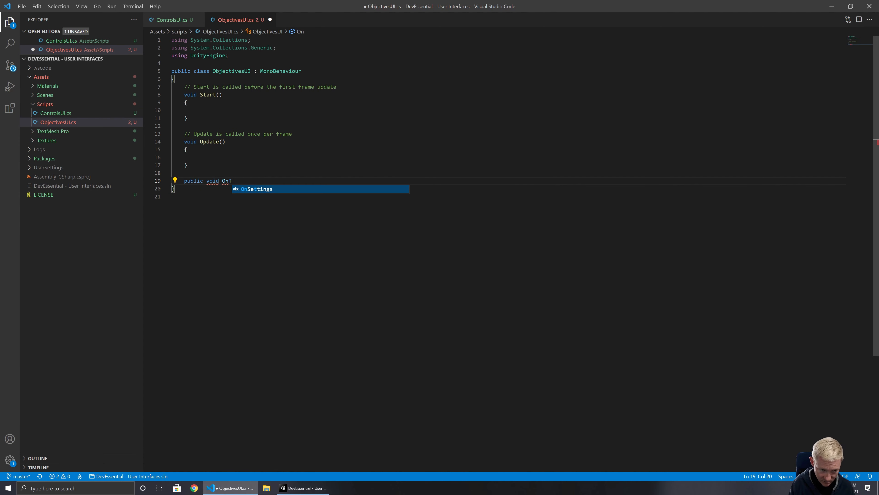
key("BackSpace")
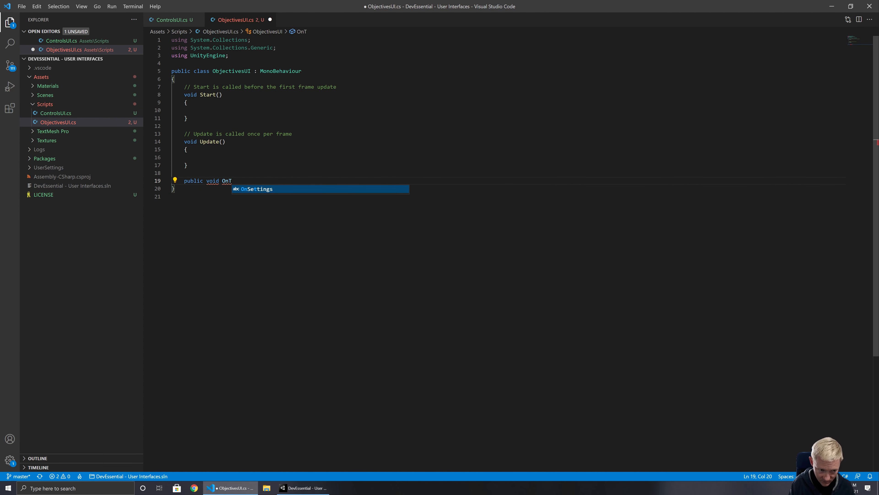
type("Chan")
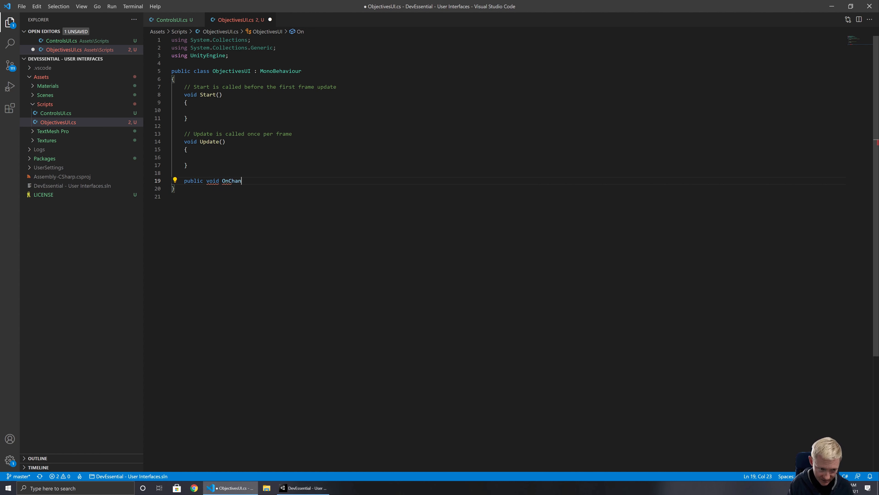
type("geObjectiv")
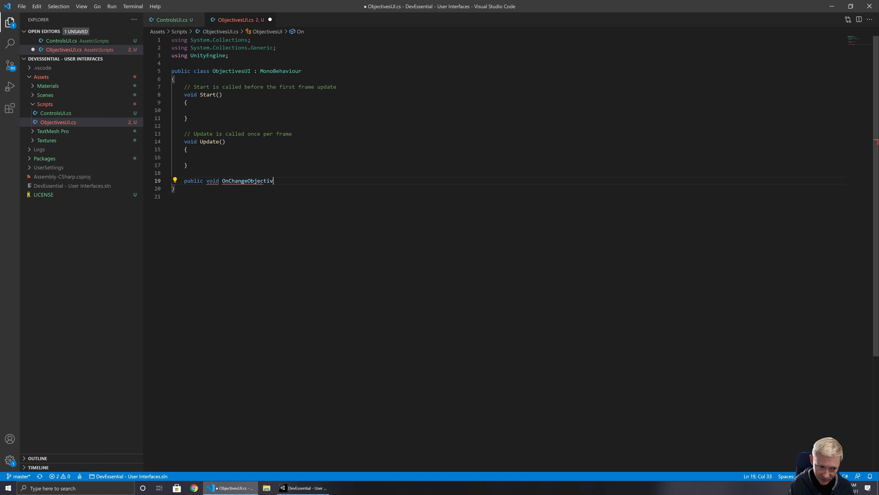
type("esText()")
key("Return")
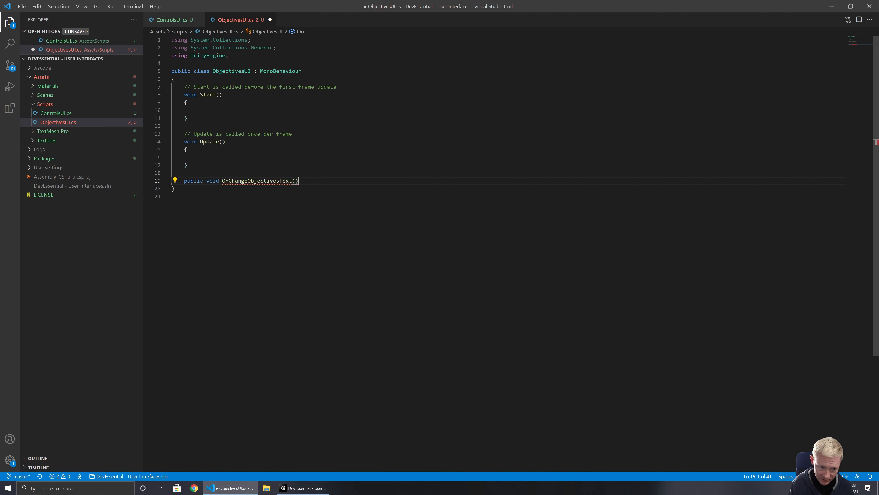
type("{")
key("Return")
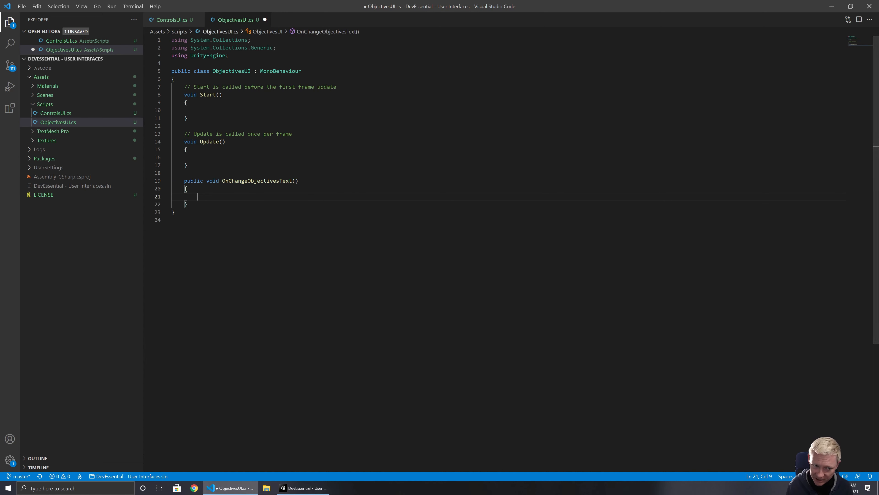
Add the directive "using TMPro;" below using UnityEngine, with the comment "// allow us to easily access TextMeshPro".
left_click(230, 55)
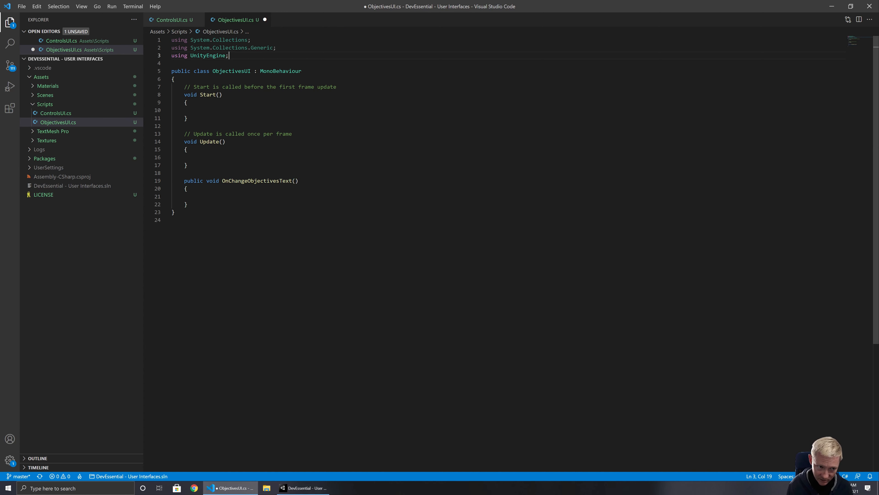
key("Return")
type("using ")
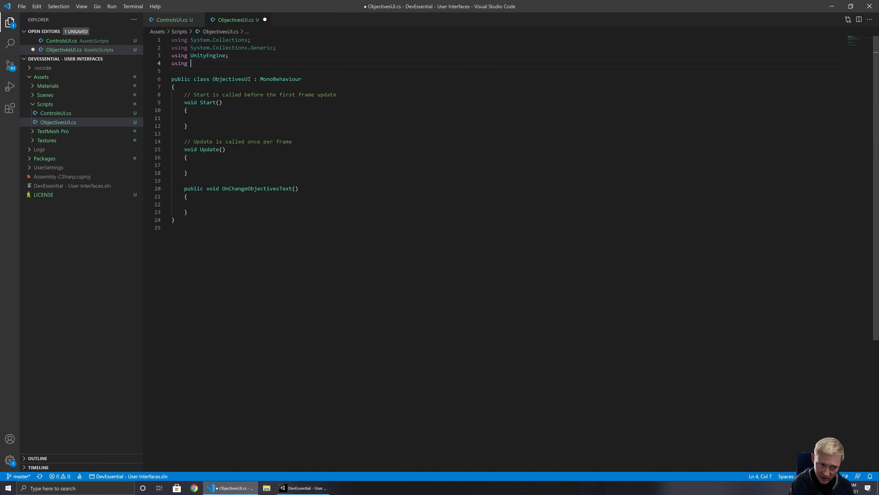
type("TMPro; // ")
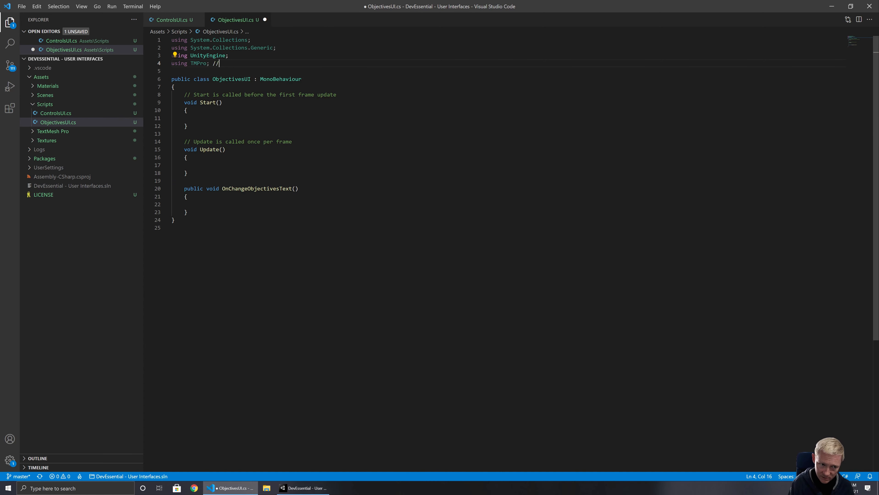
type("allow")
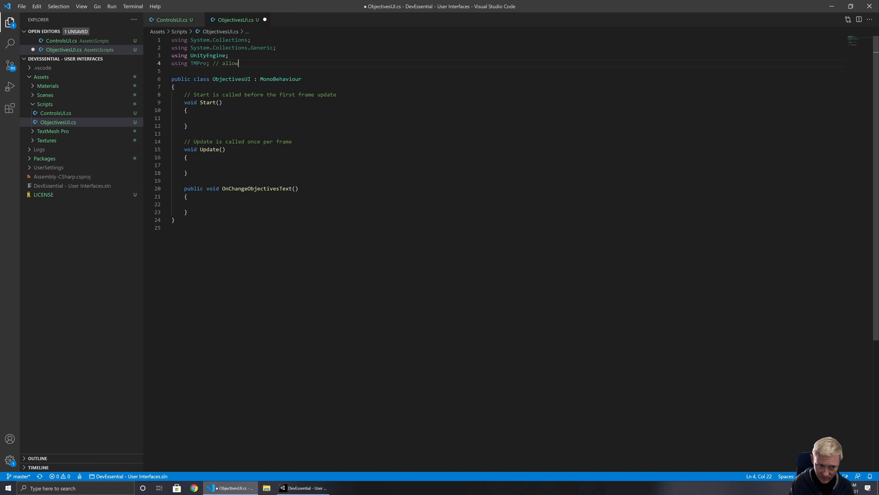
type(" us to ")
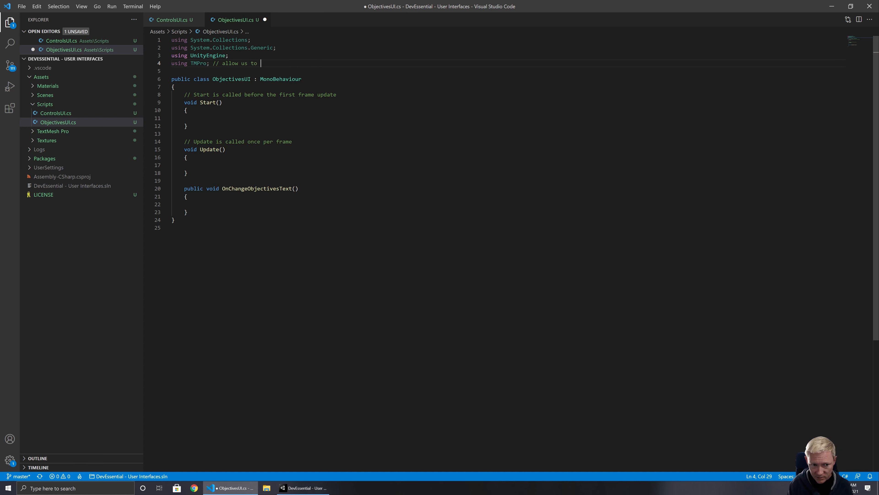
type("easily access Tx")
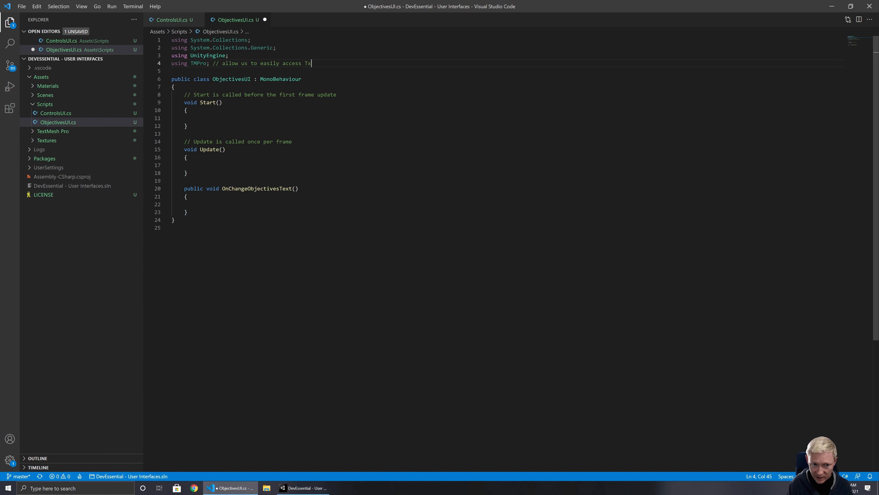
key("BackSpace")
type("extMeshPr")
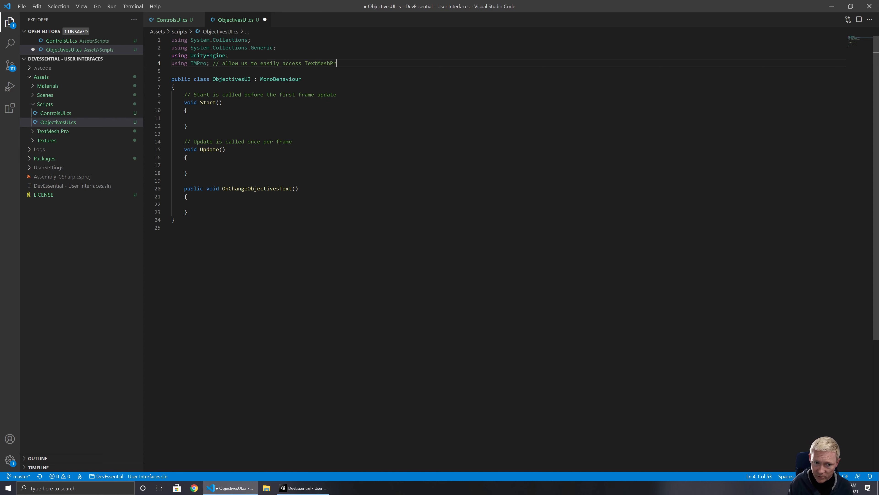
Declare a [SerializeField] TextMeshProUGUI field named ObjectivesText at the start of the ObjectivesUI class, above the Start comment.
key("Down")
key("Down")
key("Down")
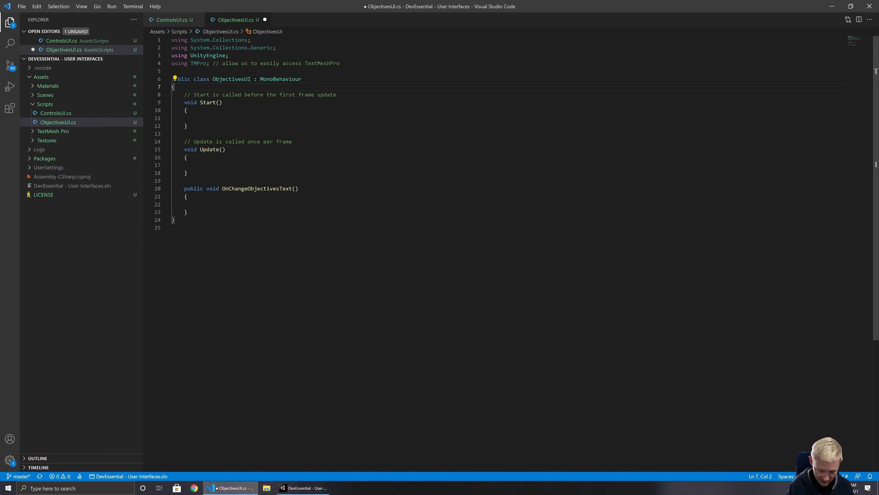
key("Return")
type("[Sr")
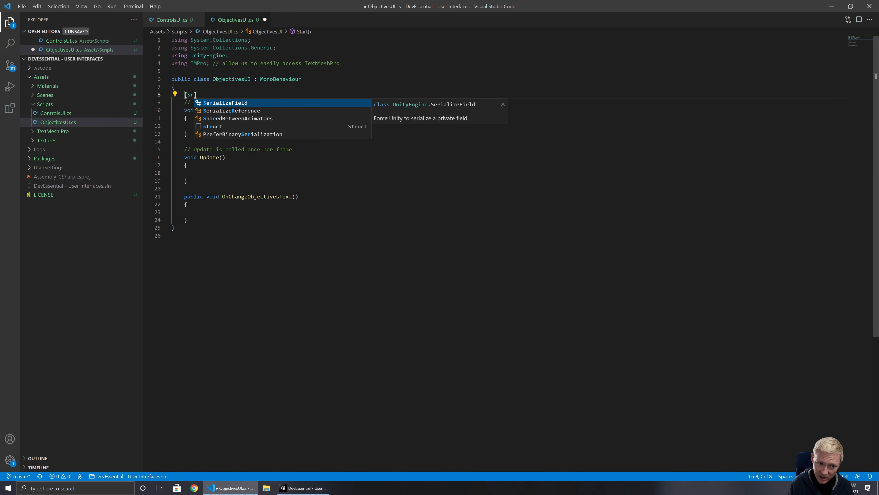
key("Tab")
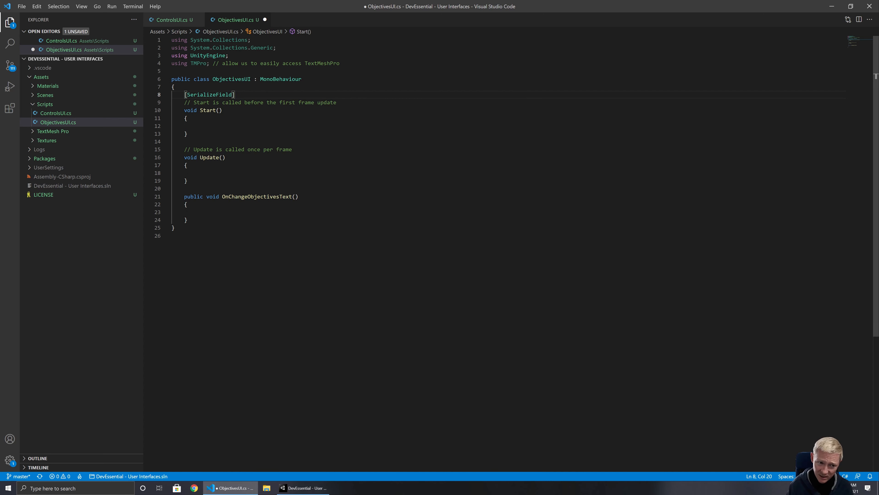
type("TMpro")
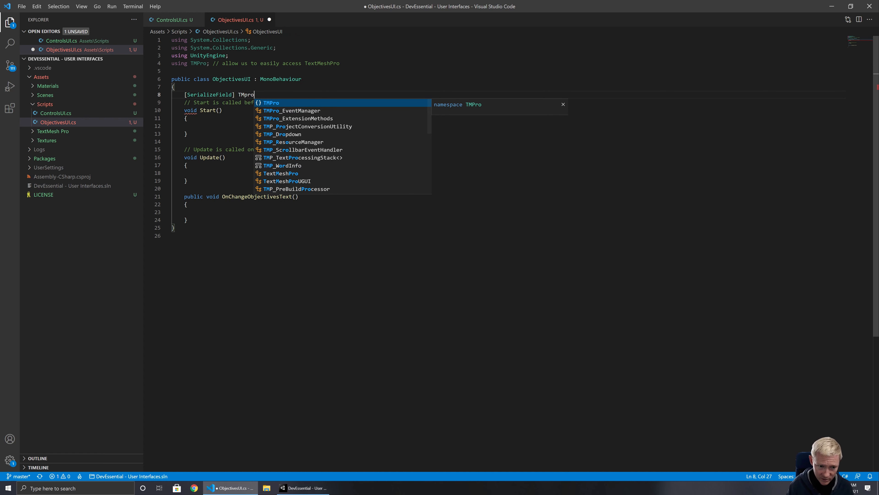
left_click(298, 181)
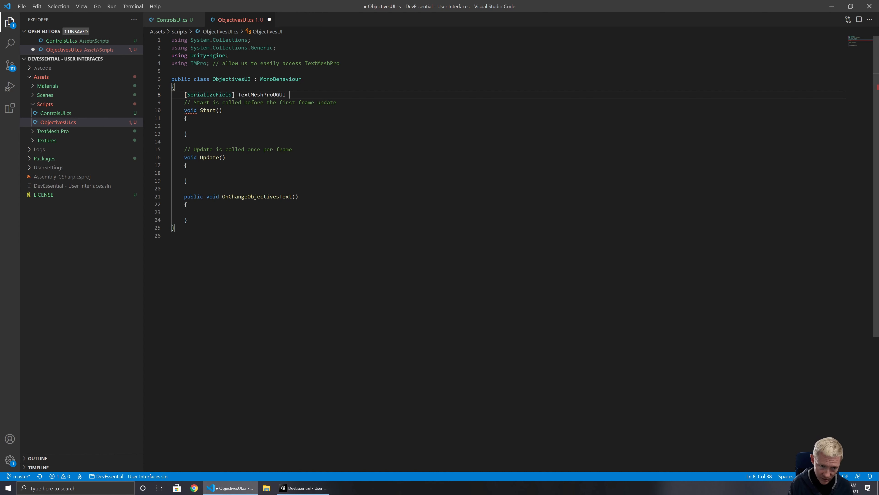
type("Object")
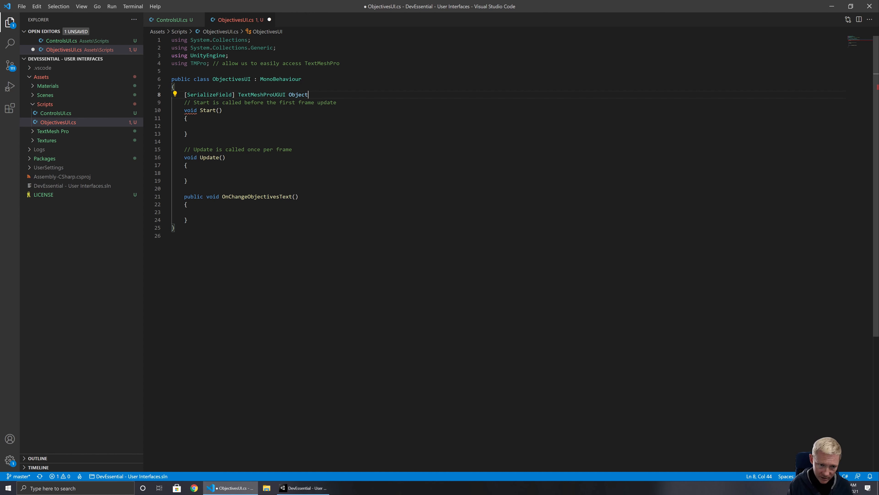
type("ivesText;")
key("Return")
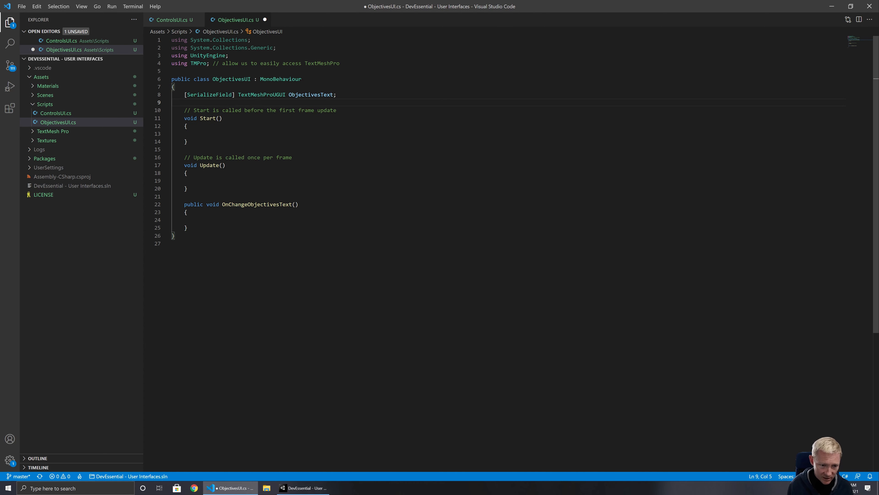
Make OnChangeObjectivesText set ObjectivesText.text to "Text has been changed", and save the script.
double_click(308, 94)
key("ctrl+c")
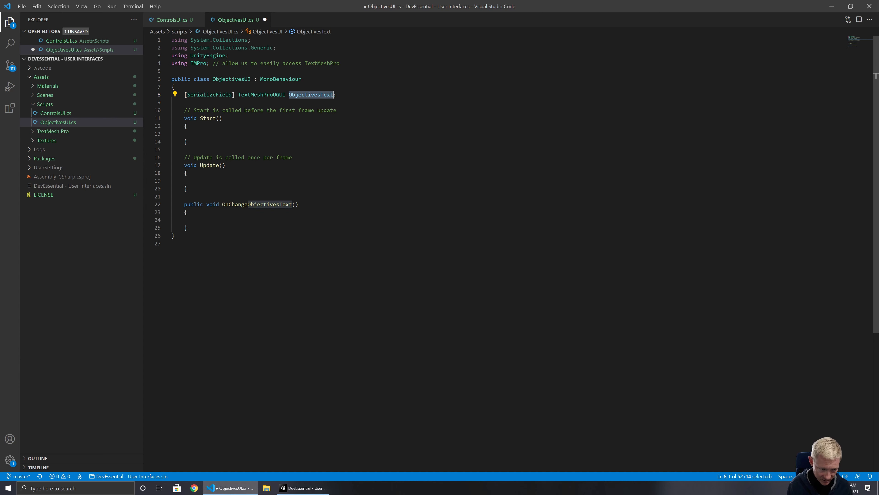
left_click(173, 220)
key("Tab")
key("Tab")
key("ctrl+v")
type(".")
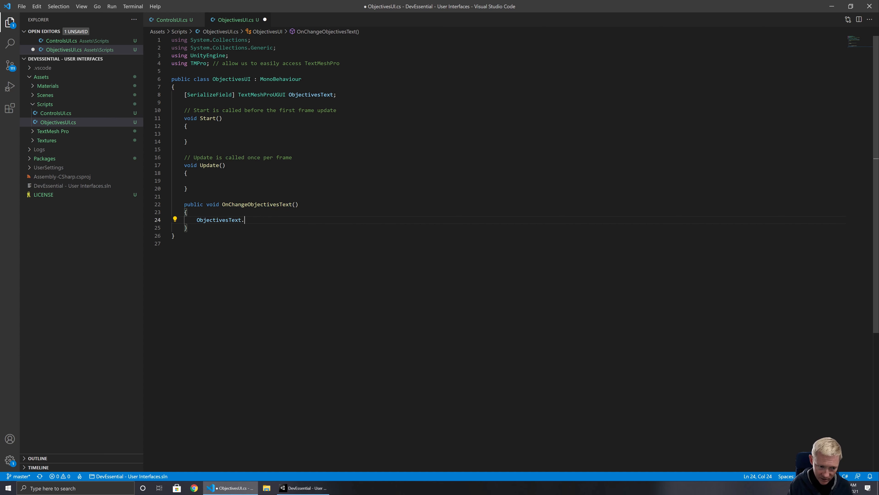
type("text")
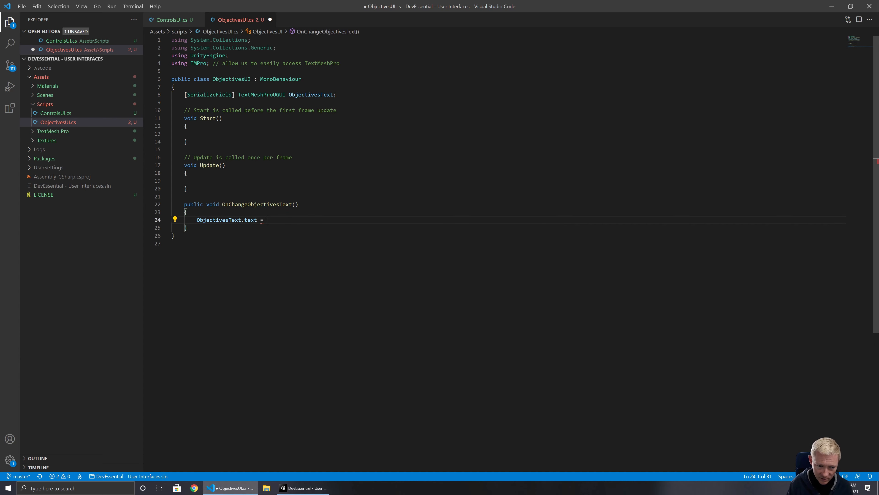
type(" = \"Text has b")
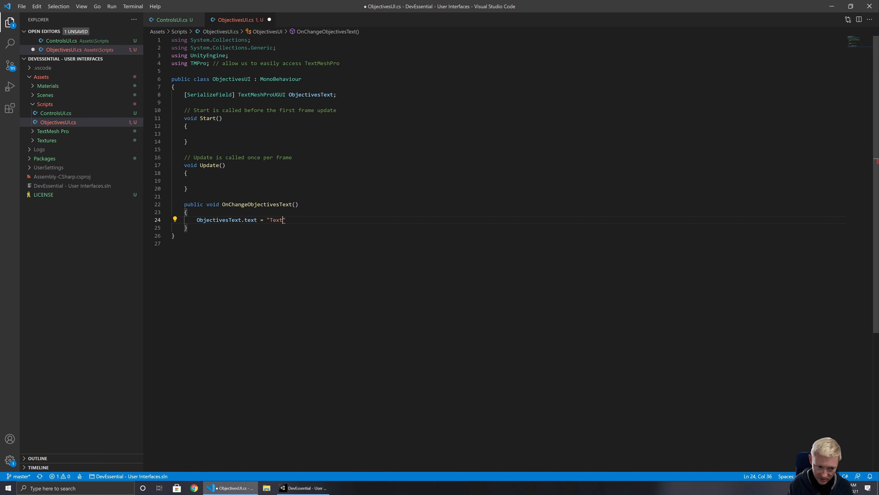
type("een change")
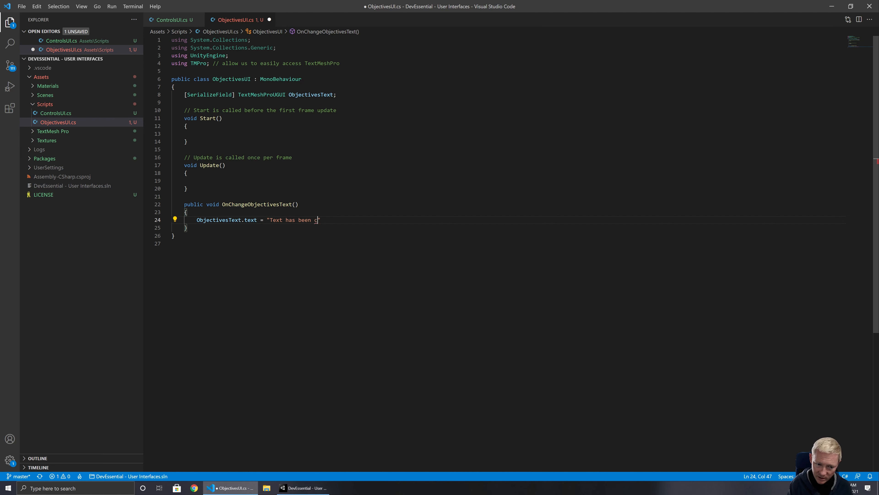
type("d\"")
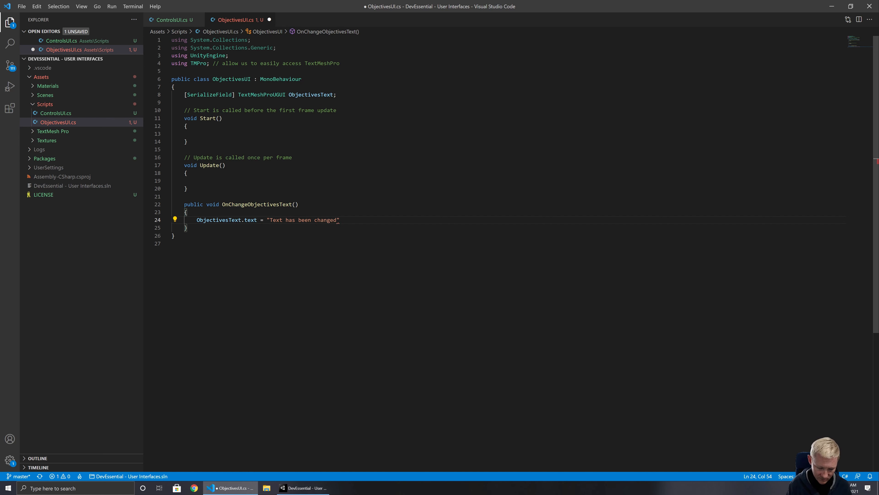
type(";")
key("ctrl+s")
Switch to Unity, attach the ObjectivesUI script to the Objectives object and assign Quest Instructions as its Objectives Text.
left_click(303, 488)
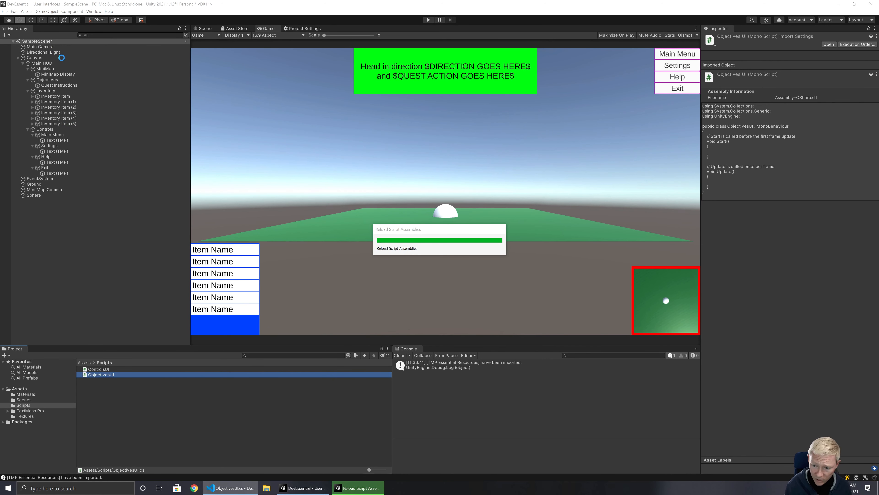
left_click(46, 79)
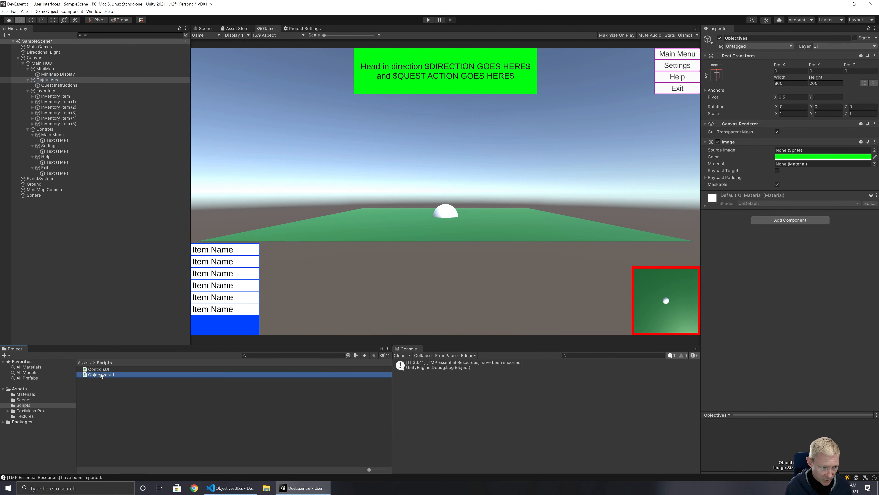
left_click_drag(100, 374, 45, 80)
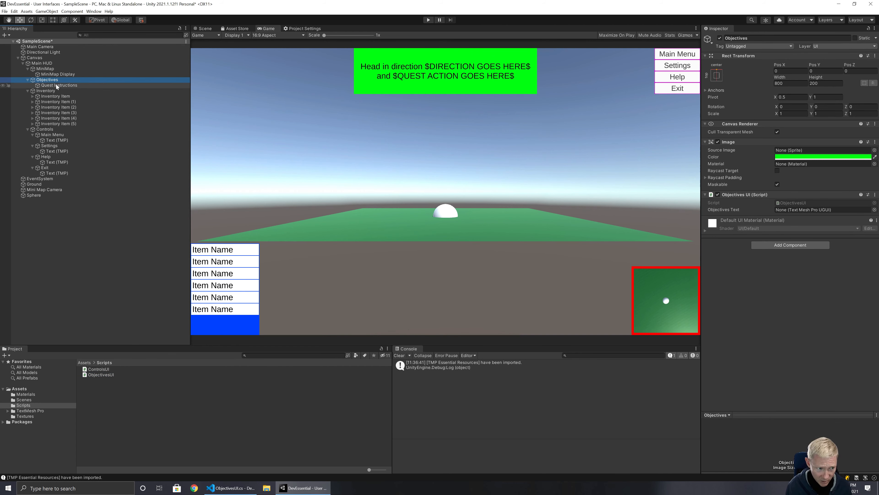
left_click_drag(56, 84, 791, 211)
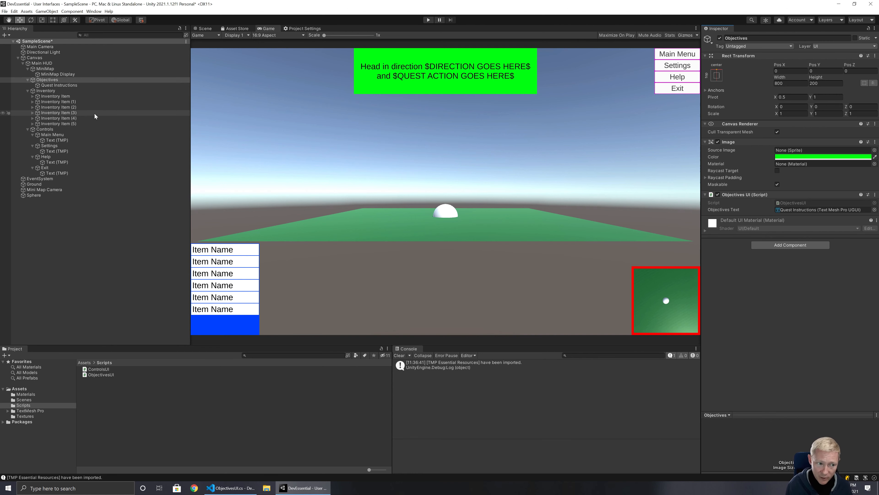
Add an On Click event to the Help button that calls ObjectivesUI.OnChangeObjectivesText on the Objectives object.
left_click(45, 157)
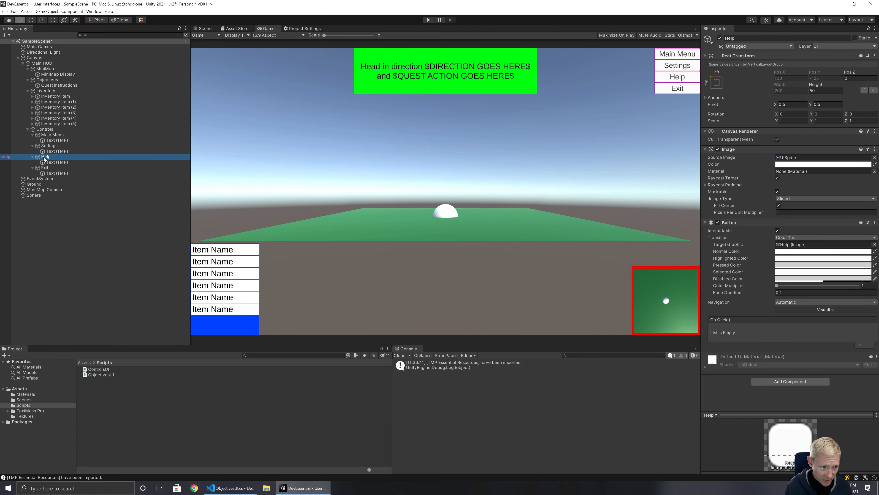
left_click(860, 345)
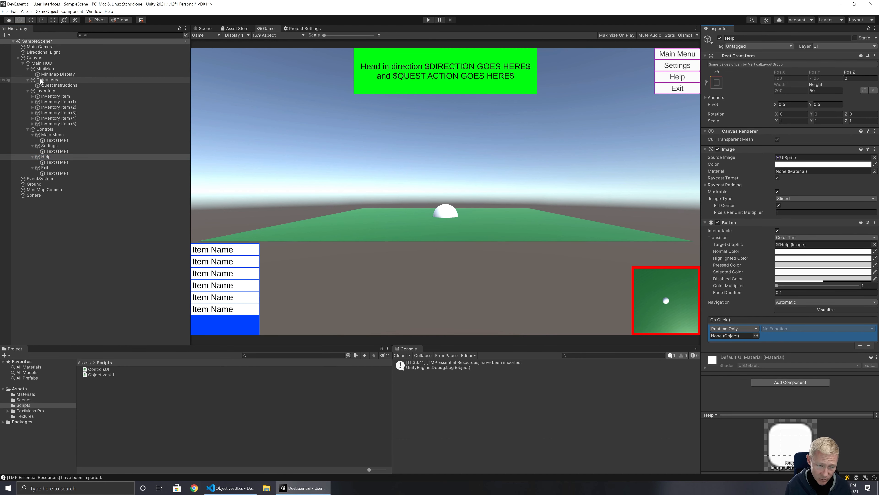
left_click_drag(40, 79, 746, 335)
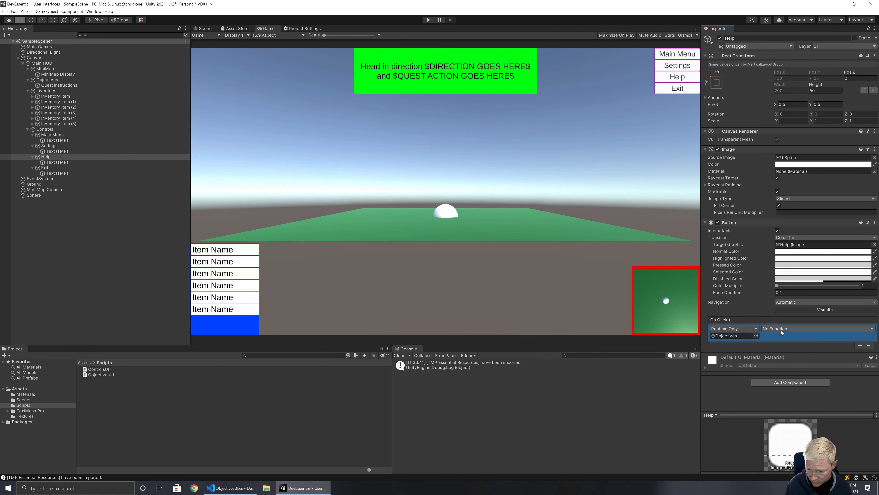
left_click(785, 328)
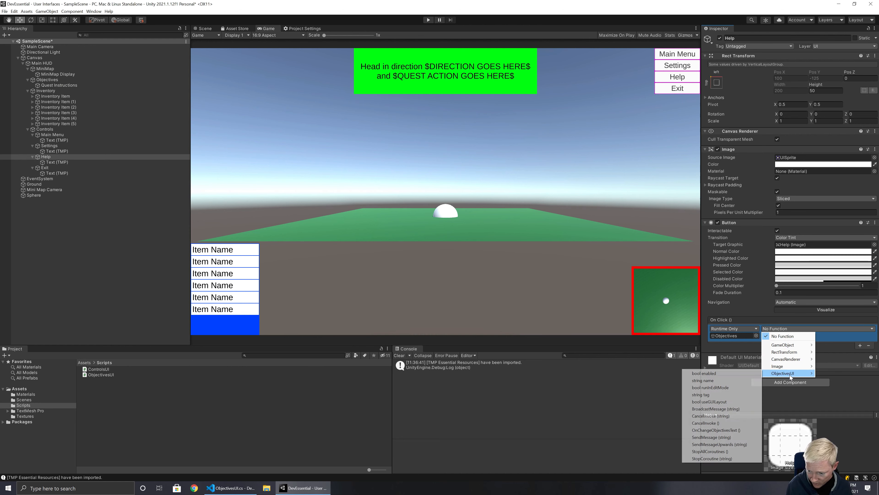
mouse_move(789, 374)
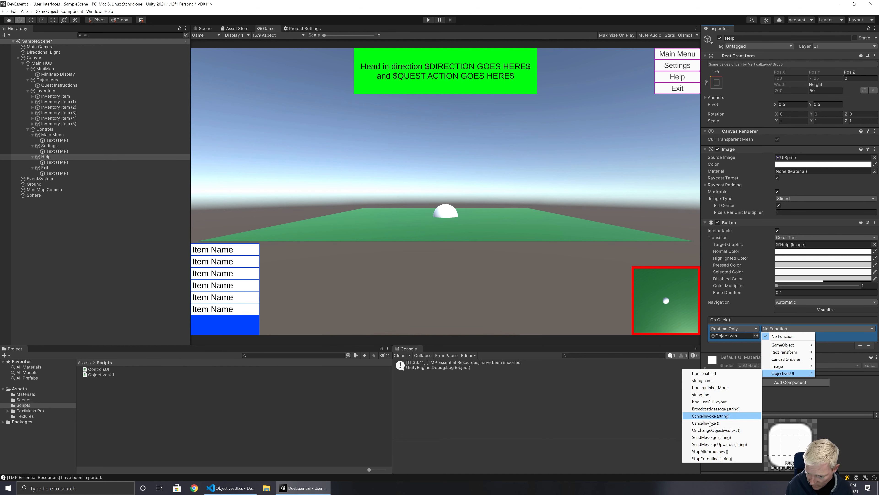
left_click(715, 430)
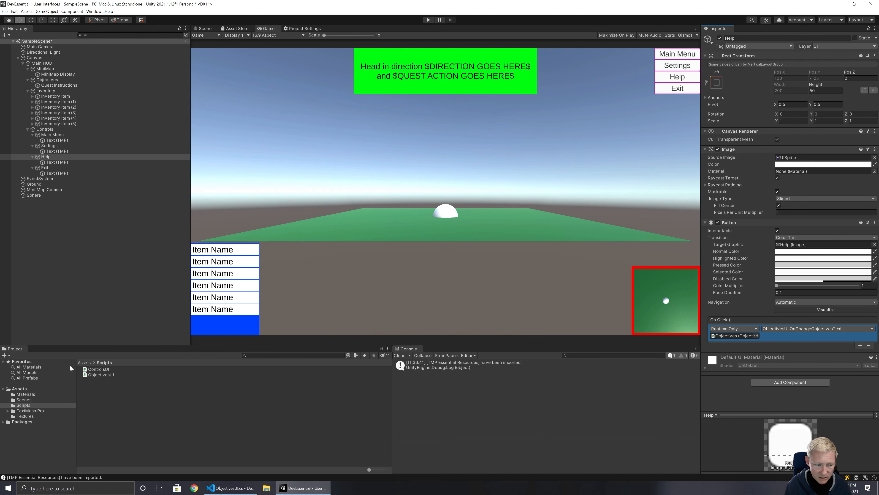
Run the scene, test the Main Menu, Settings and Help buttons in the HUD, and stop playback.
left_click(429, 20)
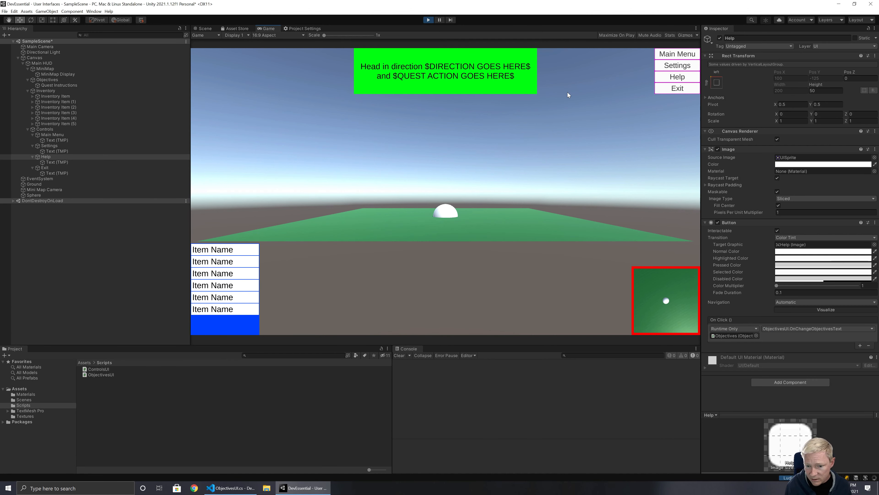
left_click(672, 56)
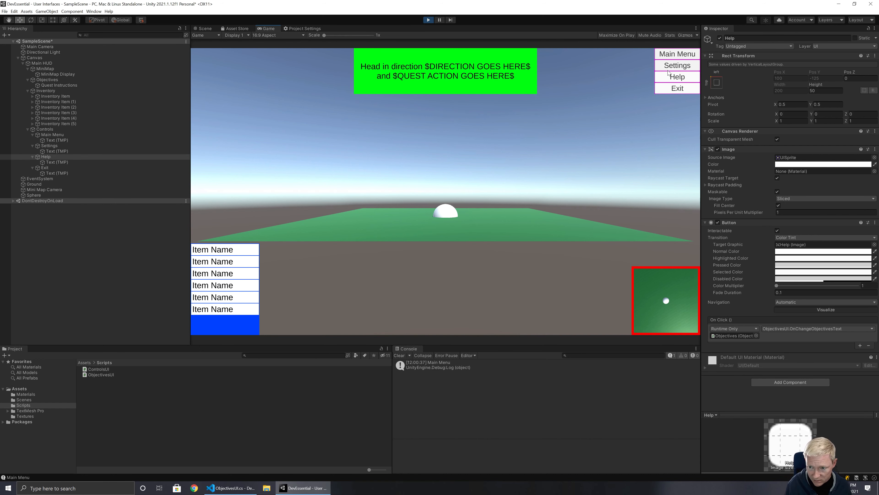
left_click(673, 65)
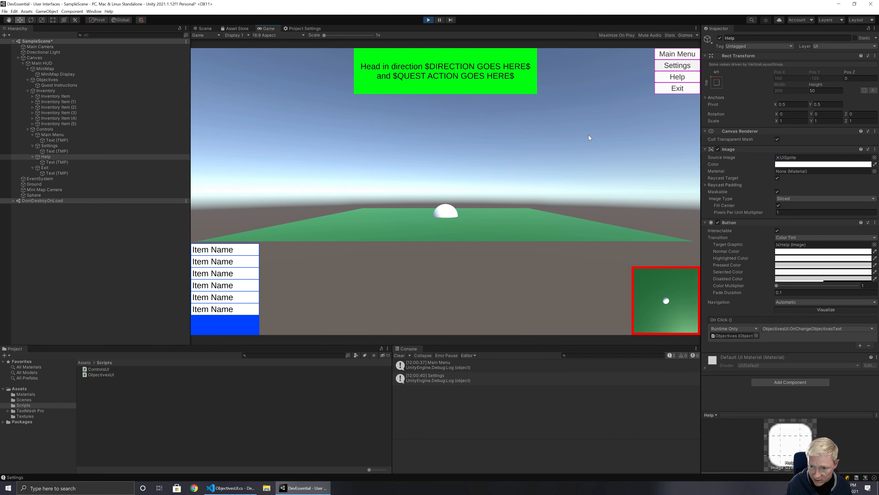
left_click(673, 78)
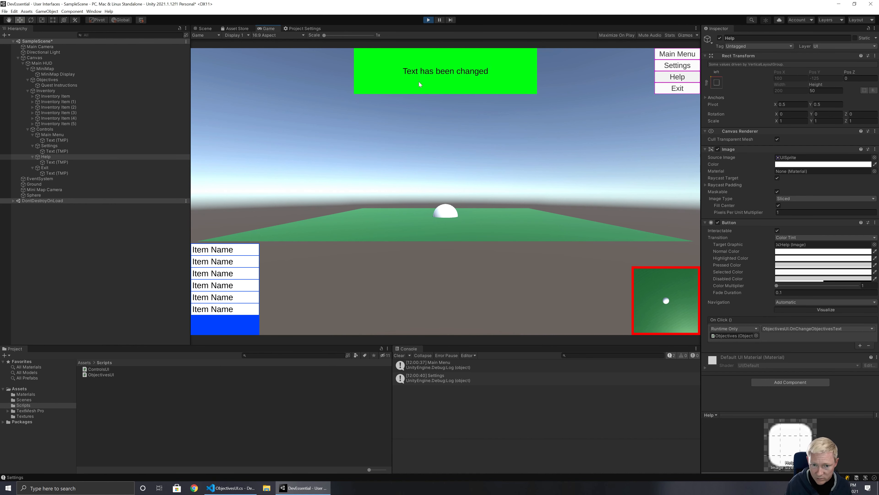
left_click(428, 19)
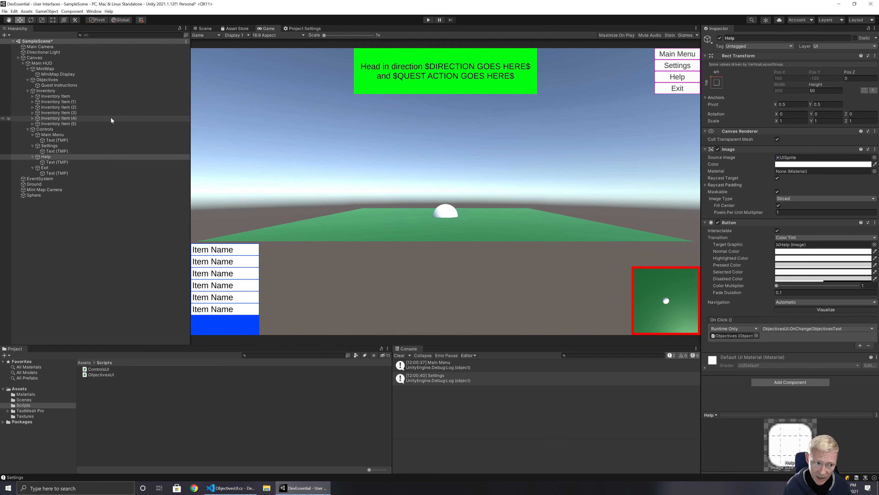
Wrap $DIRECTION GOES HERE$ in <b> and </b> tags in the Quest Instructions text.
left_click(60, 85)
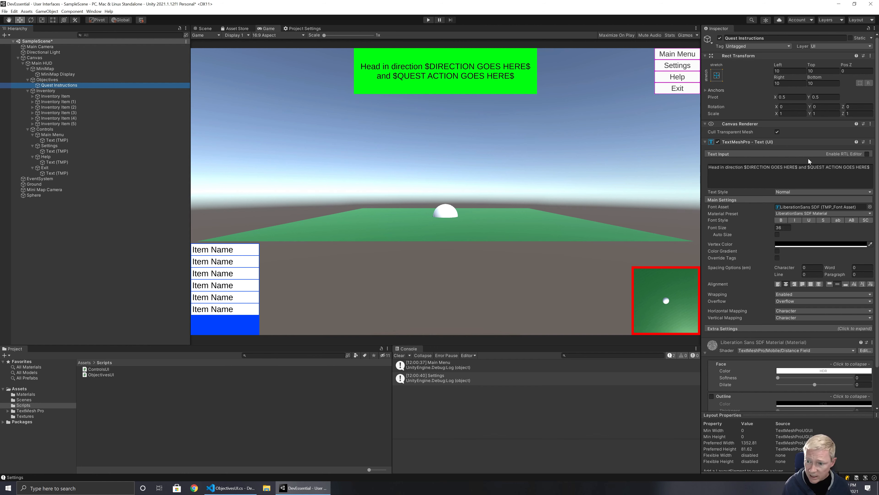
left_click(744, 167)
left_click(744, 168)
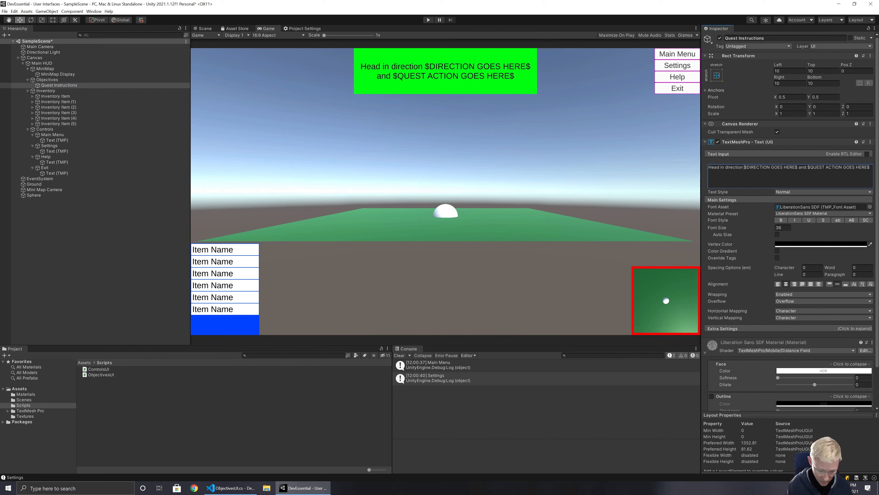
type("<b>")
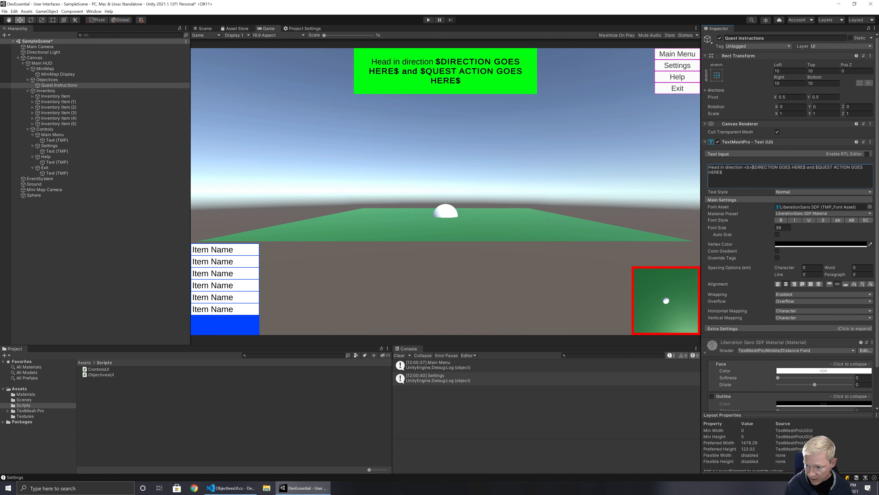
type("</b>")
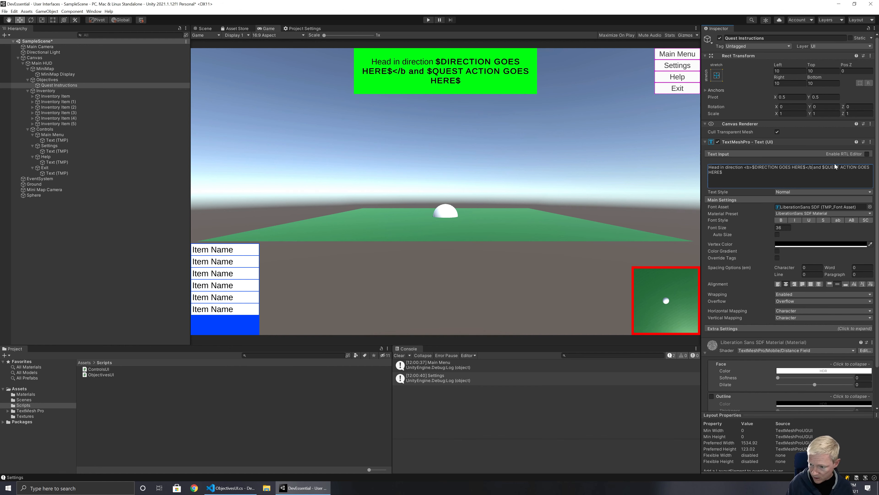
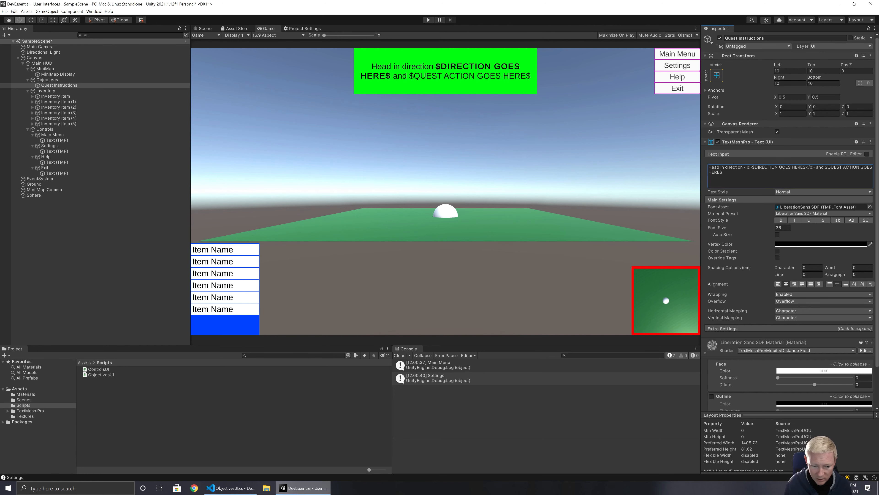
Switch to Visual Studio Code and wrap the word "changed" in <b> and </b> tags in the OnChangeObjectivesText string.
left_click(249, 489)
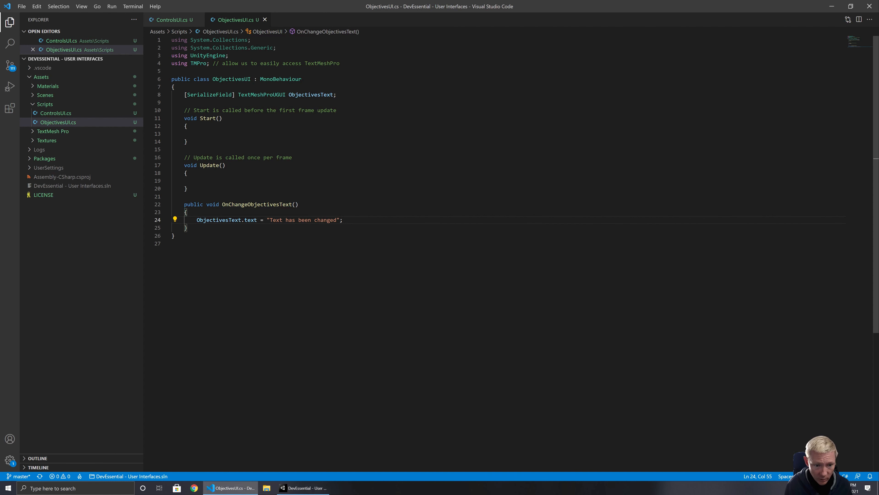
left_click(314, 220)
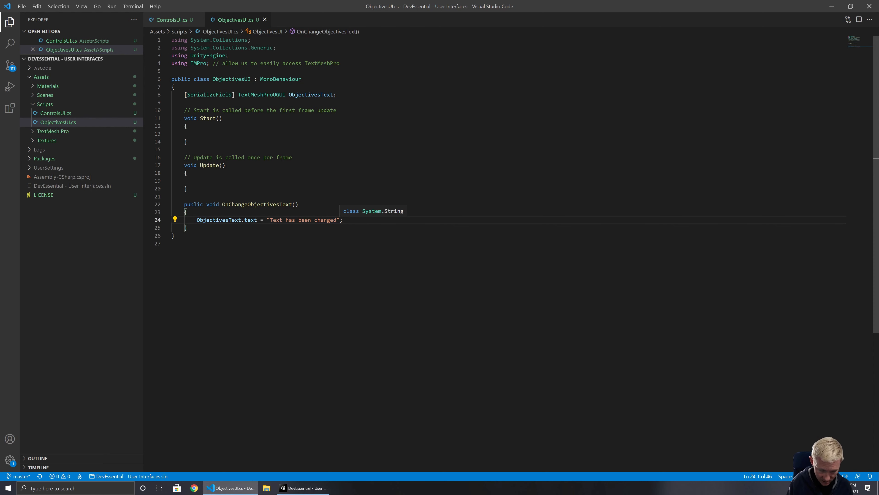
type("<b>")
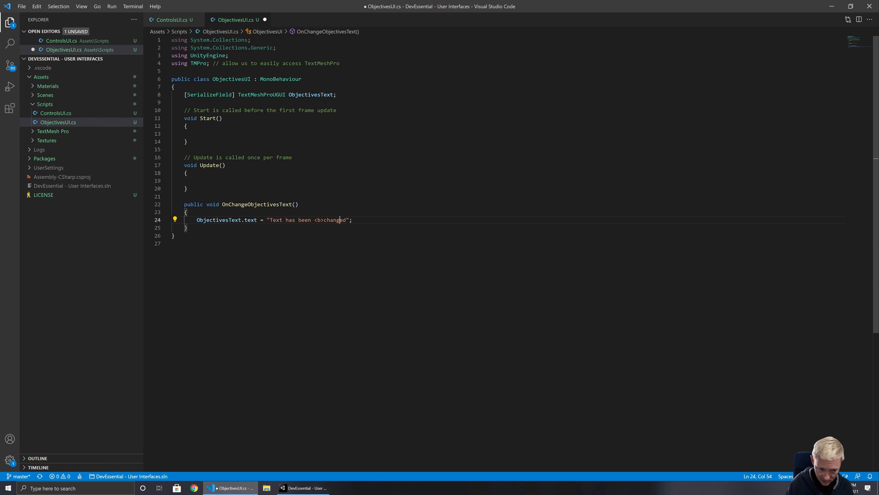
key("Right")
key("Right")
type("</b")
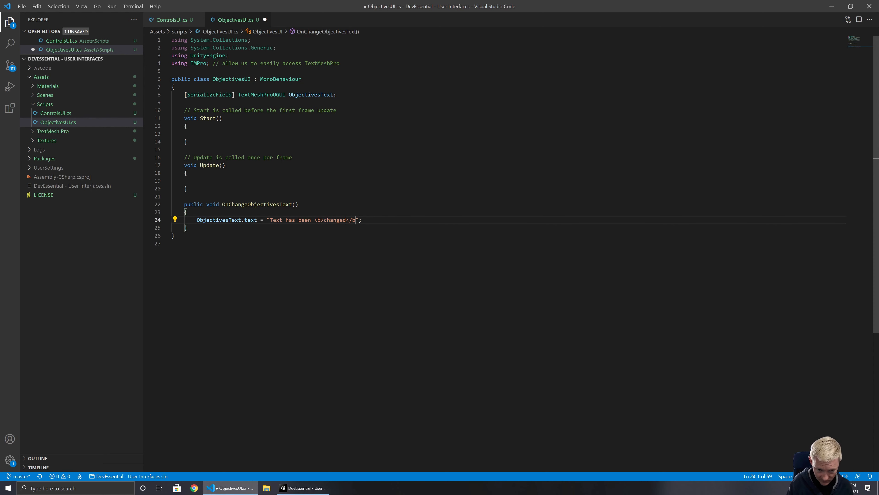
type(">")
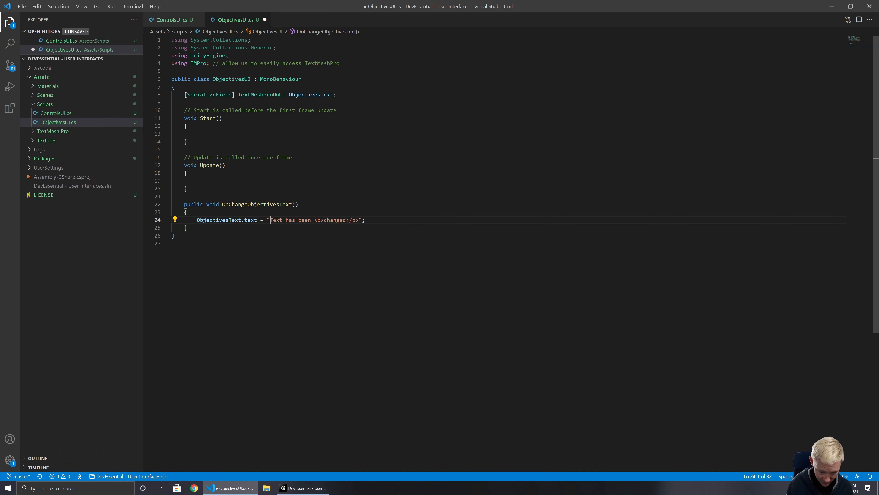
Wrap the word "Text" in <i> and </i> tags in the same string and save the ObjectivesUI script.
type("<i>")
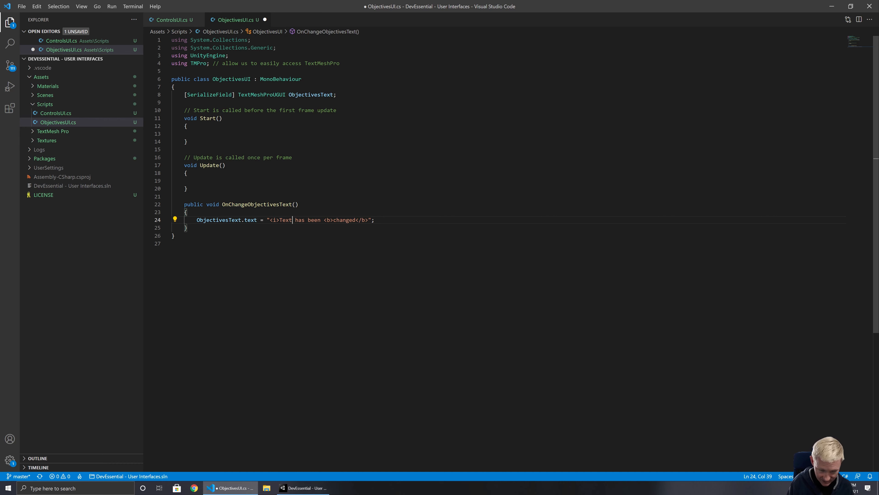
type("</i>")
key("ctrl+s")
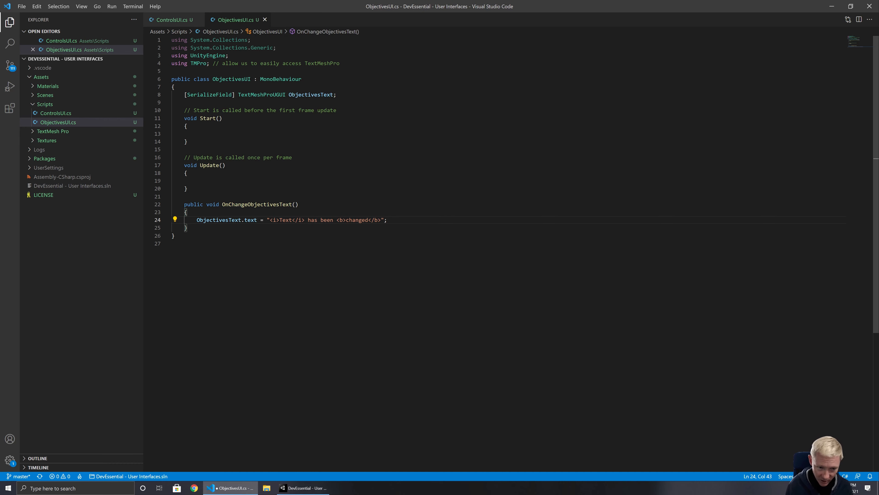
Switch to Unity, run the scene to check the formatted objectives text, and stop playback.
left_click(303, 488)
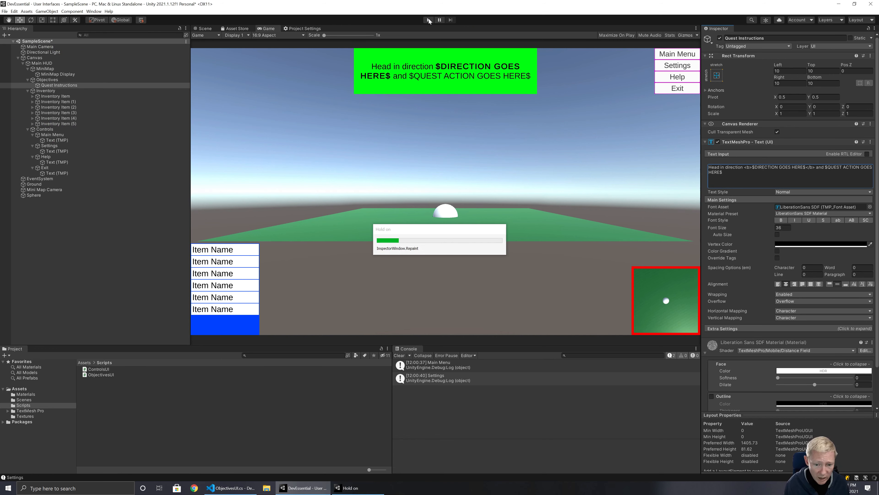
left_click(429, 20)
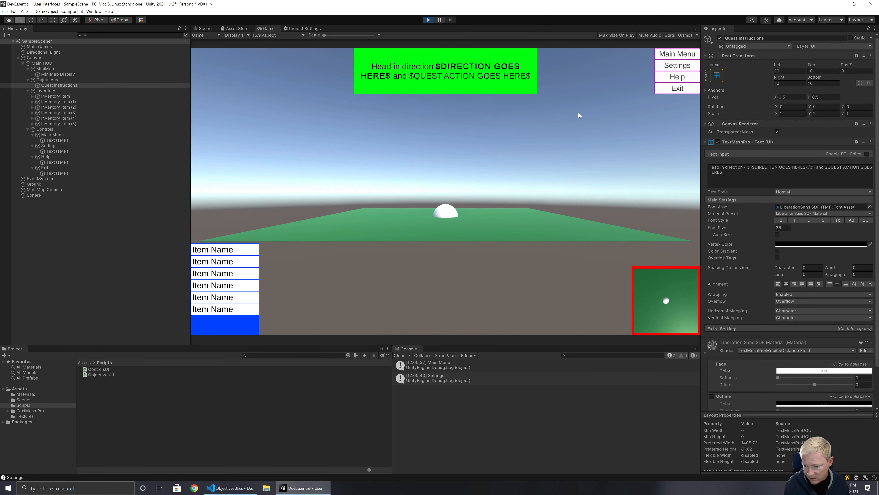
left_click(430, 20)
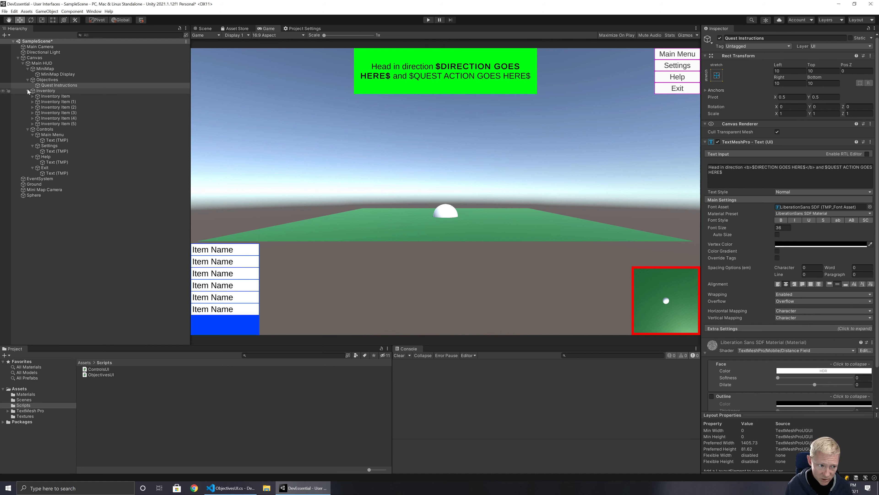
right_click(42, 222)
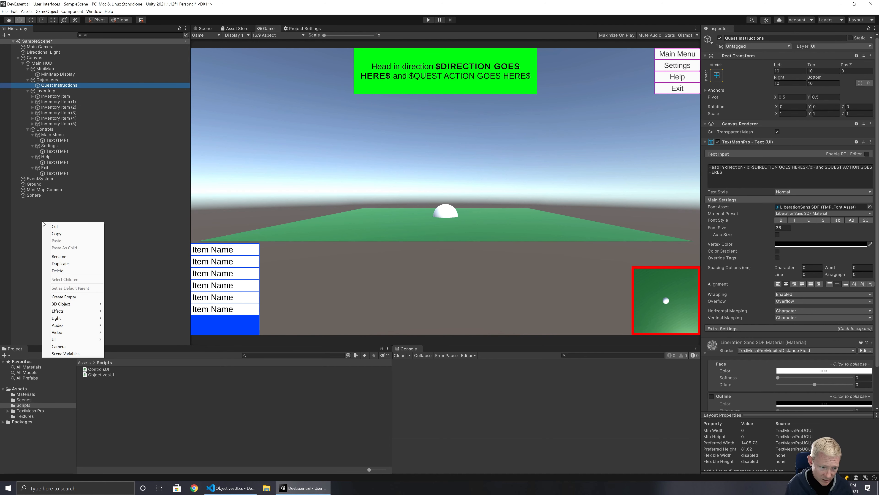
mouse_move(100, 339)
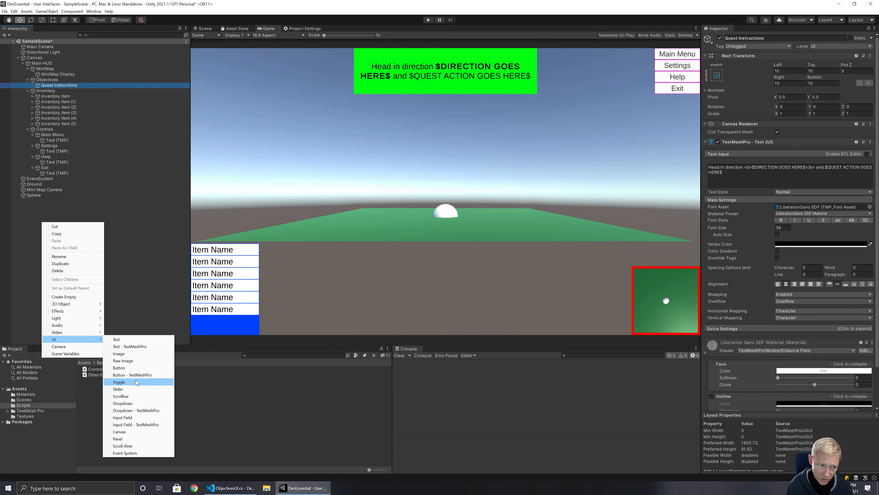
left_click(39, 178)
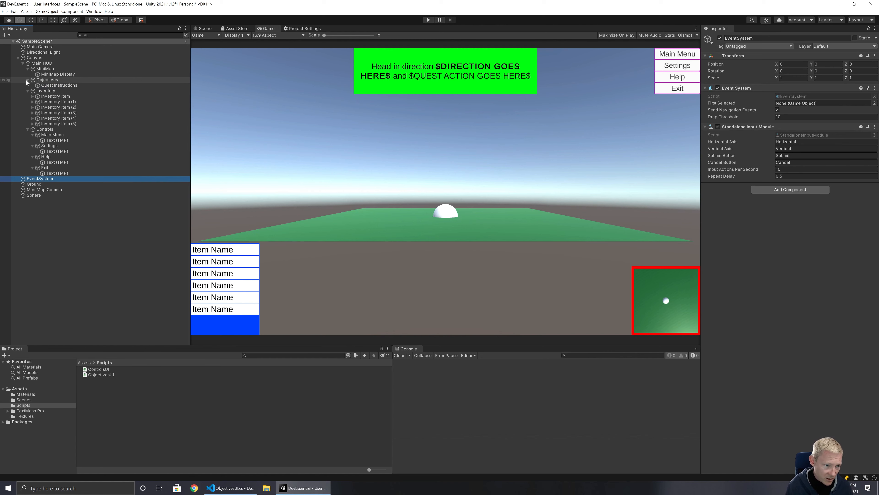
Collapse the MiniMap, Objectives, Inventory and Controls groups under Main HUD in the hierarchy.
left_click(28, 68)
left_click(28, 74)
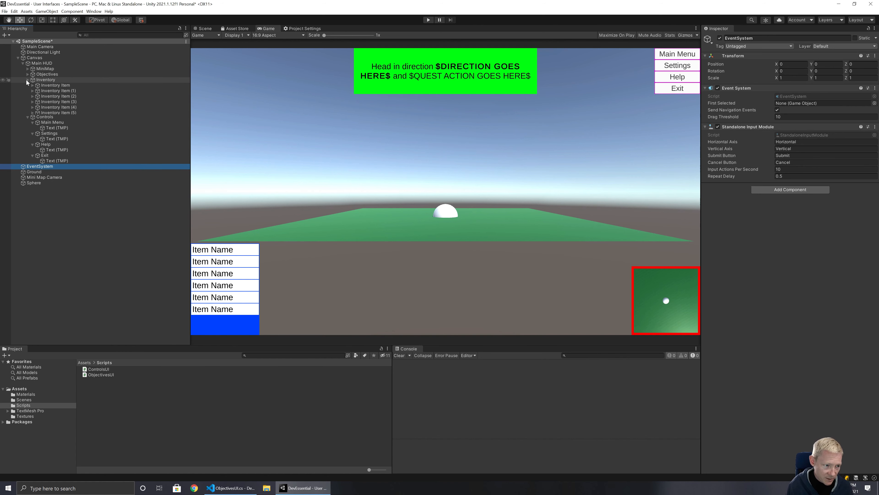
left_click(28, 80)
left_click(28, 85)
Add a UI Panel as a child of Main HUD.
left_click(44, 63)
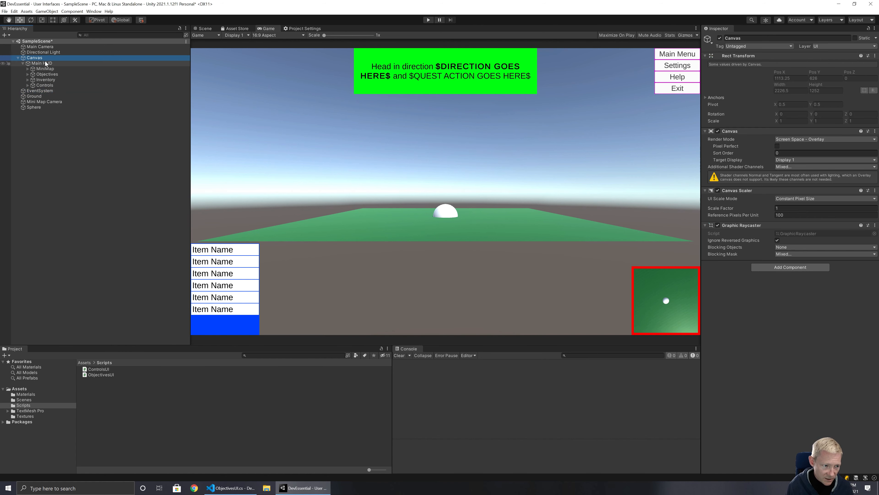
right_click(43, 62)
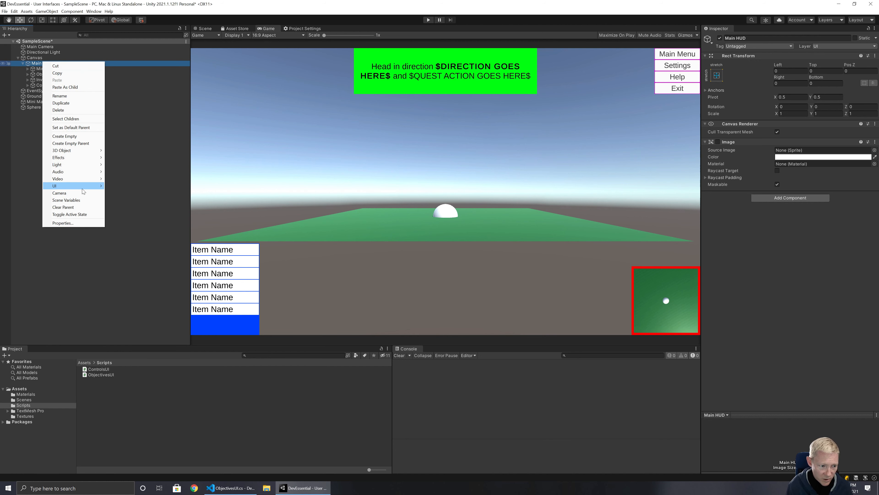
mouse_move(82, 186)
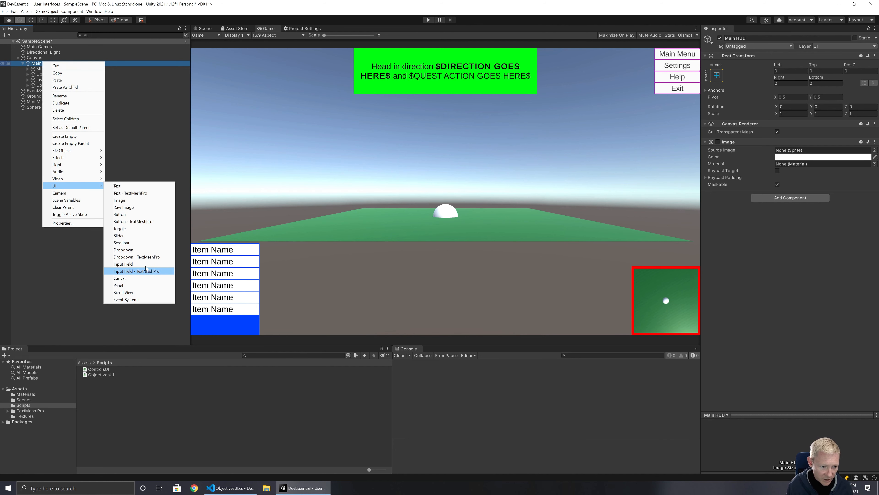
left_click(131, 285)
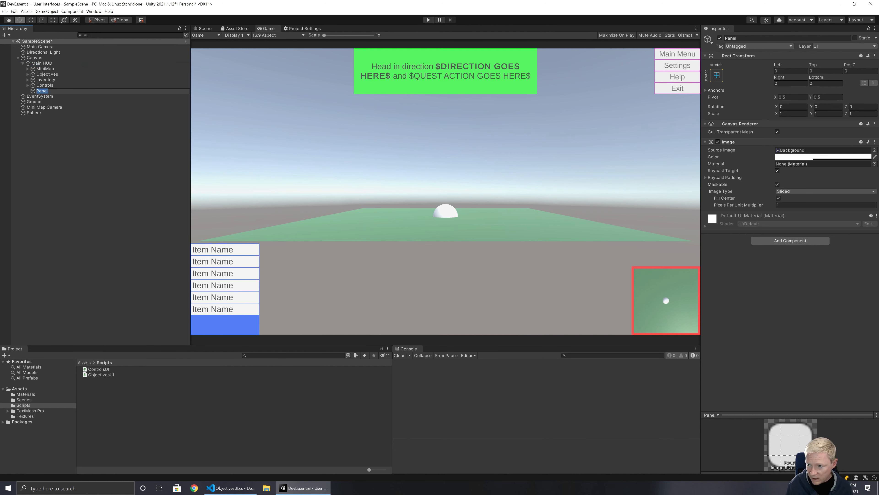
Anchor the new Panel to the middle center and set its width and height to 400.
left_click(716, 75)
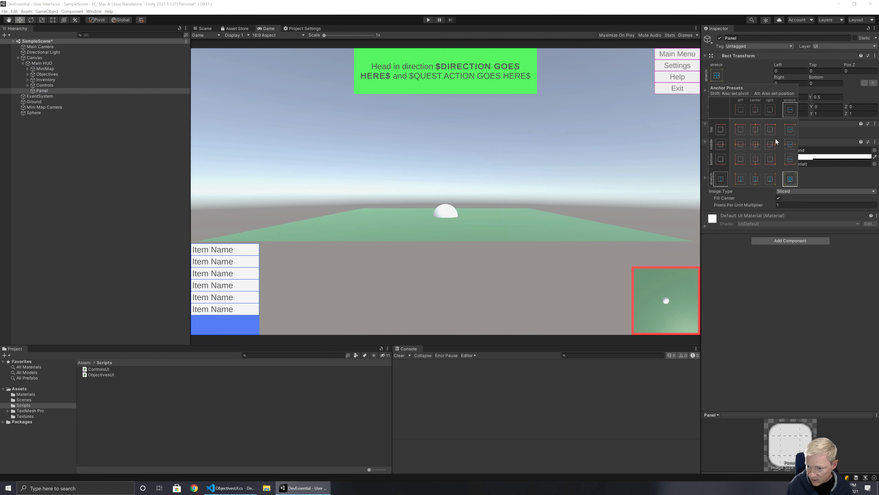
left_click(756, 144)
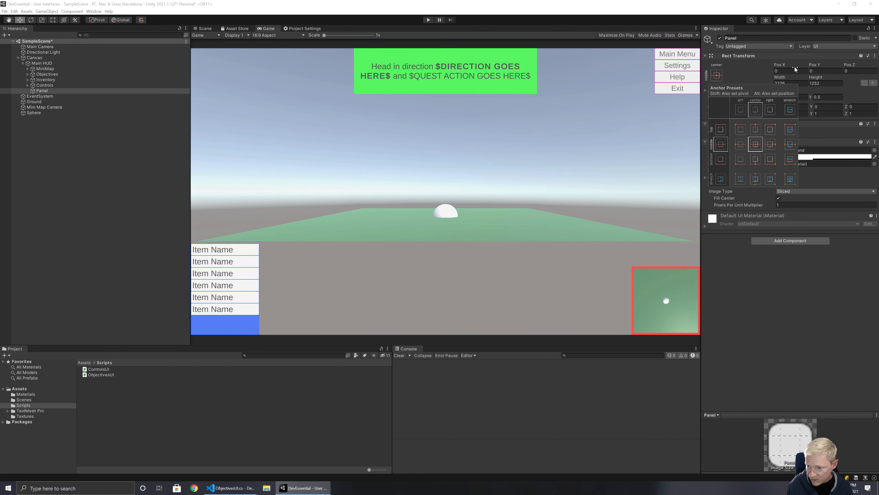
left_click(790, 83)
type("400")
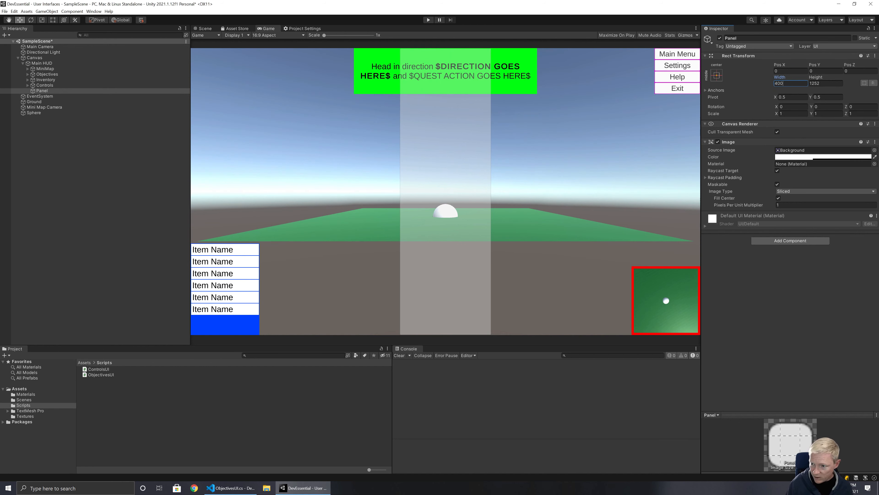
key("Tab")
type("400")
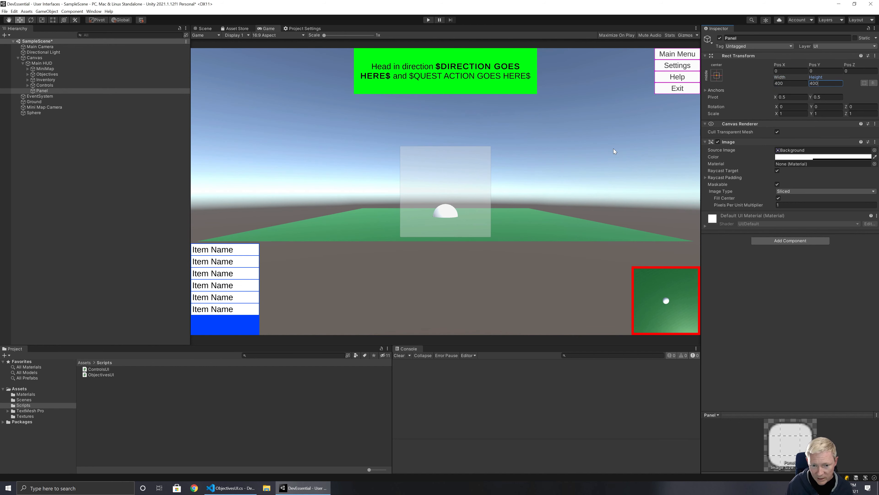
Add a UI Toggle inside Panel, expand it in the hierarchy and inspect its Label.
right_click(40, 90)
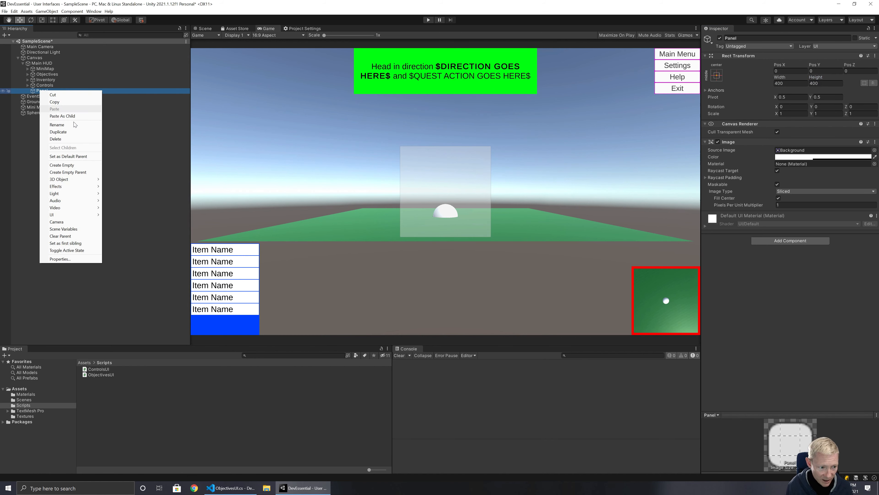
mouse_move(62, 215)
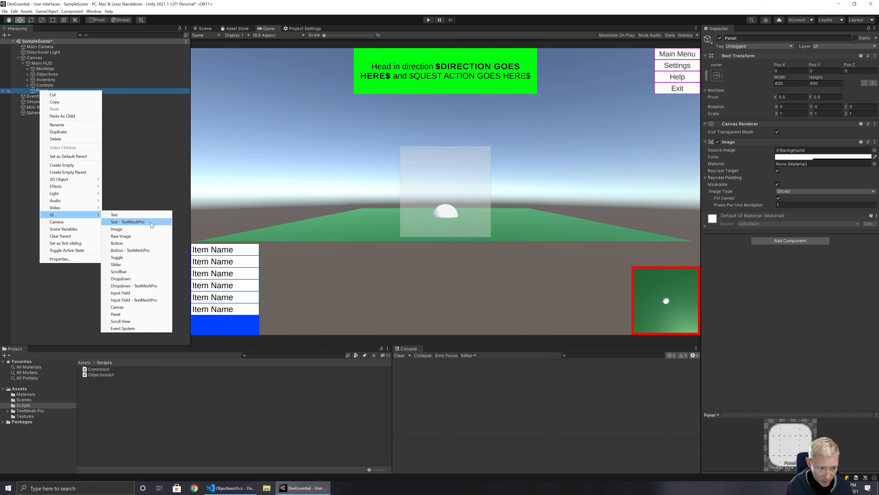
left_click(133, 257)
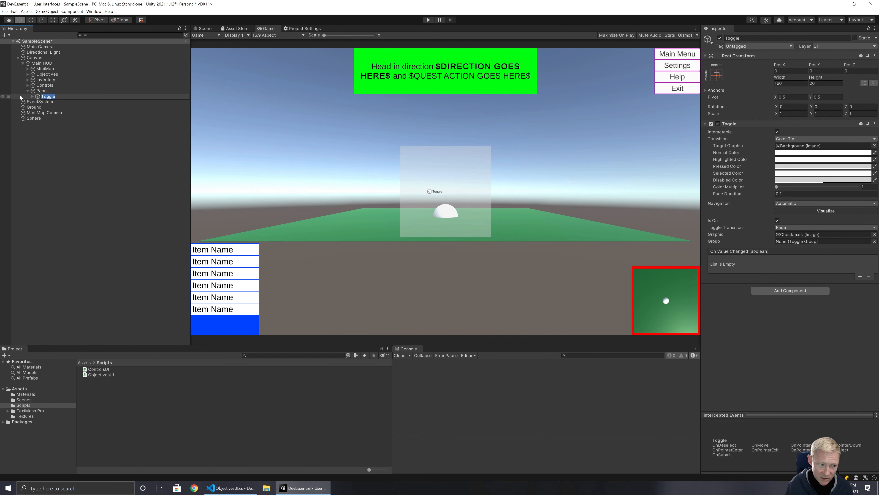
left_click(32, 98)
left_click(32, 95)
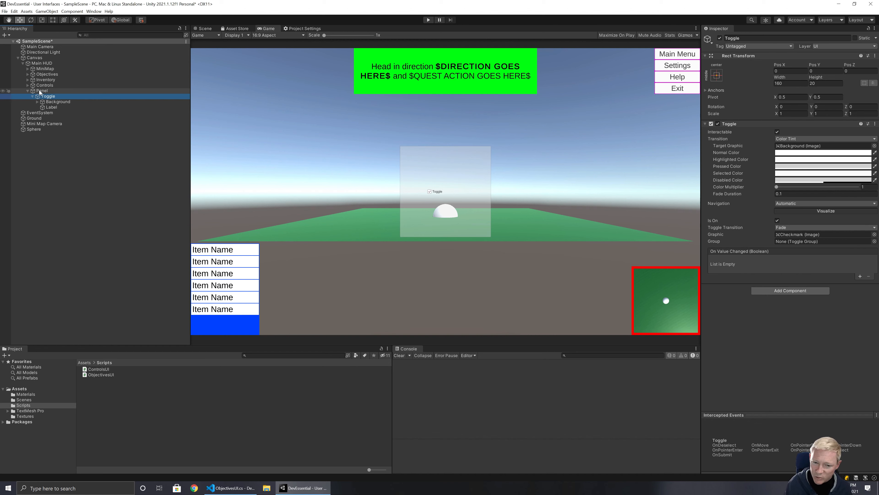
left_click(49, 107)
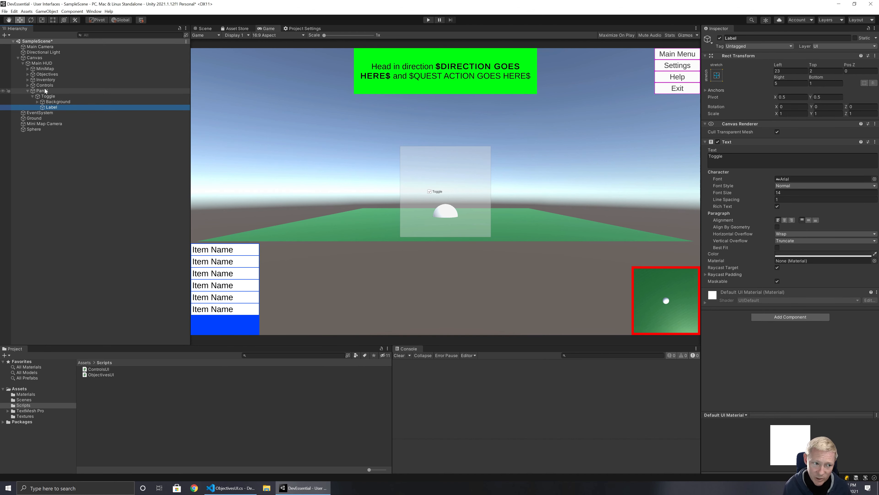
Add a UI Slider as another child of Panel.
right_click(45, 91)
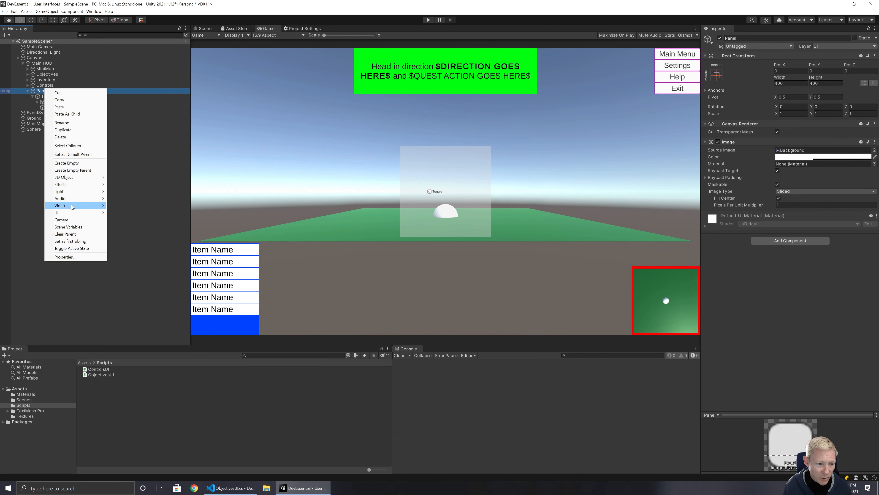
mouse_move(76, 212)
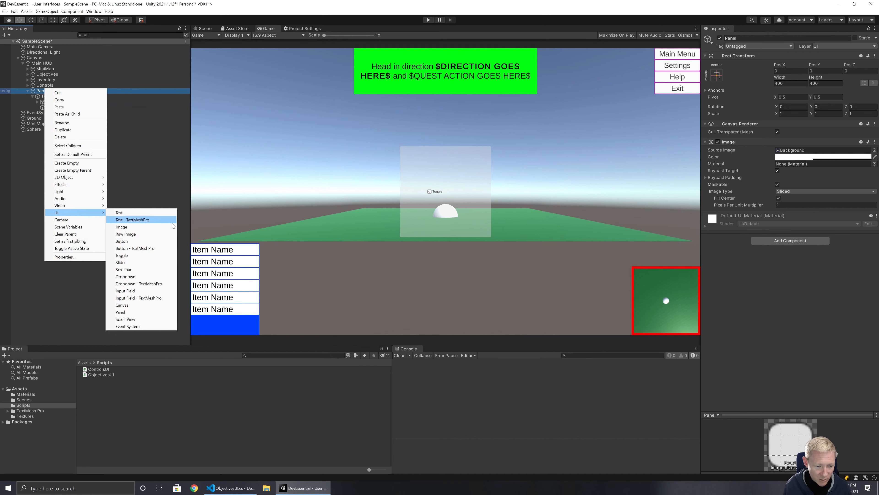
left_click(141, 264)
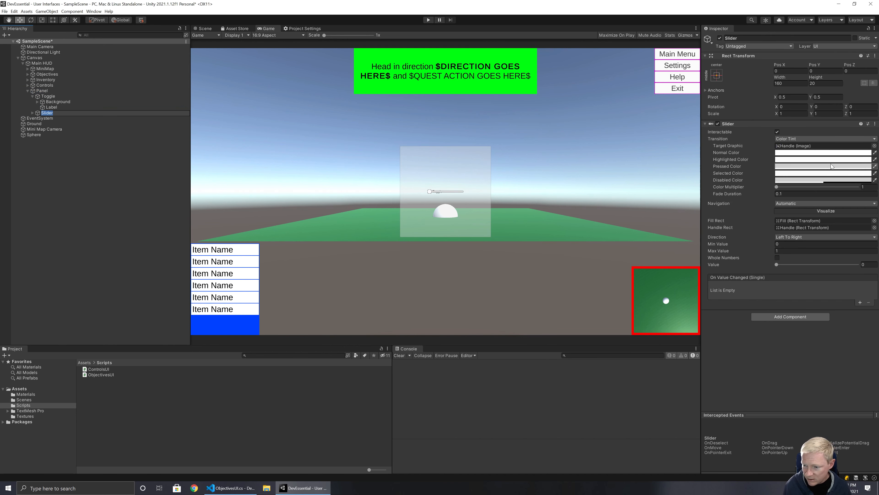
Try the Bottom To Top direction on the slider, and set it back to Left To Right.
left_click(788, 238)
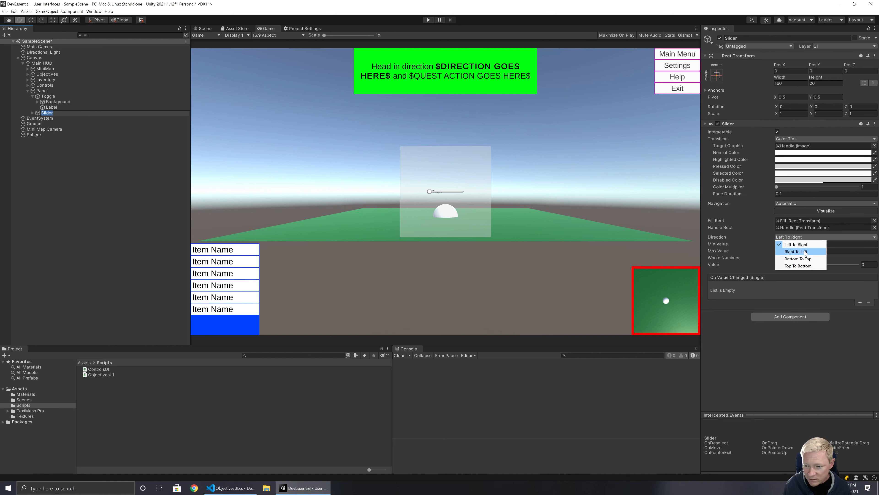
left_click(806, 258)
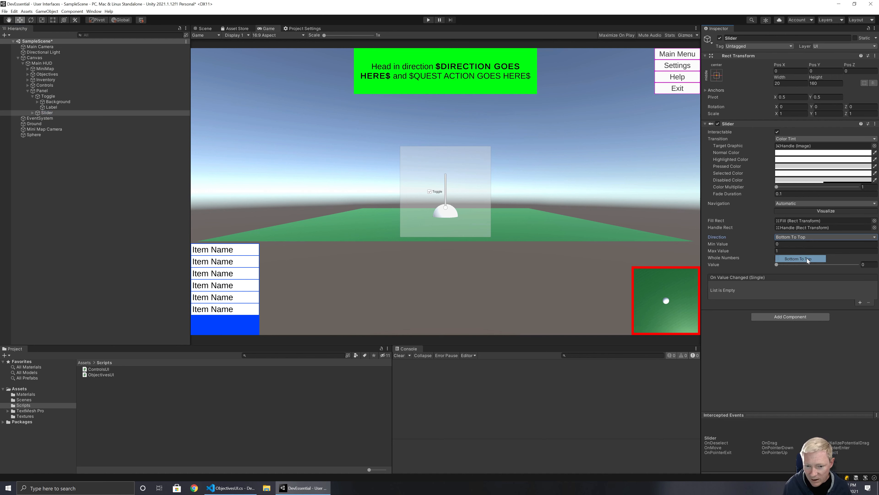
left_click(804, 236)
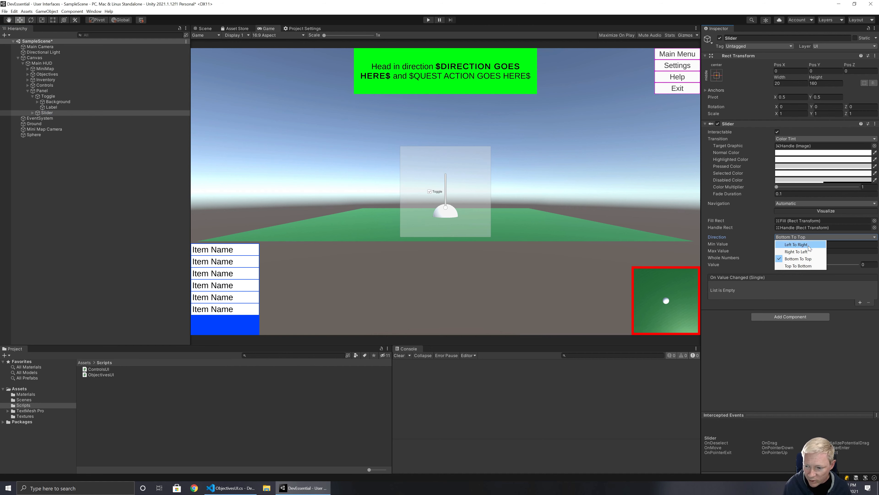
left_click(807, 245)
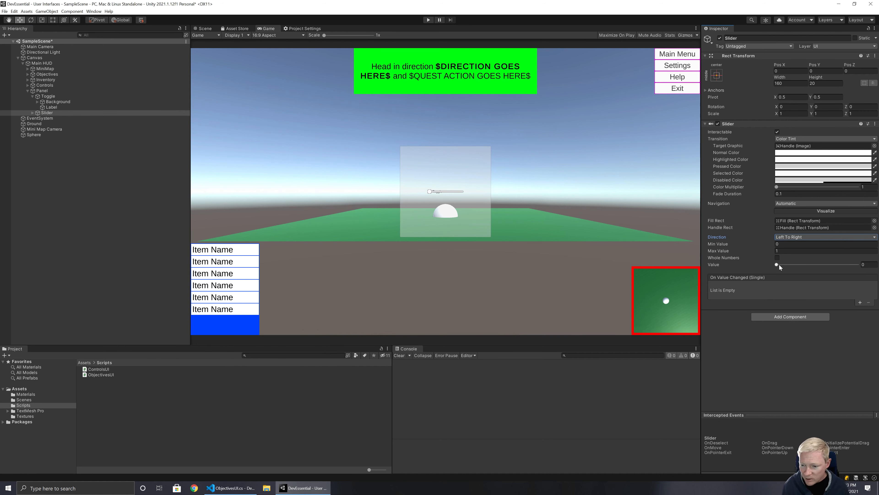
Enable Whole Numbers on the slider and set its Max Value to 100, trying out its value control.
left_click_drag(777, 265, 760, 269)
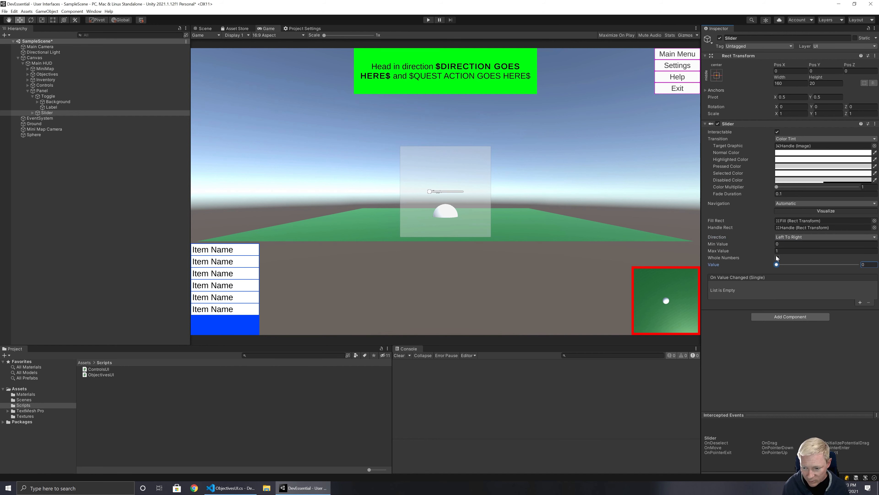
left_click_drag(777, 265, 744, 269)
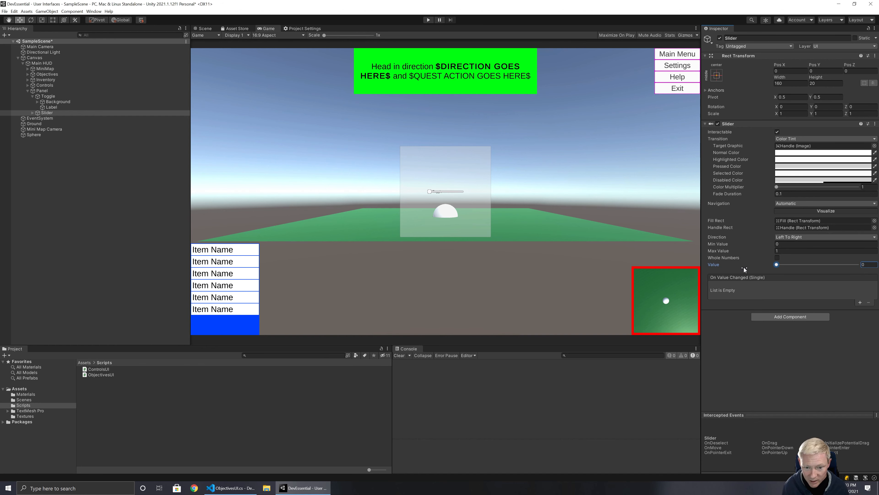
left_click(777, 257)
left_click(776, 250)
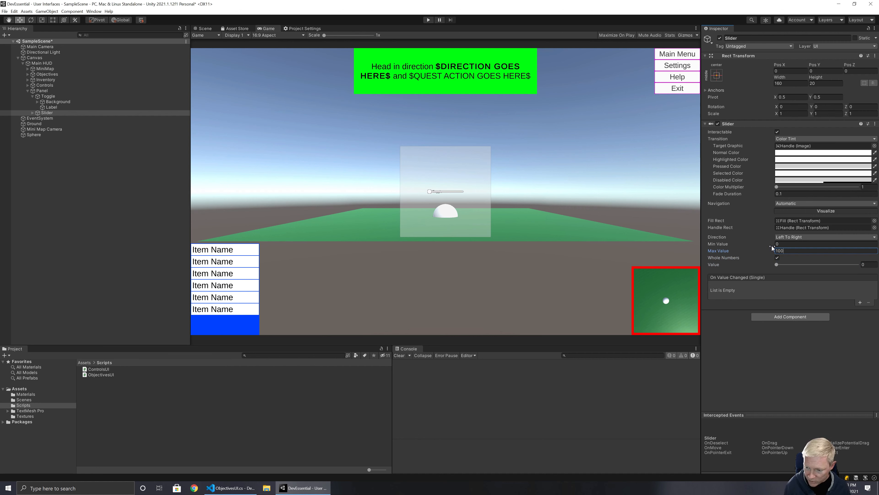
type("100")
left_click_drag(776, 266, 744, 268)
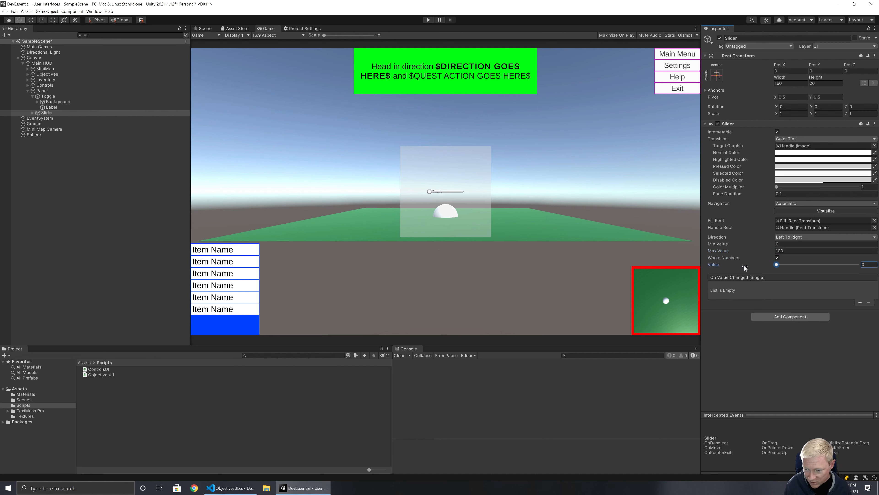
Turn off Whole Numbers on the slider and try its value control, leaving the value at 0.
left_click(777, 257)
left_click(776, 265)
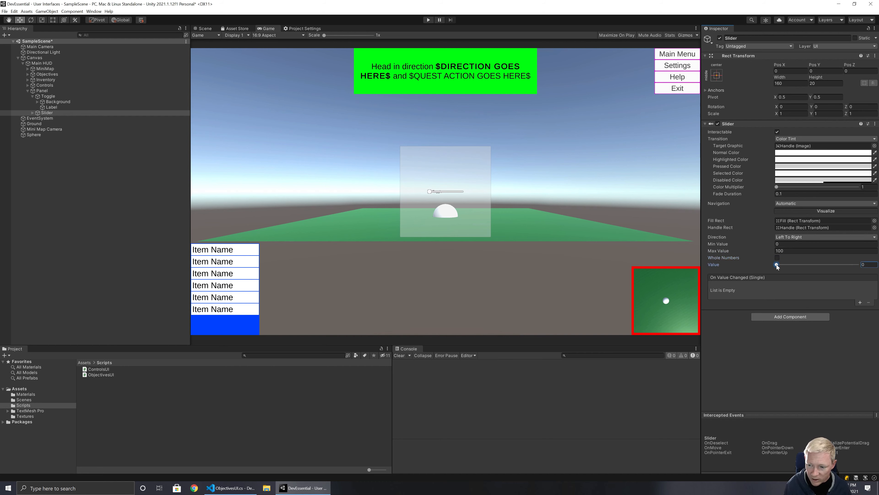
left_click_drag(781, 264, 748, 270)
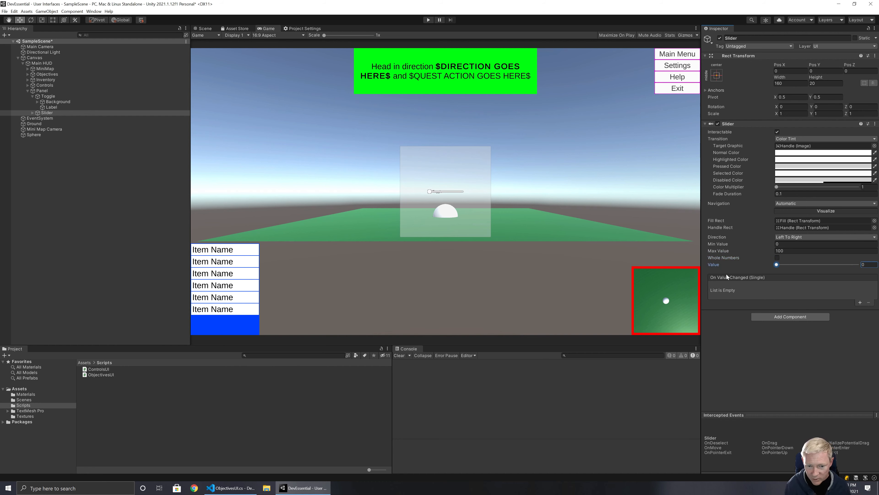
Add a Vertical Layout Group to Panel, with Control Child Size Width enabled and Child Force Expand Height disabled.
left_click(50, 96)
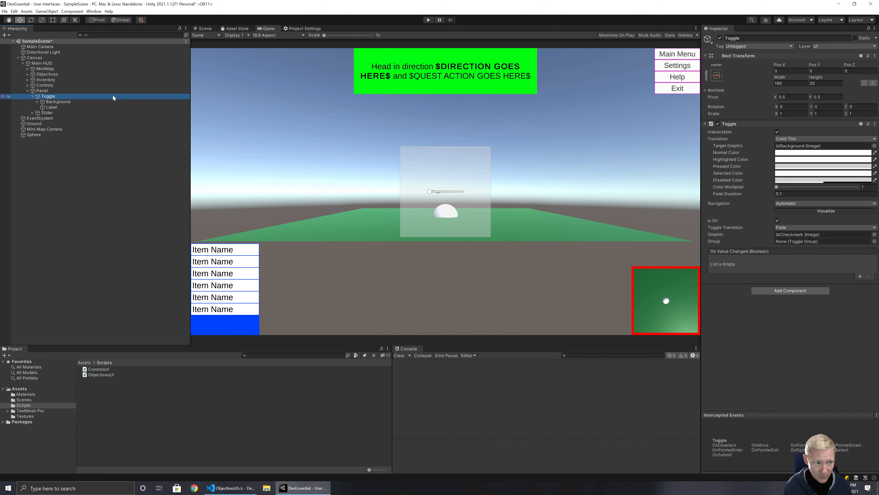
left_click(41, 90)
right_click(57, 90)
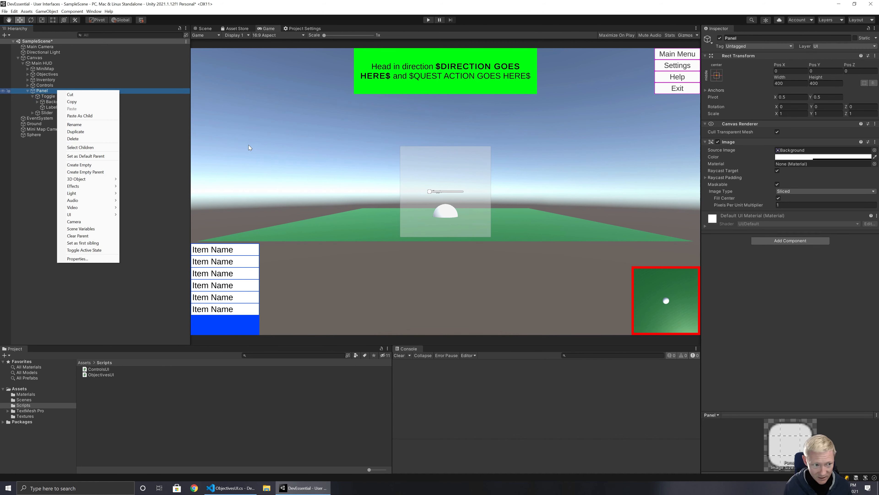
mouse_move(104, 193)
left_click(779, 239)
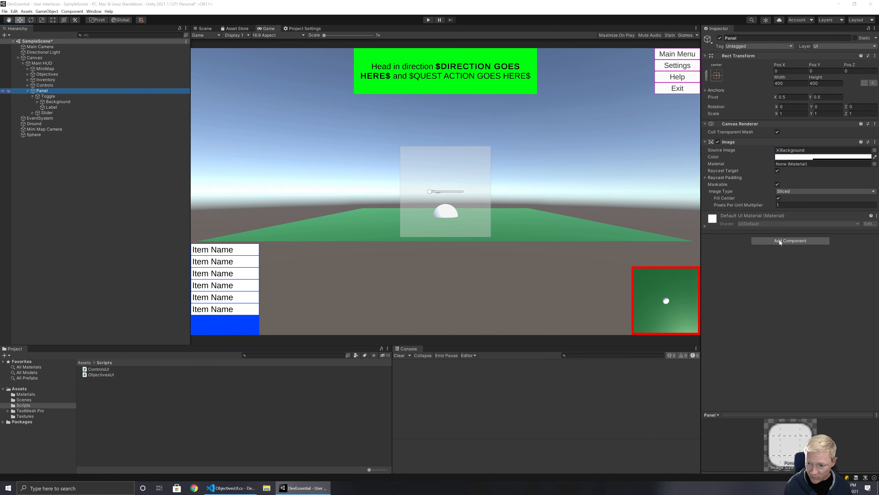
left_click(779, 240)
type("vertical")
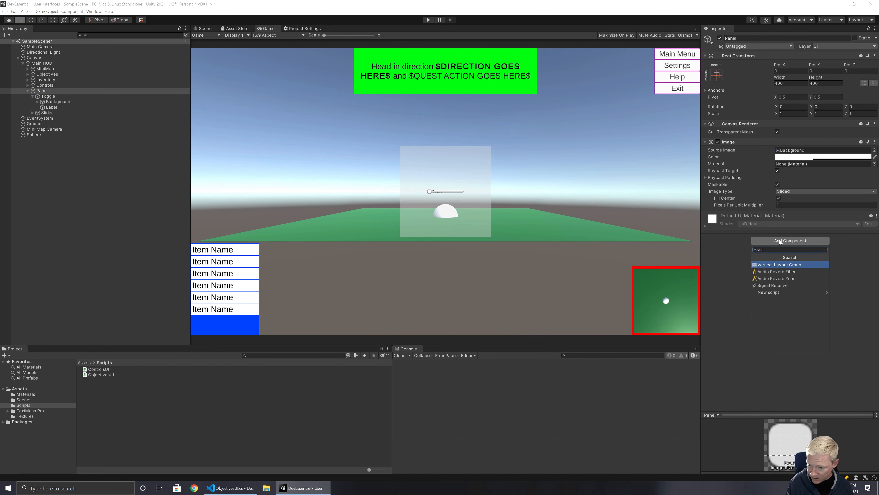
key("Return")
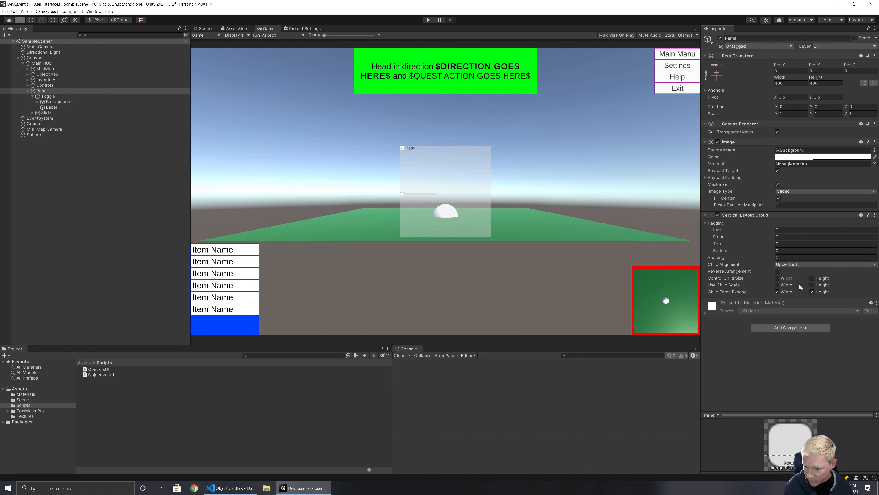
left_click(778, 278)
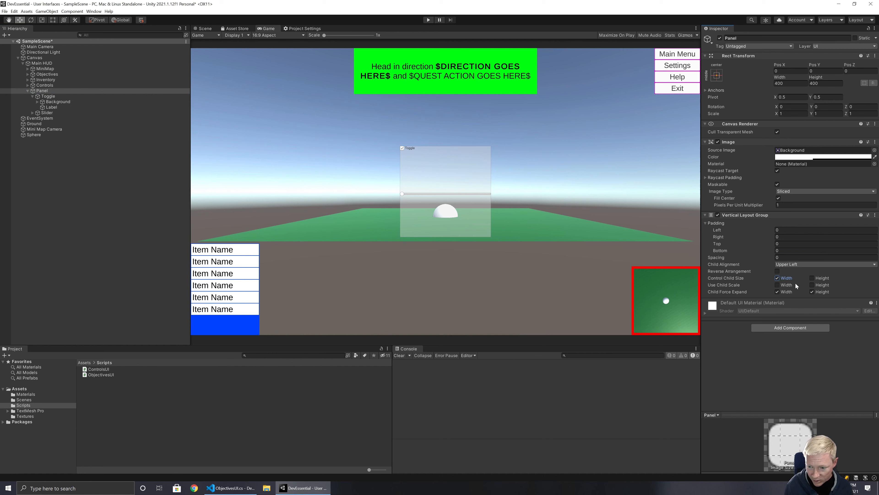
left_click(812, 292)
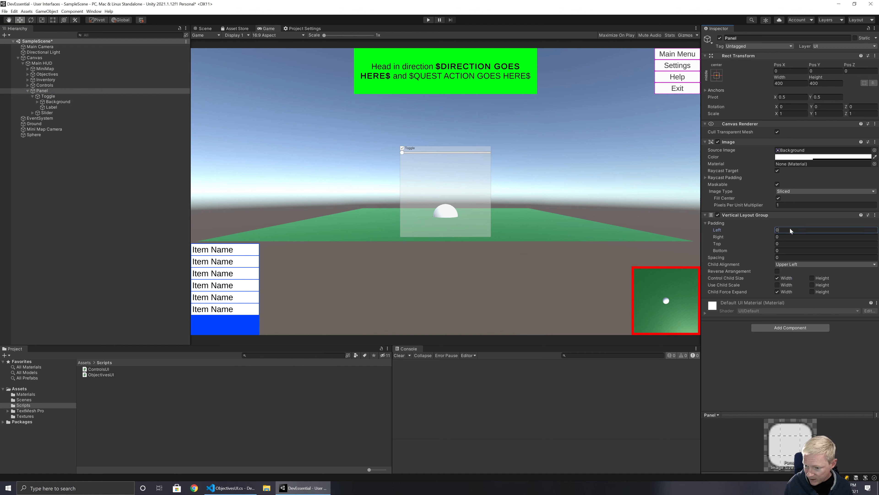
Set the layout group's left, right, top and bottom padding to 5.
type("5")
key("Tab")
type("5")
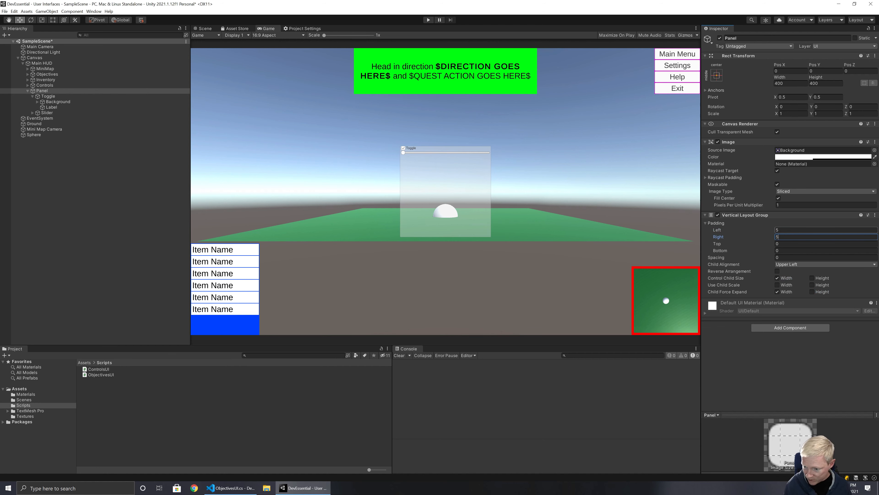
key("Tab")
type("5")
key("Tab")
type("5")
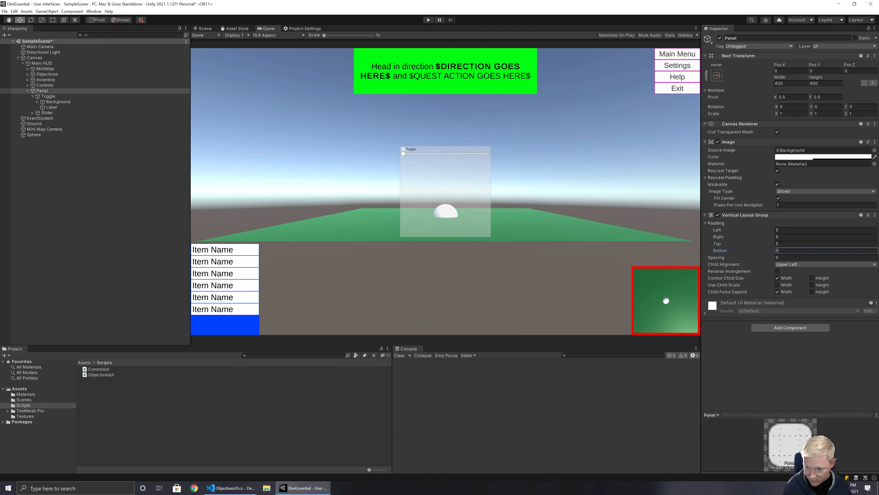
Set the spacing of Panel's Vertical Layout Group to 10 and inspect the settings of Toggle and its Label.
key("Tab")
type("10")
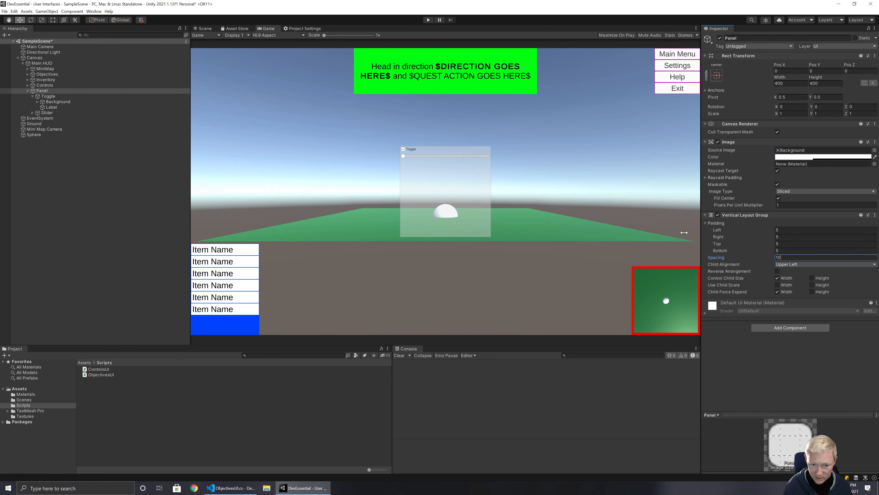
left_click(50, 97)
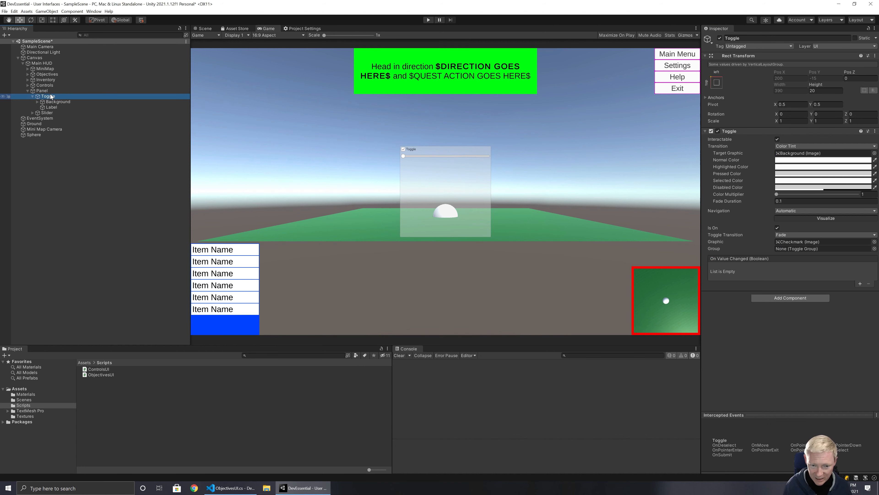
left_click(51, 109)
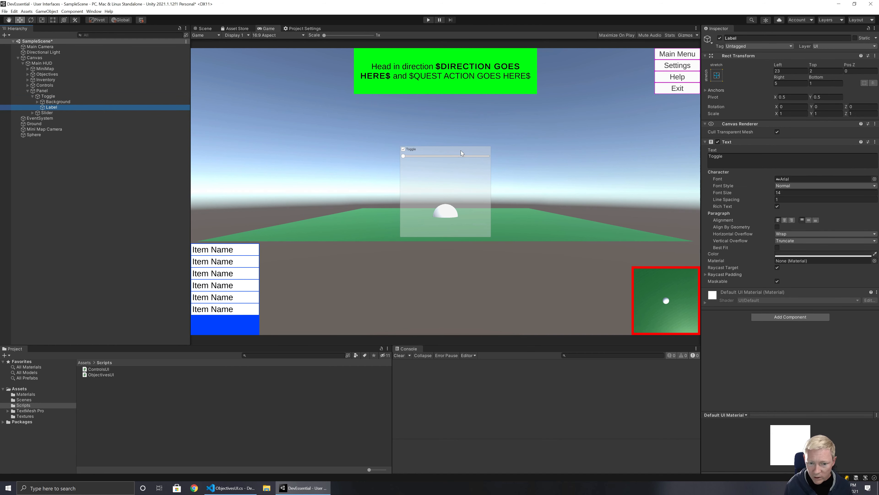
left_click(150, 145)
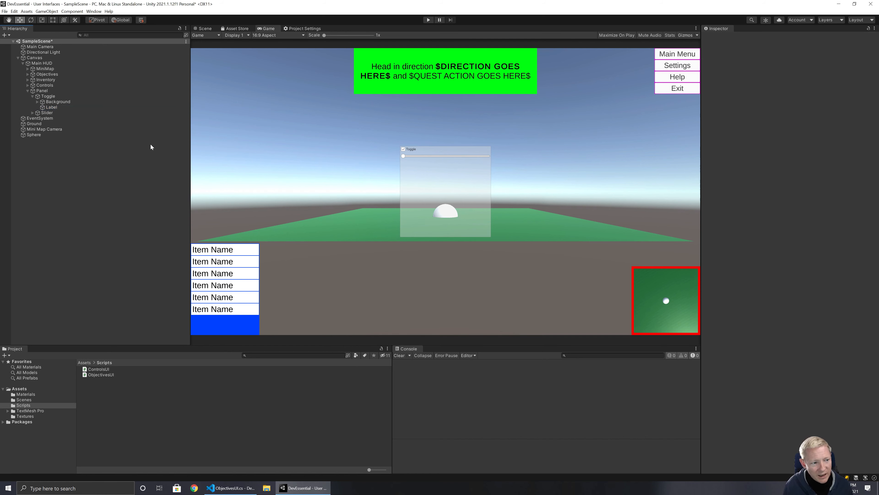
Set the Canvas Scaler's UI Scale Mode to Scale With Screen Size on Canvas and start entering a new X reference resolution.
left_click(42, 59)
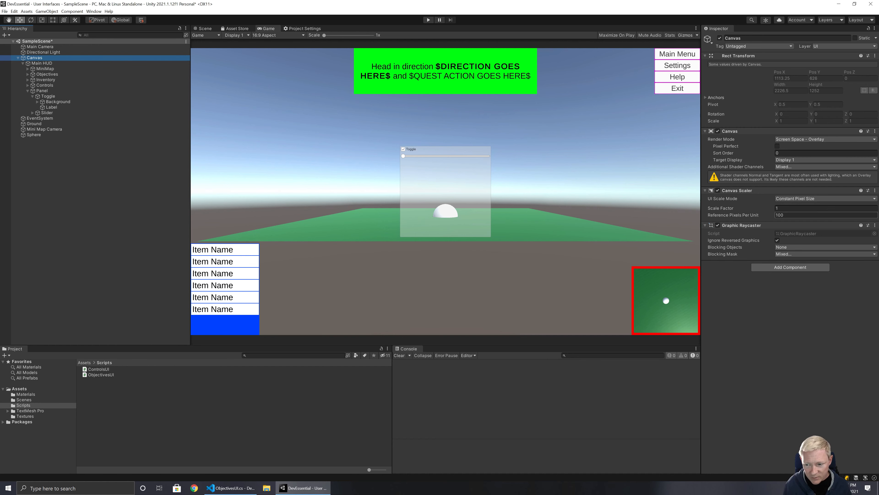
left_click(792, 198)
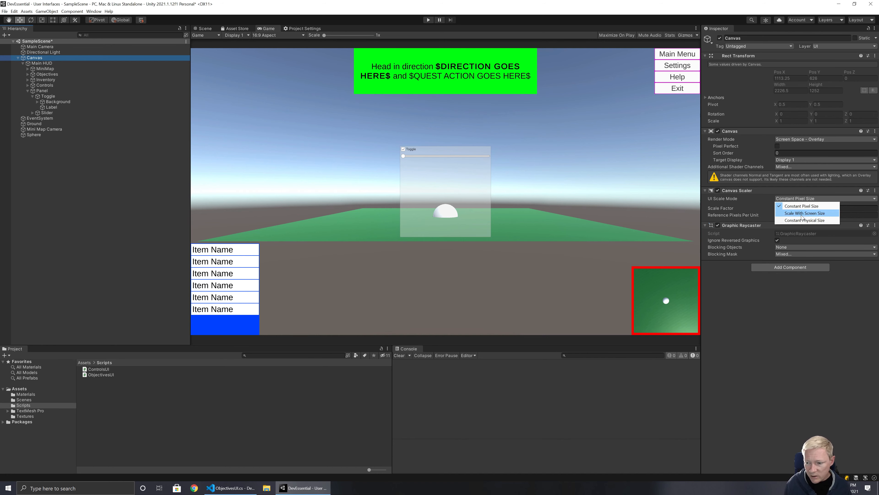
left_click(802, 214)
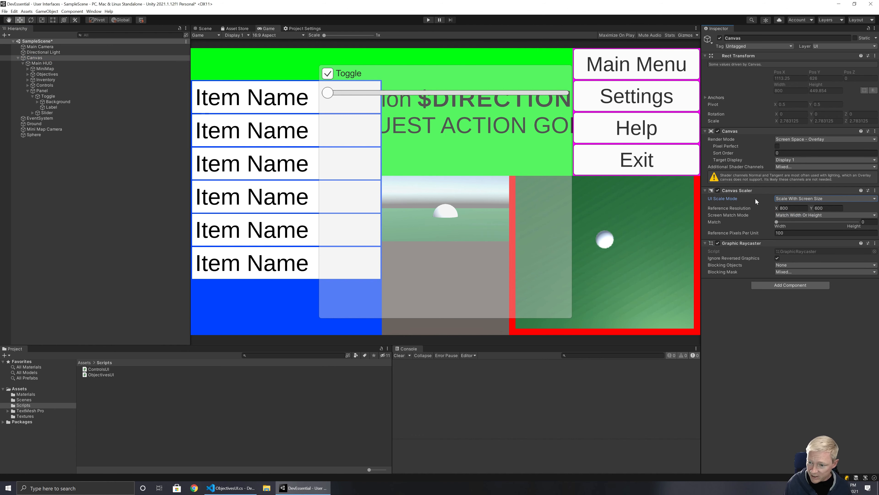
left_click(736, 209)
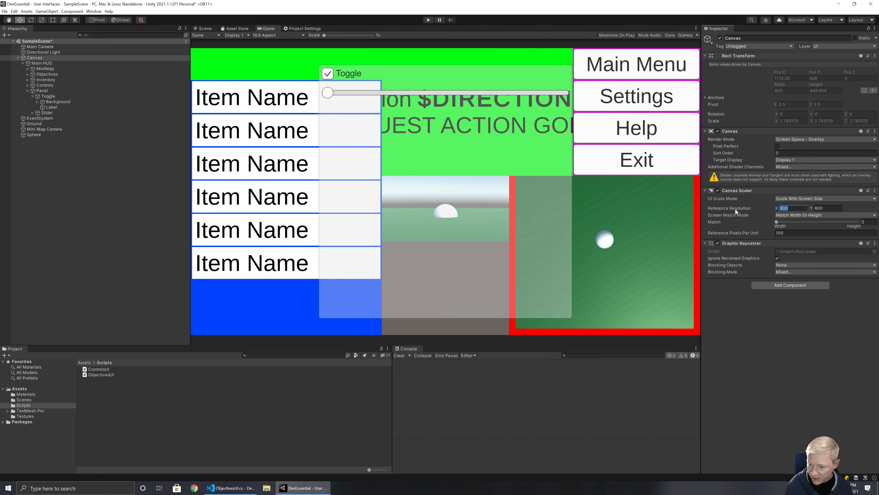
type("19")
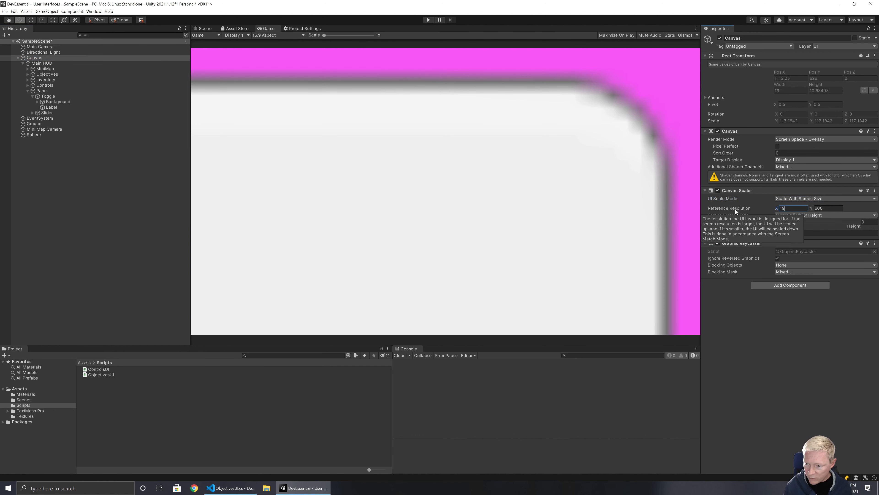
Set the Canvas Scaler's reference resolution to 1920 by 1080 and its width/height match to 0.5.
type("200")
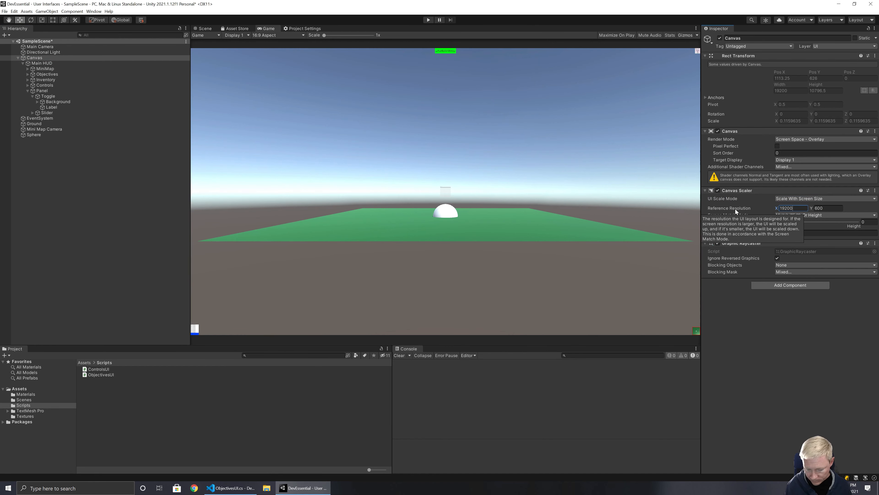
key("BackSpace")
key("Tab")
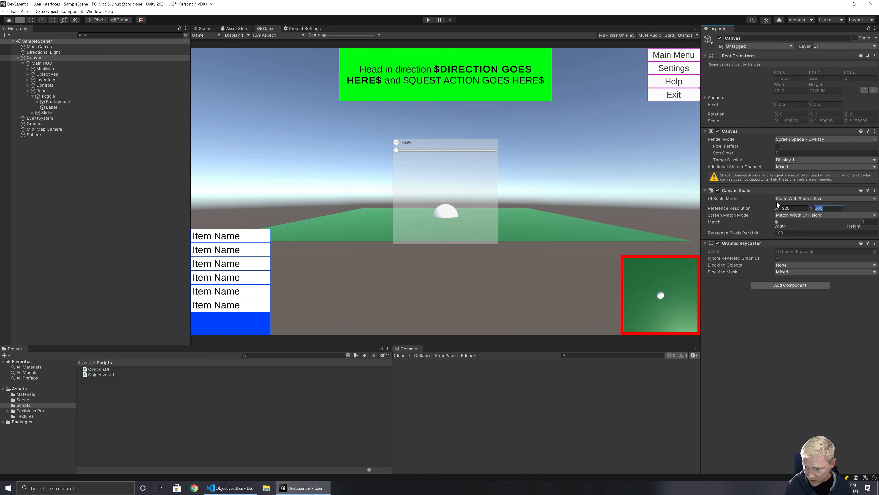
type("108")
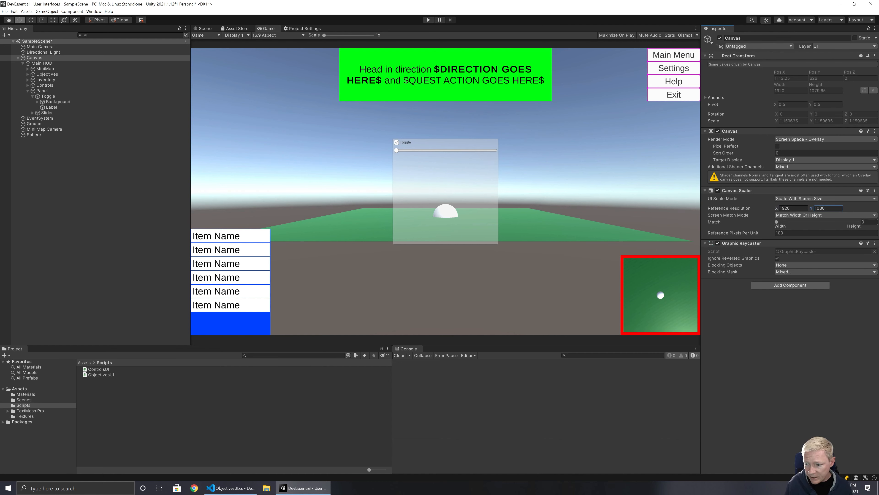
left_click(862, 222)
type("0.5")
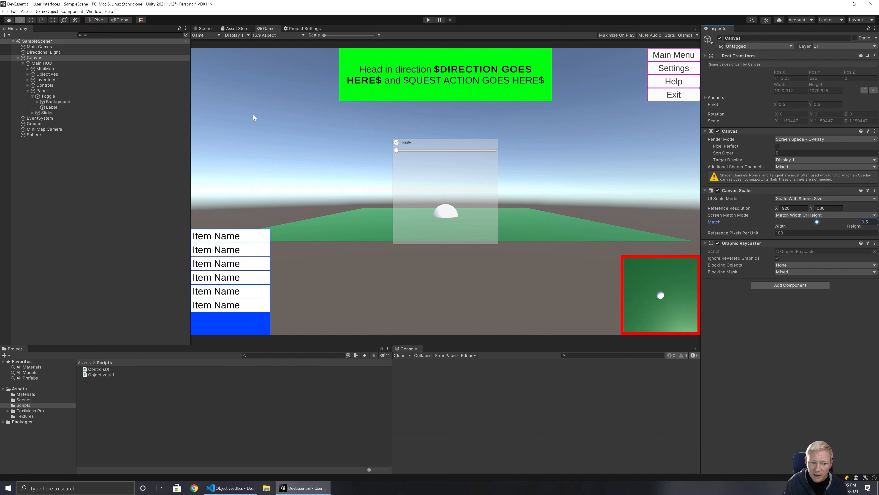
Narrow the Hierarchy to enlarge the game view, and set the Toggle's height to 50.
left_click_drag(191, 148, 119, 162)
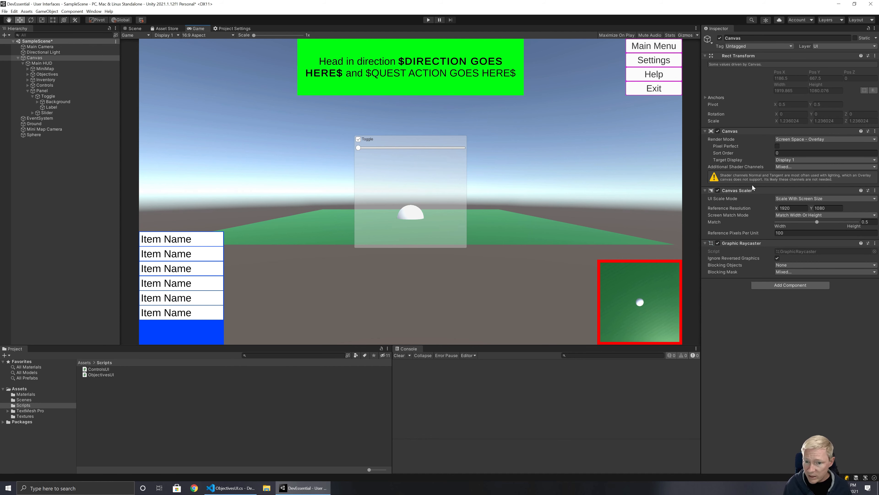
left_click(46, 98)
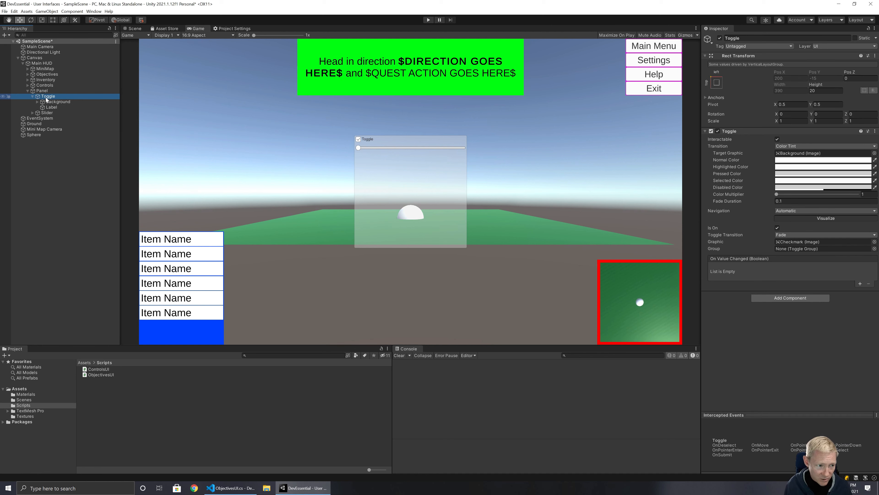
left_click(826, 90)
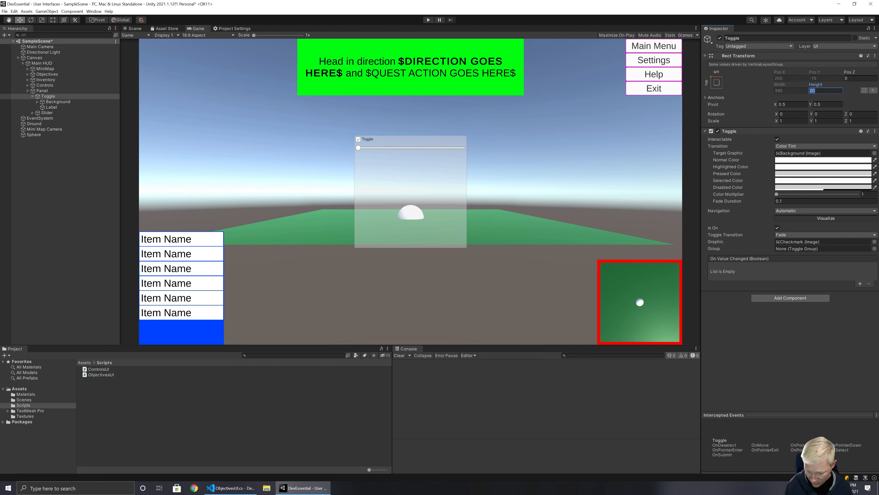
type("50")
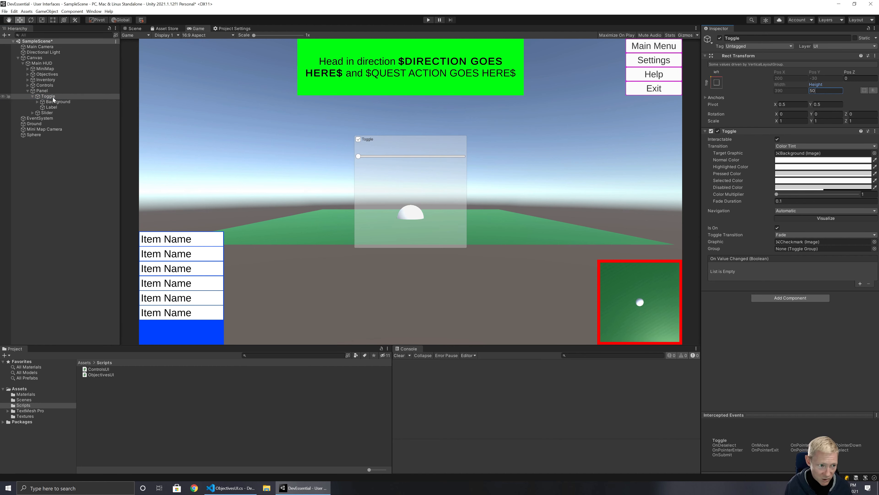
Resize the Toggle's Background to a width of 40 and a height of 40.
left_click(57, 102)
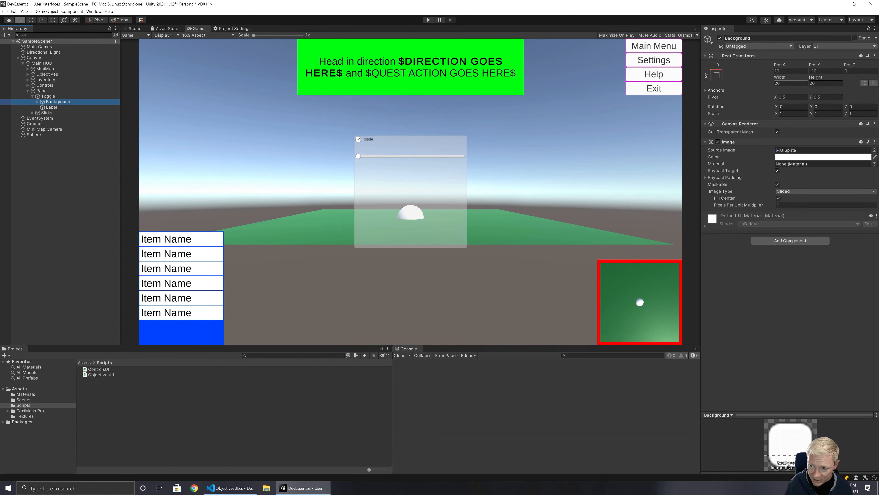
left_click(790, 83)
type("40")
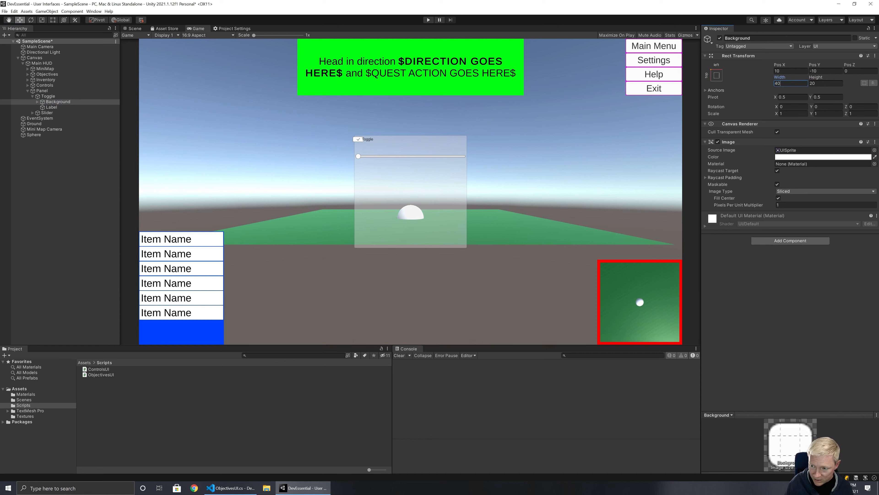
key("Tab")
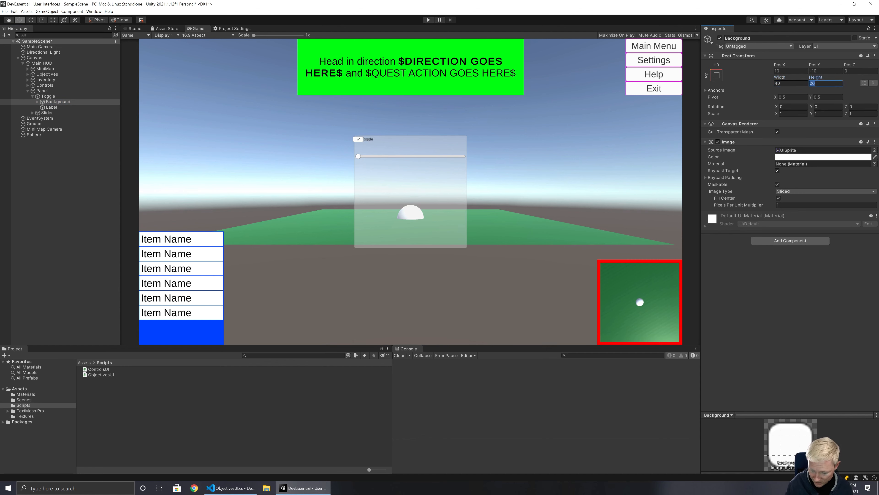
type("40")
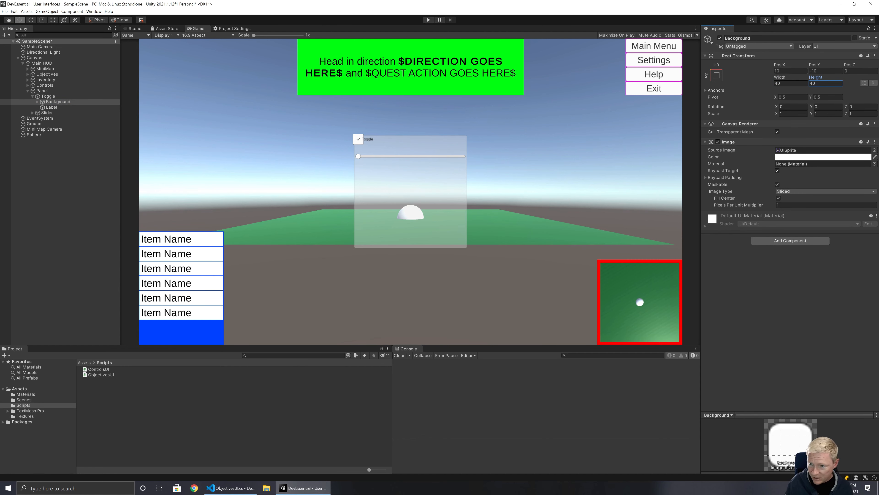
Offset the Toggle's Background by 20 to Pos X 30 and set its Pos Y to -20.
left_click(795, 73)
left_click(795, 72)
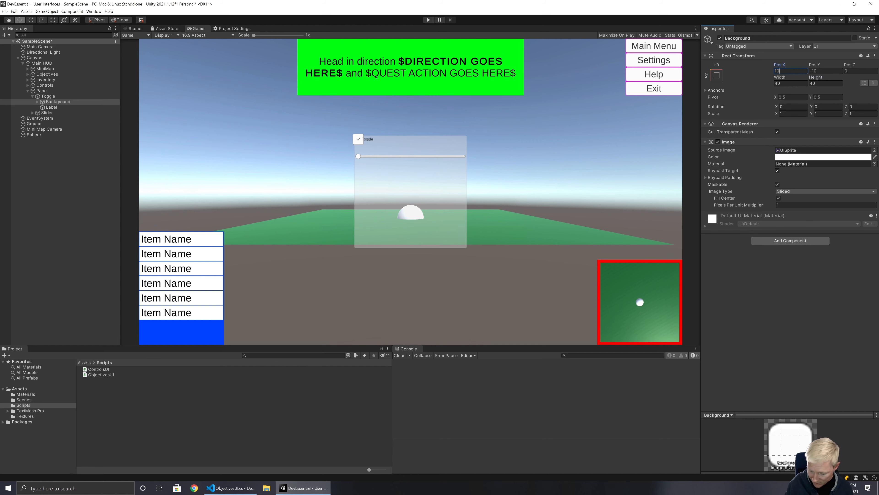
type("+20")
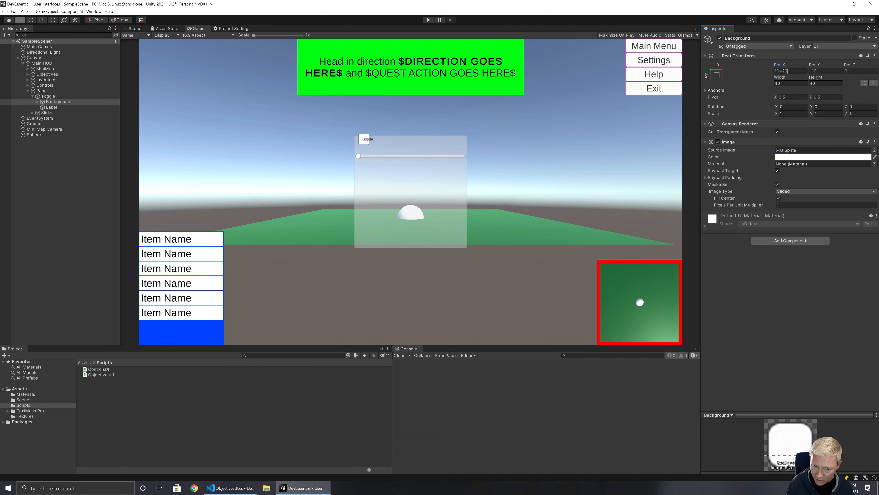
left_click(824, 71)
key("ctrl+a")
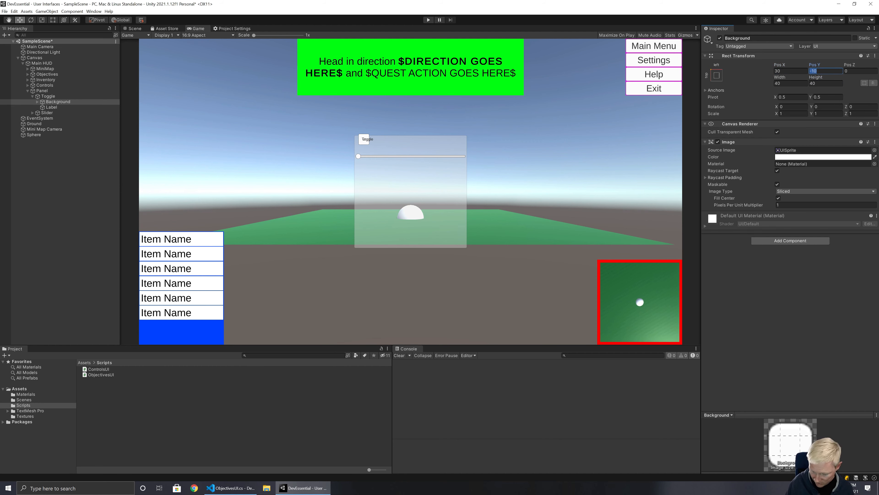
type("-20")
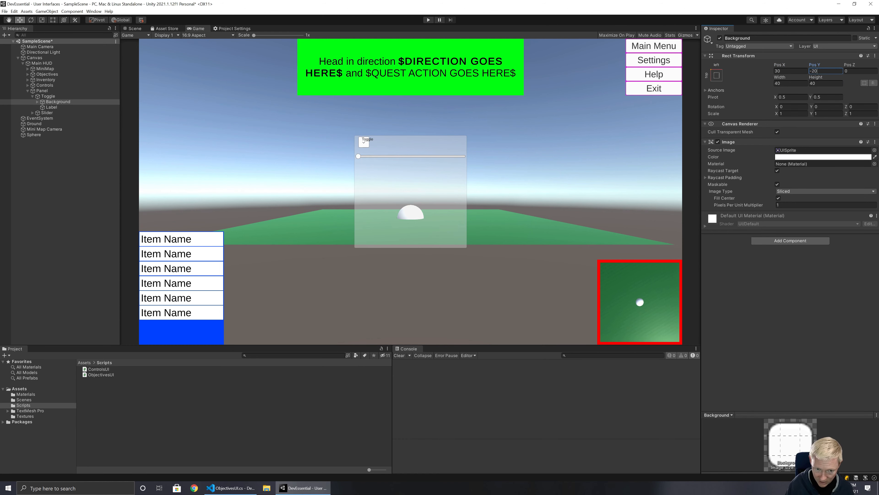
Anchor the Toggle's Background to the left with vertical stretch and set its pivot X to 0.
left_click(717, 76)
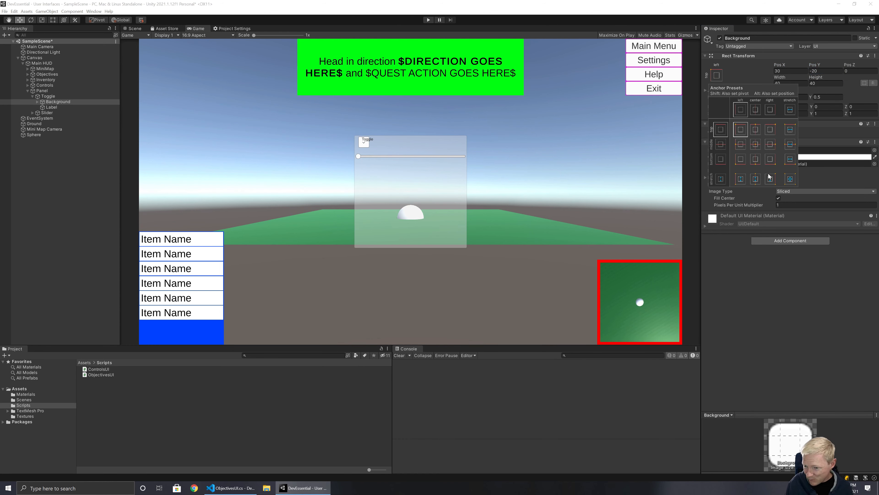
left_click(740, 179)
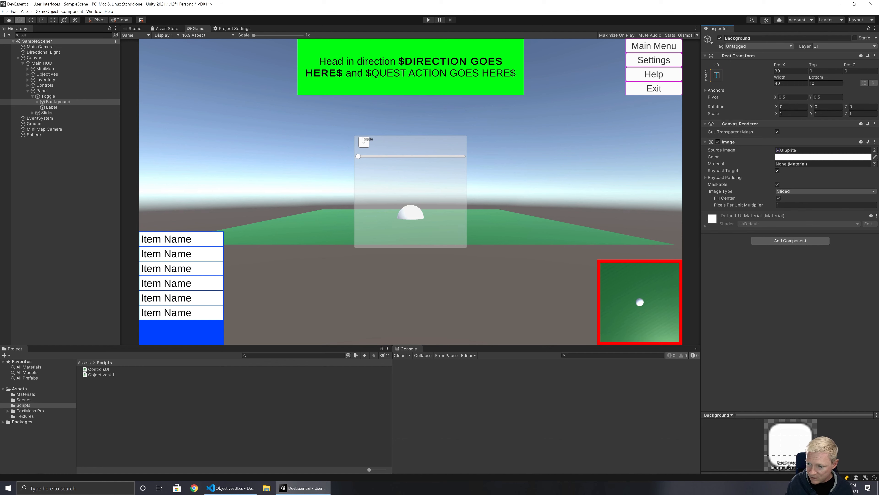
left_click(791, 97)
type("0")
Give the Toggle's Background top and bottom margins of 5 and set its Pos X to 5.
left_click(825, 71)
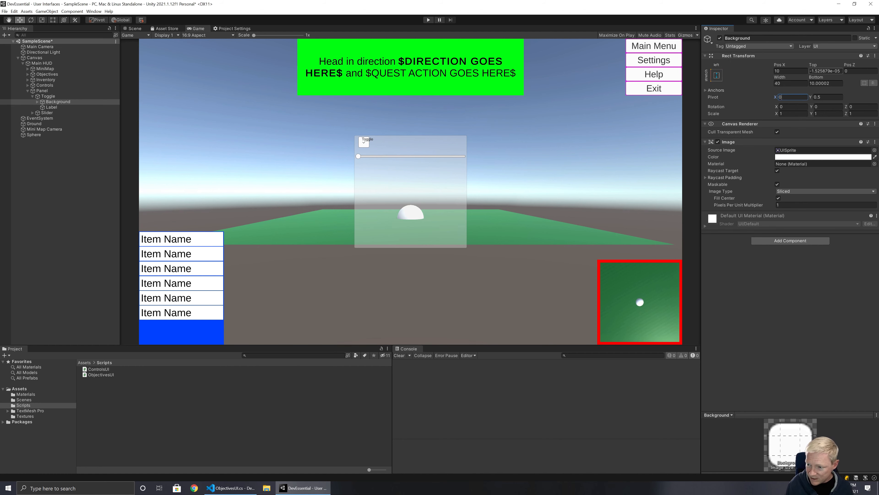
type("10")
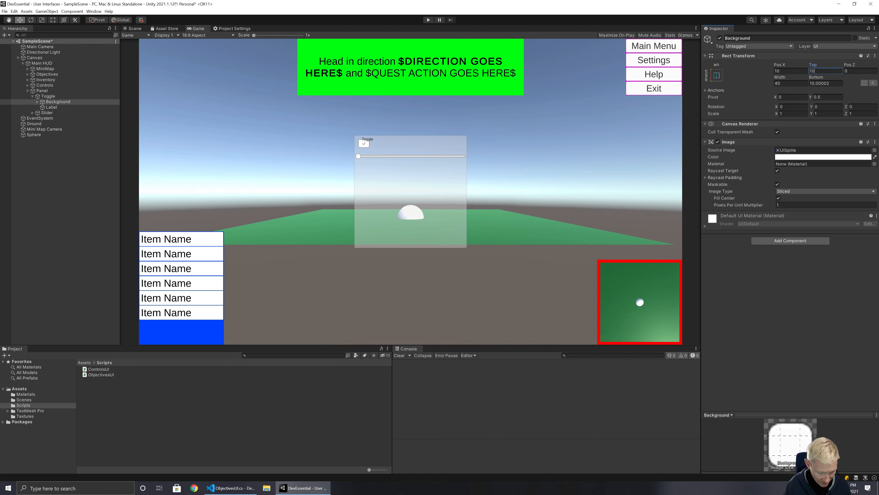
key("BackSpace")
key("BackSpace")
type("5")
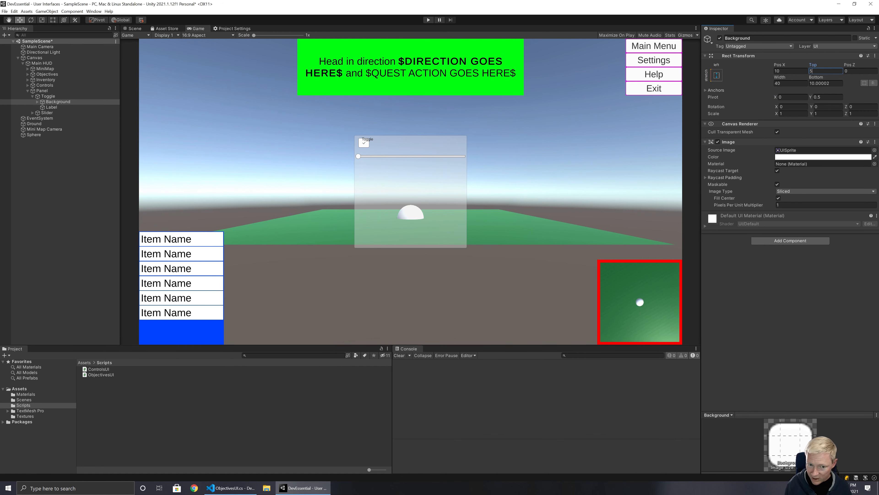
left_click(821, 77)
left_click(823, 83)
type("5")
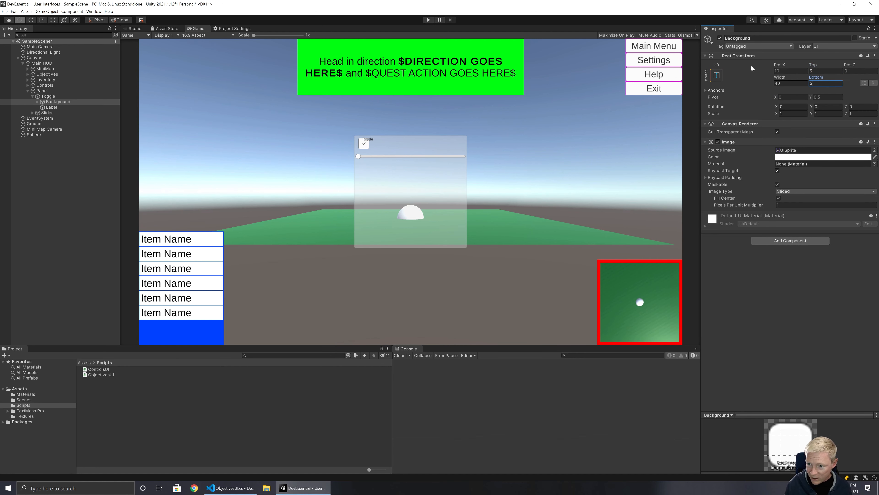
left_click(794, 70)
type("5")
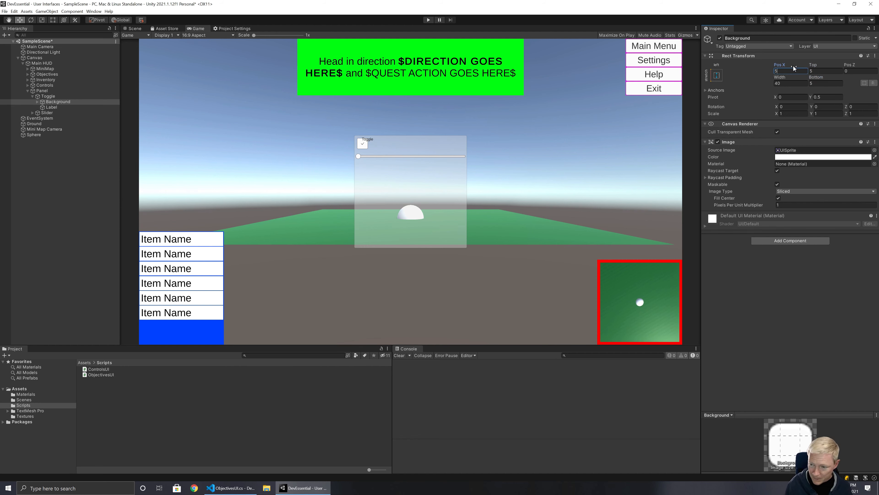
key("Tab")
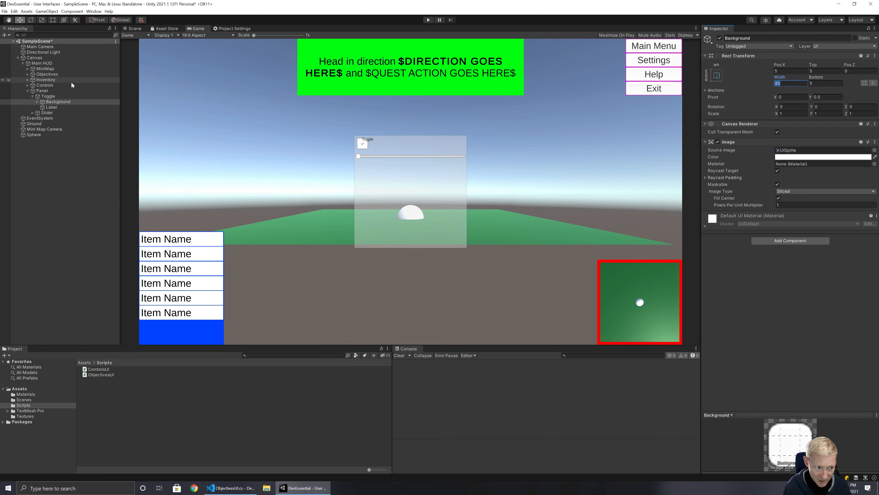
Set the Background's Checkmark anchors to stretch in both directions.
left_click(36, 101)
left_click(37, 102)
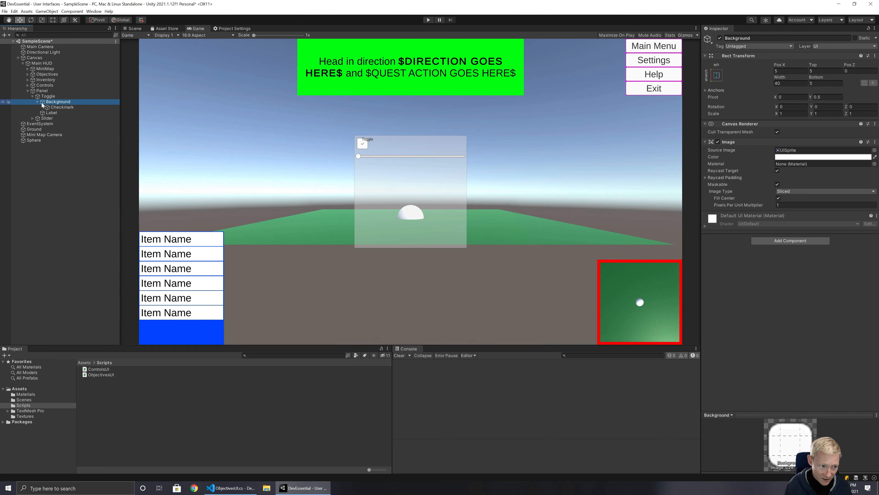
left_click(62, 107)
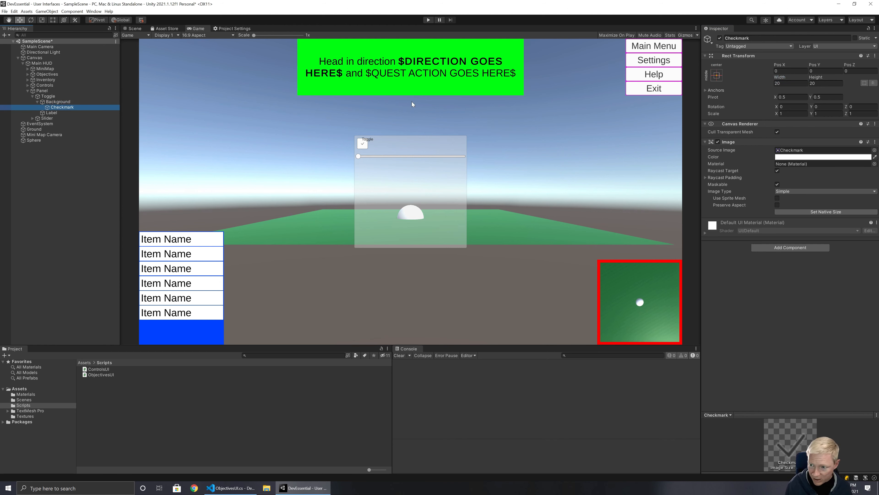
left_click(718, 78)
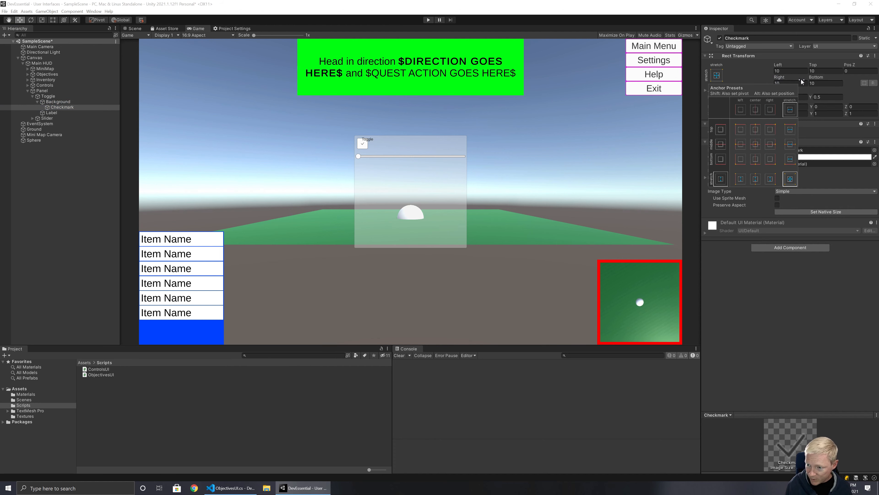
left_click(790, 179)
Set the Checkmark's left, top, right and bottom margins to 5.
type("5")
key("Tab")
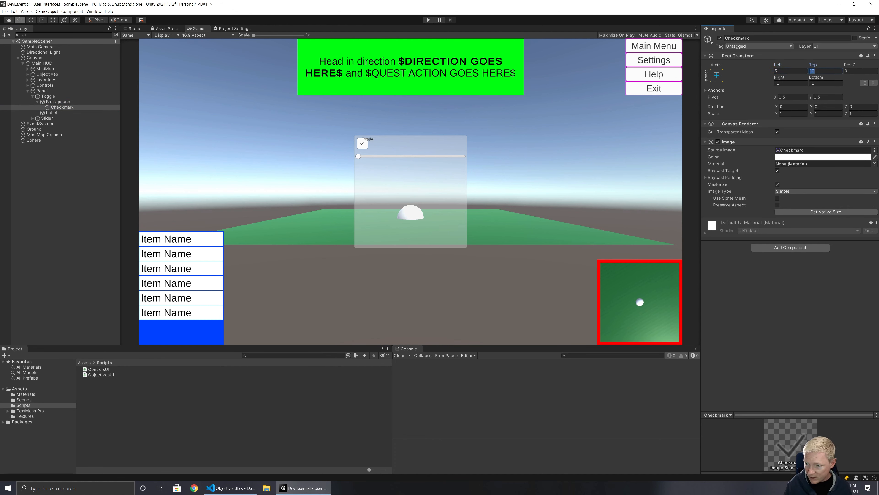
type("5")
key("Tab")
type("5")
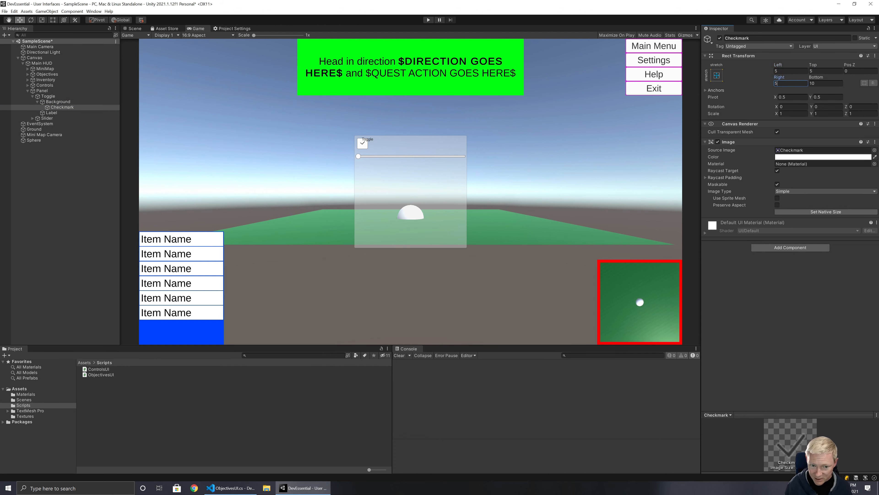
key("Tab")
type("5")
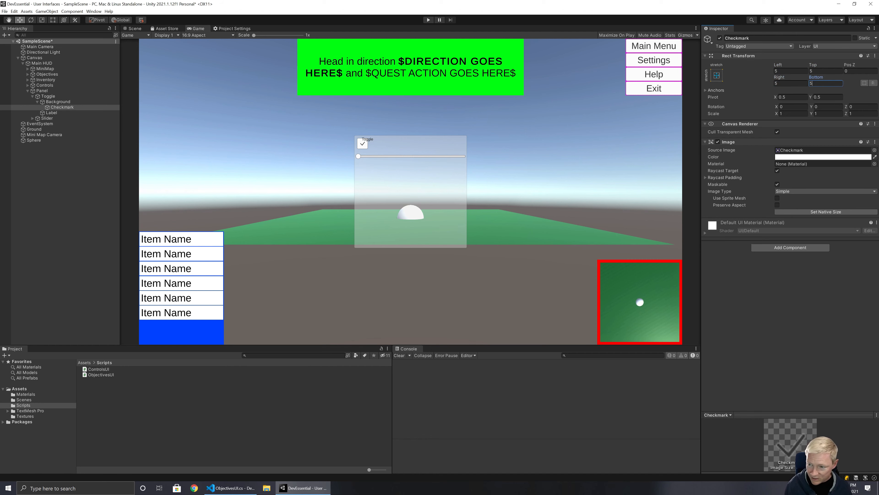
Set all four Checkmark margins to 0 so it fills the Background.
left_click(794, 72)
type("0")
key("Tab")
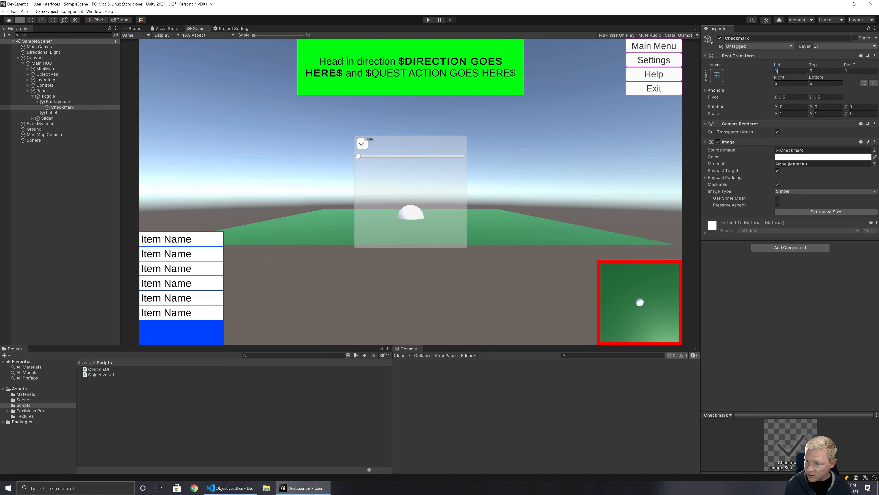
type("0")
key("Tab")
key("Tab")
type("0")
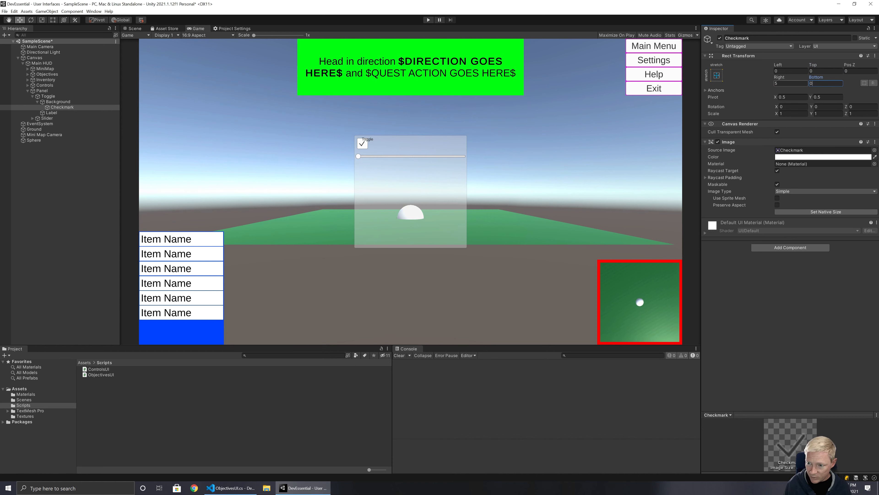
key("shift+Tab")
type("0")
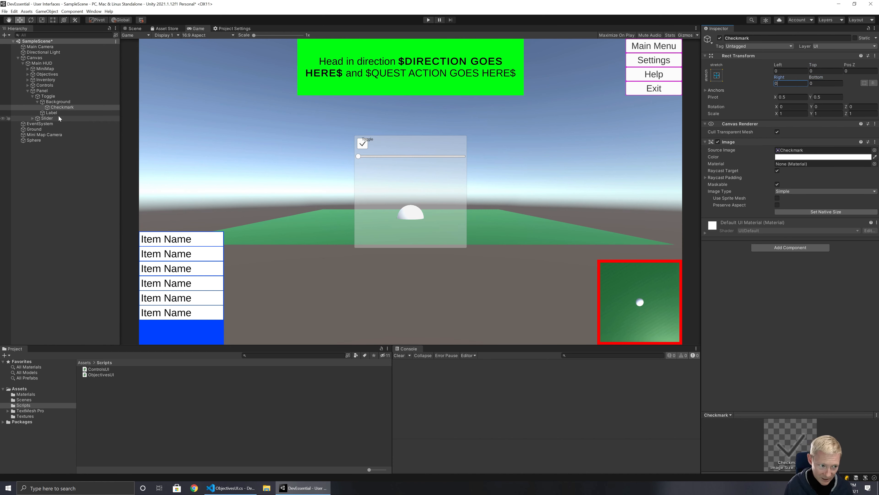
Anchor the Toggle's Label to the left with vertical stretch.
left_click(51, 113)
left_click(717, 74)
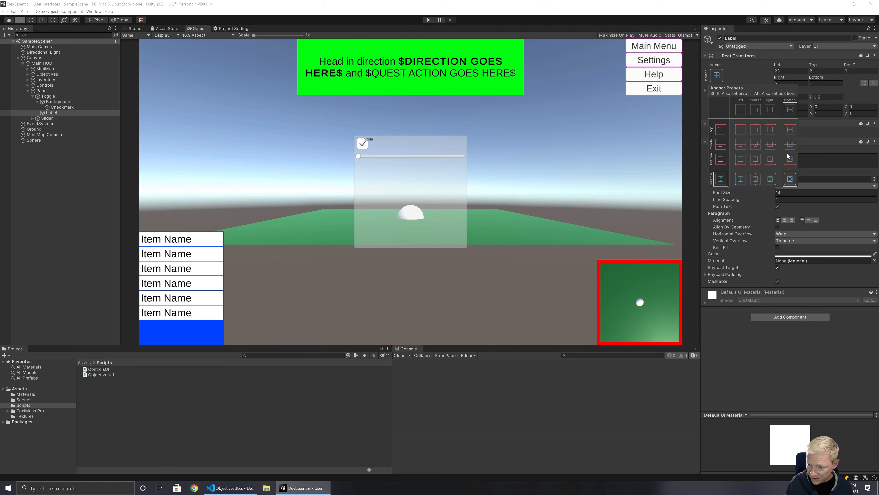
left_click(740, 179)
left_click(839, 137)
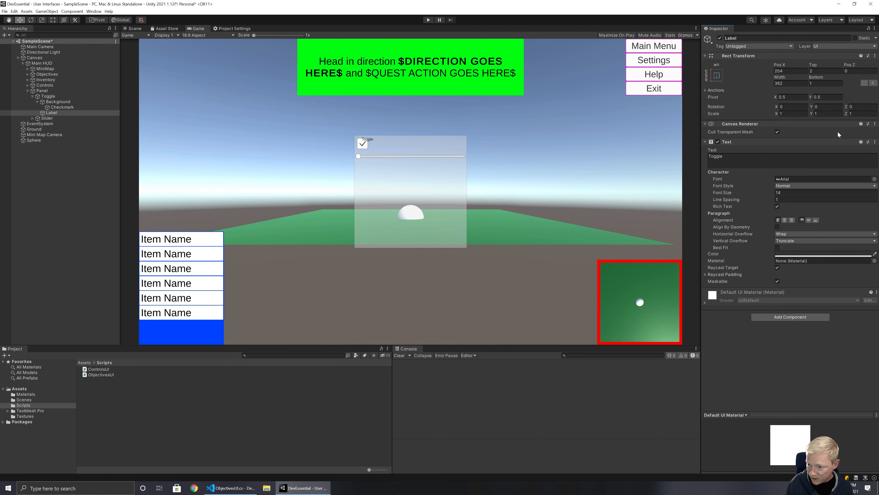
Stretch the existing Toggle Label's anchors in both directions.
left_click(717, 75)
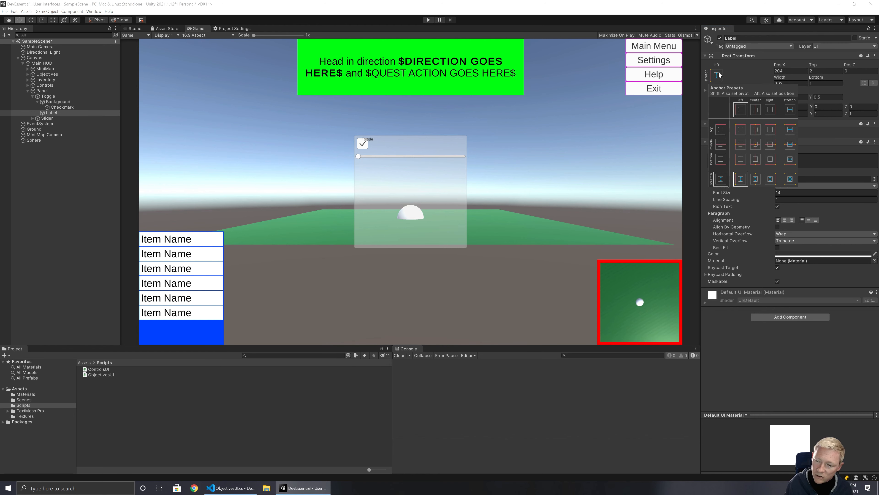
left_click(790, 180)
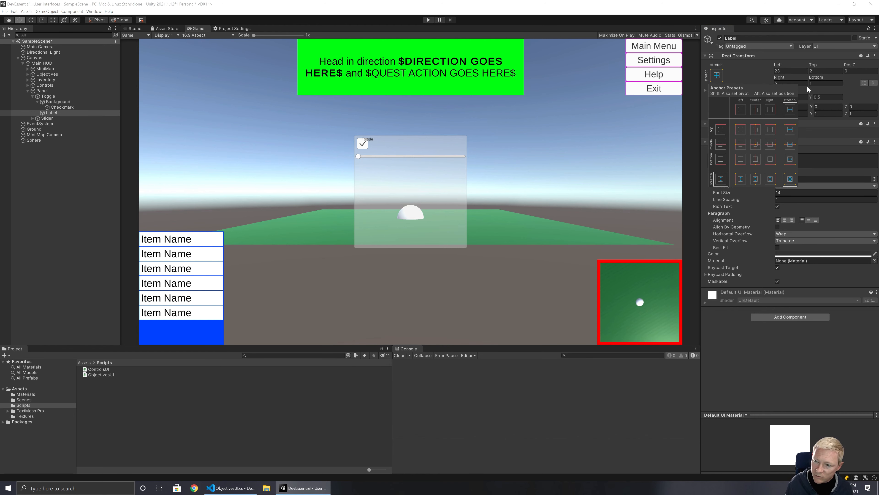
left_click(797, 72)
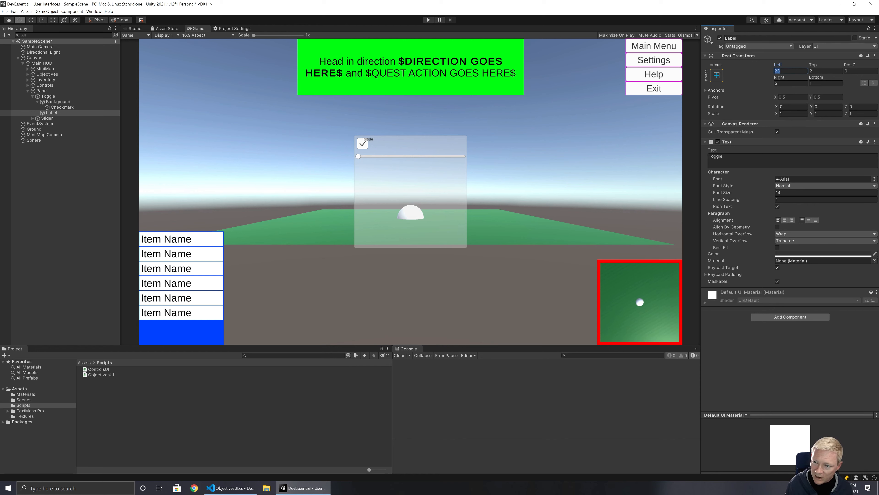
Delete the Toggle's existing Label object.
left_click(65, 108)
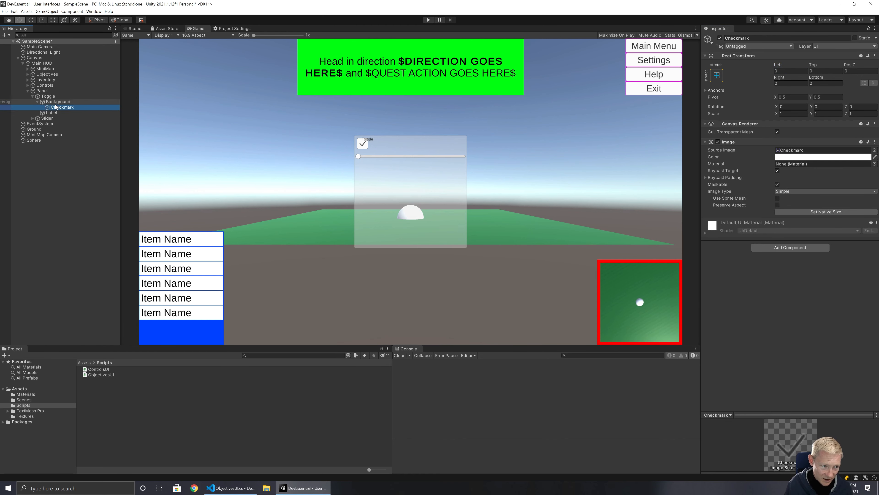
left_click(50, 97)
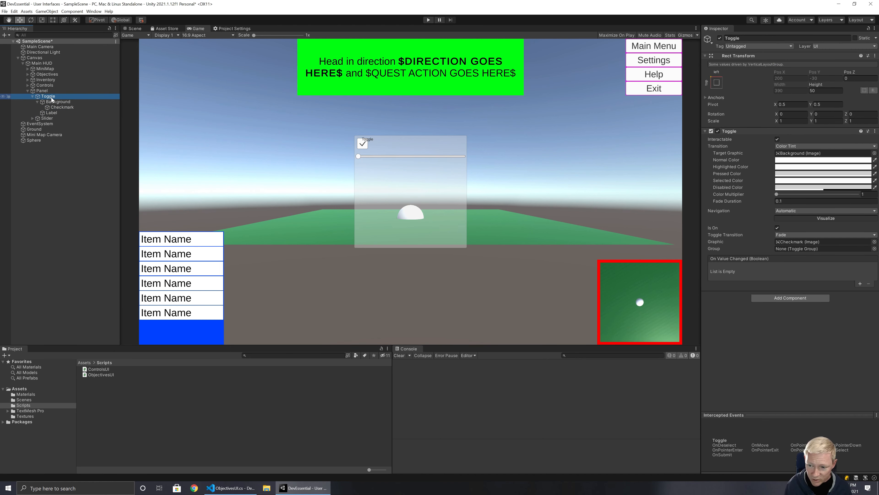
left_click(50, 113)
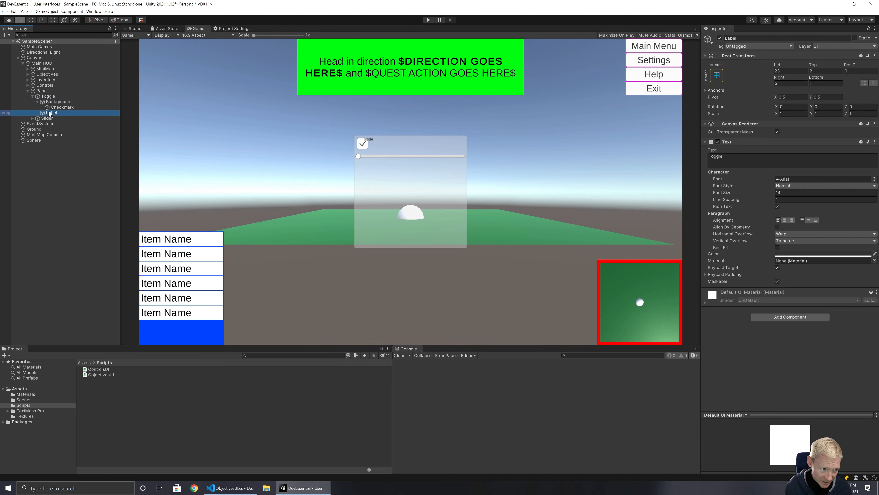
right_click(49, 113)
left_click(66, 159)
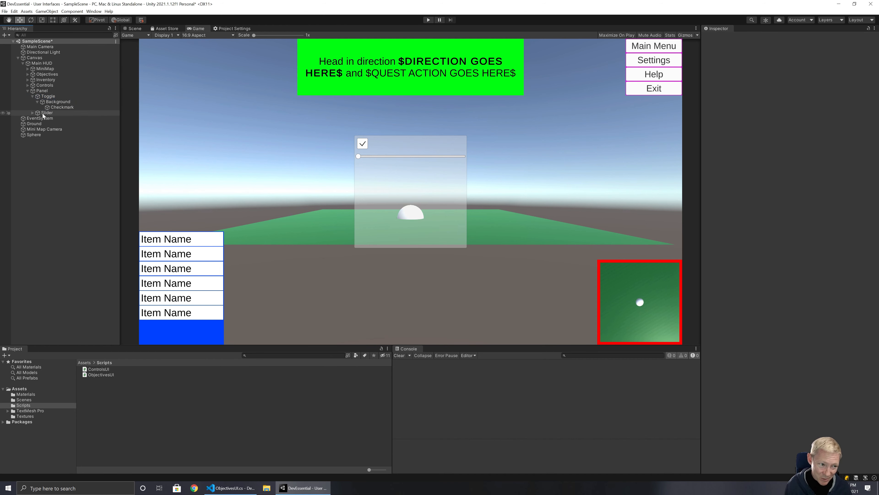
Add a TextMeshPro text object named Label under the Toggle and set its vertex color to black (000000).
right_click(50, 96)
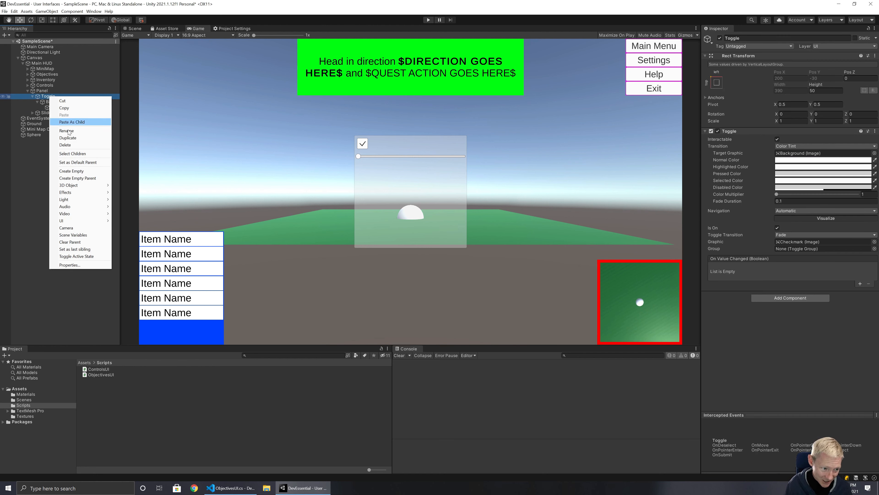
mouse_move(84, 220)
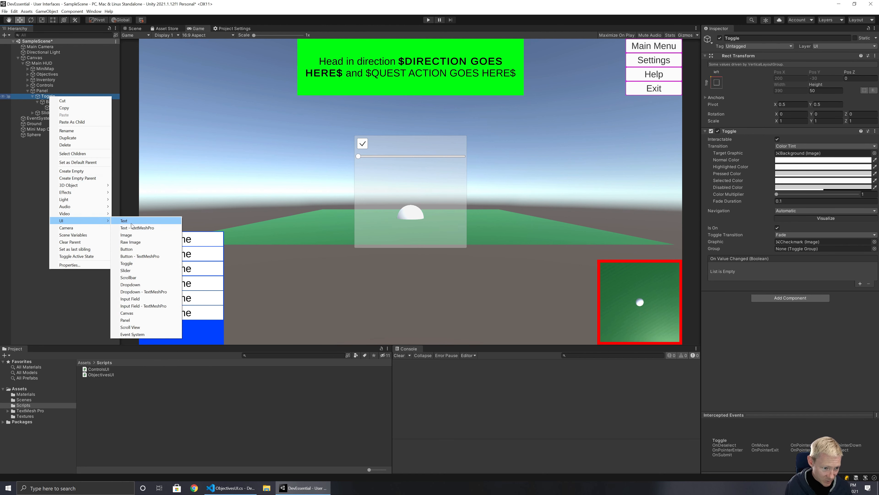
left_click(137, 228)
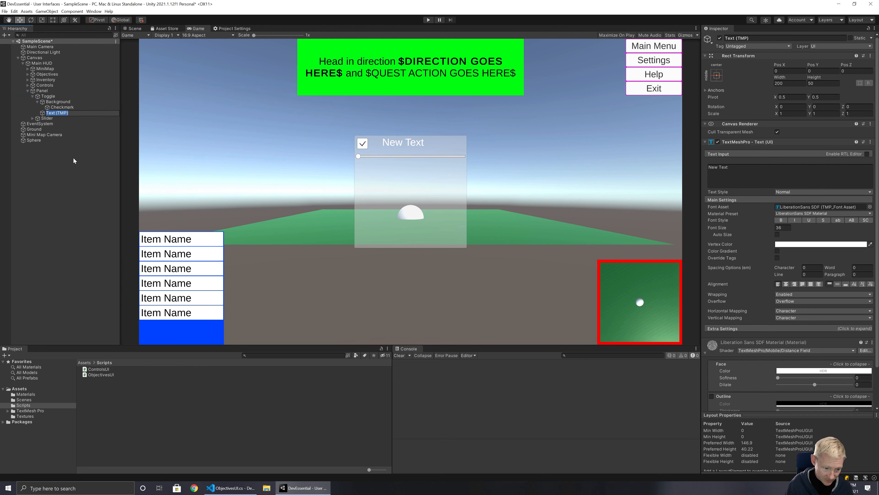
type("Label")
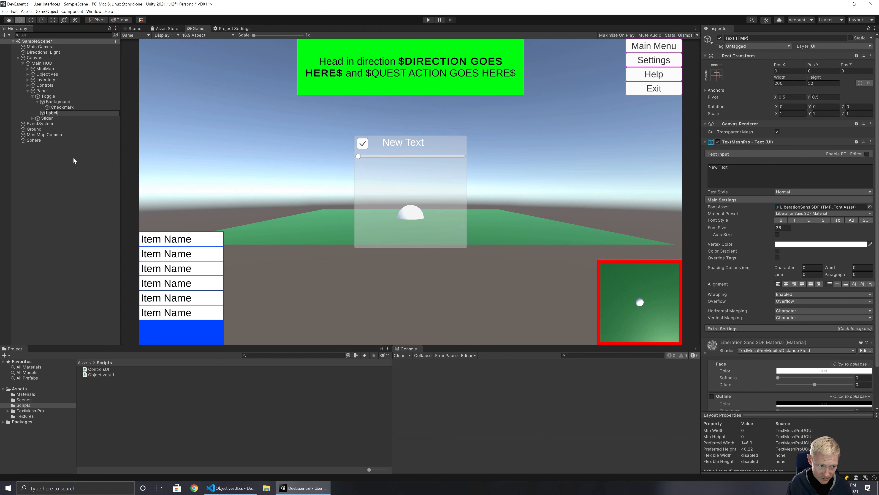
key("Return")
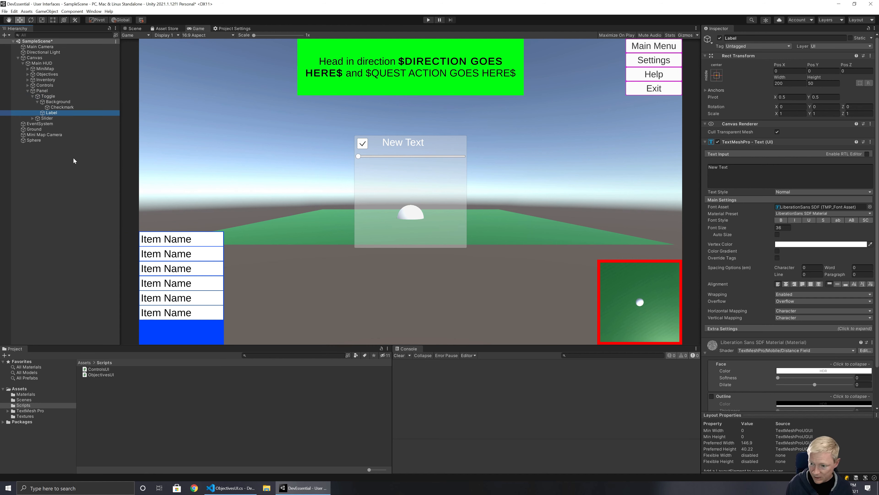
left_click(804, 244)
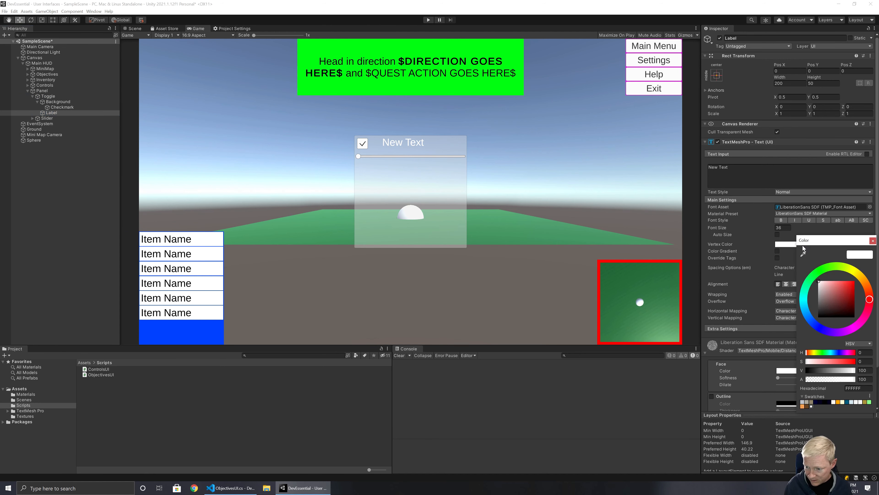
left_click_drag(826, 305, 793, 349)
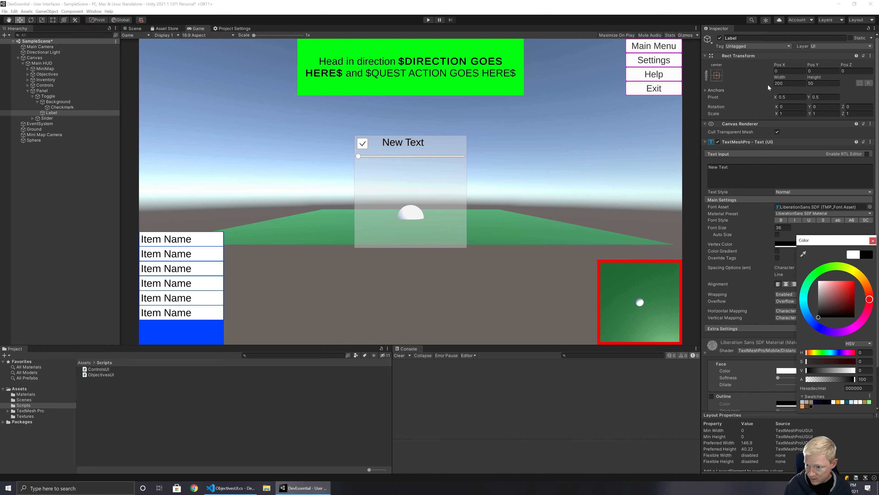
Stretch the new Label's anchors in both directions and set its left margin to 50.
left_click(720, 74)
left_click(790, 179)
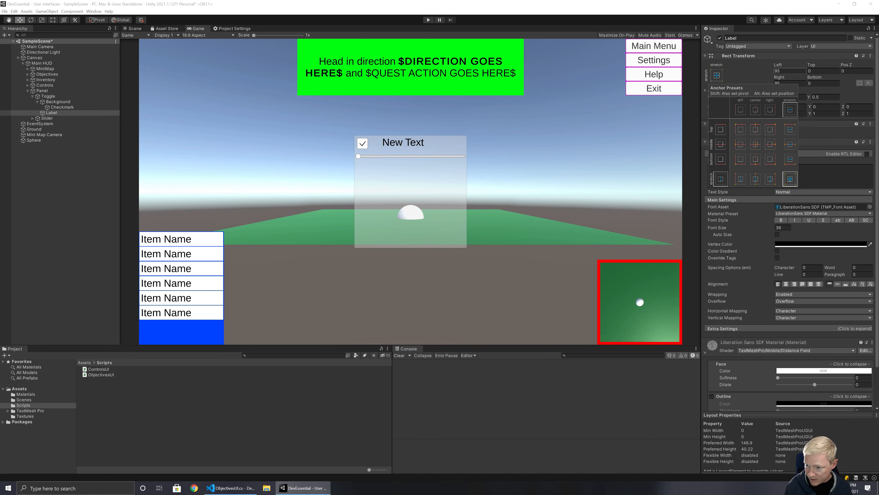
type("50")
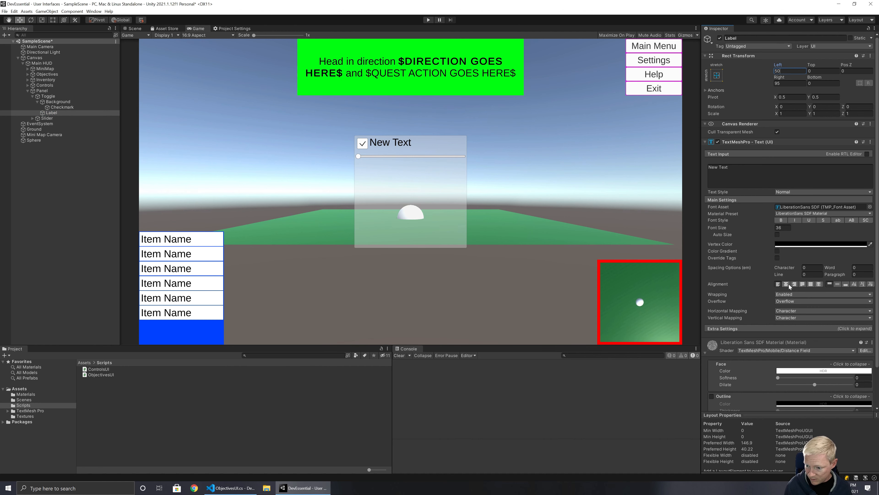
Align the Label's text vertically to the middle and set its right margin to 5.
left_click(838, 284)
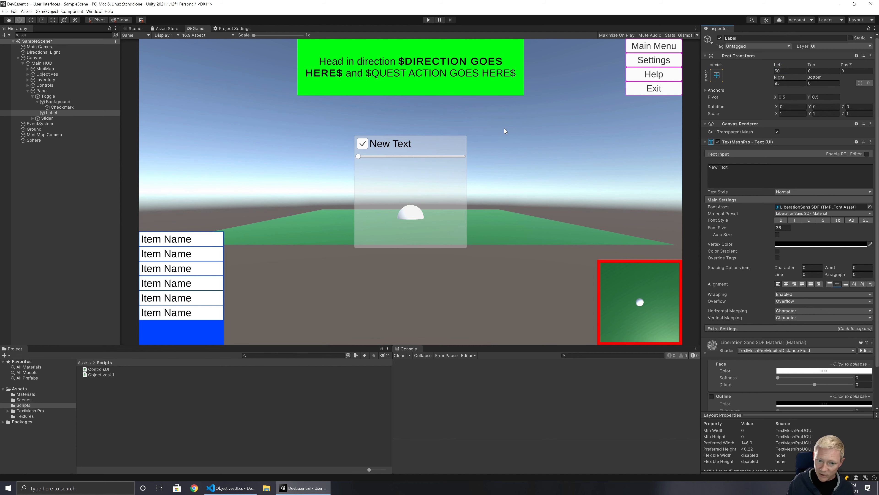
left_click(792, 80)
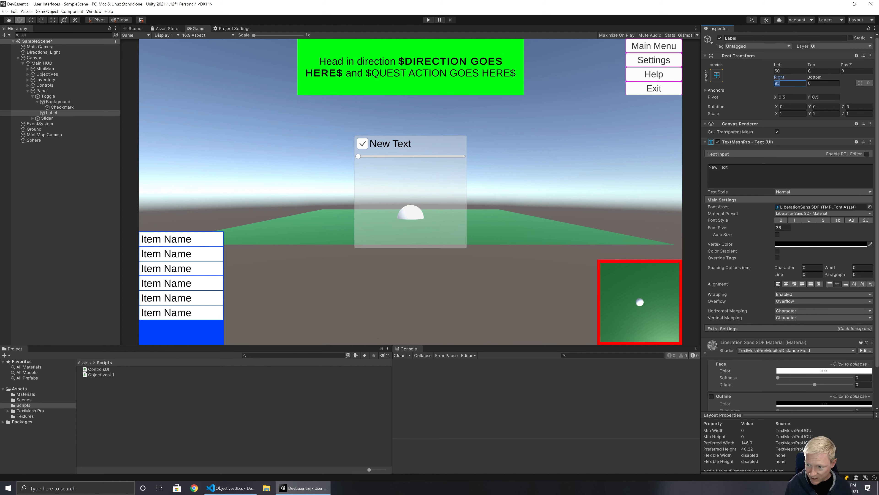
type("5")
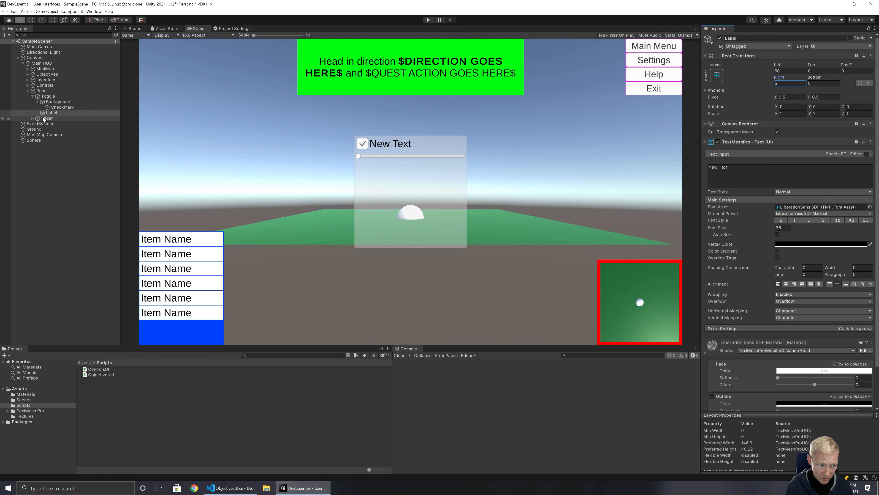
Set the Slider's height to 40.
left_click(47, 97)
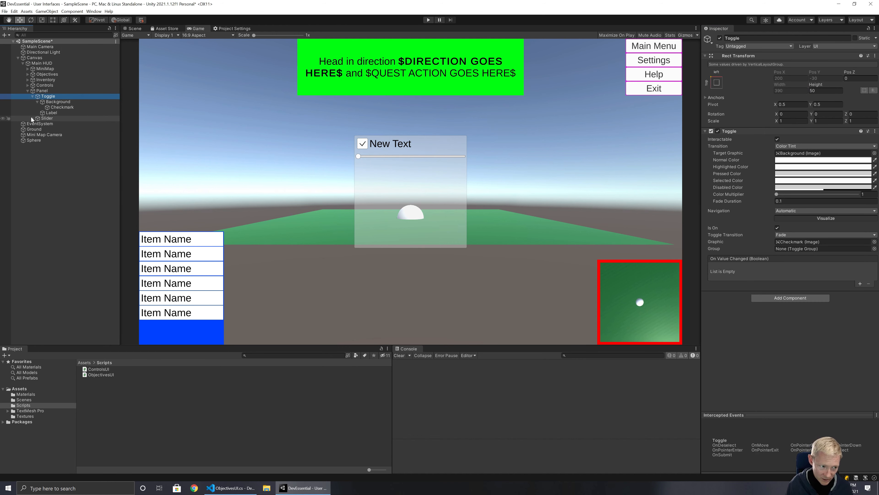
left_click(33, 118)
left_click(47, 118)
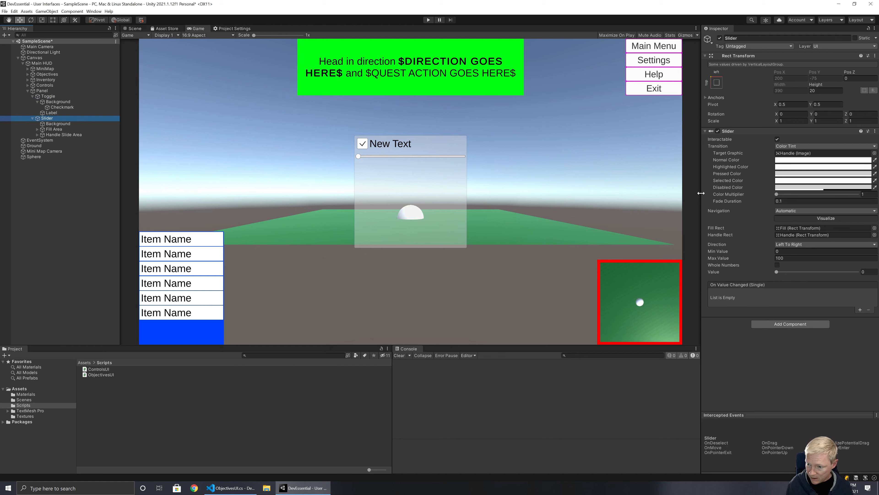
left_click(825, 90)
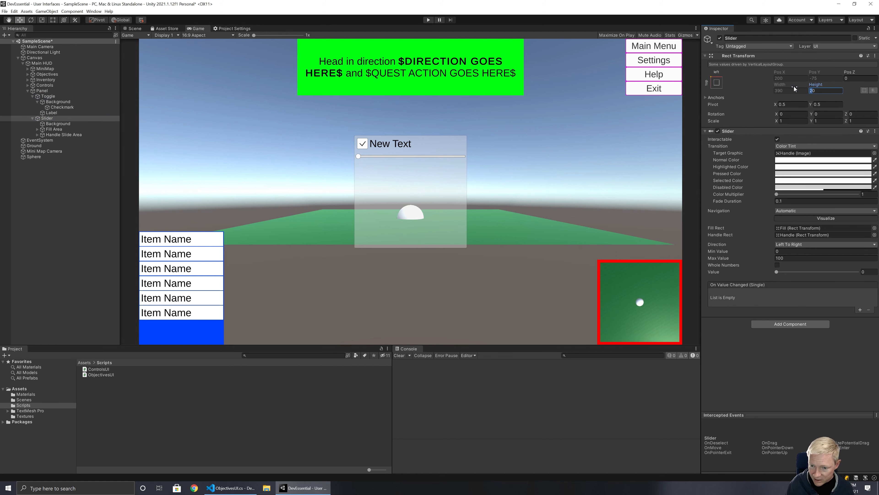
type("30")
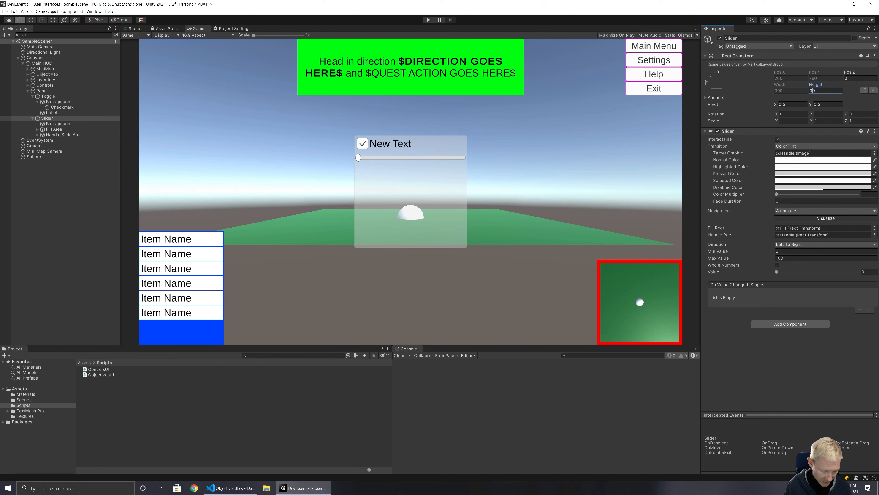
type("4")
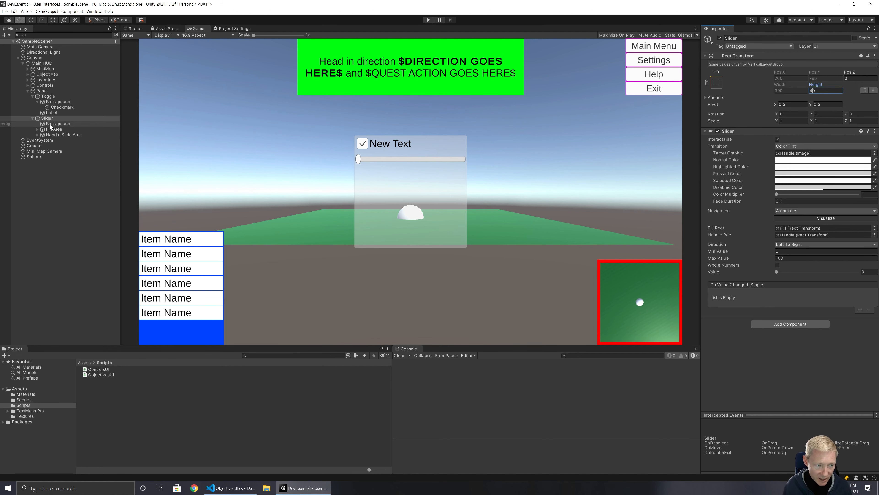
Inspect the Slider's Background, Fill and Handle child objects.
left_click(58, 124)
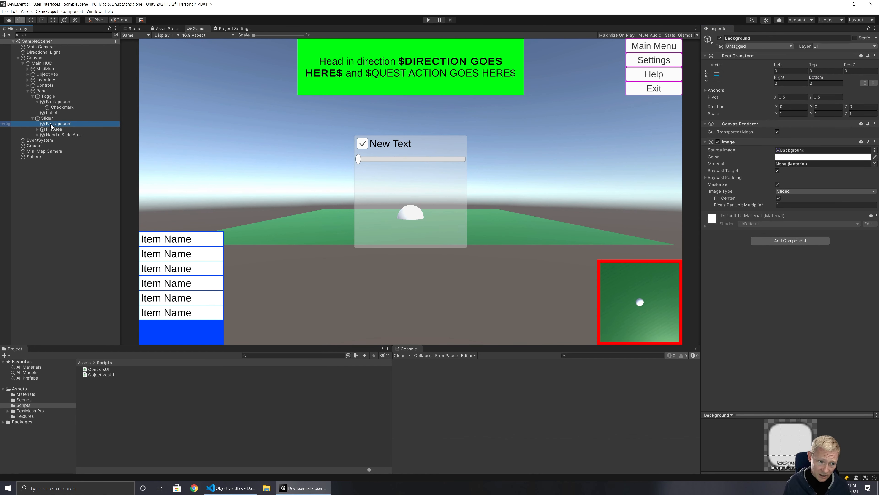
left_click(38, 129)
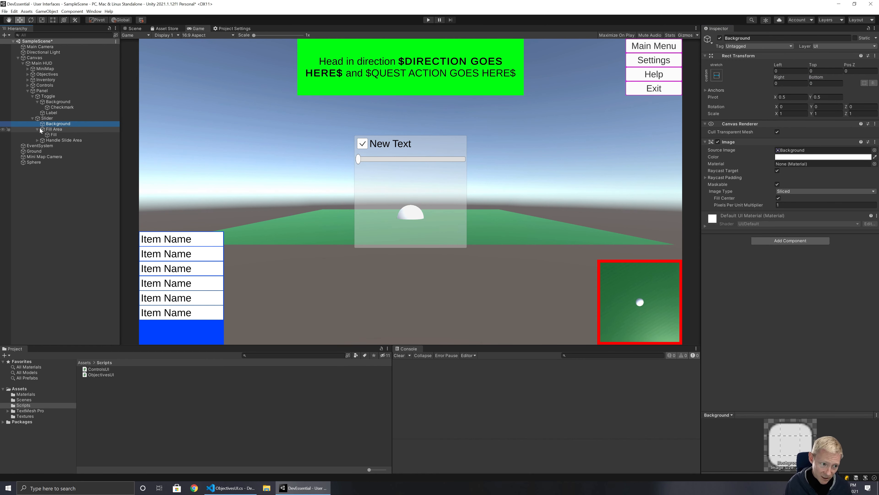
left_click(53, 134)
left_click(38, 140)
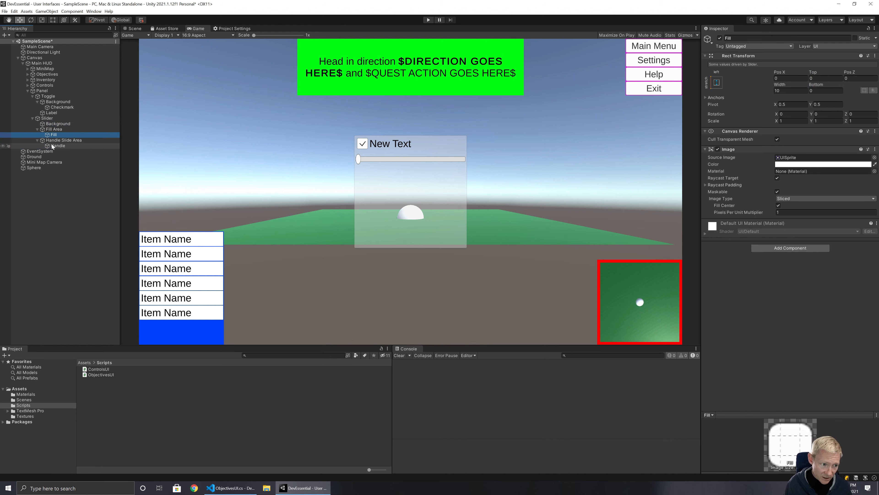
left_click(52, 146)
left_click(47, 118)
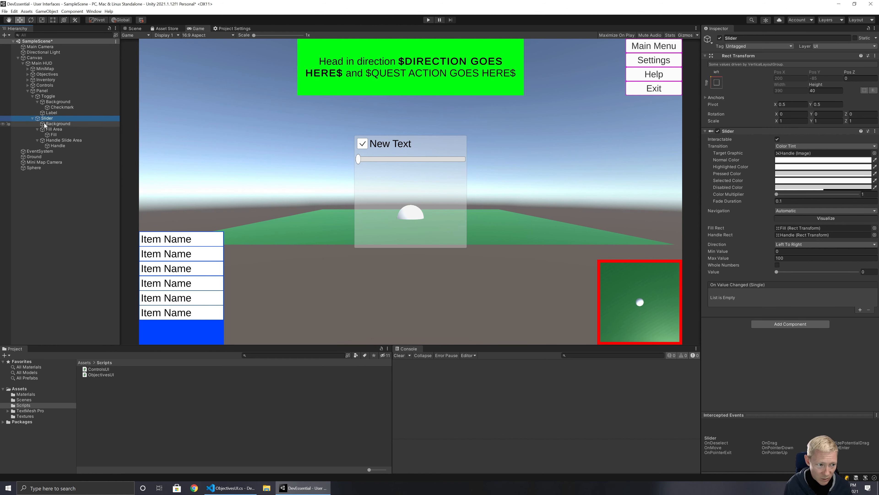
Rename the Panel as Input Controls and collapse its Toggle and Slider children in the hierarchy.
left_click(46, 92)
key("F2")
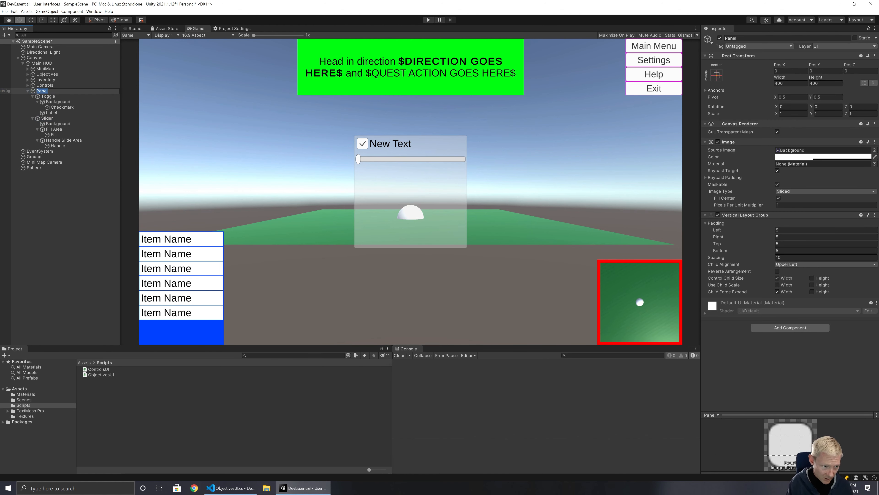
type("Input")
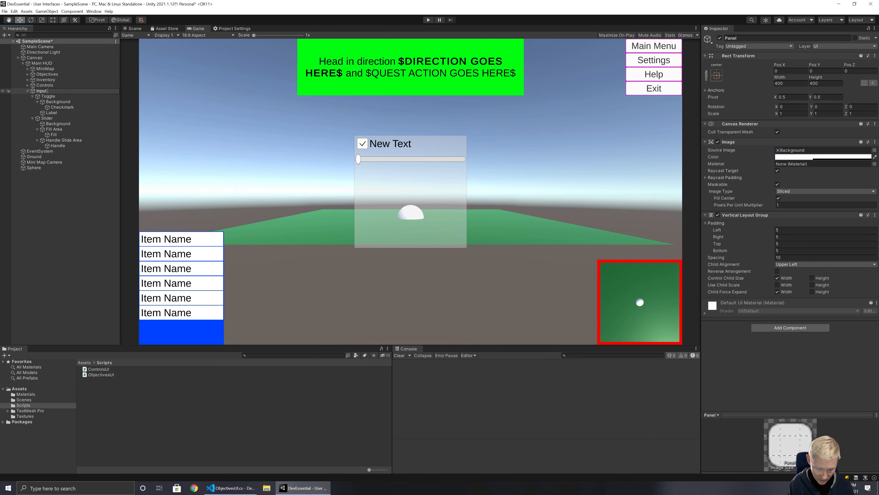
type(" Controls")
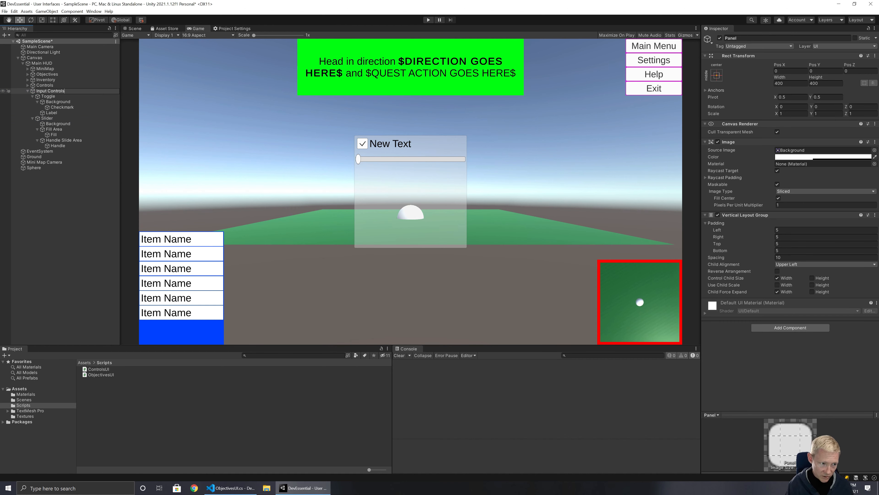
key("Return")
key("Down")
key("Left")
key("Down")
key("Left")
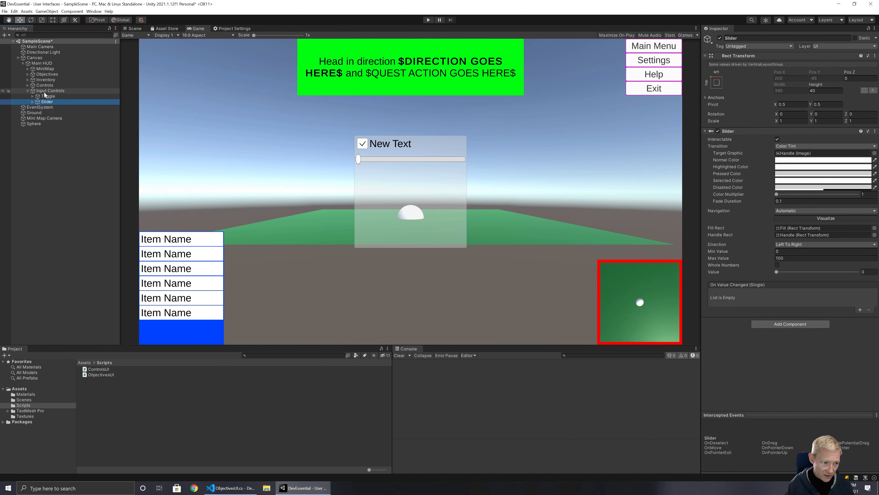
Add a TextMeshPro input field as a child of Input Controls.
left_click(45, 92)
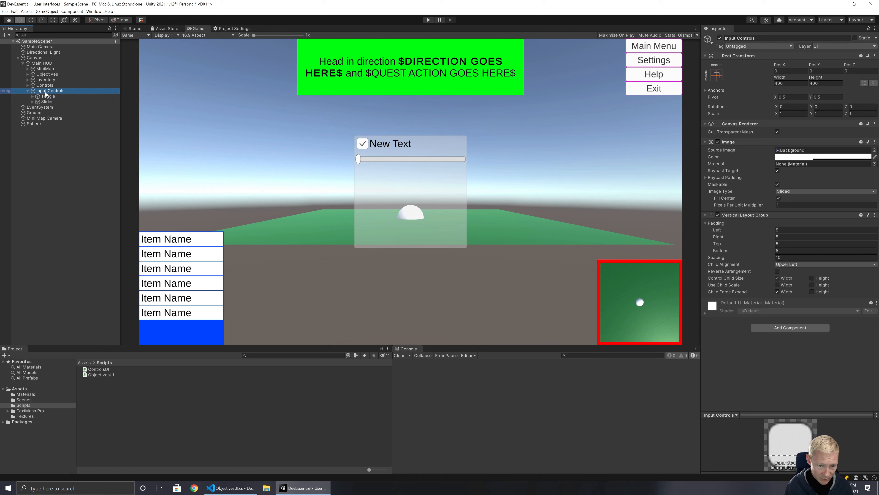
right_click(46, 94)
mouse_move(81, 216)
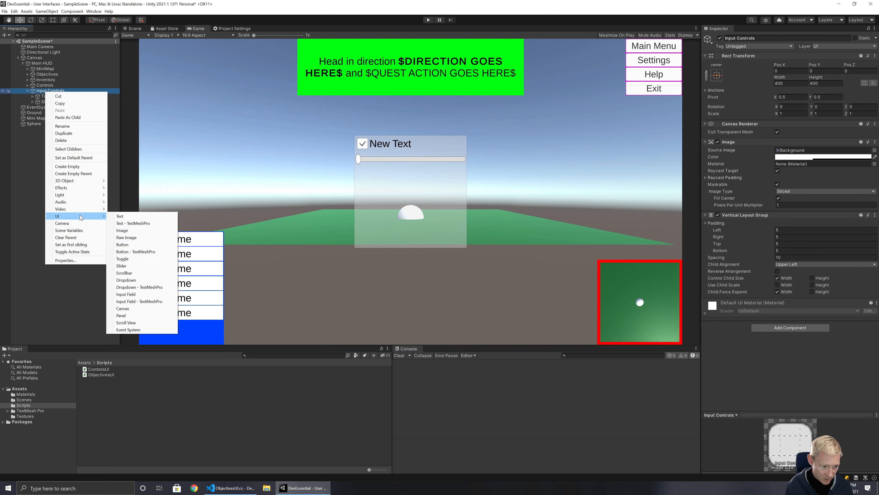
left_click(150, 301)
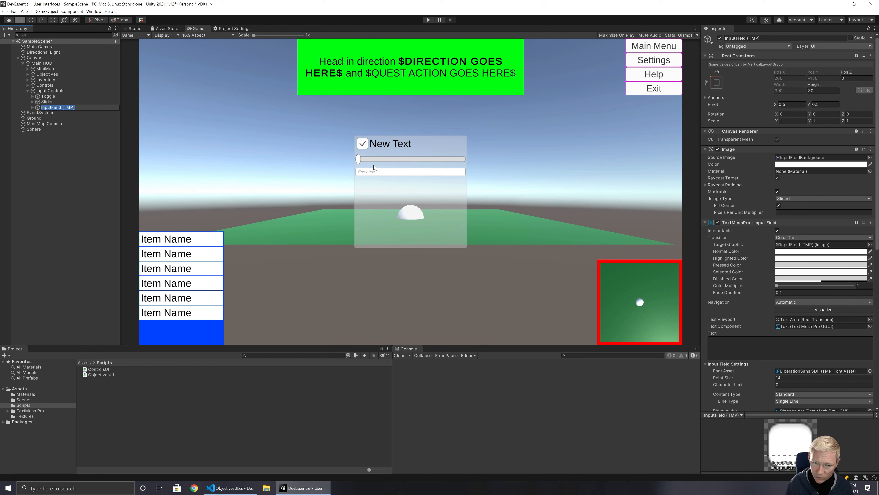
Set the input field's height to 50 and its placeholder text to "Please enter your character's starting money ...".
left_click(817, 91)
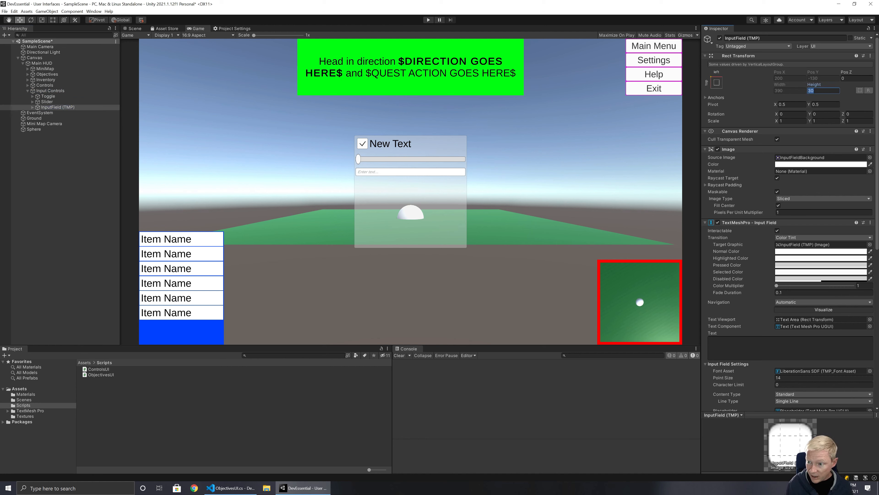
type("50")
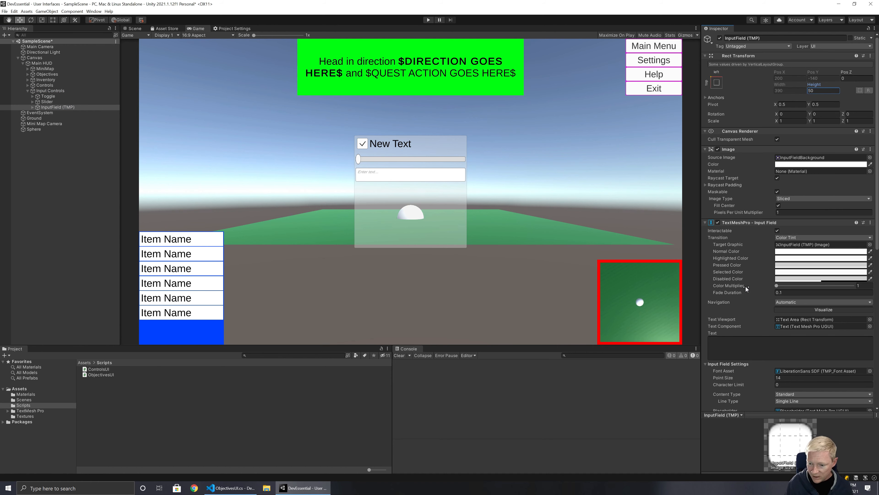
left_click(33, 107)
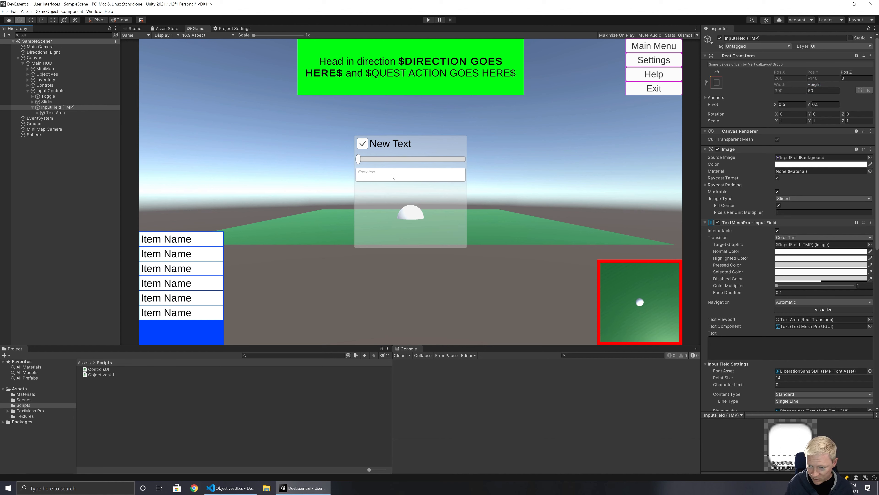
left_click(37, 112)
left_click(65, 118)
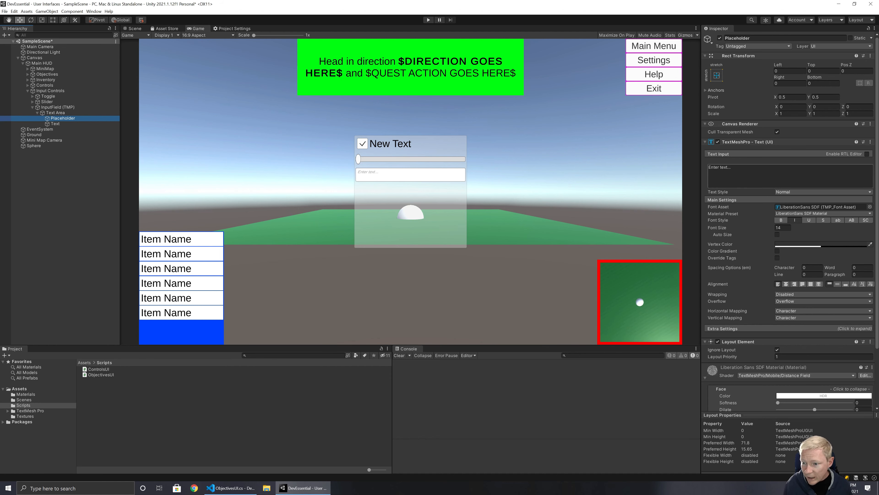
left_click(727, 173)
type("Pl")
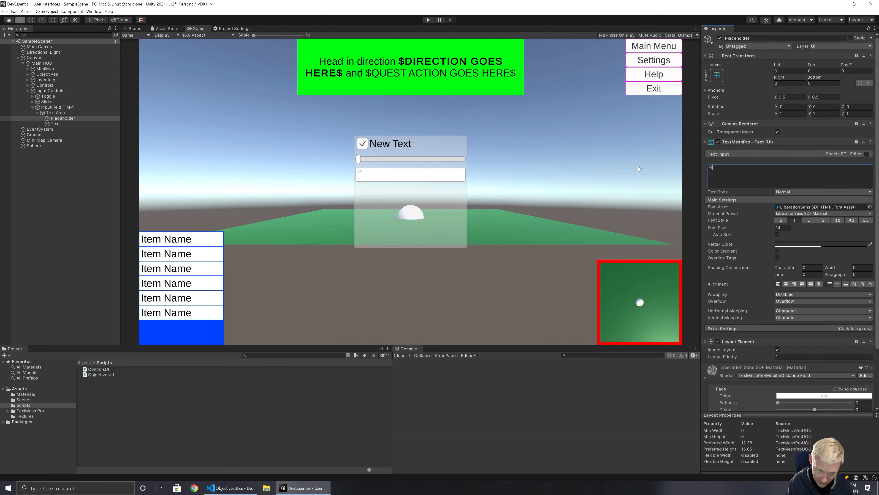
type("ease enter")
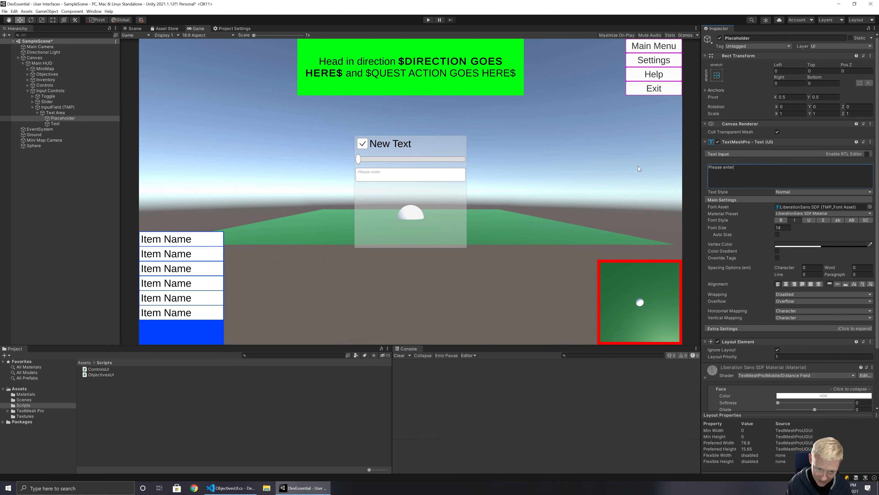
type(" your c")
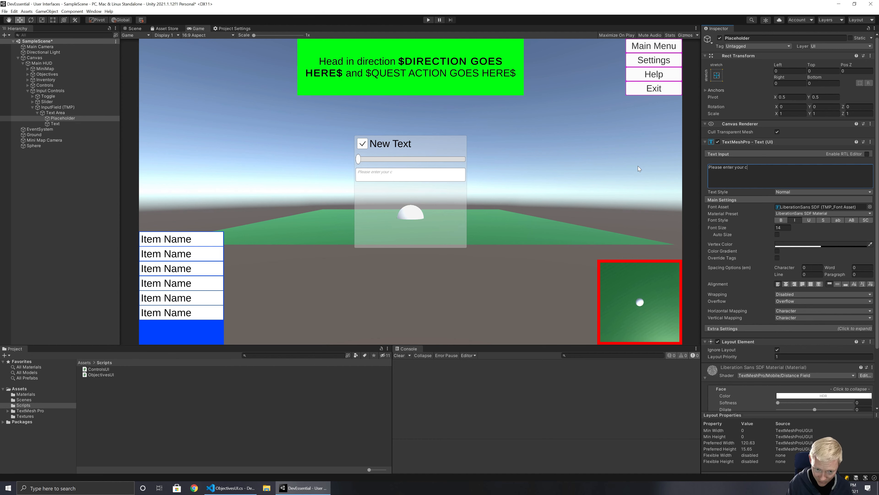
type("haracter's ")
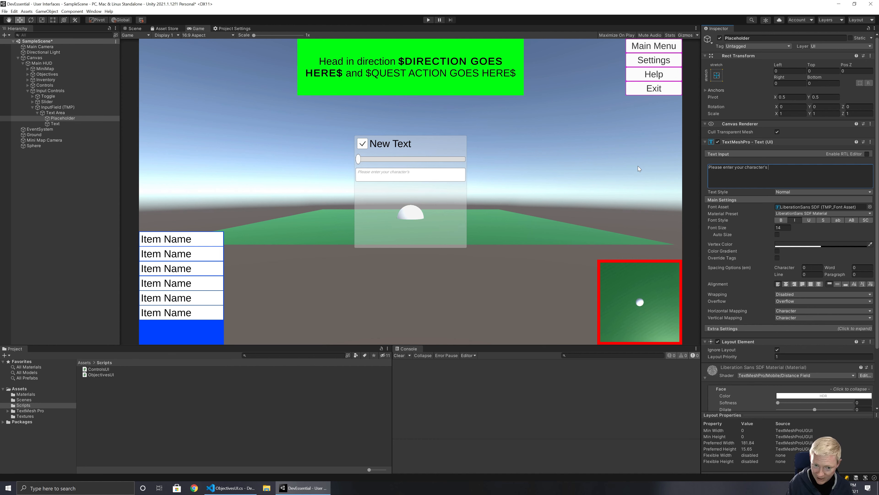
type("starting money ...")
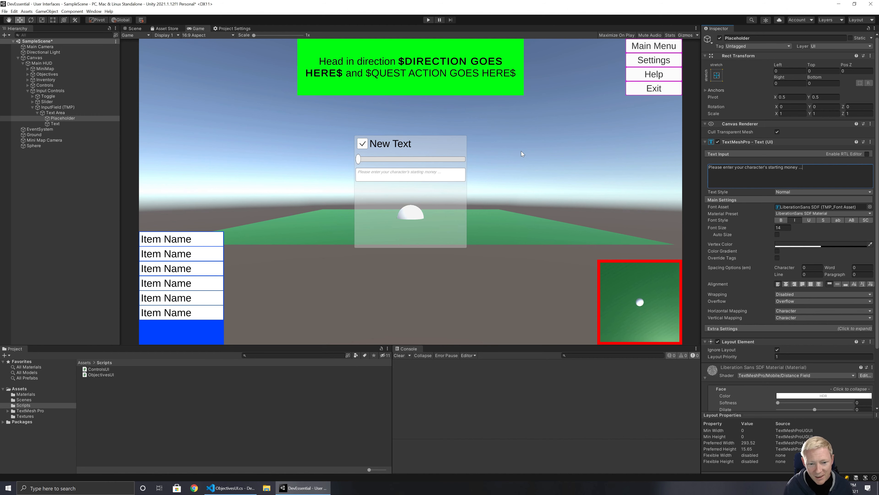
Review the input field's Text and Text Area children, then the Toggle, Slider, InputField (TMP) and Input Controls objects.
left_click(71, 124)
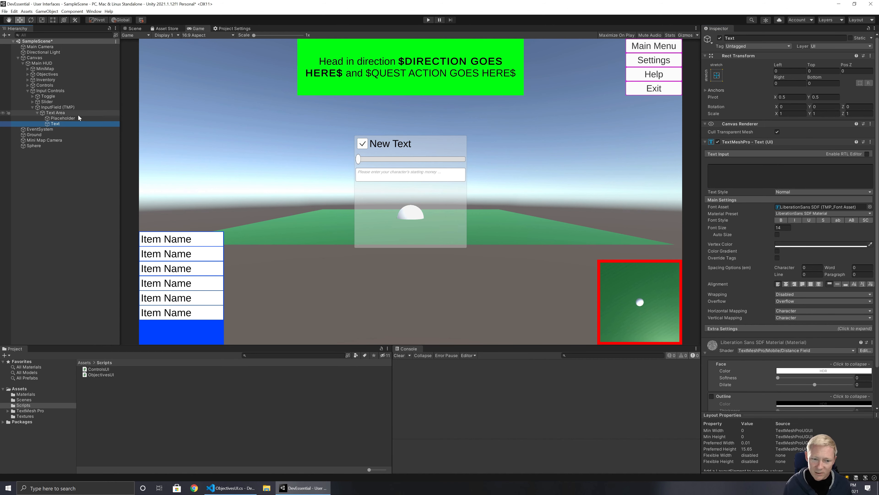
left_click(66, 112)
left_click(54, 107)
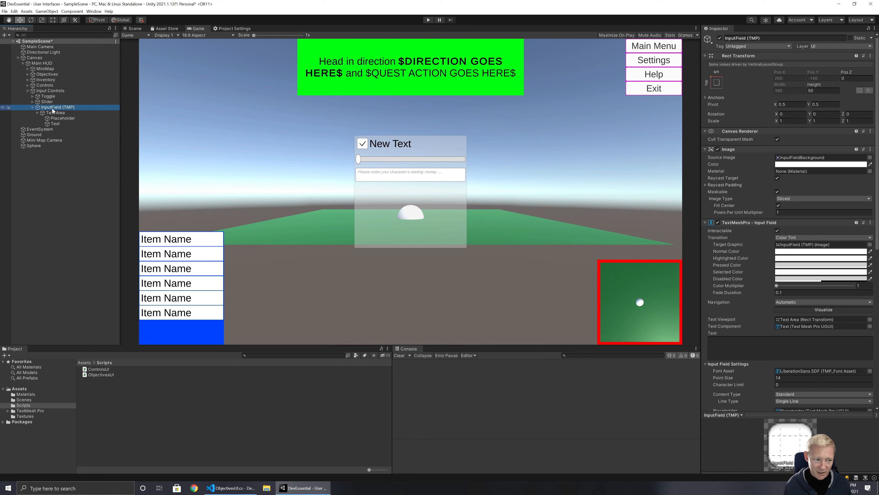
left_click(33, 107)
left_click(47, 97)
left_click(47, 102)
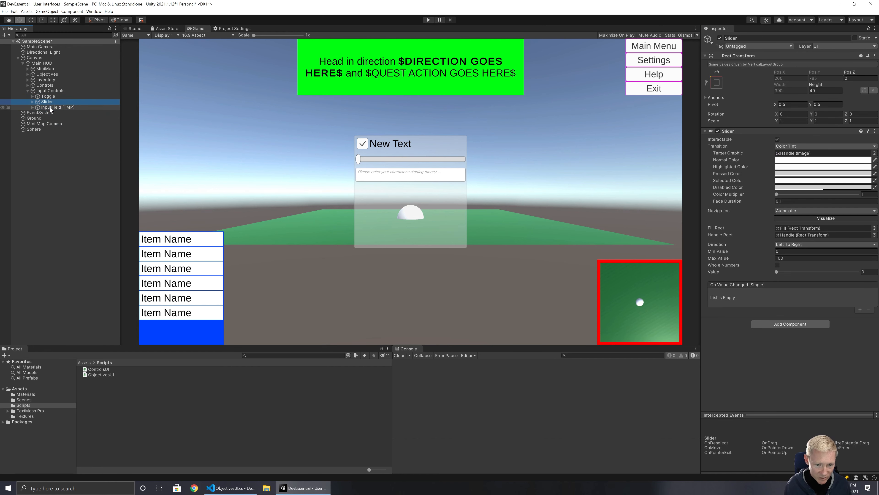
left_click(51, 108)
left_click(49, 97)
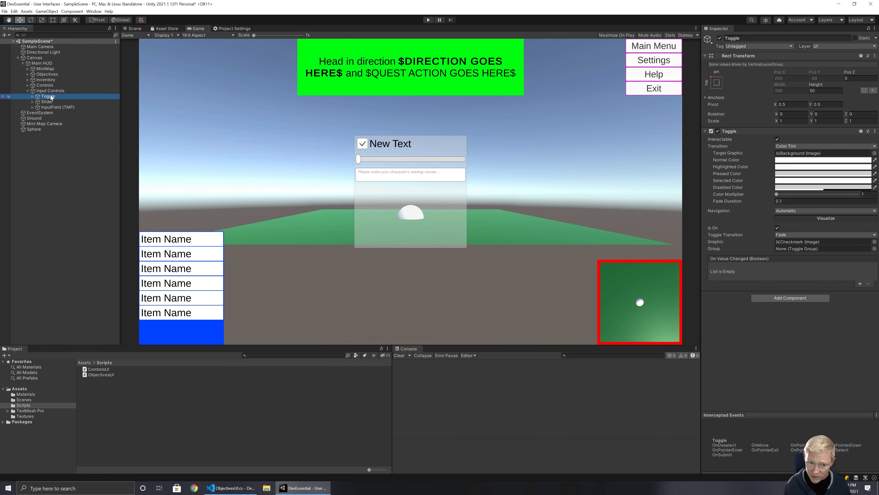
left_click(45, 92)
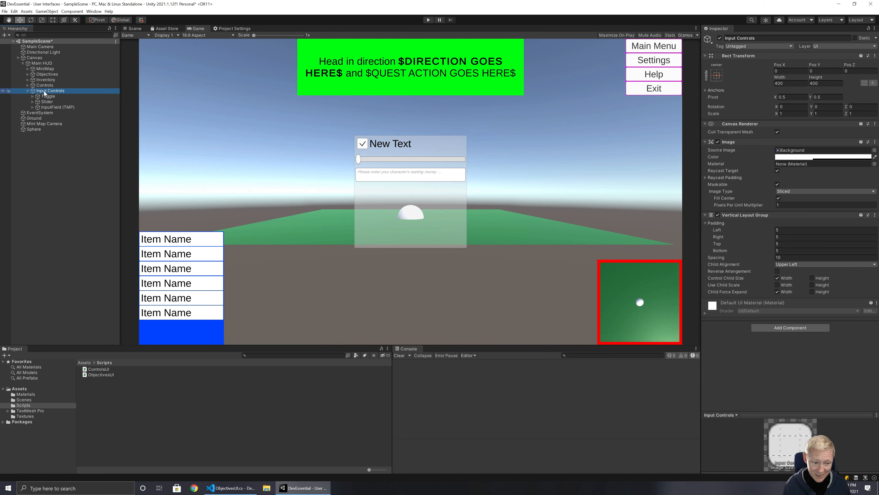
Create a C# script named InputControlsUI in the Scripts folder and open it in Visual Studio Code.
right_click(101, 382)
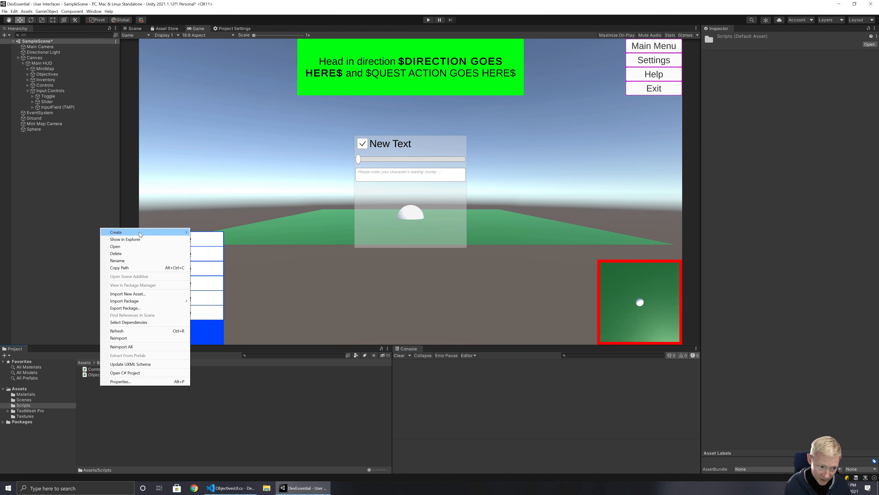
mouse_move(183, 236)
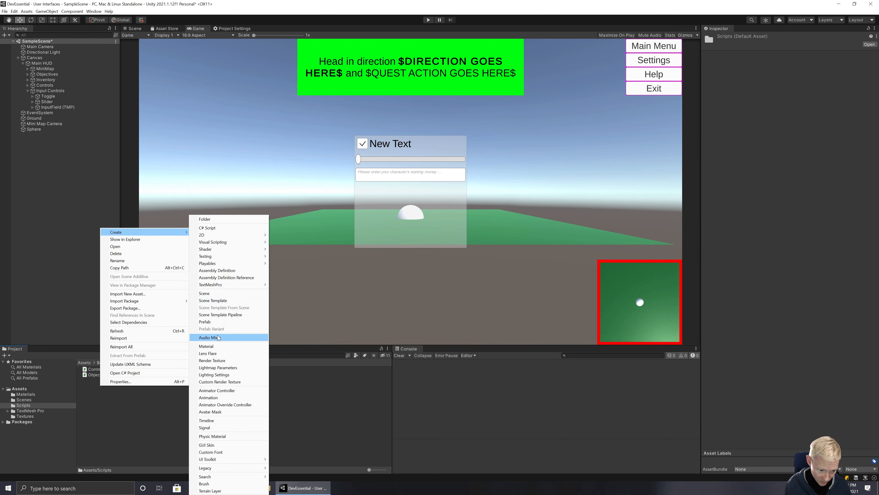
left_click(242, 228)
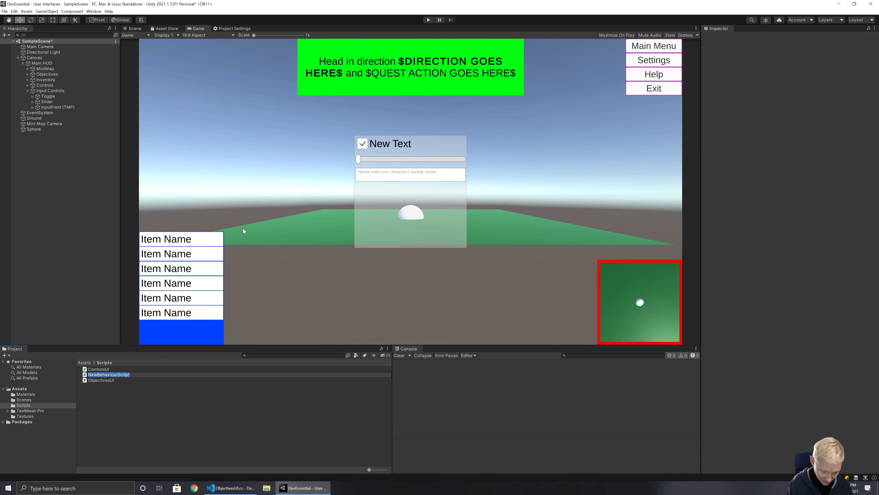
type("InputControlsUI")
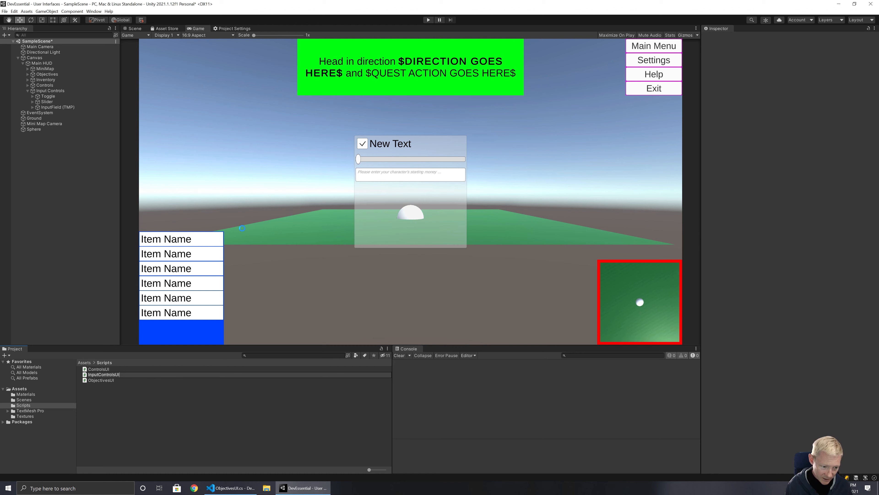
key("Return")
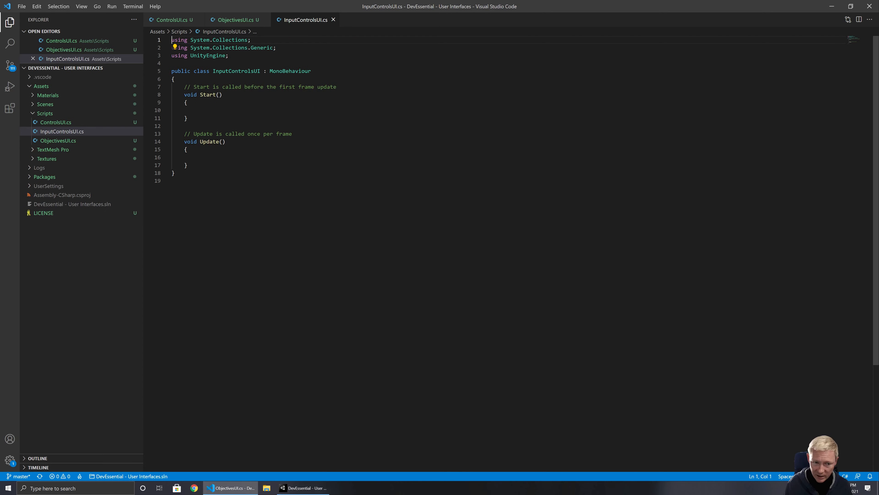
Add the directive "using TMPro;" below the existing using lines of the script.
left_click(229, 56)
key("Return")
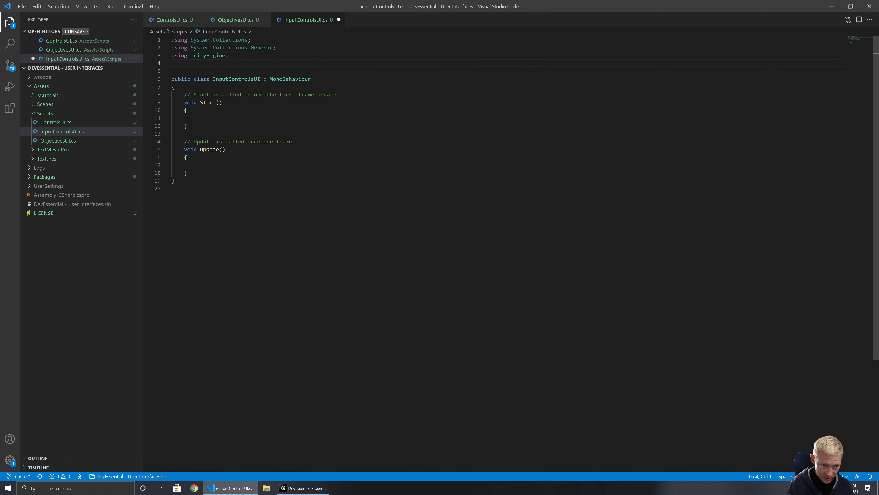
type("using TMPro;")
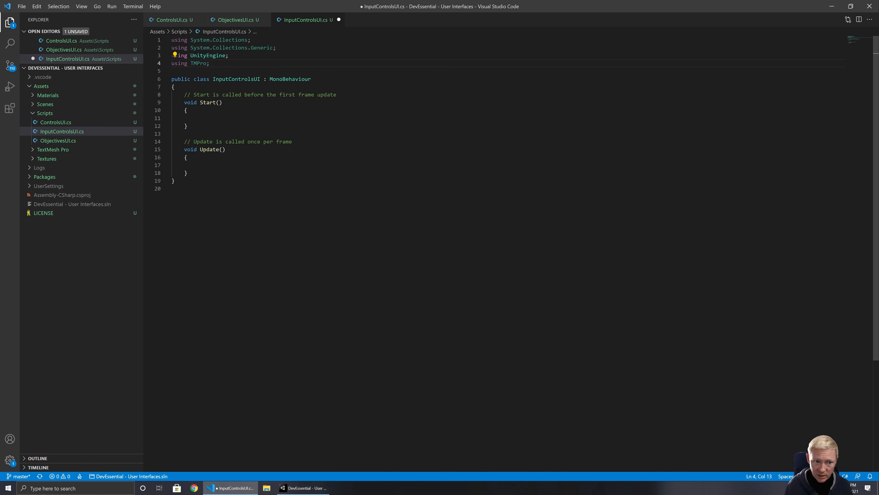
Insert a [SerializeField] attribute as the first line inside the InputControlsUI class body.
left_click(175, 87)
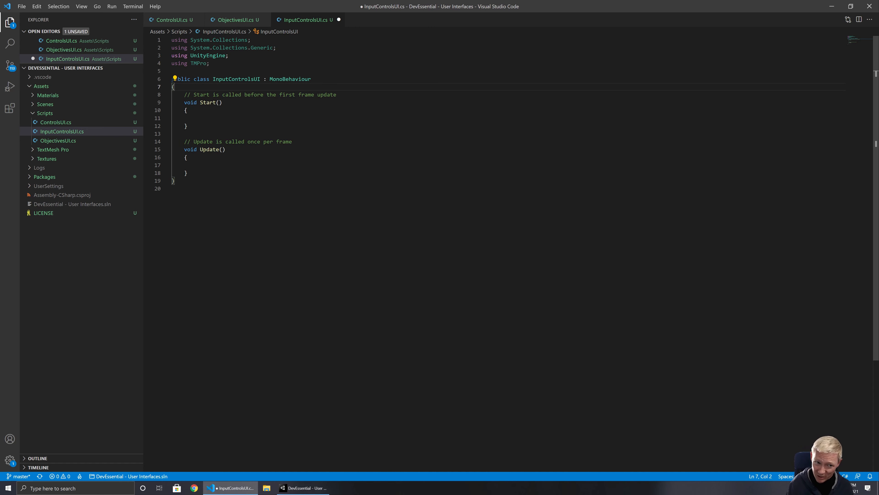
key("Return")
type("[SerializeField]")
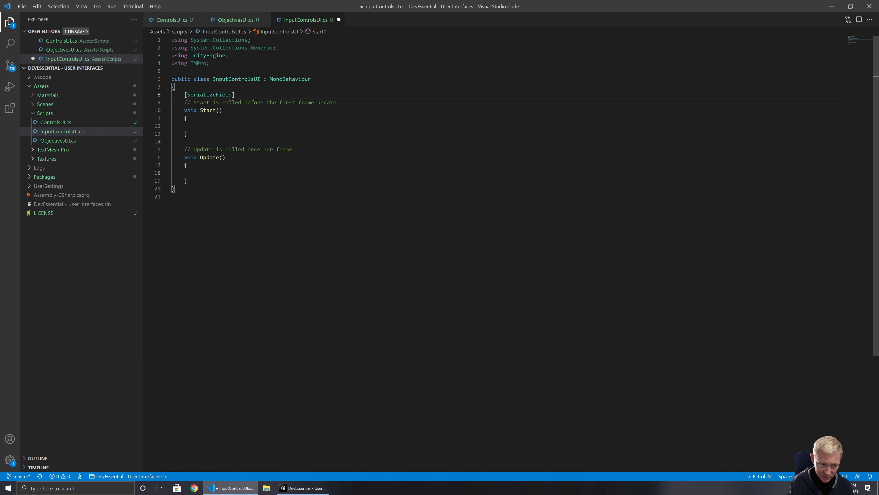
Add the directive "using UnityEngine.UI;" below the TMPro one.
key("Up")
key("Up")
key("Up")
key("Up")
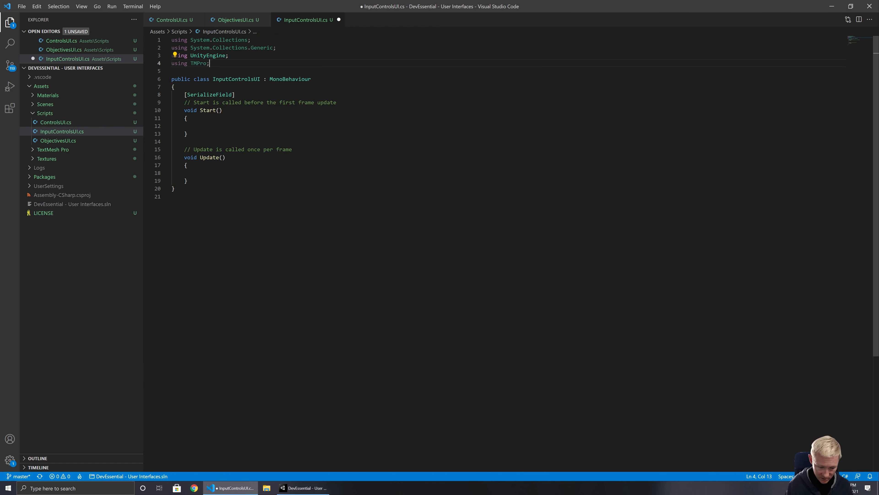
key("Return")
type("using UnityEngine.T")
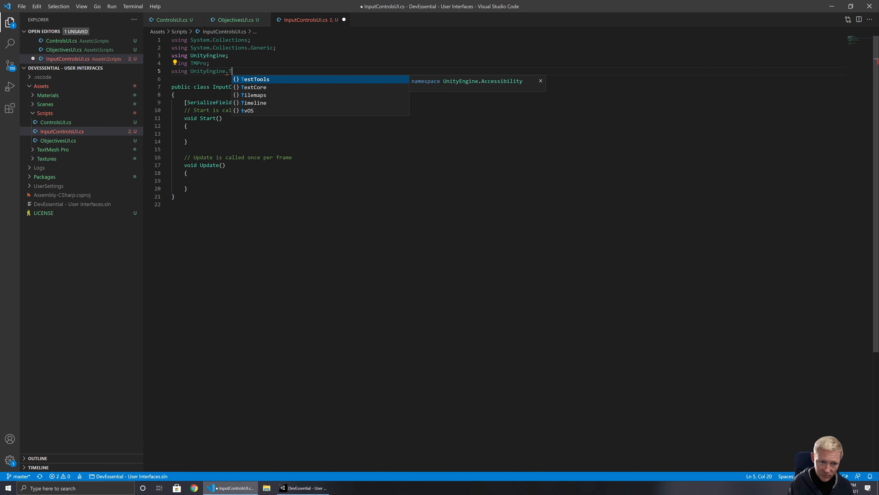
key("BackSpace")
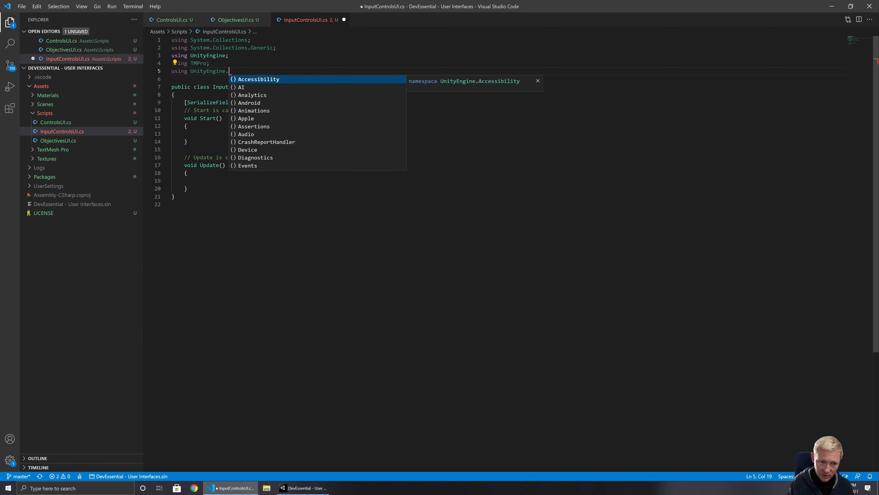
type("UI;")
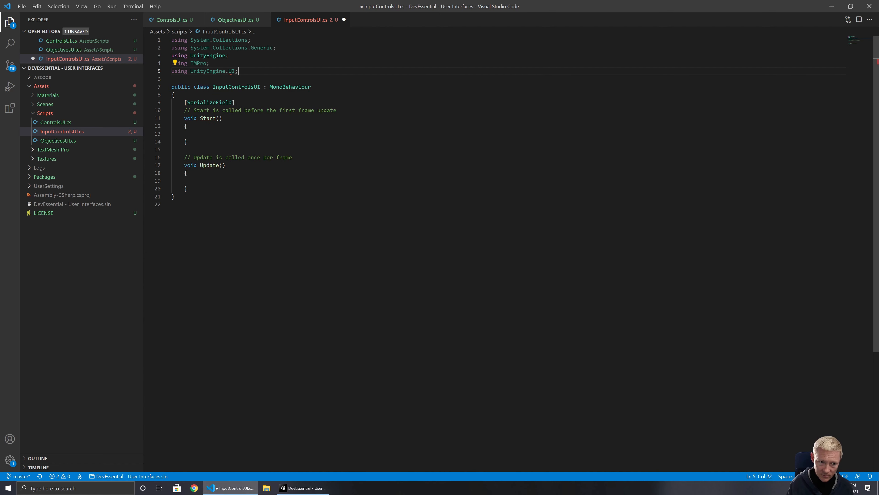
Complete the [SerializeField] line as a Toggle field named DemoToggle.
left_click(241, 103)
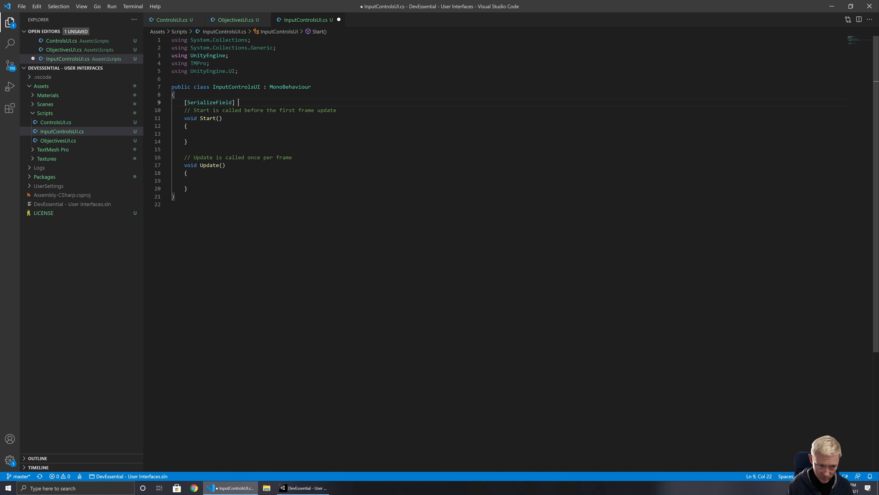
type("Toggle ")
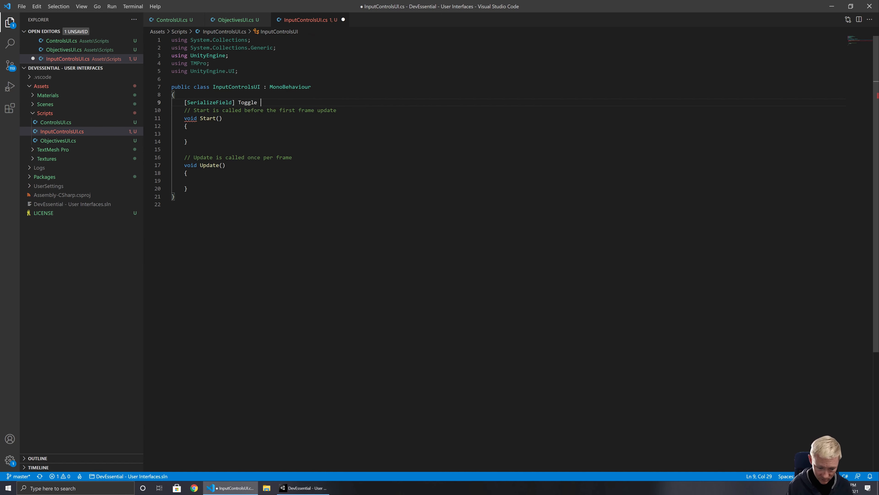
type("DemoToggle;")
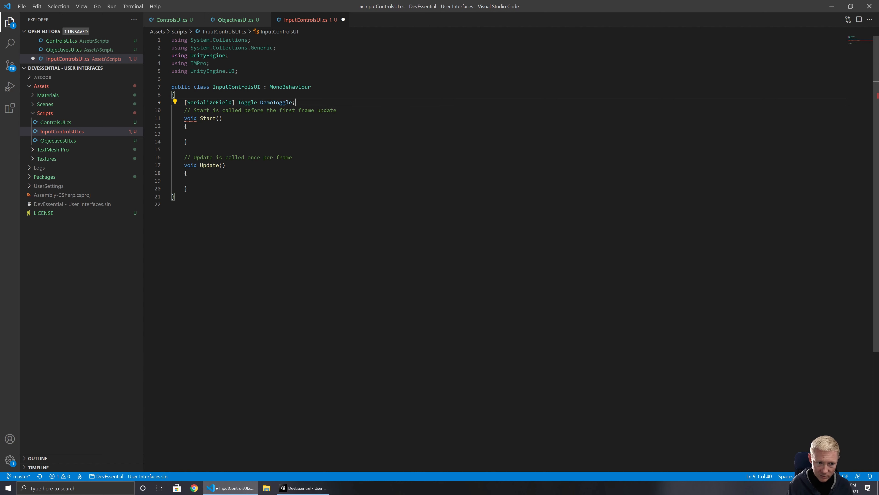
key("Return")
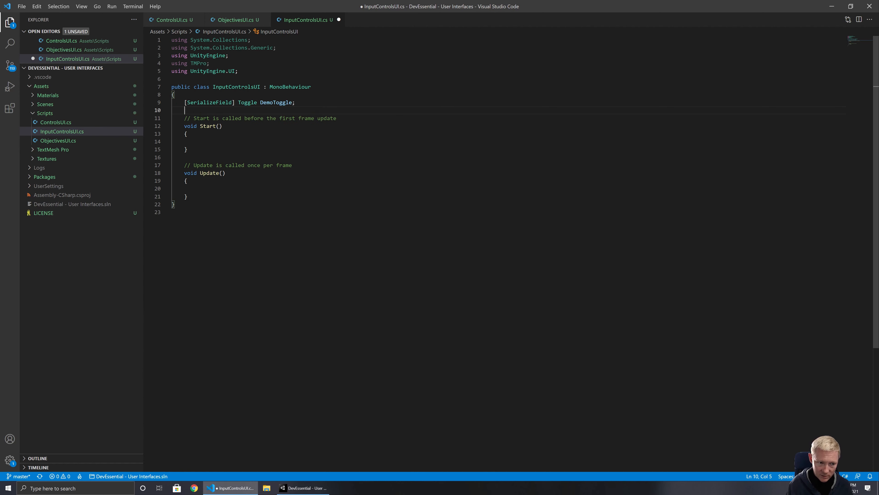
Declare a serialized Slider field named DemoSlider below DemoToggle, followed by a blank line.
type("[SerializeField] ")
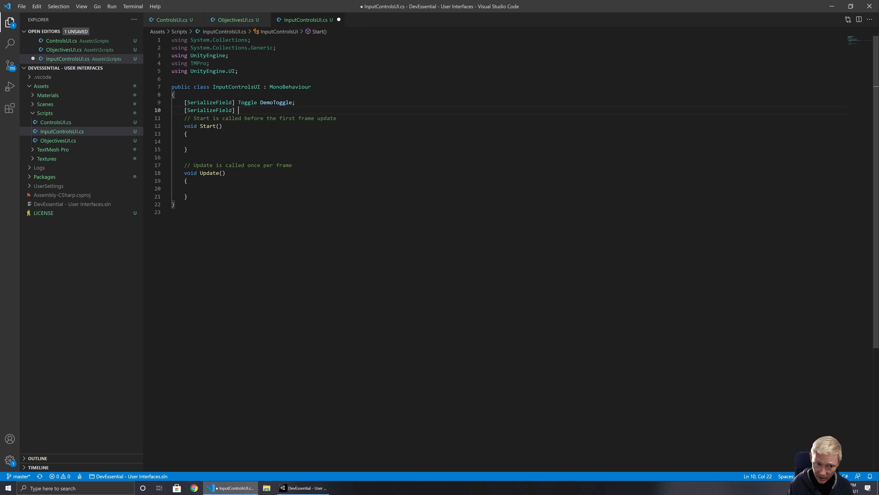
type("Slider Dem")
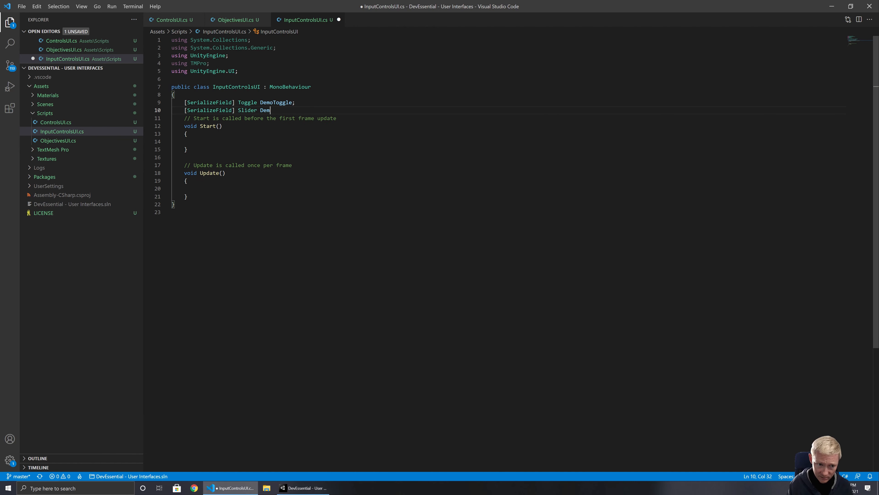
type("oSlider;")
key("Return")
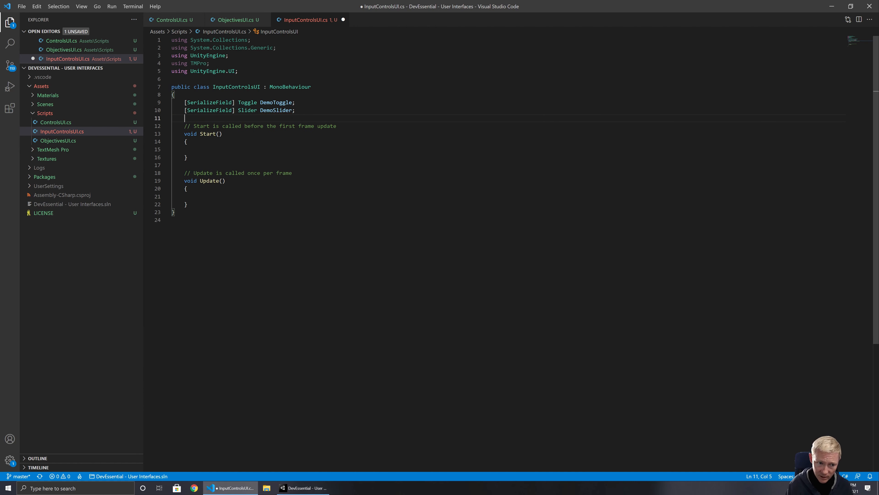
key("Return")
key("BackSpace")
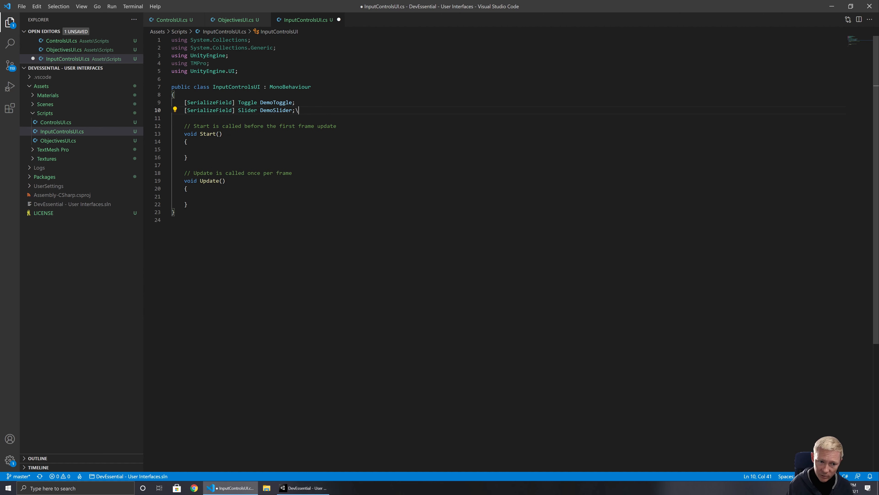
Add a new line with a [SerializeField] attribute below the DemoSlider declaration.
key("Return")
type("[eri")
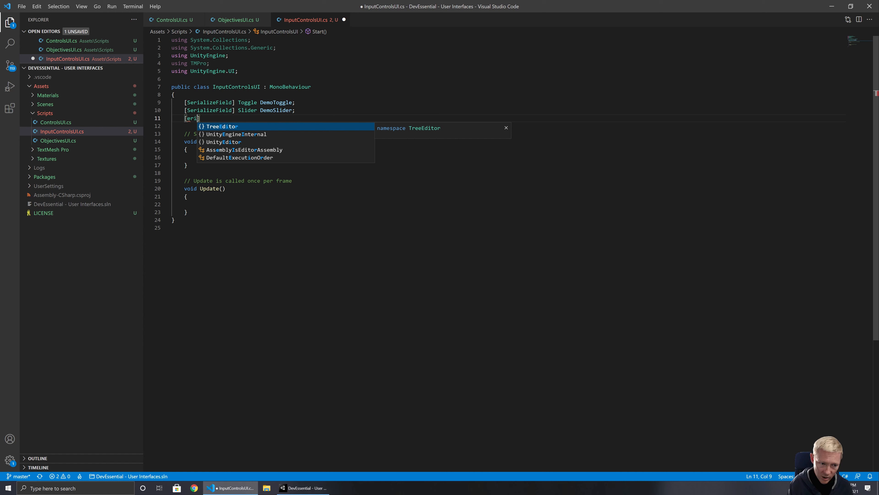
key("Return")
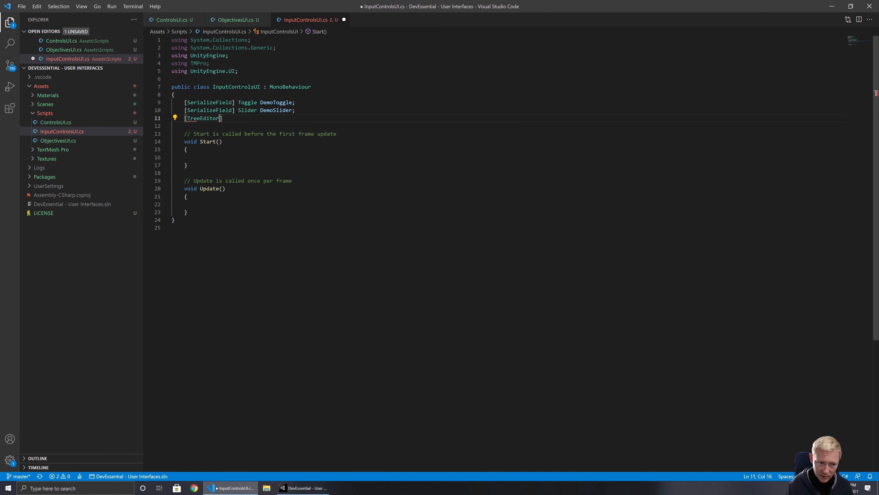
key("BackSpace")
key("BackSpace")
key("BackSpace")
key("BackSpace")
key("BackSpace")
key("BackSpace")
key("BackSpace")
key("BackSpace")
key("BackSpace")
key("BackSpace")
type("SerializeField")
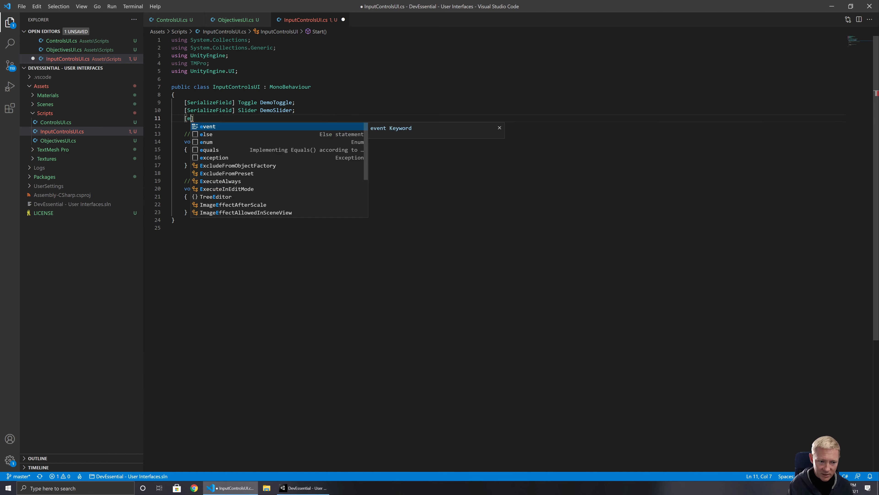
type("] ")
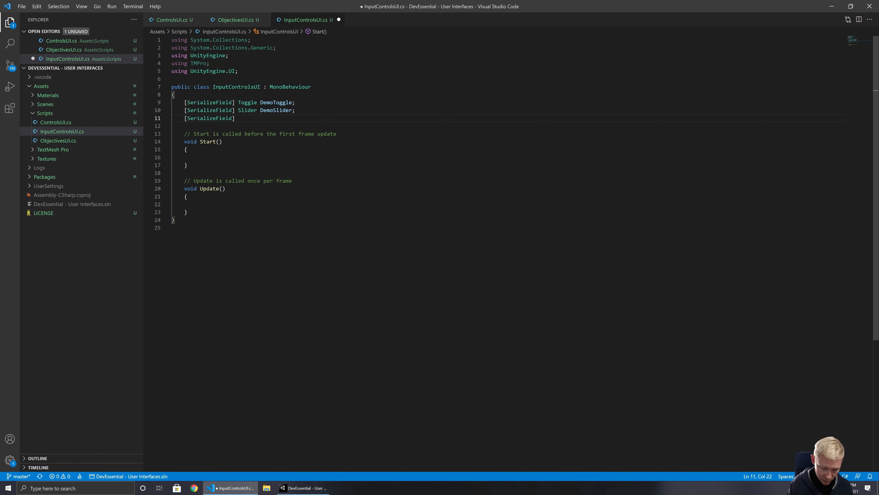
Complete the new [SerializeField] line as a TMP_InputField field named DemoInputField.
type("Input")
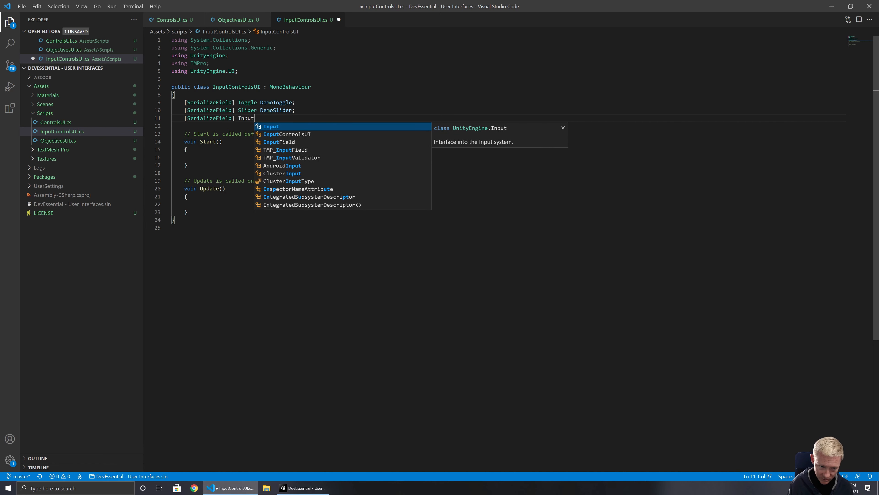
key("Down")
key("Down")
key("Down")
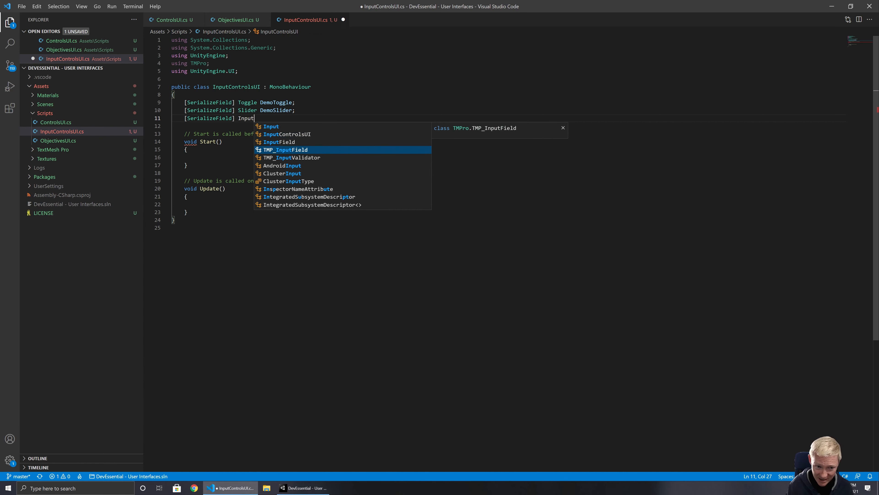
key("Return")
type("Demo")
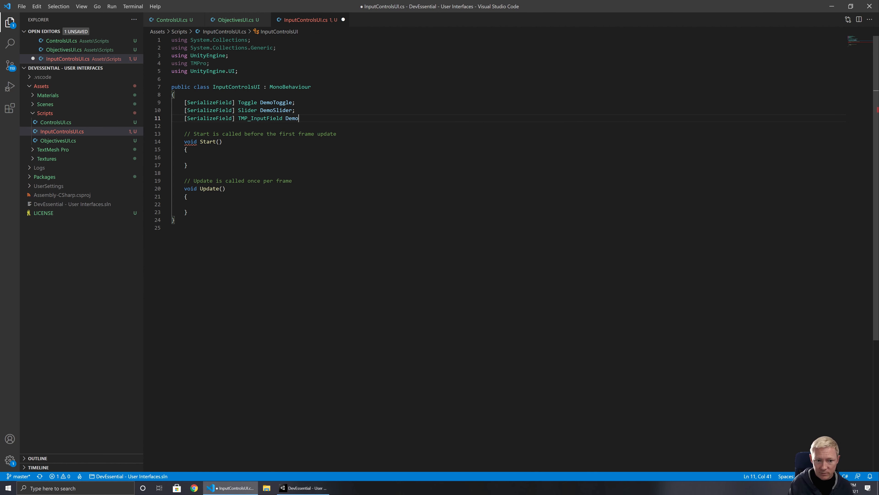
type("InputField;")
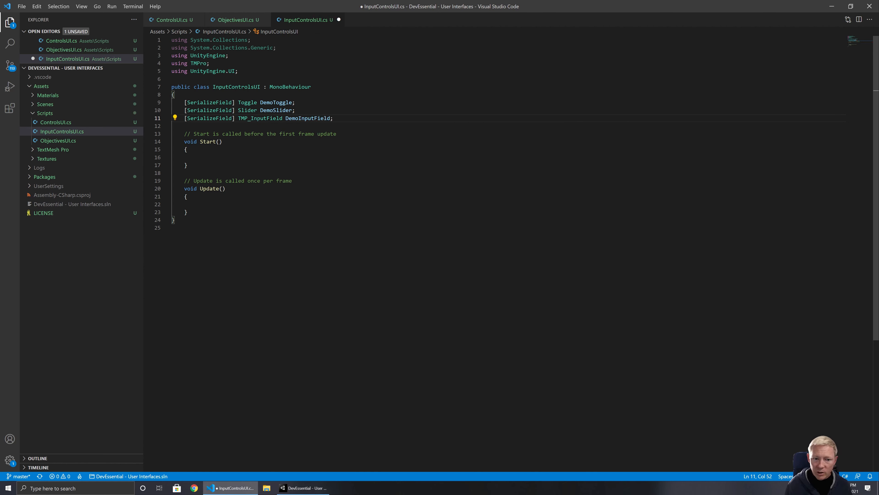
Begin a DemoToggle statement inside the Start method, trying its isOn property.
left_click(196, 157)
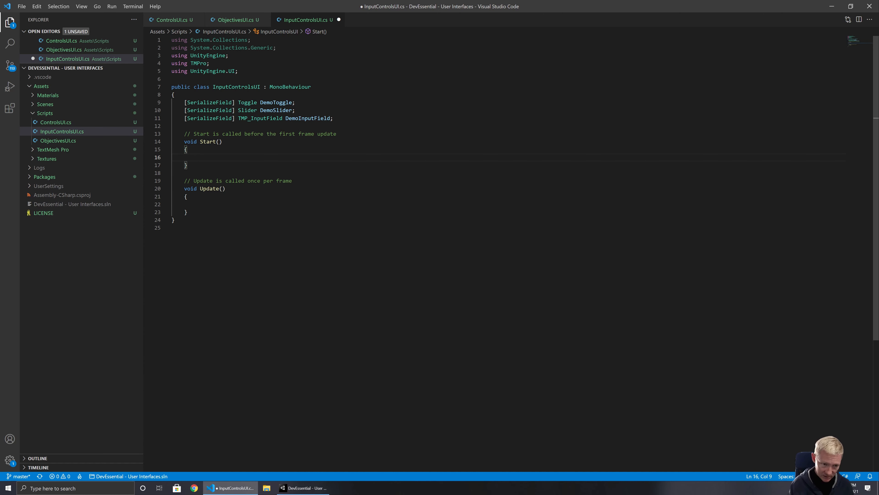
type("DemoTo")
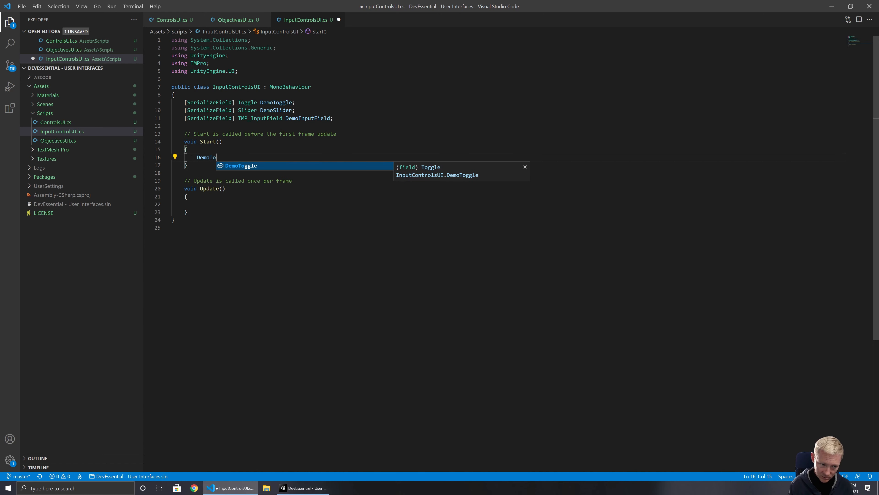
type("ggle.set")
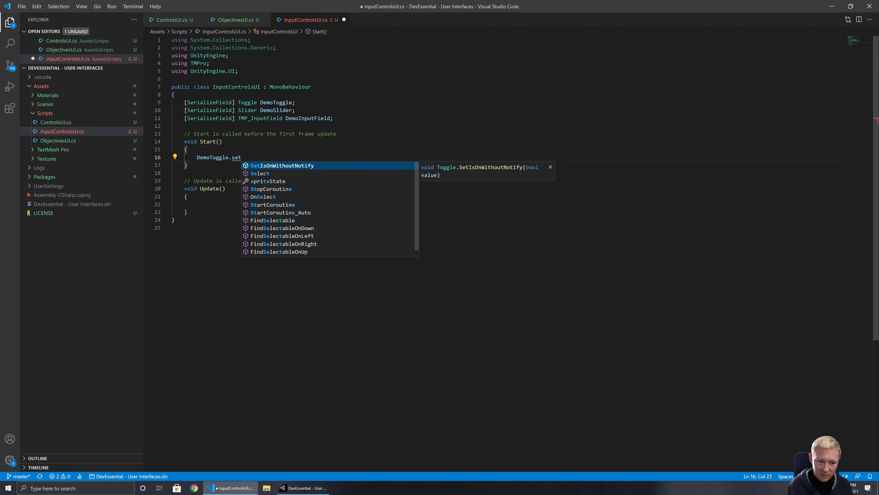
key("BackSpace")
key("BackSpace")
key("BackSpace")
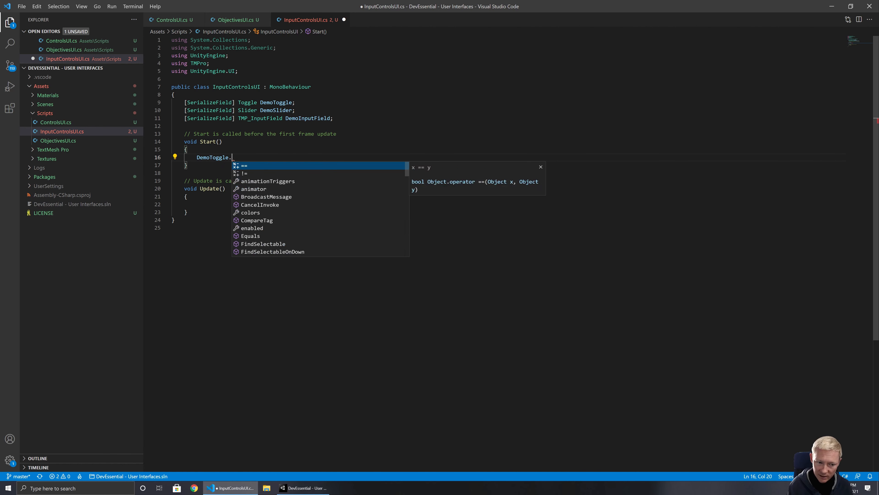
type("iso")
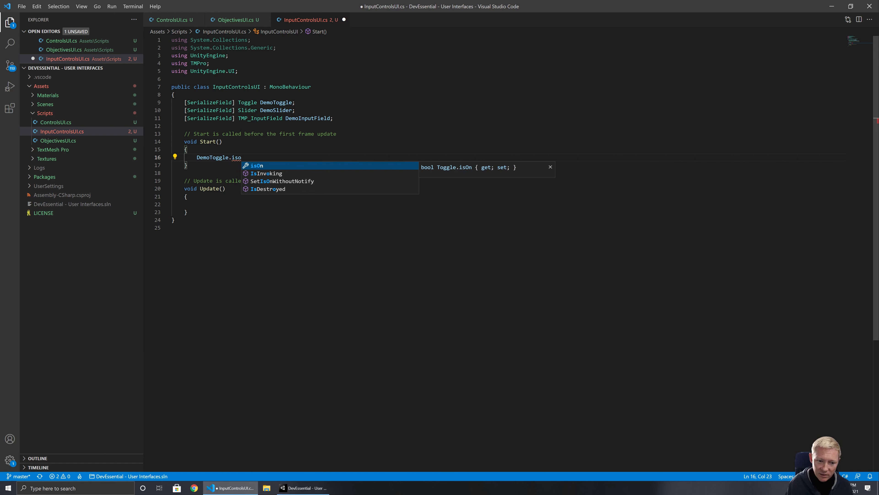
Switch to Unity, examine the Toggle object's On Value Changed event, and return to the script in Visual Studio Code.
left_click(303, 488)
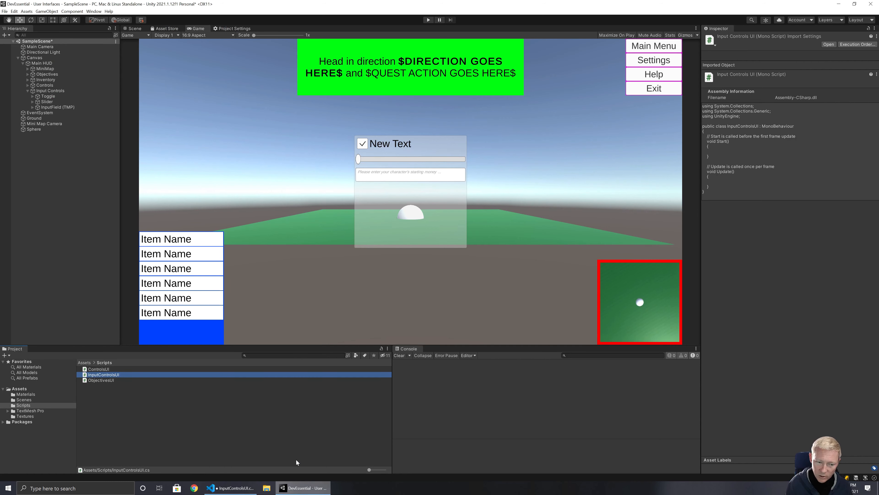
left_click(48, 96)
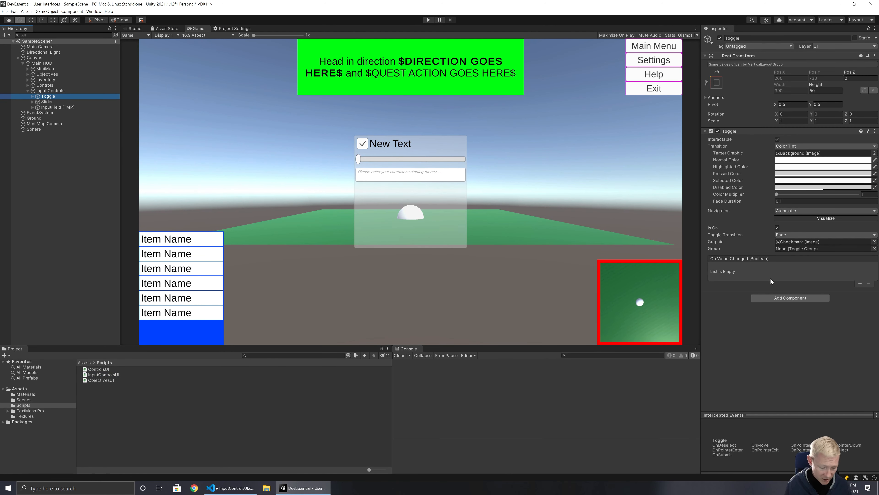
key("alt+Tab")
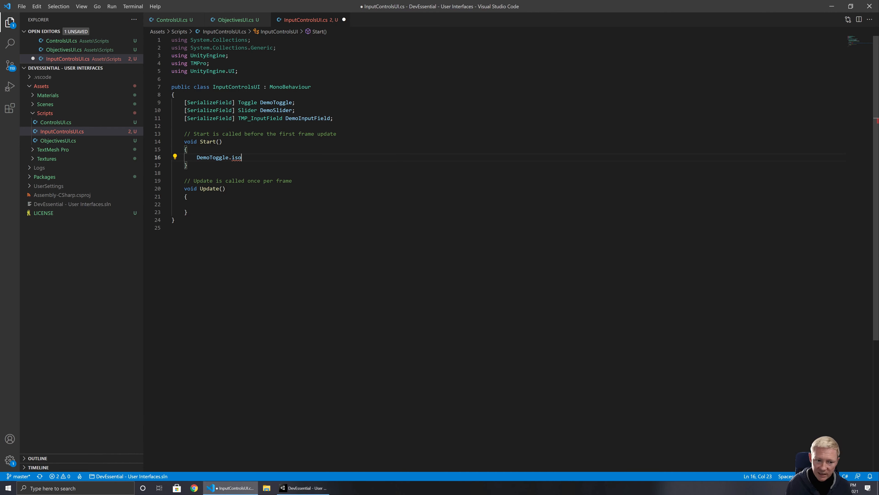
key("alt+Tab")
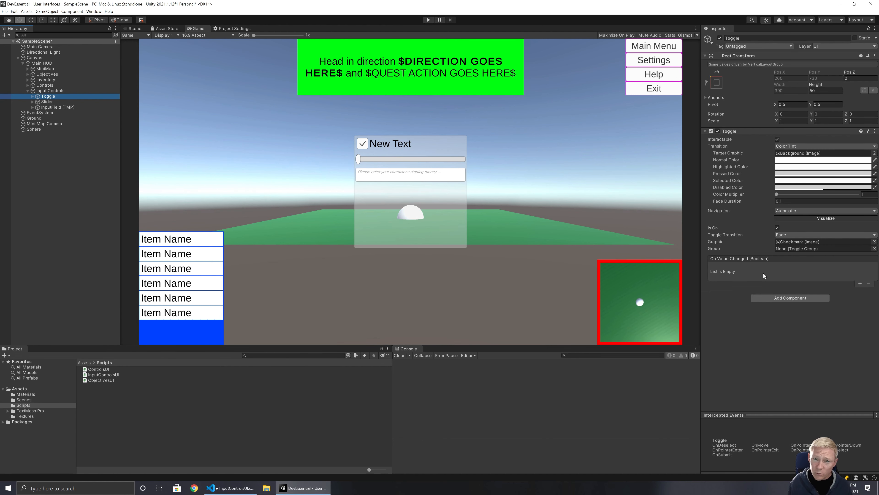
key("alt+Tab")
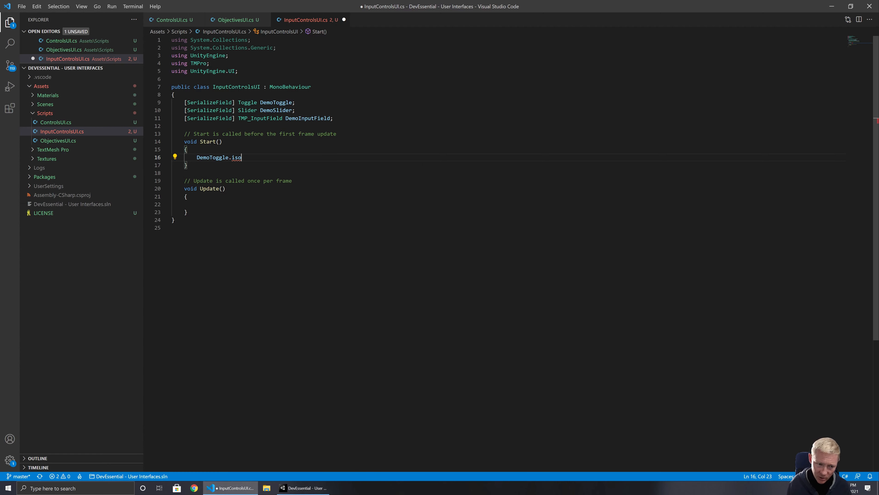
Replace the partial property name after DemoToggle with the call SetIsOnWithoutNotify(false); in the Start method.
key("ctrl+d")
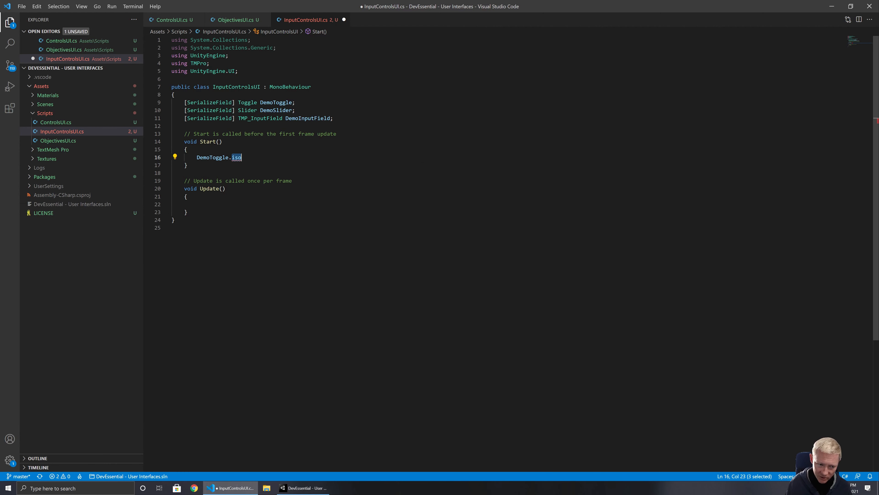
key("BackSpace")
key("BackSpace")
type(".SetW")
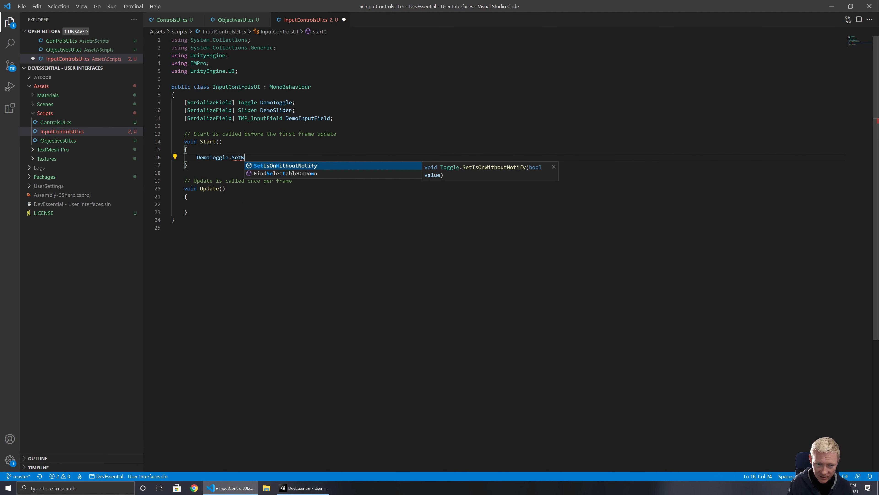
key("Tab")
type("(")
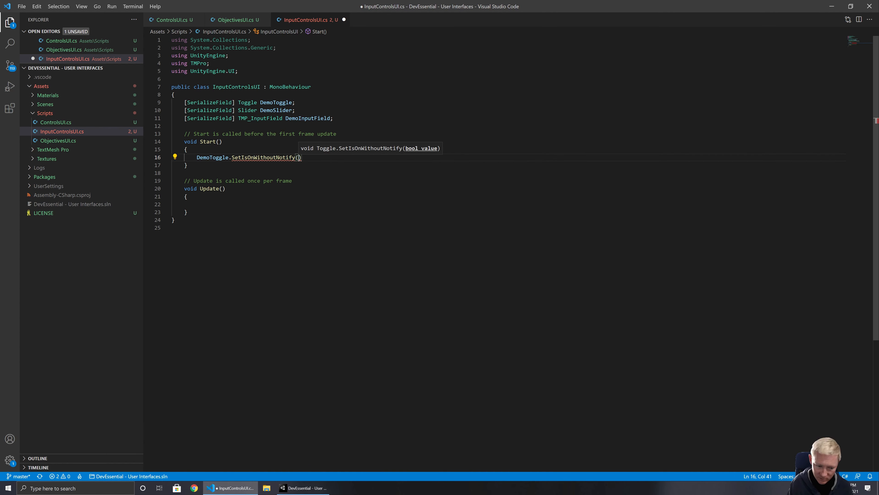
type("false)")
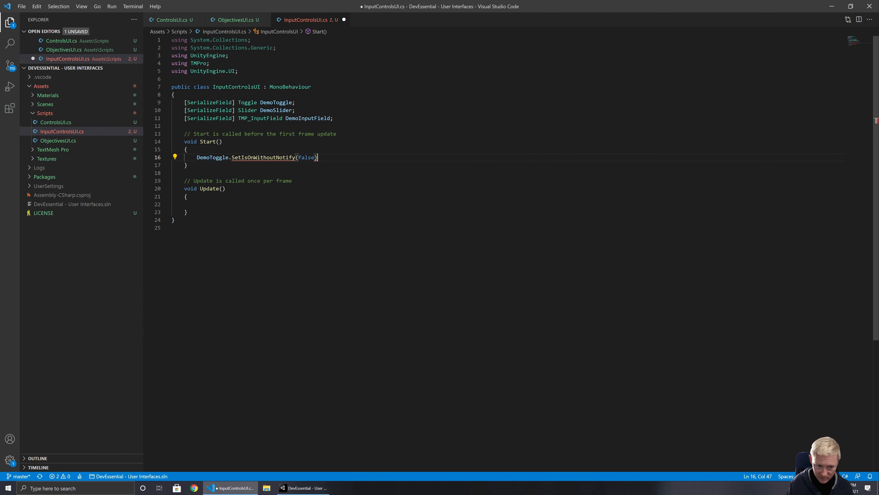
type(";")
Insert the comment "// untick the toggle but DO NOT run the on changed event" above the SetIsOnWithoutNotify call.
key("Home")
key("Return")
key("Up")
type("/")
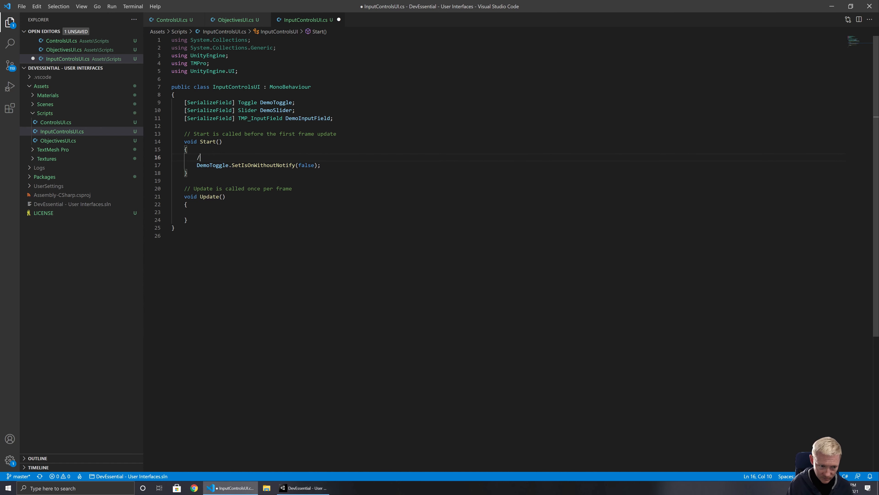
type("/ turn th")
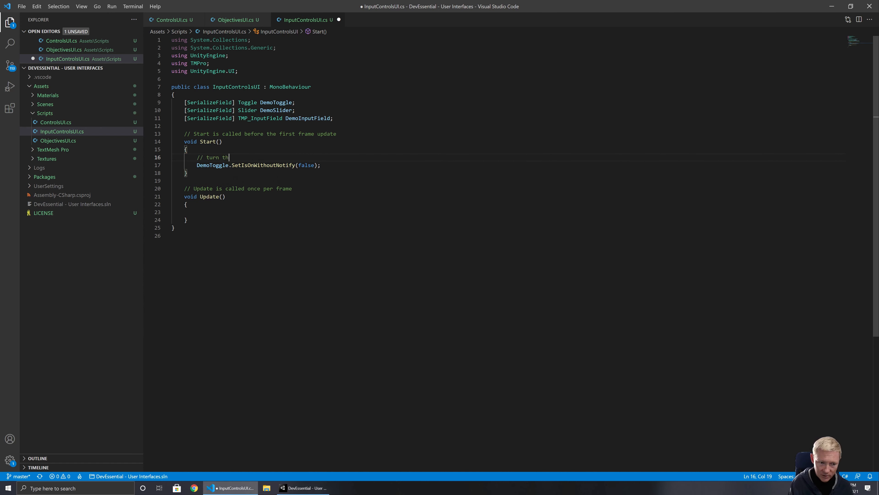
type("e")
key("BackSpace")
key("BackSpace")
key("BackSpace")
key("BackSpace")
key("BackSpace")
key("BackSpace")
key("BackSpace")
key("BackSpace")
type("untick the toggle but")
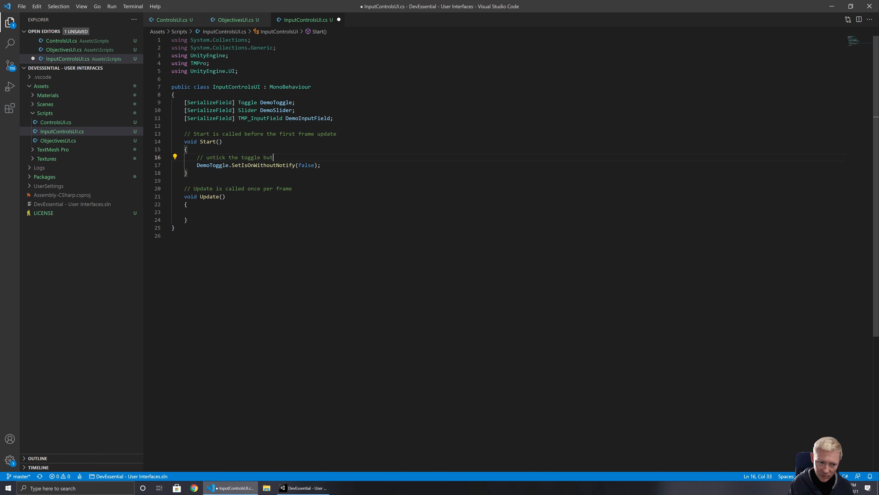
type(" DO NOT run the")
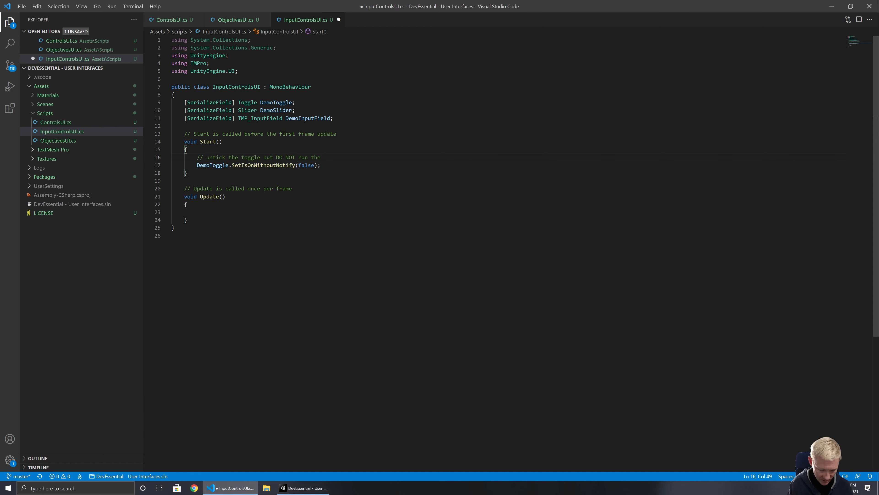
type(" on change")
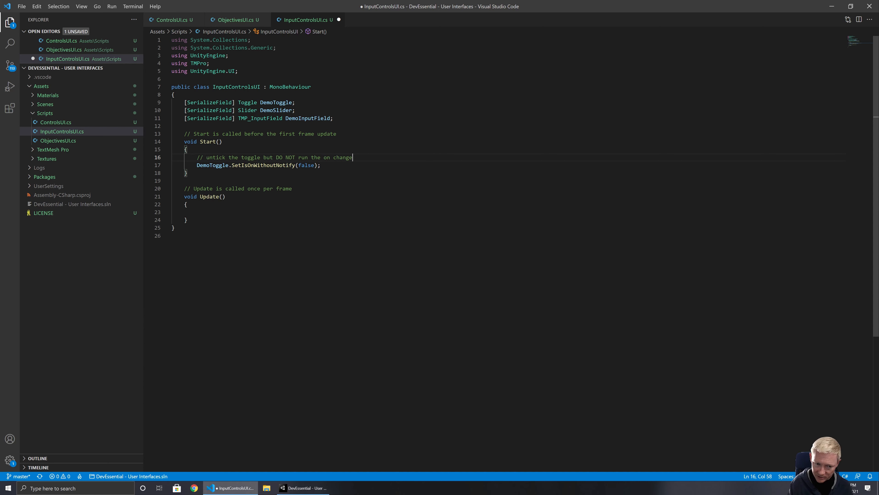
type("d event")
Check the toggle's event name in Unity and insert the word "value" before "changed" in the script comment.
key("alt+Tab")
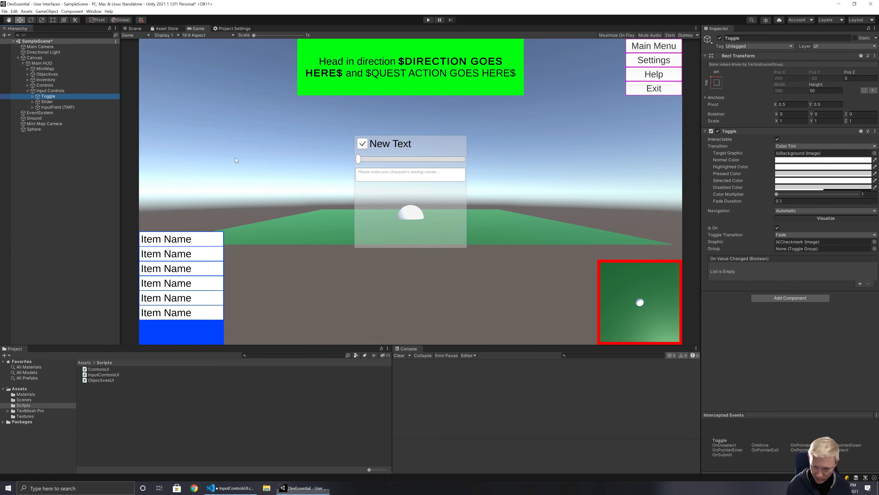
key("alt+Tab")
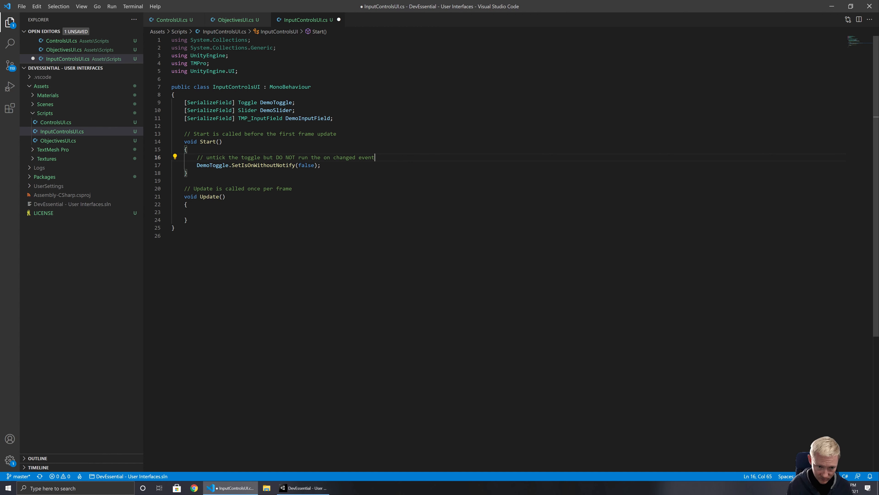
key("ctrl+Left")
key("ctrl+Left")
type("value")
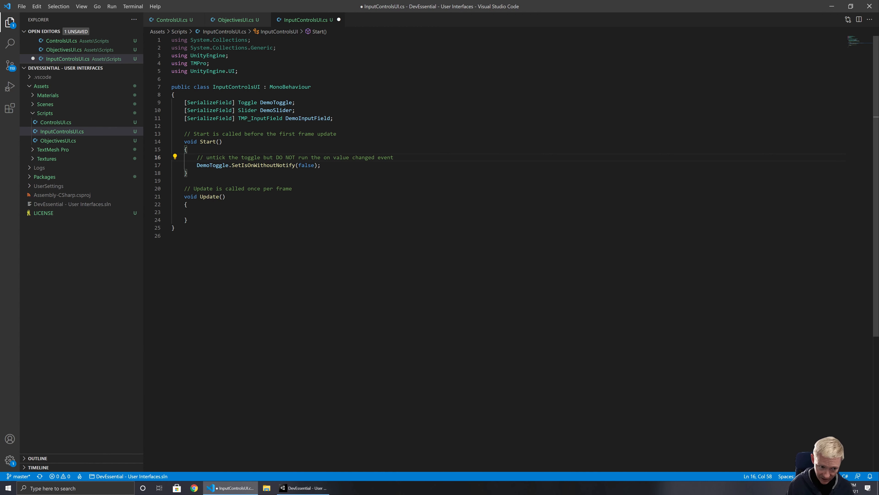
Add an empty public void method OnDemoToggleChanged(bool newValue) below the Update method in InputControlsUI.cs.
left_click(187, 220)
key("Return")
key("Return")
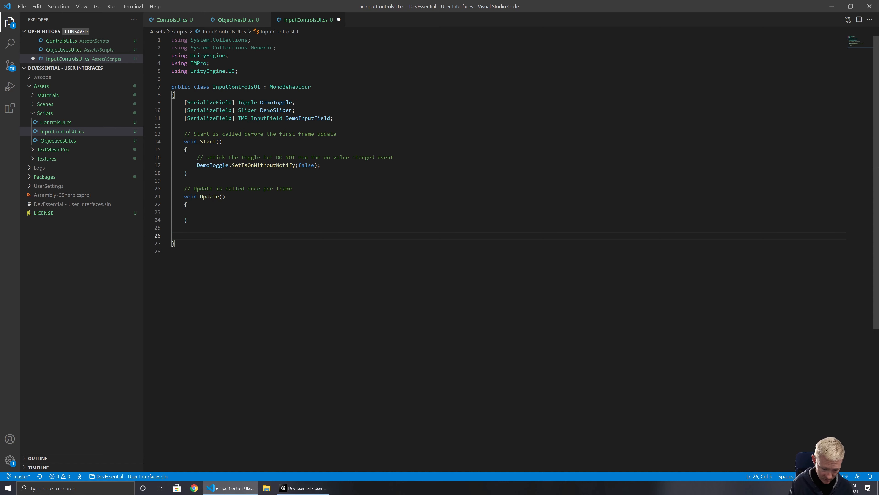
type("public void O")
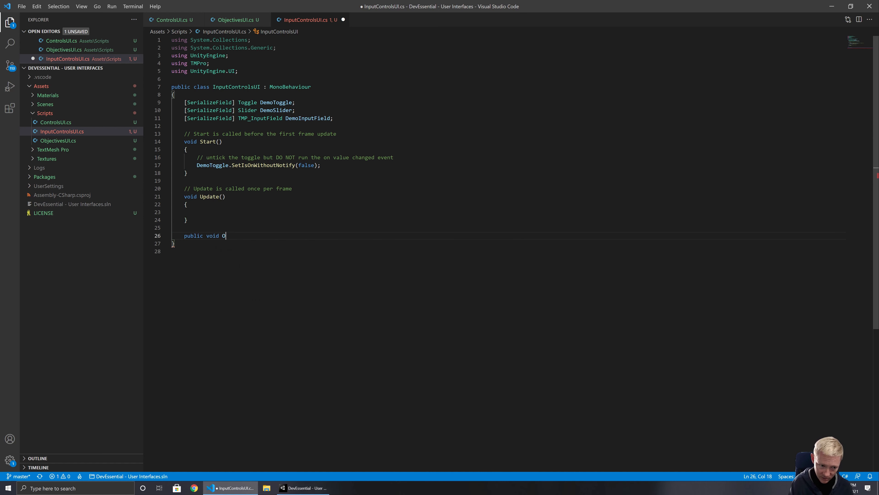
type("nDemoTogg")
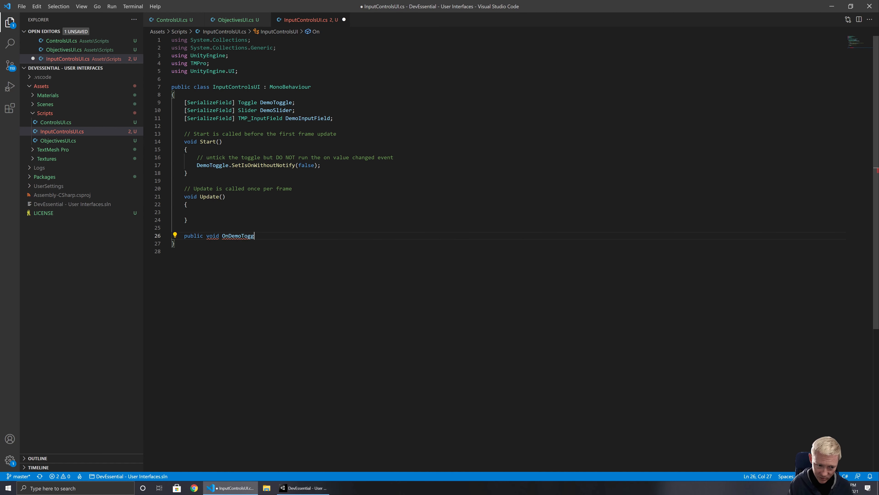
type("leChanged")
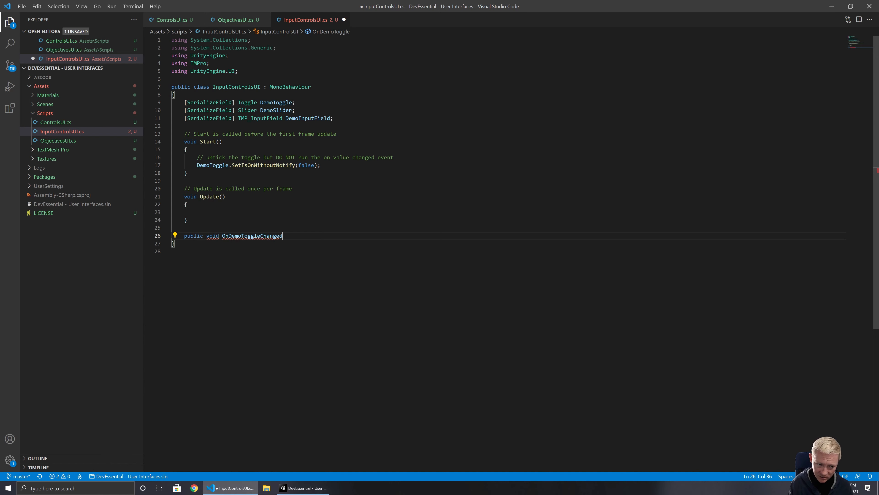
type("(bool newValue")
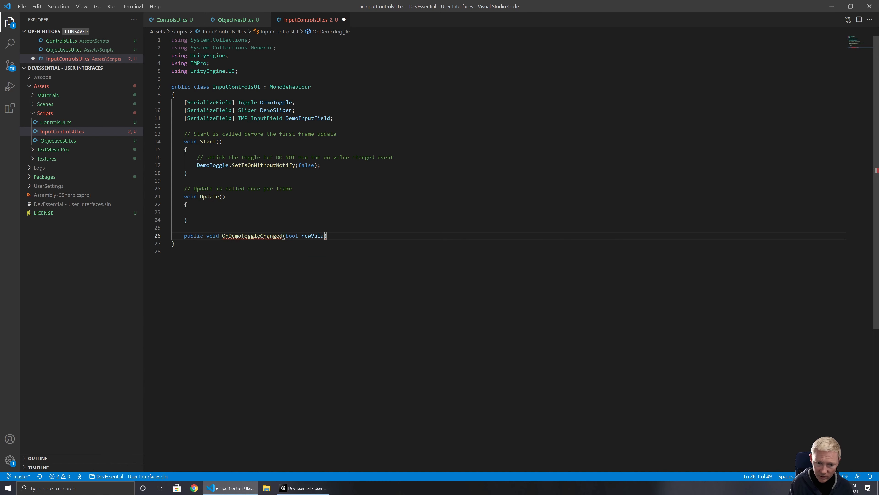
type(")")
key("Return")
type("{")
key("Return")
Write Debug.Log("Toggle is now " + newValue); inside OnDemoToggleChanged and save the script.
type("D")
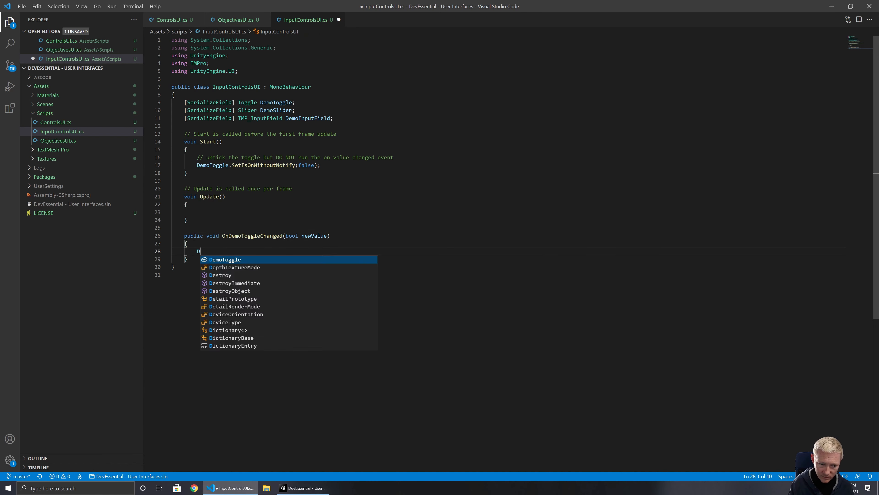
type("ebug.")
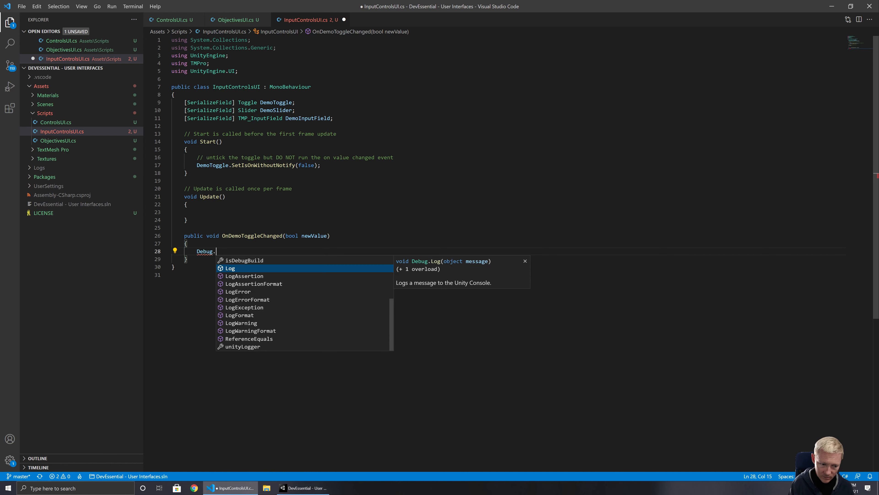
type("Log(\"Toggl")
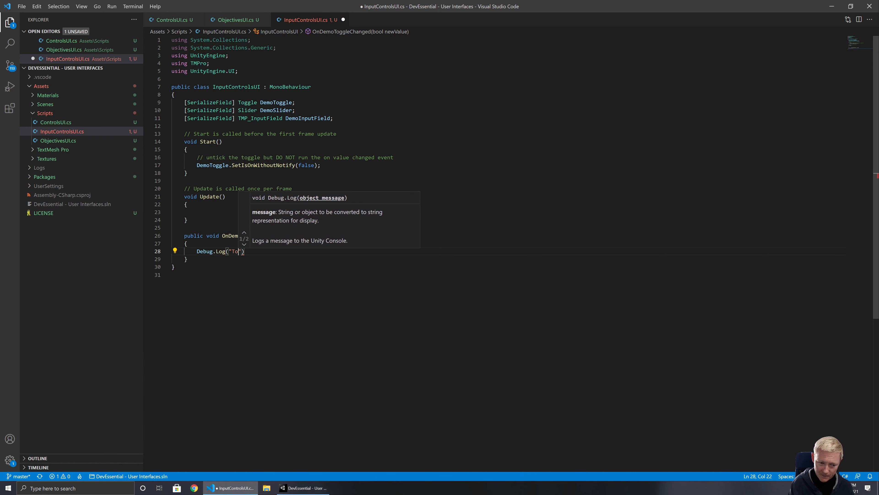
type("e is now \" + ")
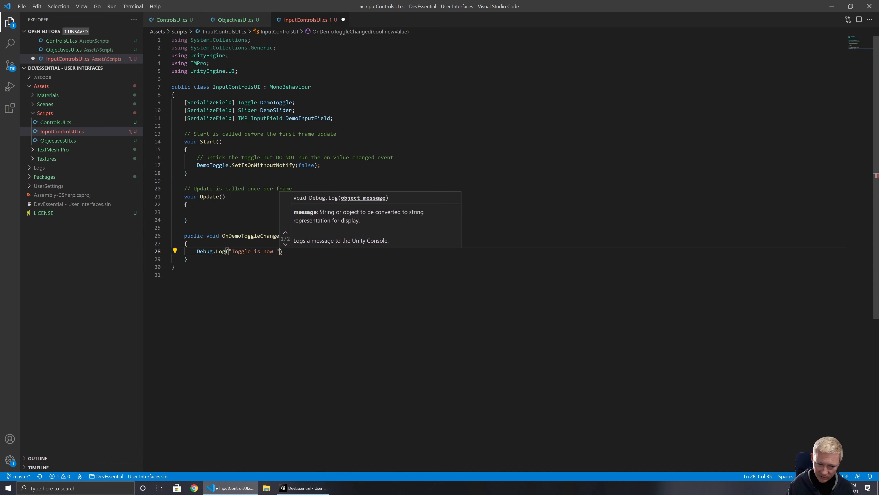
type("TMP_InputField")
key("BackSpace")
key("BackSpace")
key("BackSpace")
key("BackSpace")
key("BackSpace")
key("BackSpace")
key("BackSpace")
key("BackSpace")
key("BackSpace")
key("BackSpace")
key("BackSpace")
key("BackSpace")
key("BackSpace")
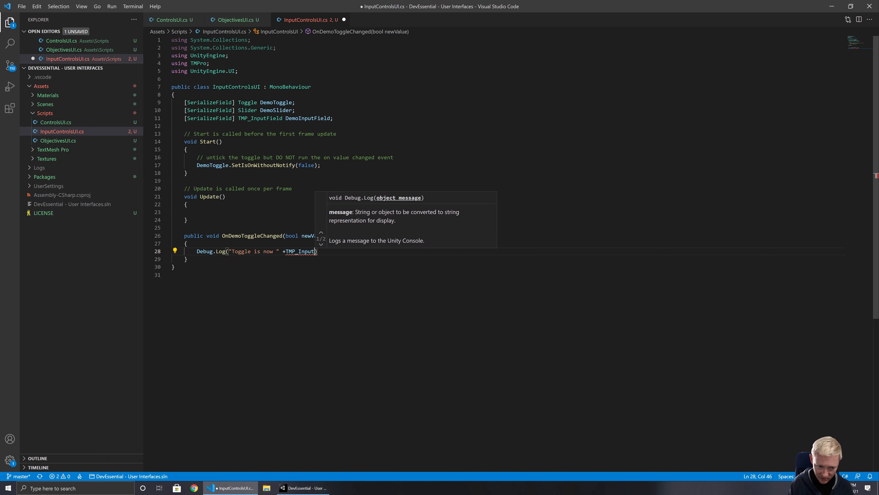
key("BackSpace")
key("BackSpace")
type("new")
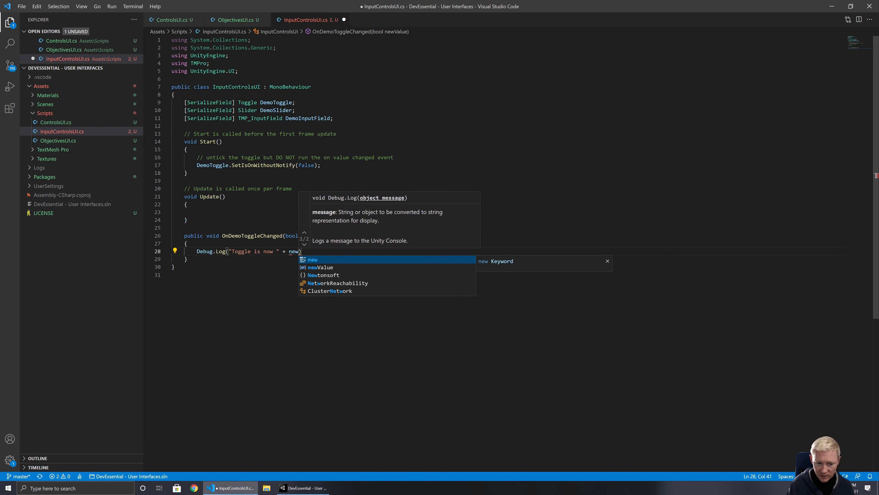
key("Tab")
type(");")
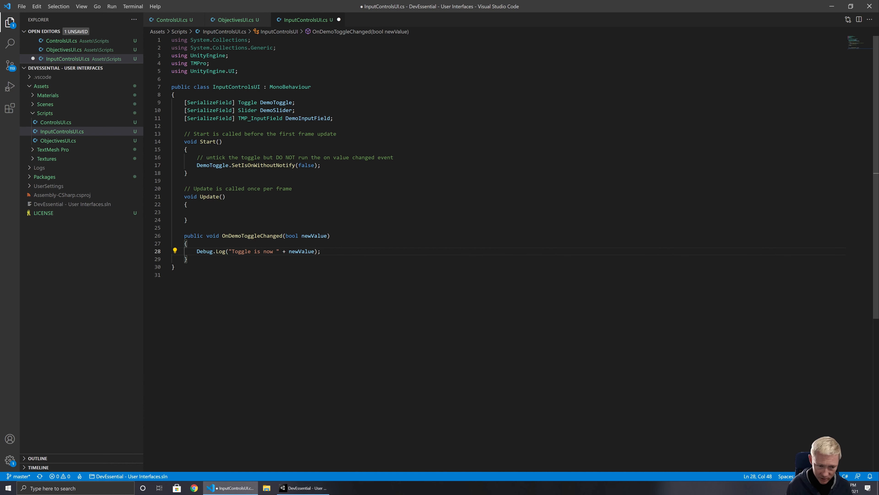
key("ctrl+s")
left_click(244, 228)
left_click(244, 236)
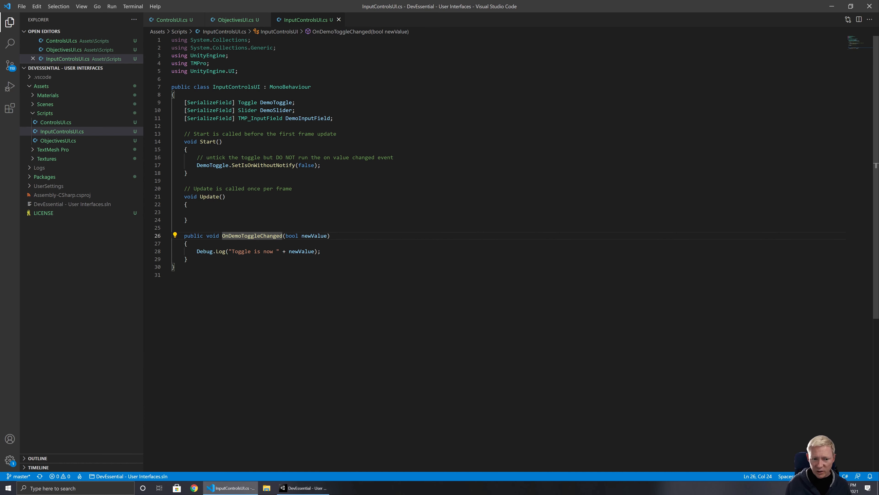
left_click(187, 204)
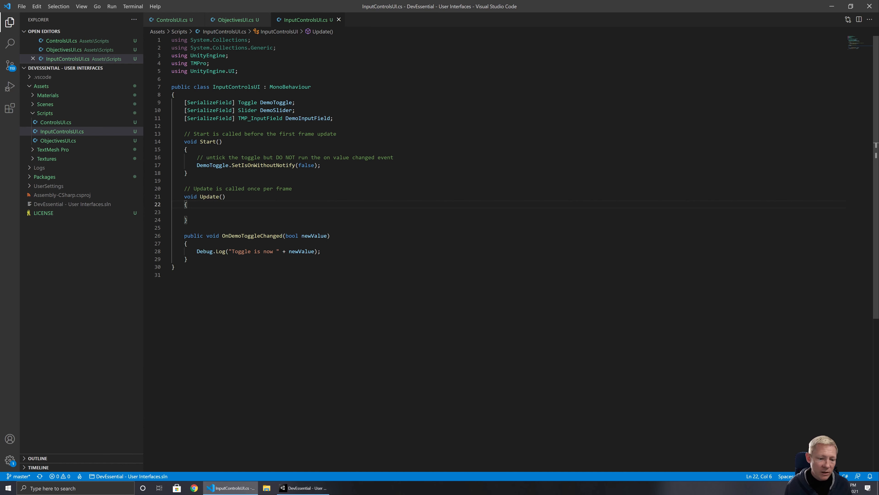
left_click_drag(223, 236, 229, 236)
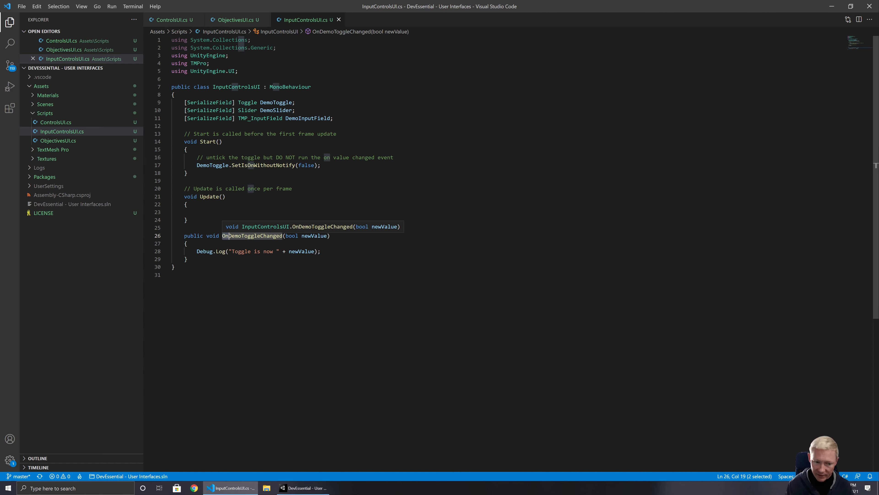
left_click(172, 275)
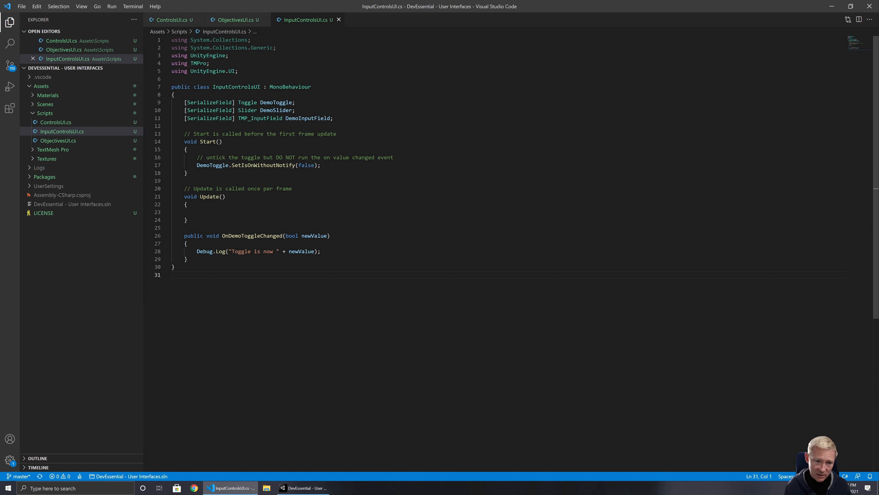
left_click(187, 204)
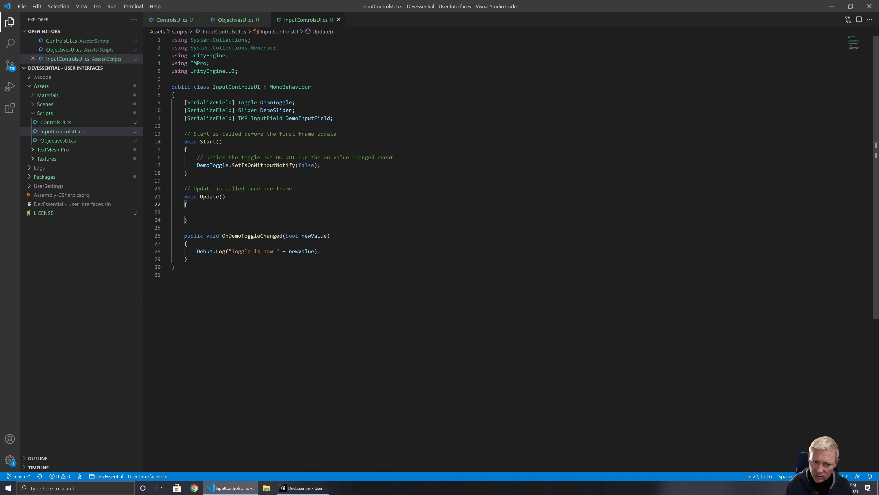
Switch to Unity and attach the InputControlsUI script to the Input Controls object.
left_click(320, 490)
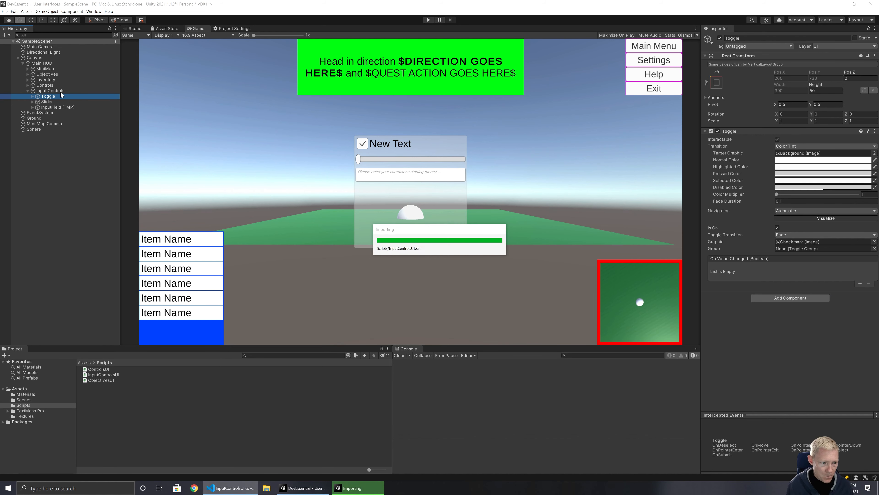
left_click(50, 91)
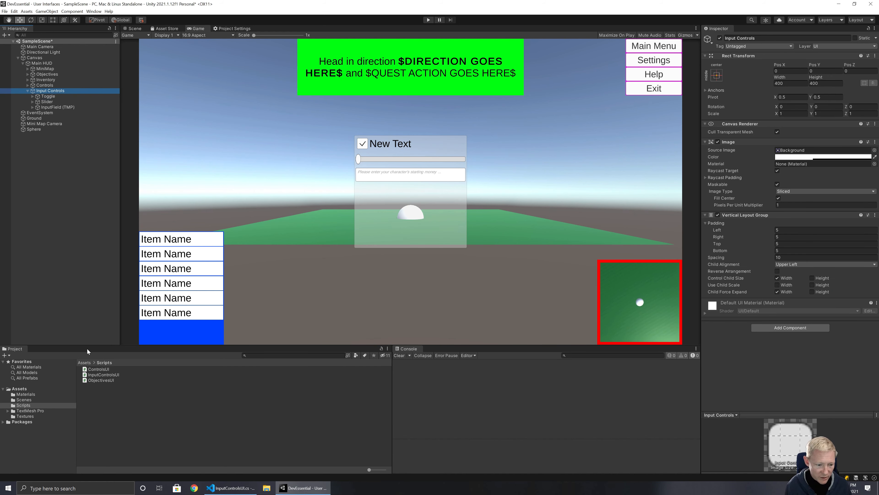
left_click_drag(101, 375, 50, 93)
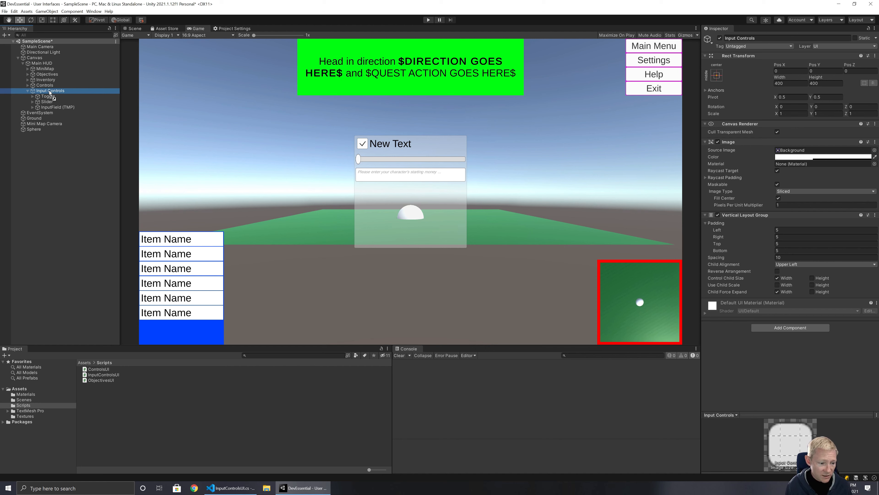
left_click_drag(50, 92, 51, 93)
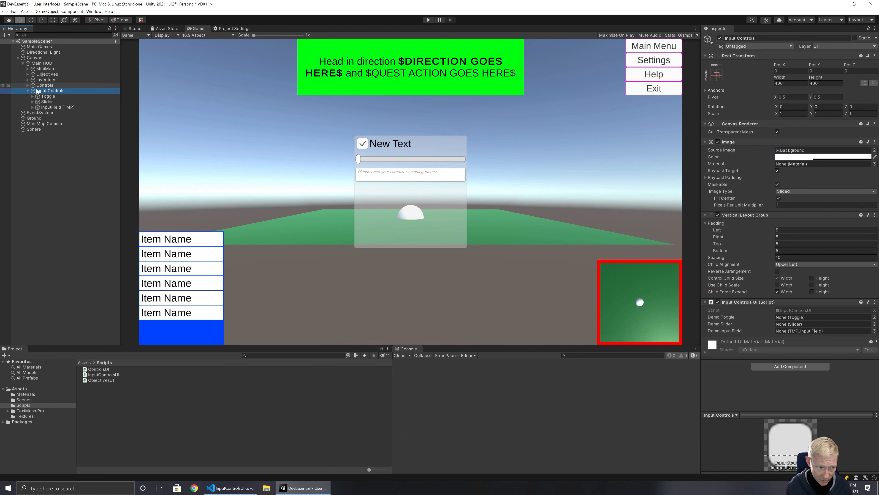
Assign the Toggle, Slider and InputField (TMP) objects to the script's Demo Toggle, Demo Slider and Demo Input Field references.
left_click_drag(46, 96, 789, 317)
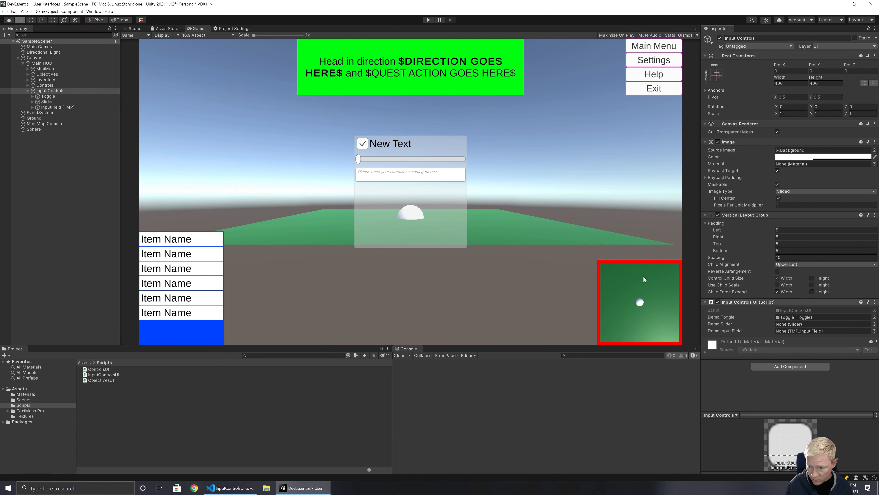
left_click_drag(46, 102, 791, 323)
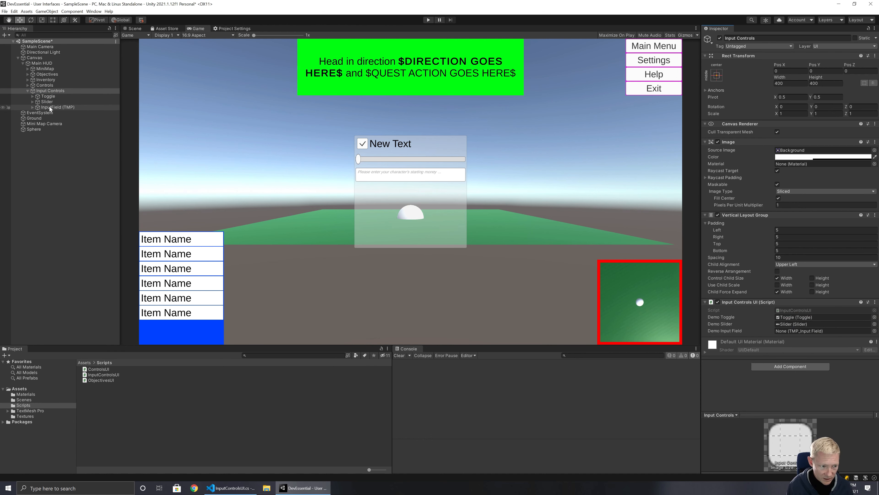
left_click_drag(50, 108, 801, 332)
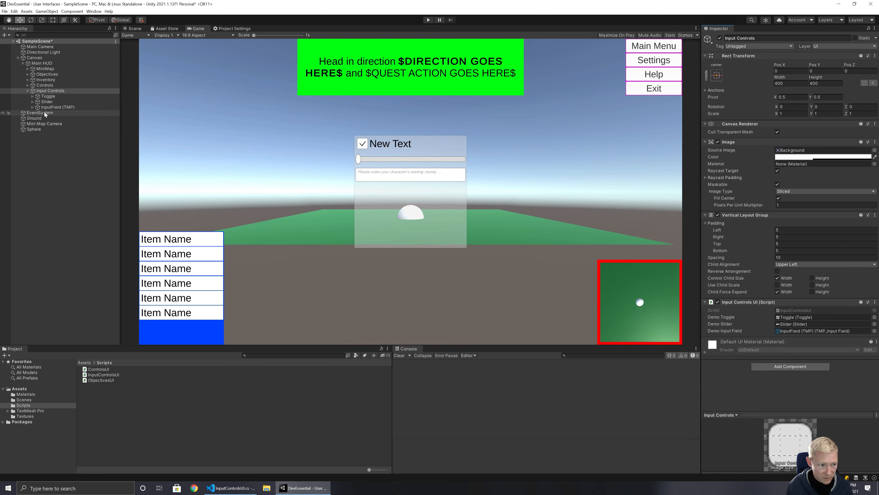
Add an On Value Changed listener to the Toggle that targets Input Controls and calls the dynamic InputControlsUI.OnDemoToggleChanged function.
left_click(49, 97)
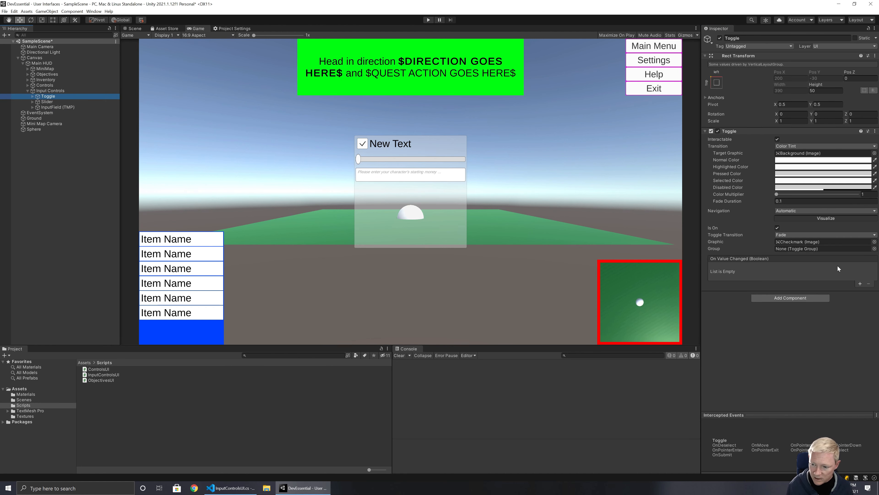
left_click(861, 284)
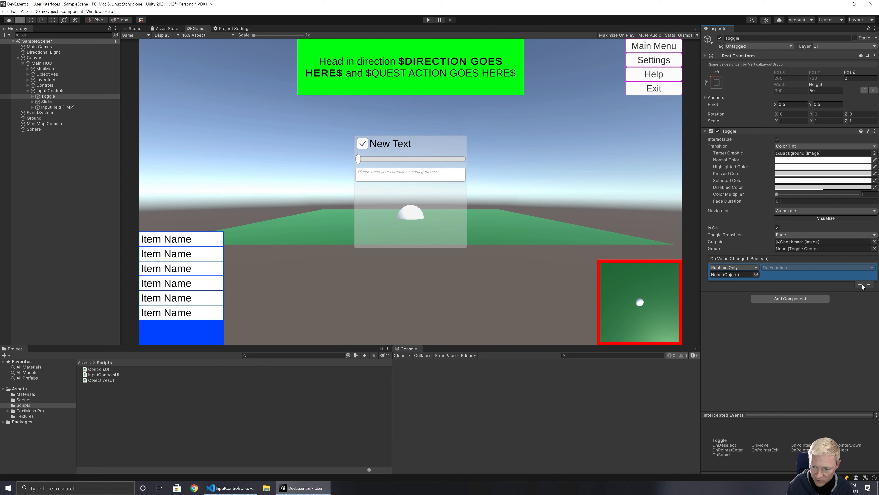
left_click_drag(41, 92, 735, 275)
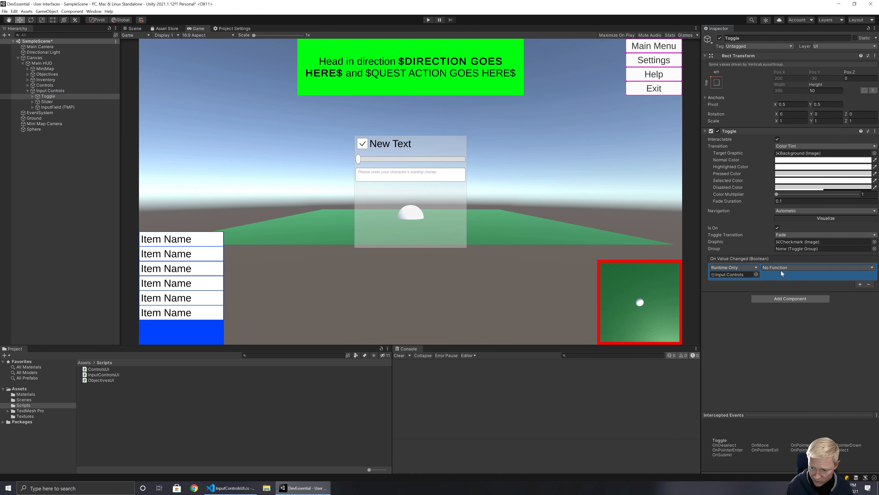
left_click(790, 267)
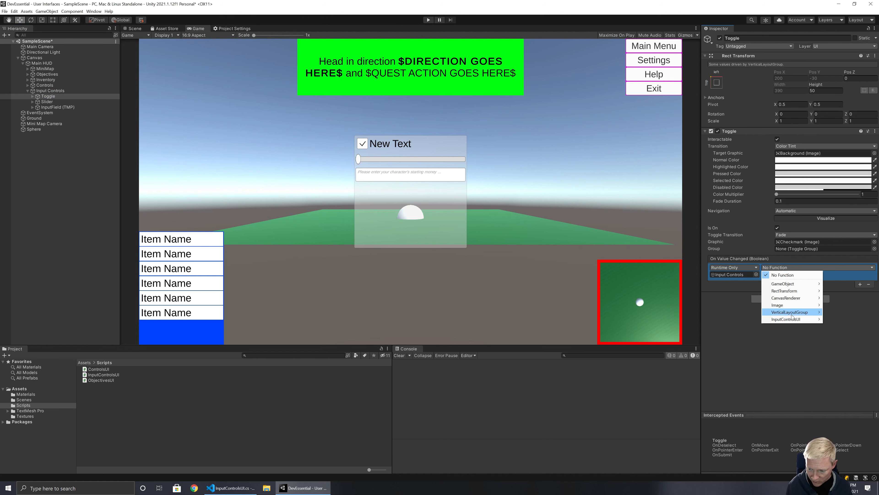
mouse_move(790, 320)
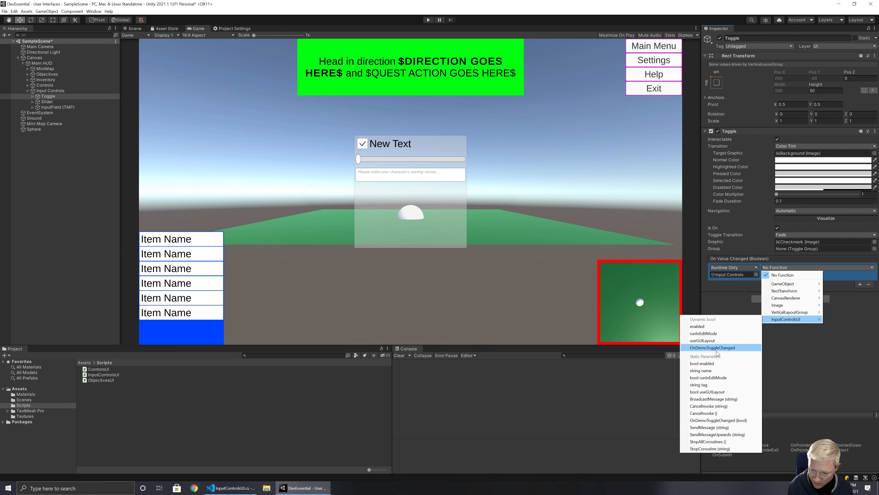
left_click(701, 348)
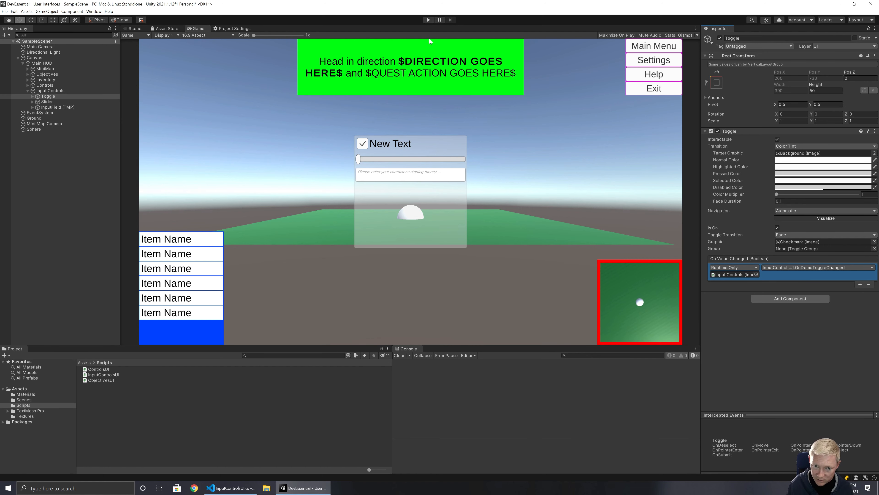
Run the scene and switch the toggle on and off repeatedly to test its logged value changes.
left_click(430, 21)
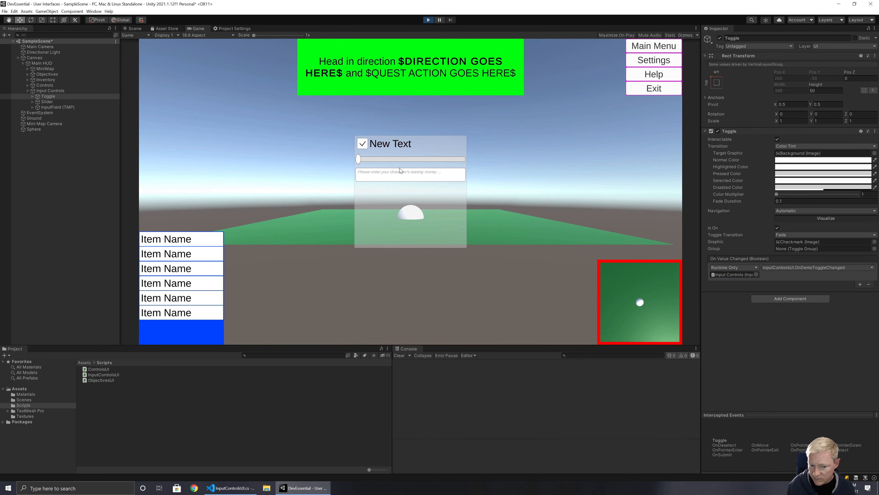
left_click(363, 143)
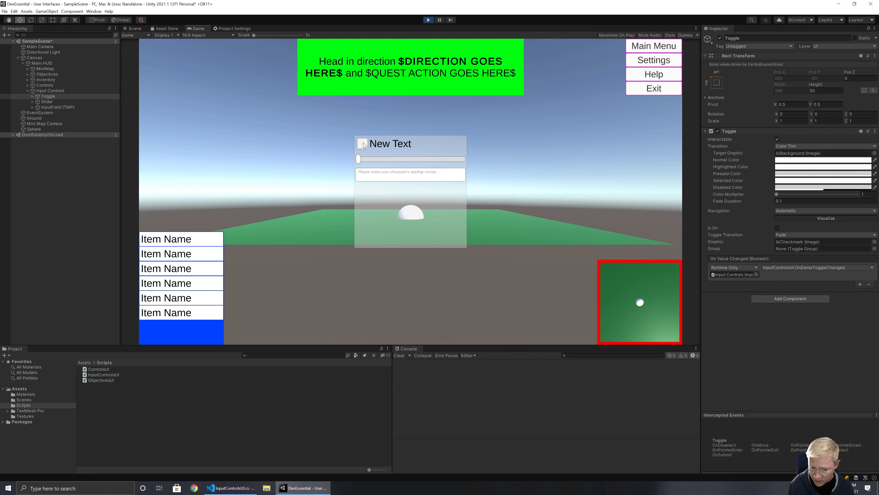
left_click(363, 143)
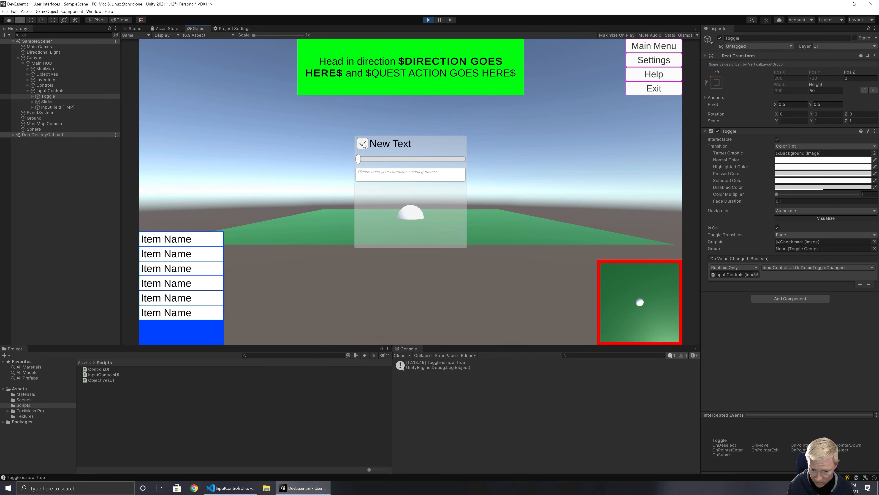
left_click(364, 144)
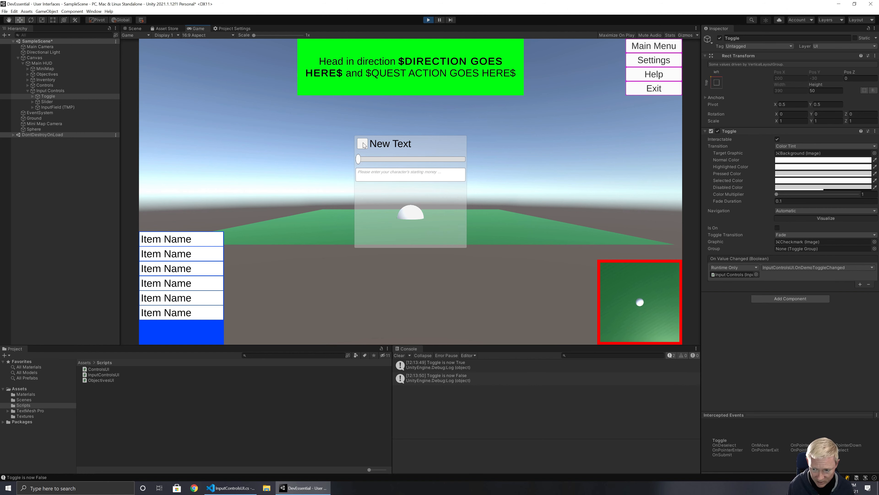
left_click(363, 145)
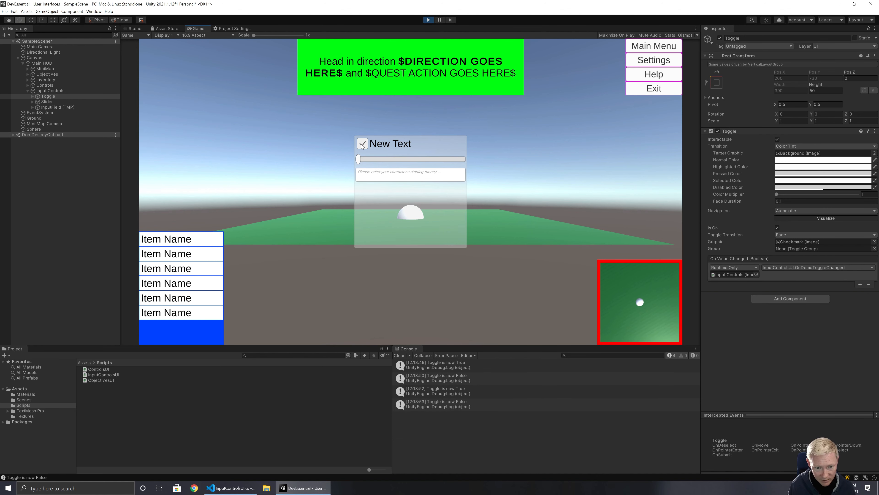
Switch the toggle on once more, stop the test run and select the Slider object.
left_click(362, 144)
left_click(428, 20)
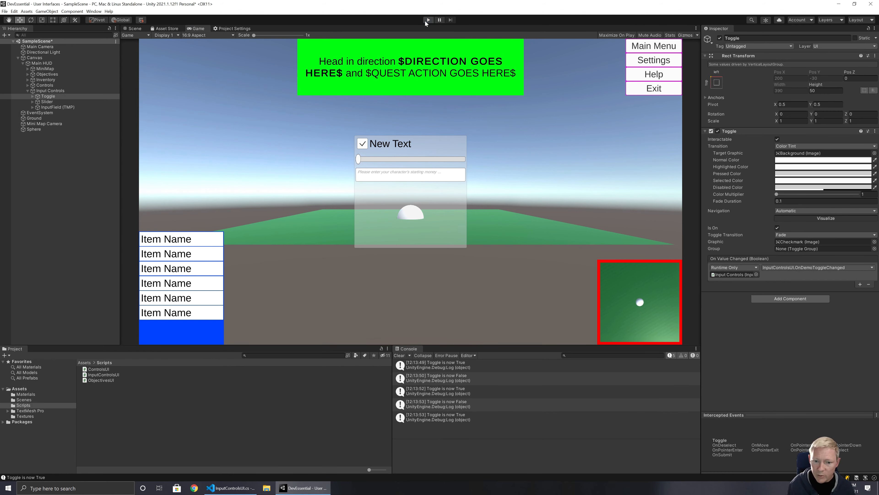
left_click(70, 101)
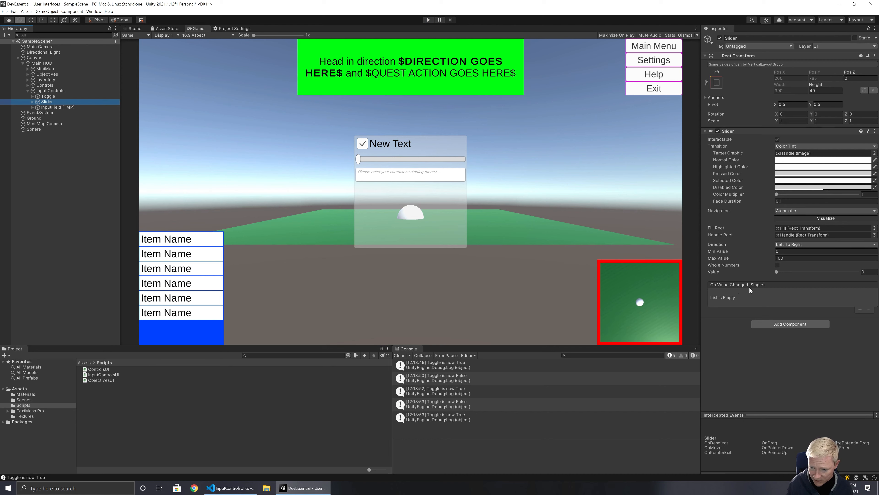
Switch to Visual Studio Code and add a public void OnDemoSliderChanged(float newValue) method below OnDemoToggleChanged in InputControlsUI.cs.
left_click(232, 487)
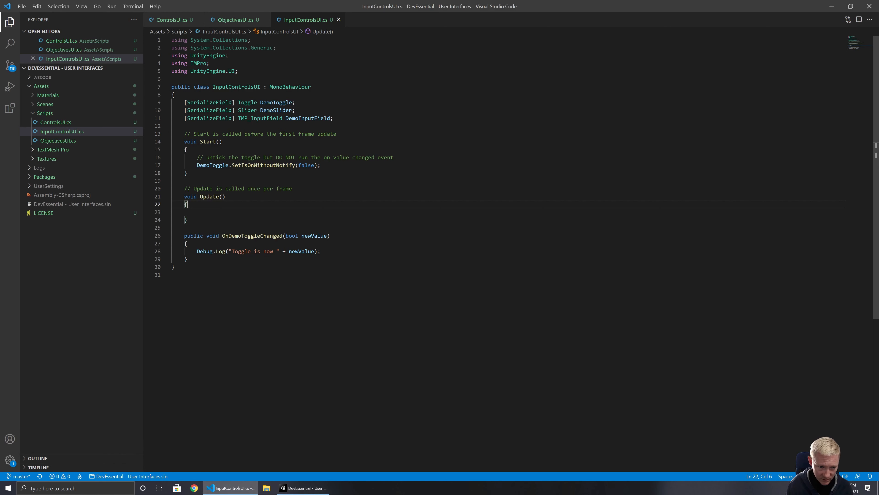
left_click(187, 259)
key("Return")
key("Return")
type("pu")
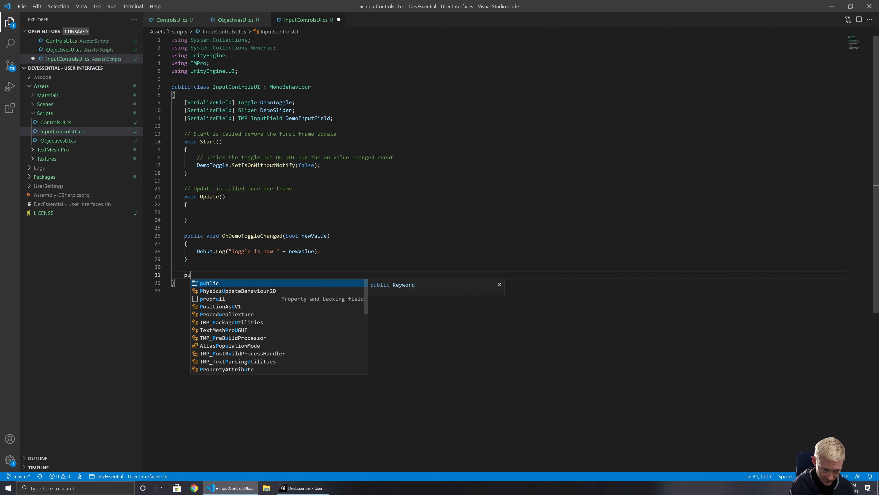
type("blic void On")
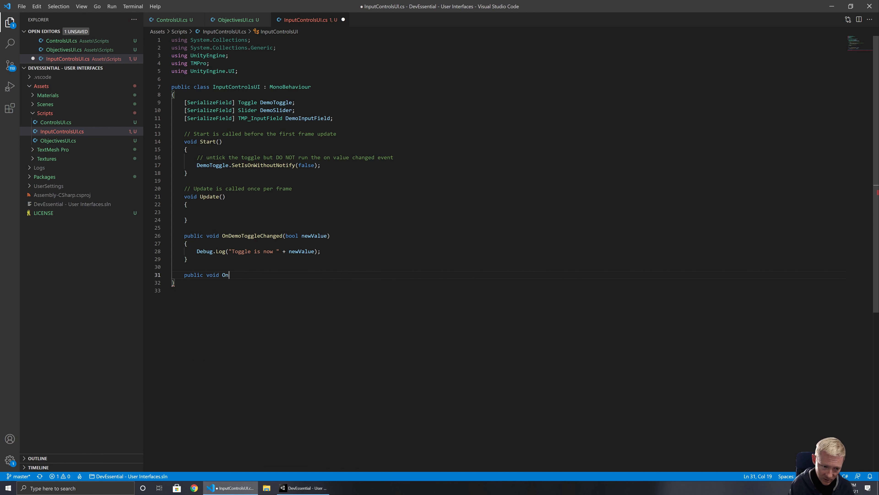
type("DemoSliderCh")
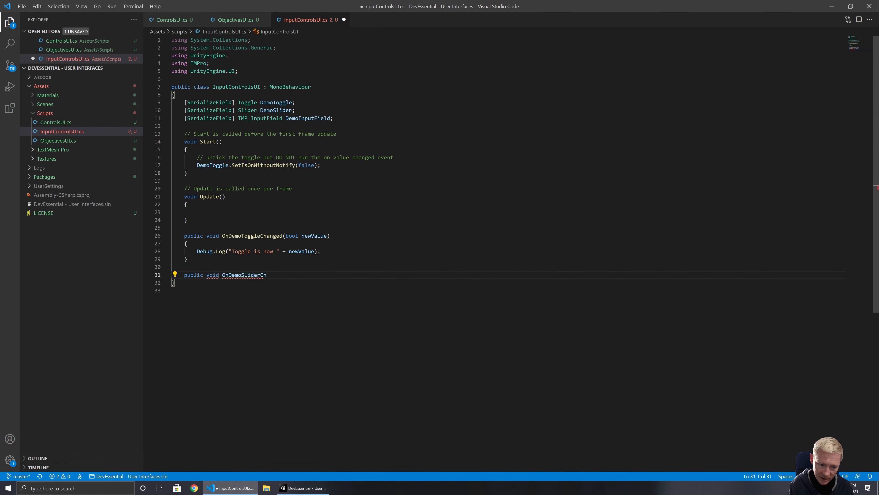
type("anged(float new")
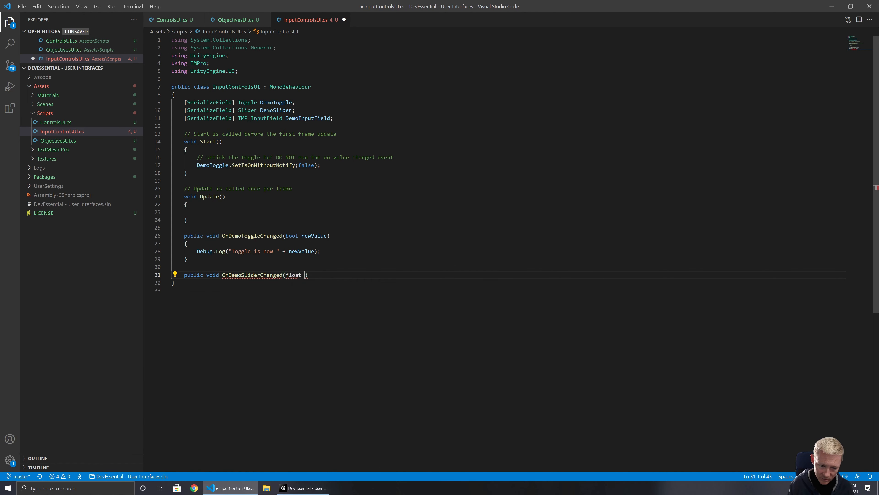
type("Value)")
key("Return")
type("{")
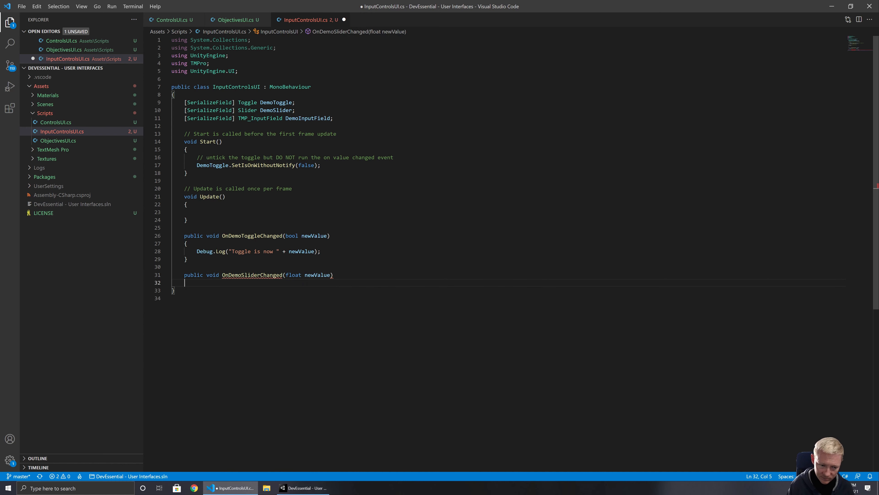
key("Return")
Make OnDemoSliderChanged log the text "Slider is now " followed by newValue with Debug.Log.
type("Debu")
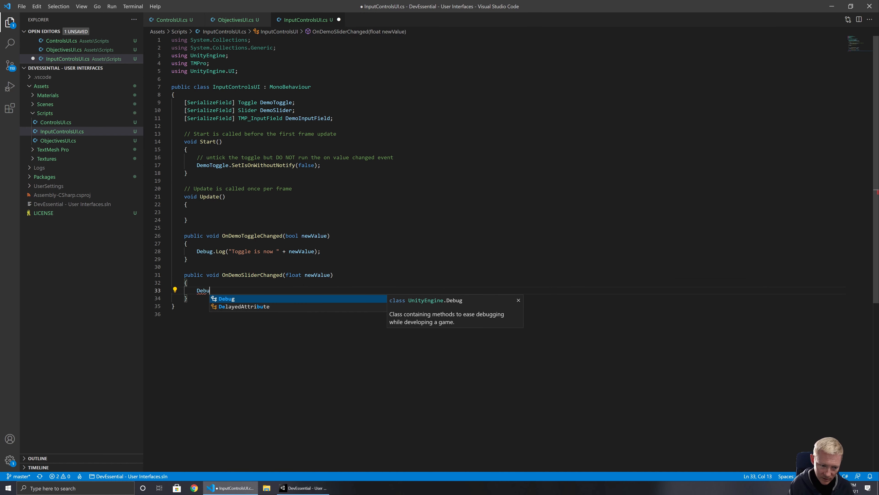
type("g.Log(\"Slider ")
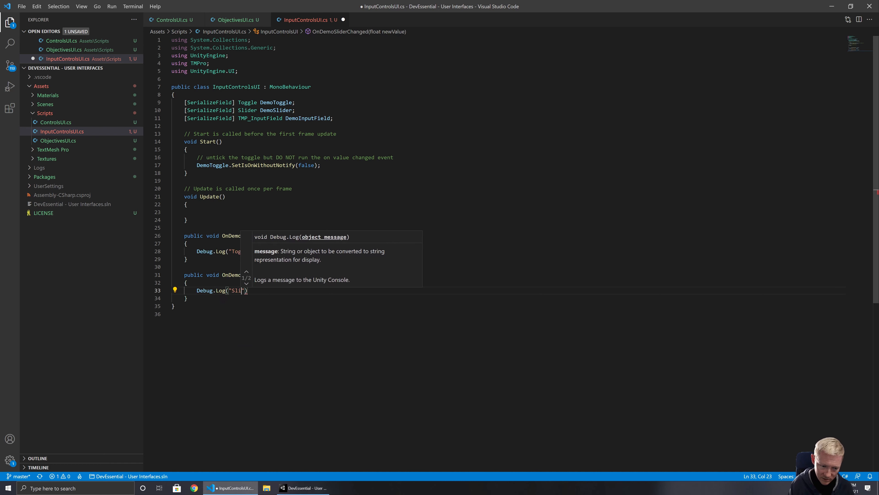
type("is now \" + ")
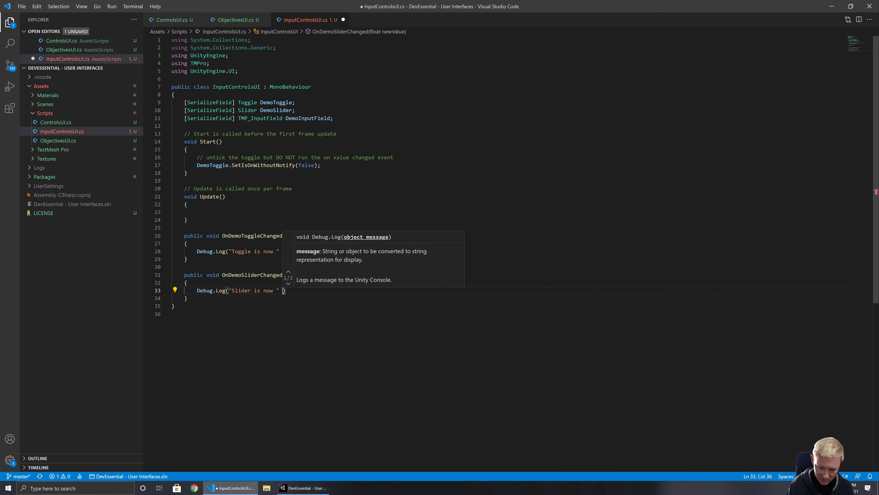
type("new)")
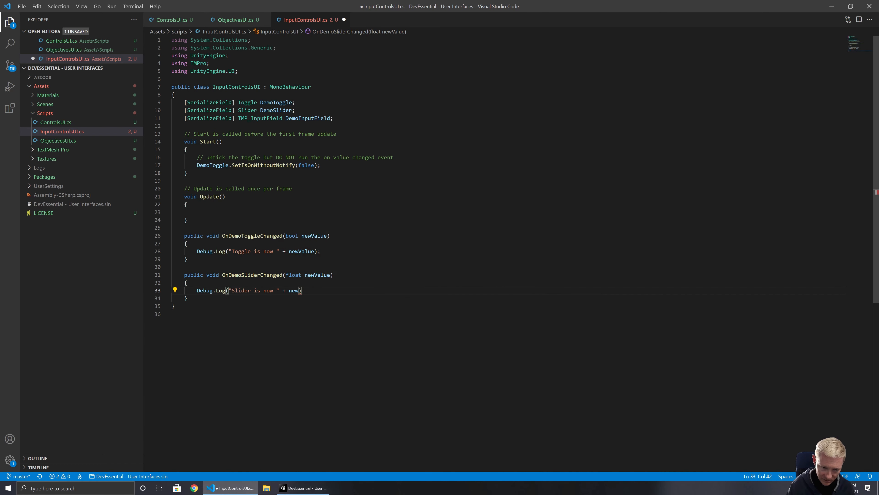
type("Value")
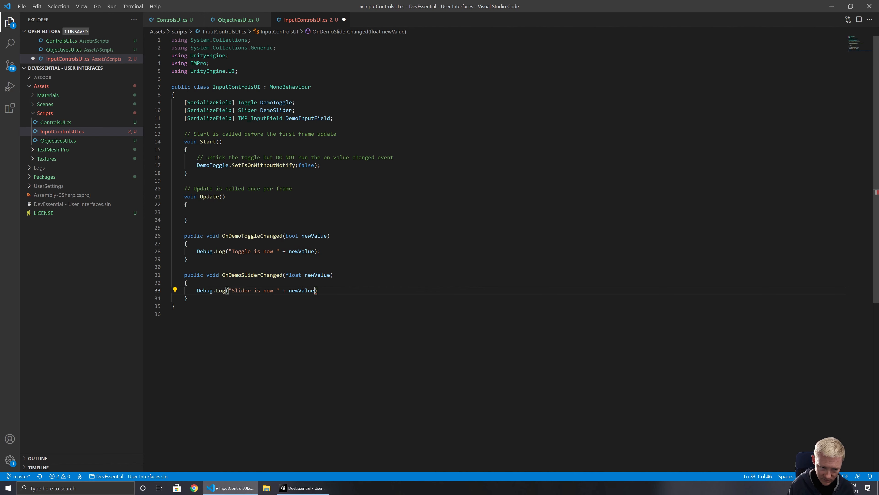
type(";")
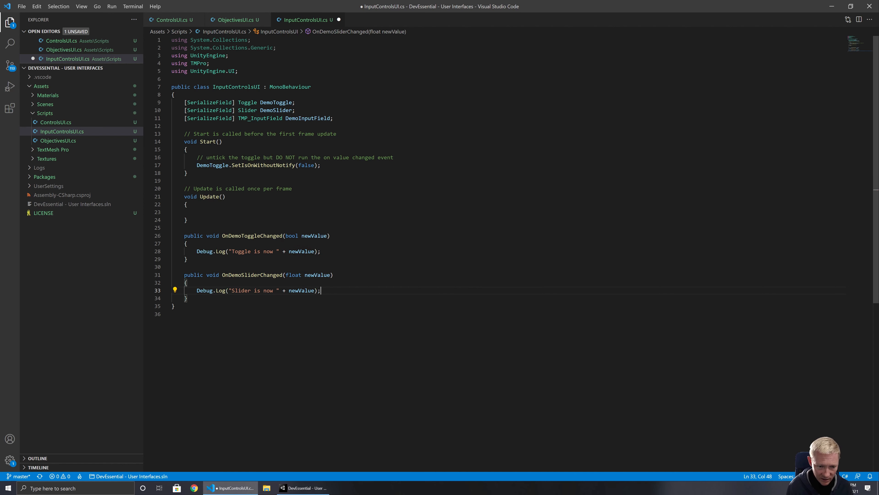
Add a DemoSlider.SetValueWithoutNotify call in Start, one blank line below the toggle initialisation.
left_click(321, 166)
key("Return")
key("Return")
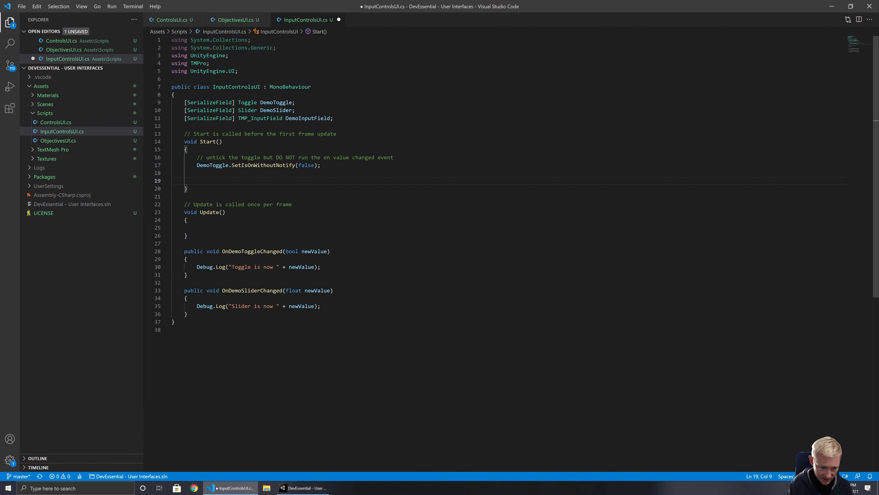
type("DemoSlider")
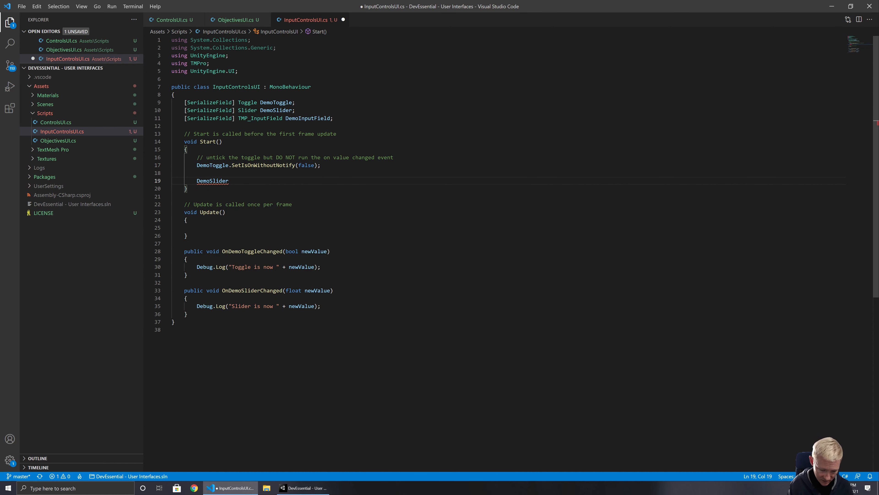
type(".Set")
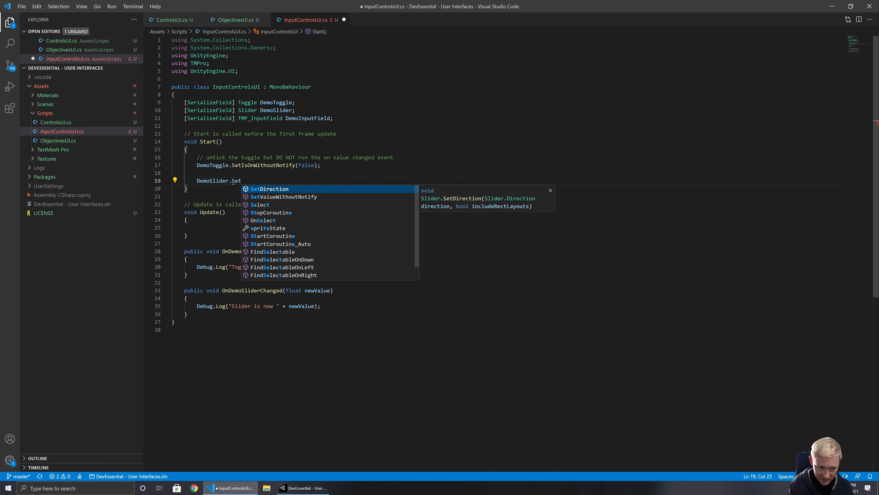
type("V")
key("Tab")
Pass Random.Range(DemoSlider.minValue, DemoSlider.maxValue) as the argument of SetValueWithoutNotify and complete the statement.
type("(Ra")
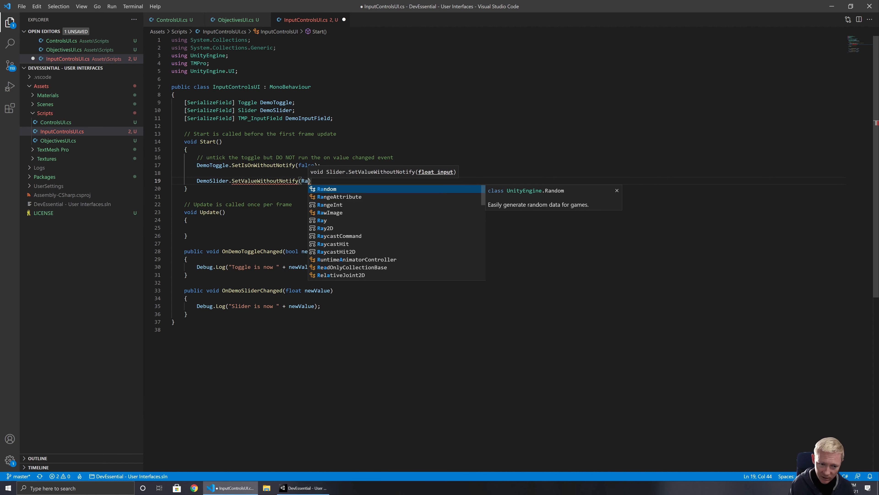
type("ndom.r")
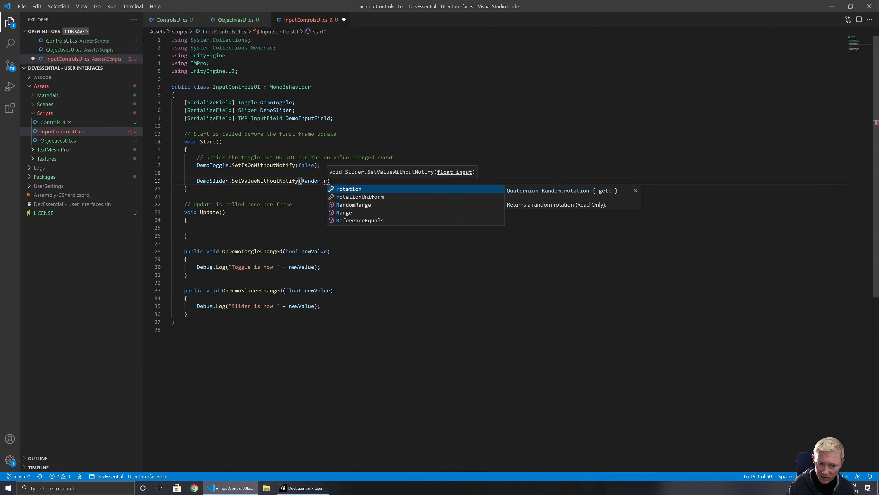
key("Down")
key("Down")
key("Down")
key("Tab")
type("(")
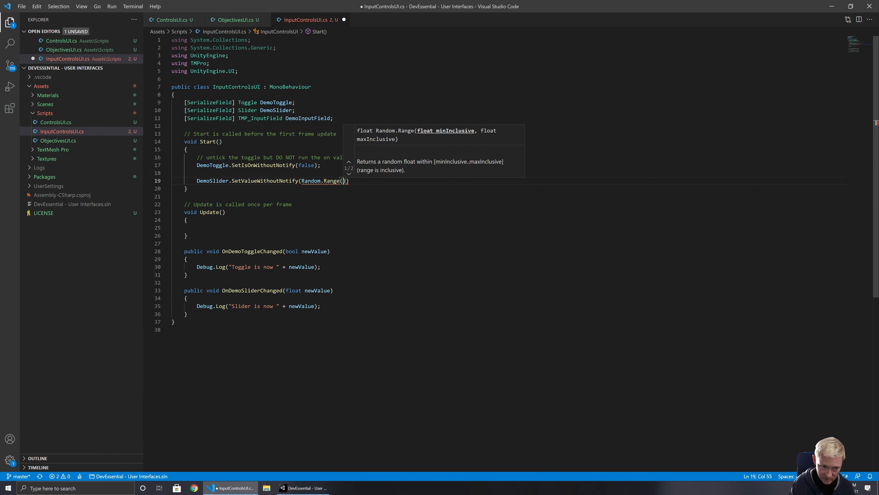
type("DemoSlider.mi")
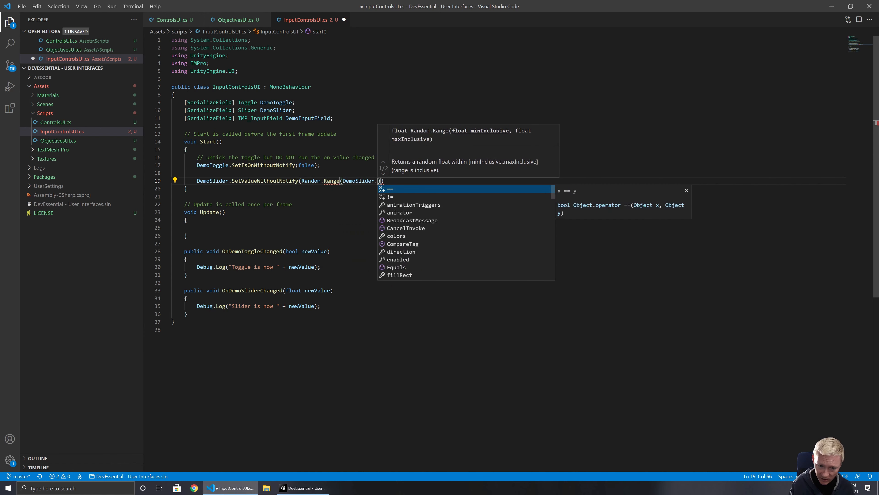
key("Tab")
type(", DemoSlider")
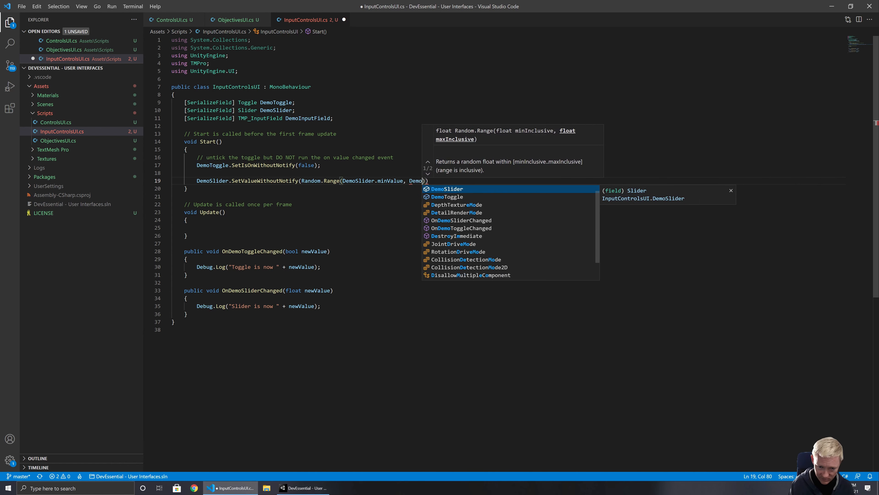
type(".ma")
key("Tab")
type("));")
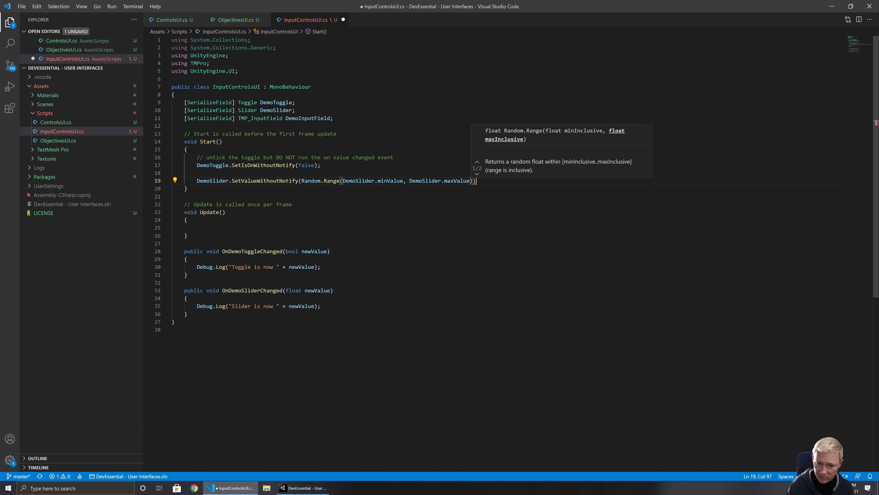
Add the comment "// randomise the slider value" above the DemoSlider statement and save the script.
key("Home")
key("Return")
key("Up")
type("//")
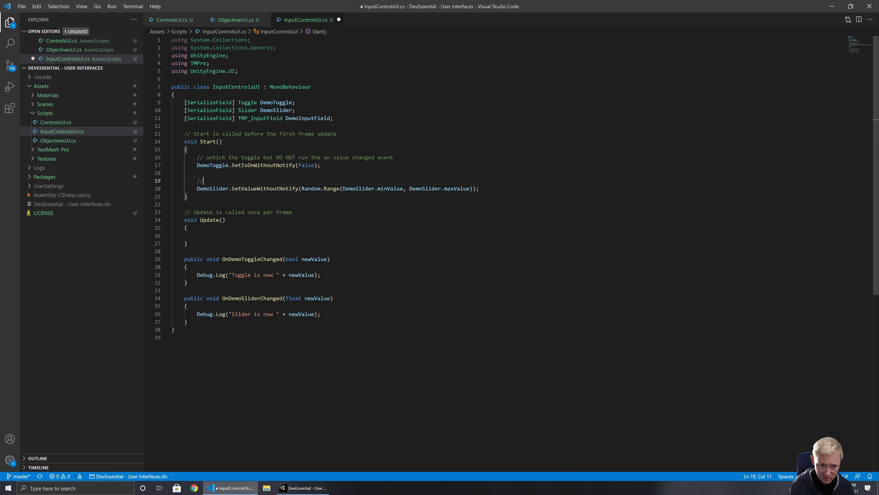
type(" randomli")
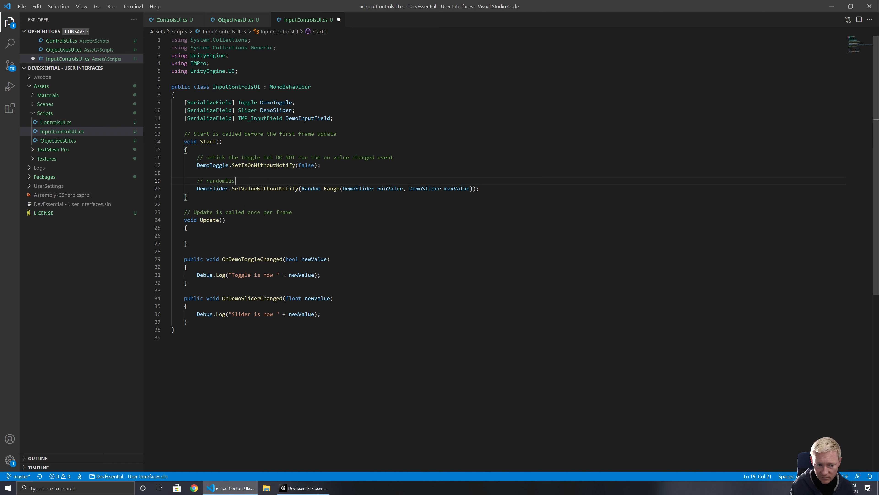
type(" slider value")
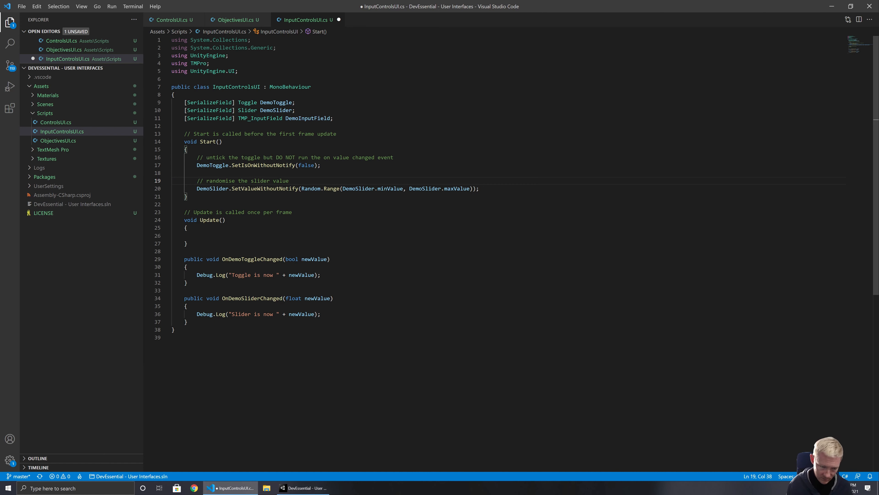
key("ctrl+s")
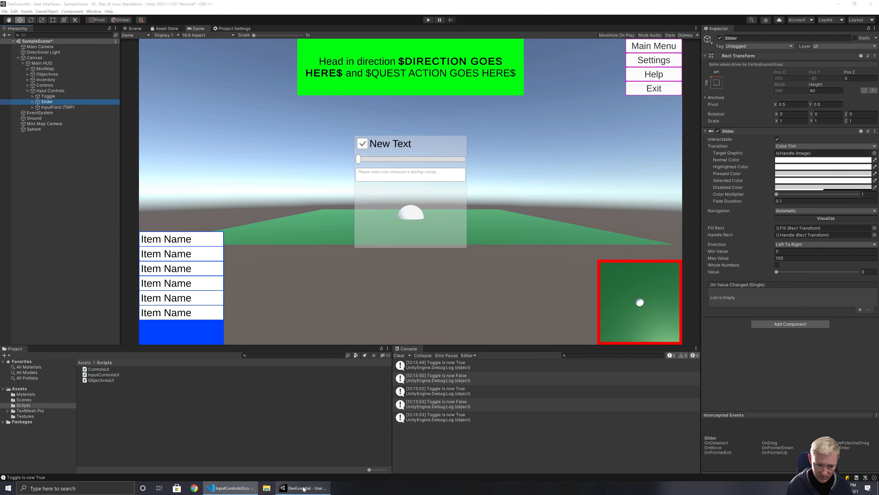
Switch to Unity, run the scene to test the slider's random start value and movement, and stop it.
left_click(303, 487)
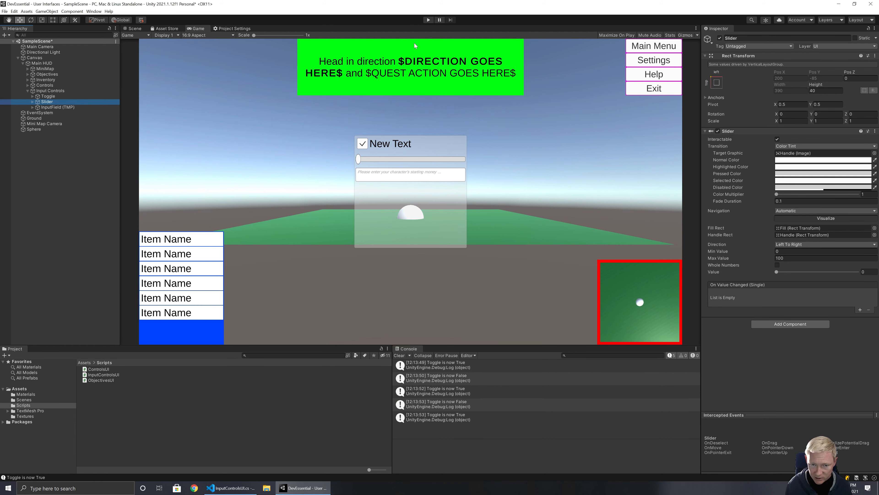
left_click(427, 21)
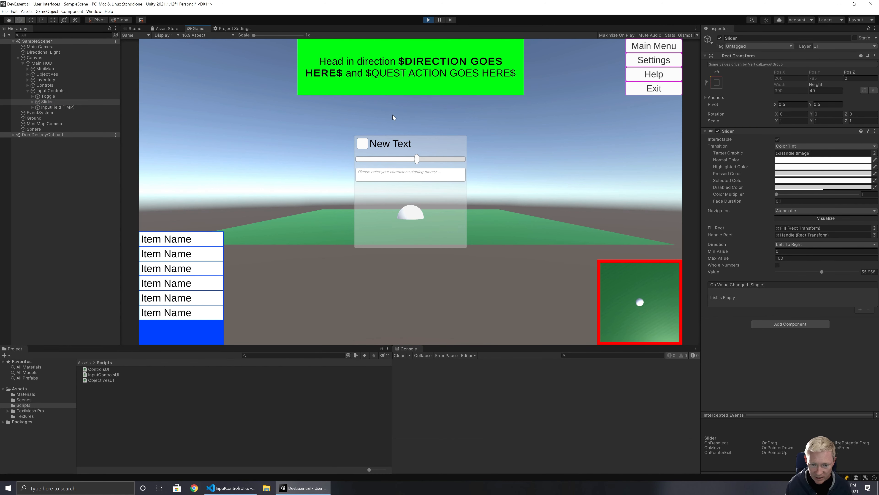
mouse_move(416, 159)
left_mouse_down()
mouse_move(381, 163)
mouse_move(428, 161)
left_mouse_up()
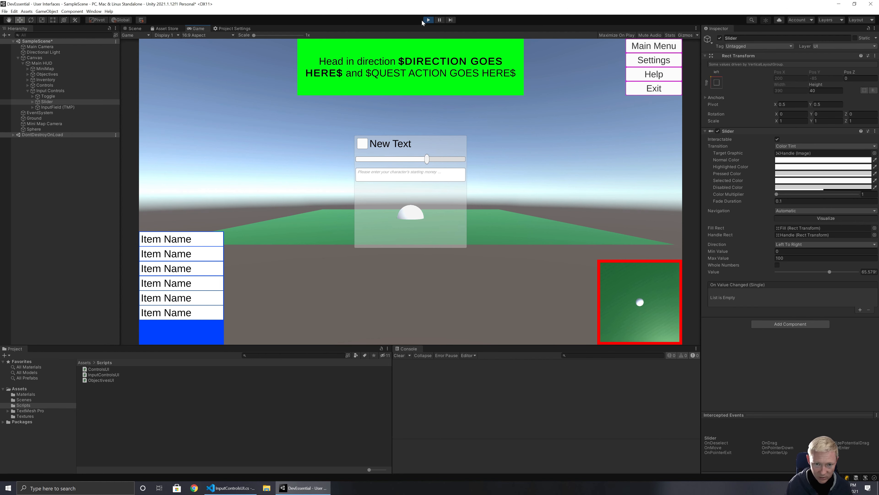
left_click(428, 20)
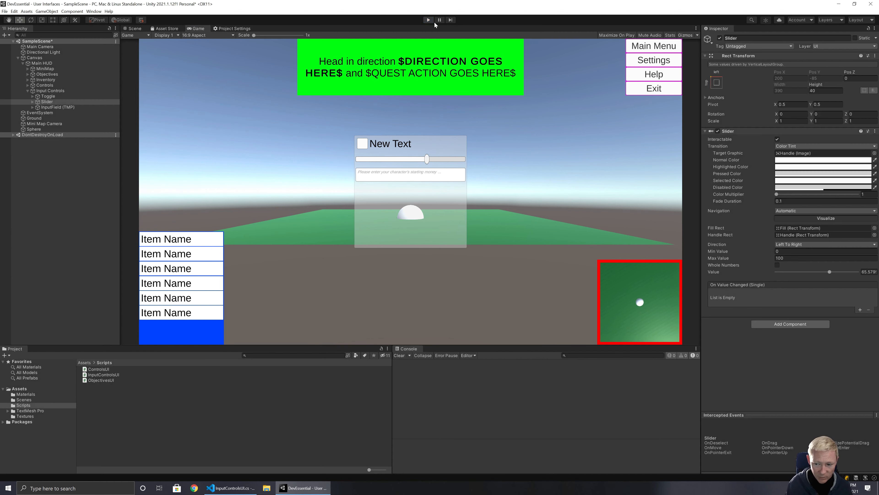
Add an On Value Changed entry to the slider that calls the dynamic InputControlsUI.OnDemoSliderChanged on the Input Controls object.
left_click(860, 309)
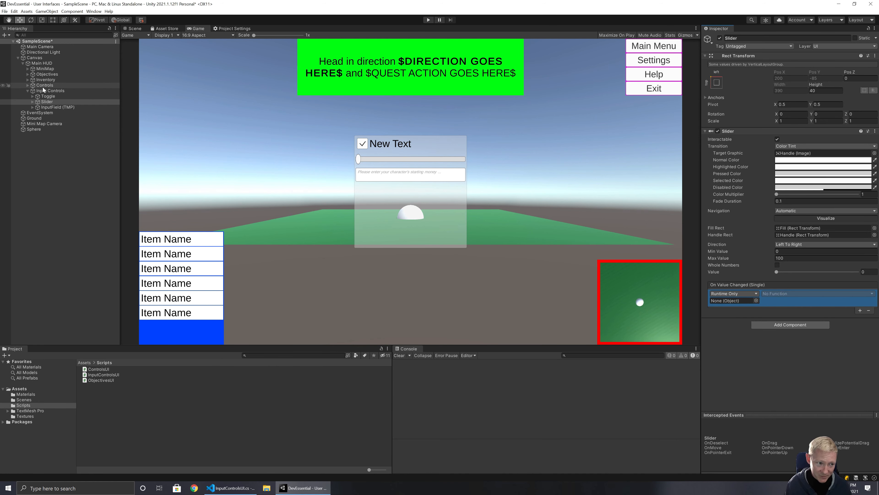
left_click_drag(43, 89, 736, 302)
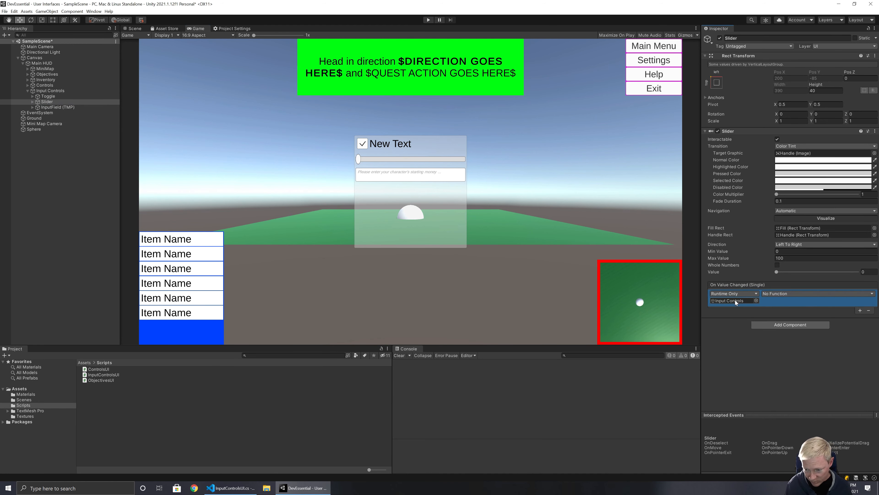
left_click(783, 293)
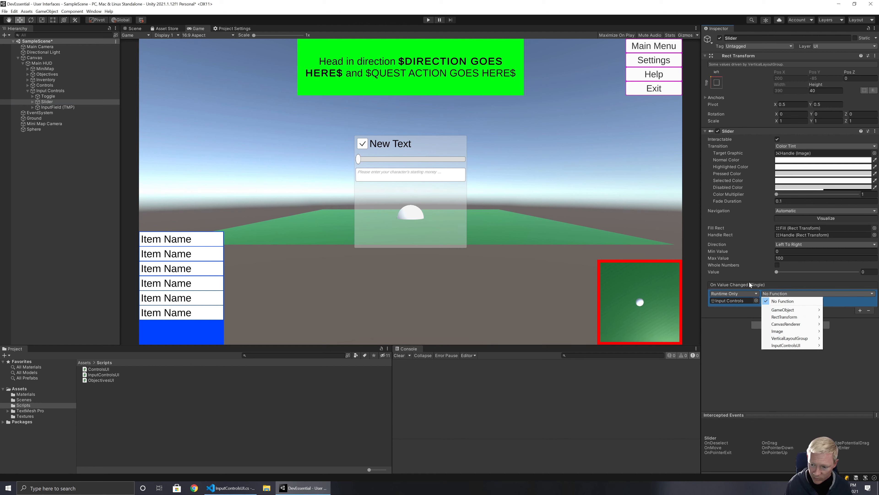
mouse_move(793, 345)
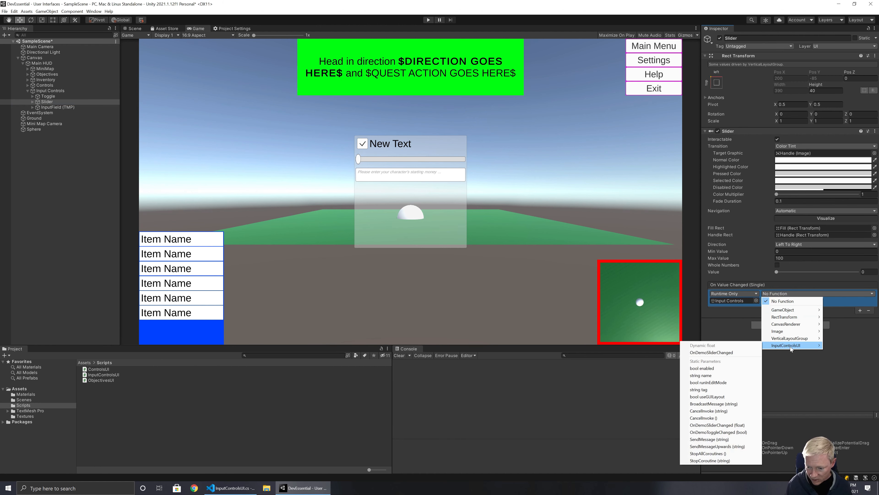
left_click(705, 353)
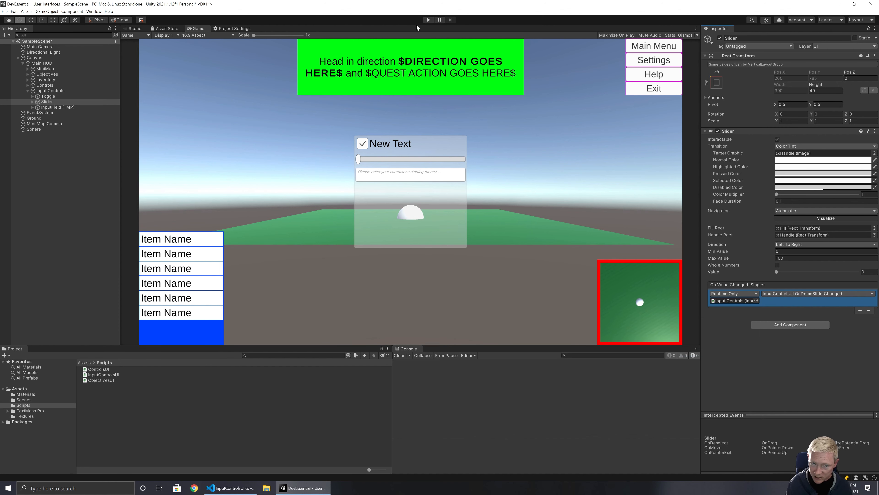
Run the scene, move the slider to its maximum to test the change logging, and stop the scene.
left_click(428, 20)
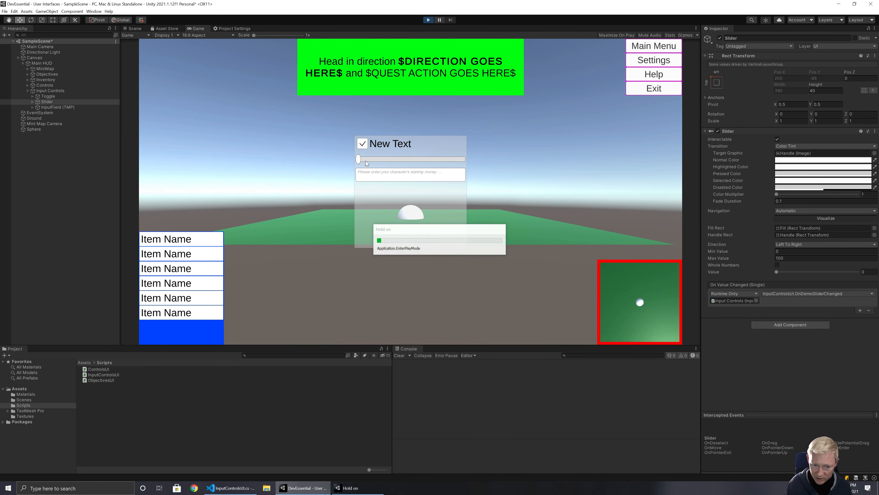
left_click_drag(411, 158, 478, 166)
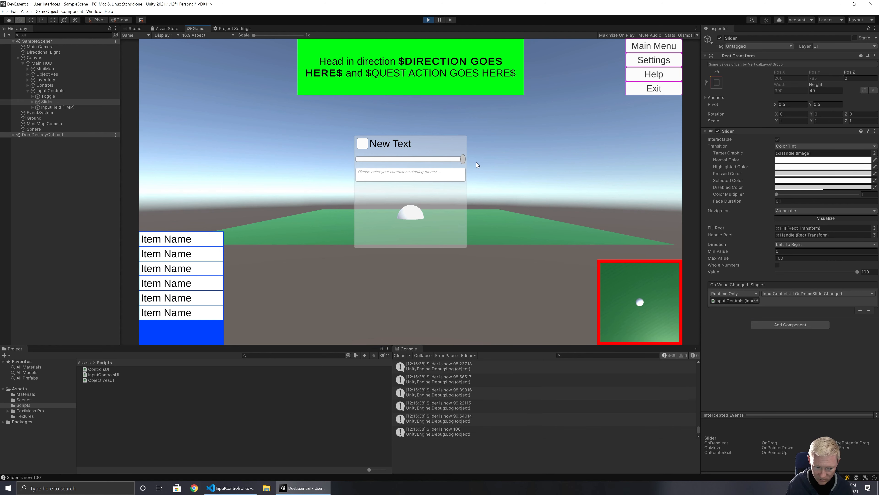
left_click(429, 20)
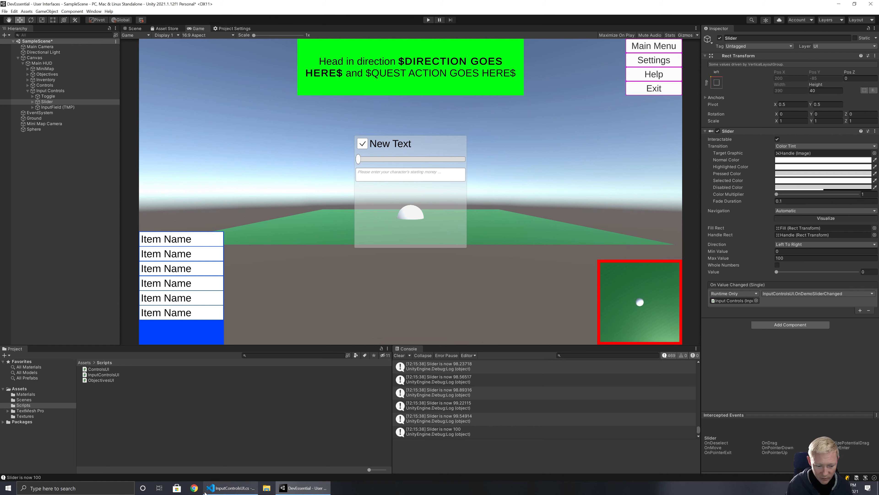
Select the InputField (TMP) object, switch to Visual Studio Code and bring up the InputControlsUI script.
left_click(57, 107)
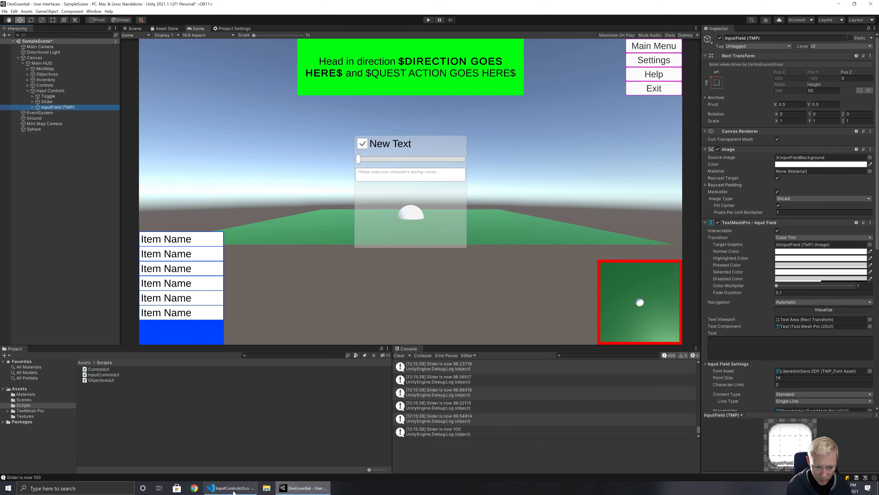
left_click(233, 490)
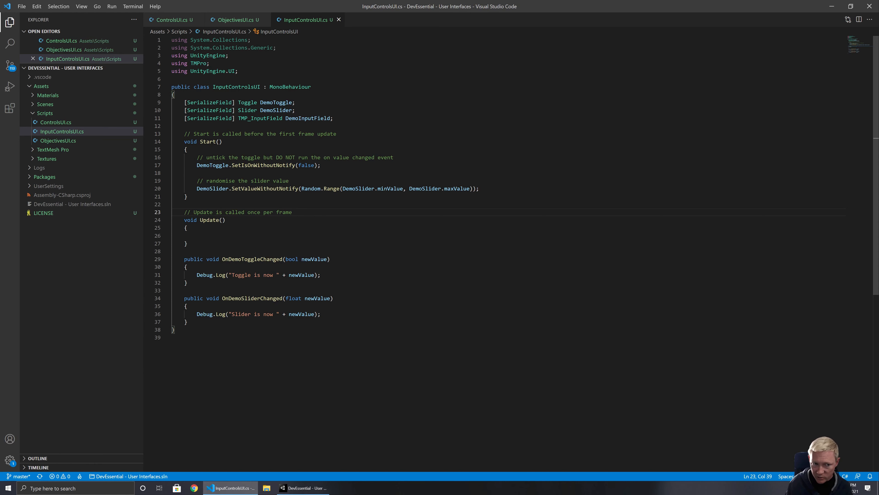
left_click(235, 20)
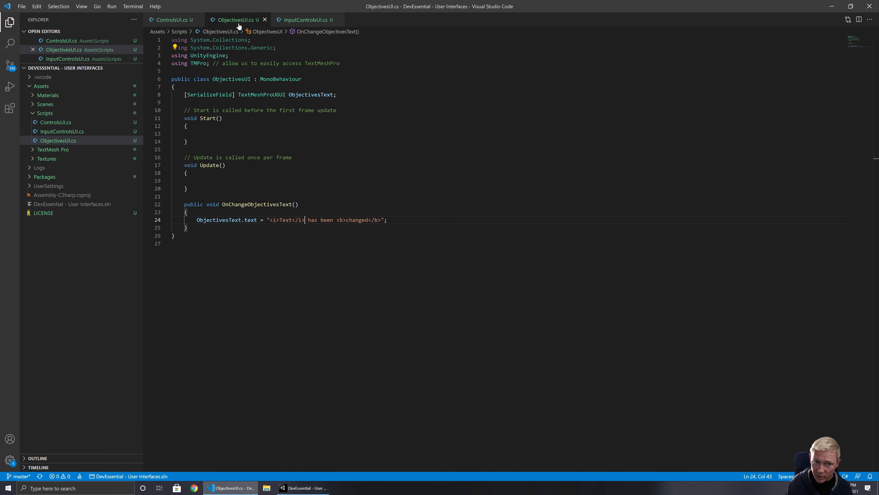
left_click(304, 21)
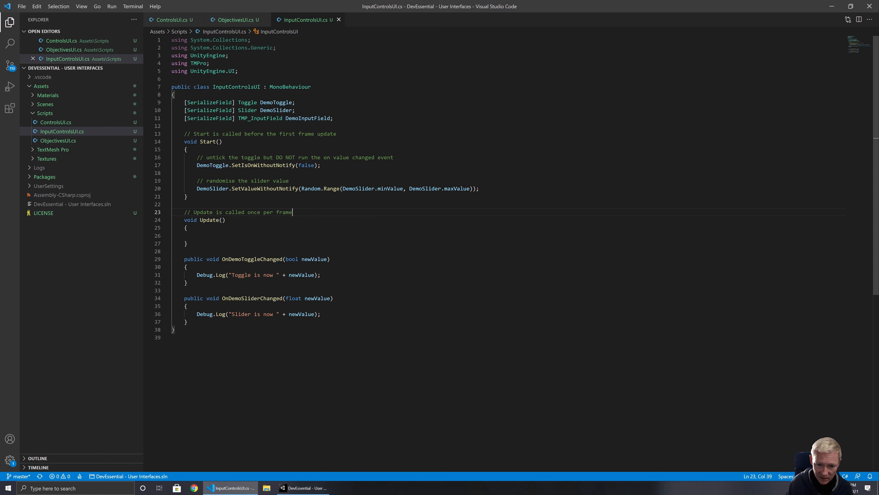
Add the comment "// set the input text" in Start, one blank line below the slider randomisation.
key("Up")
key("Up")
key("Up")
key("End")
key("Return")
key("Return")
type(".//")
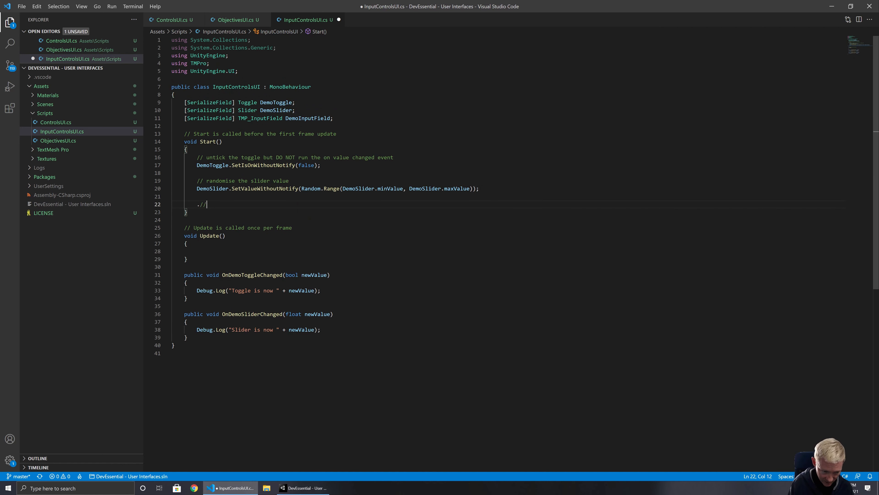
key("BackSpace")
type("// set the inp")
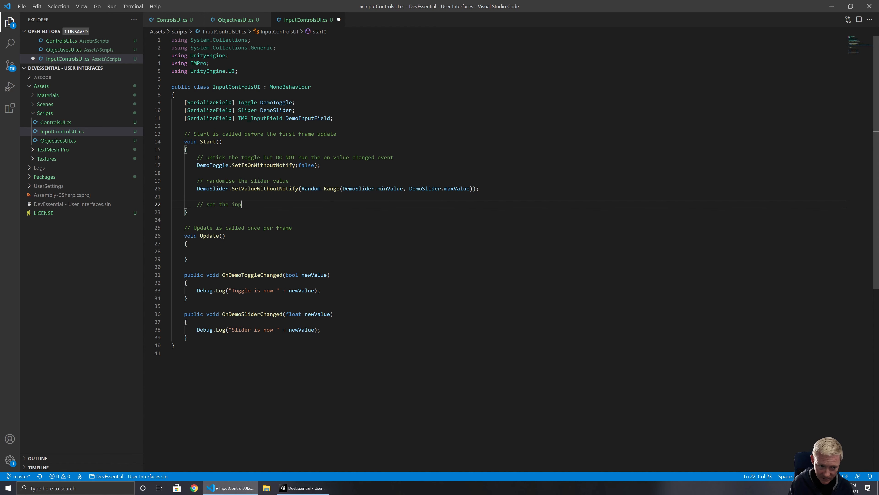
type("ut text")
key("Return")
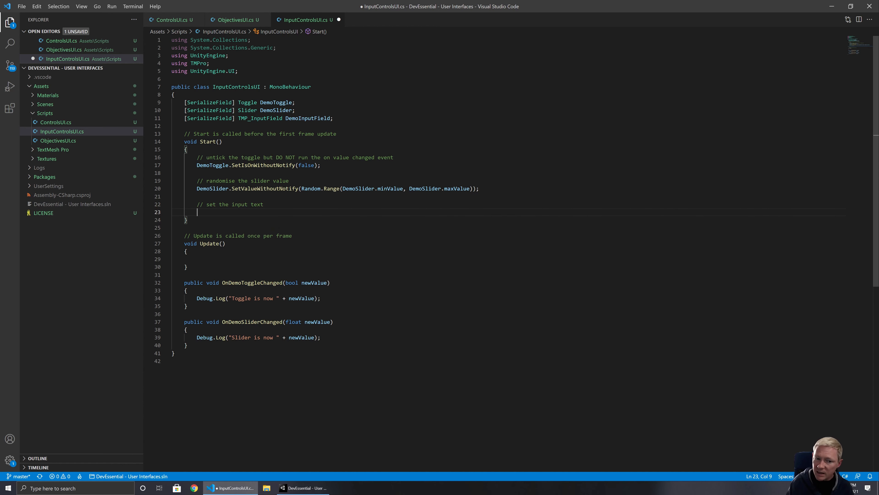
Start a DemoInputField.SetTextWithoutNotify call below the input text comment.
type("Demo")
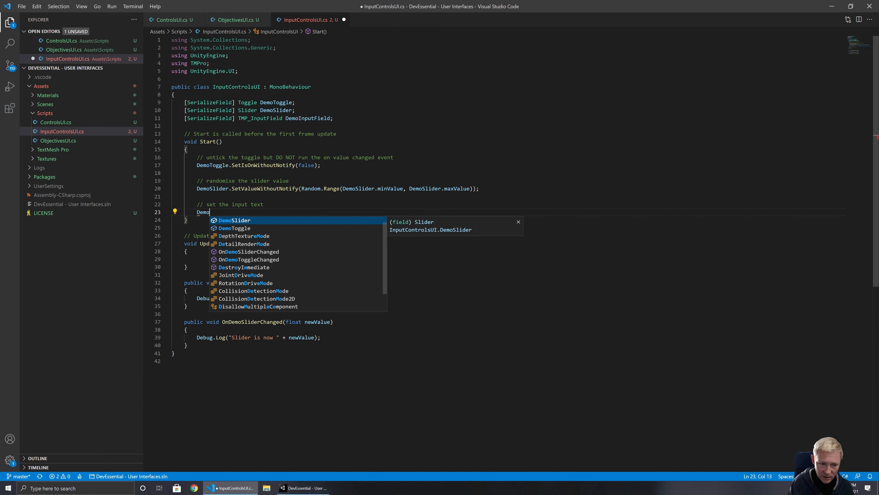
type("InputField.")
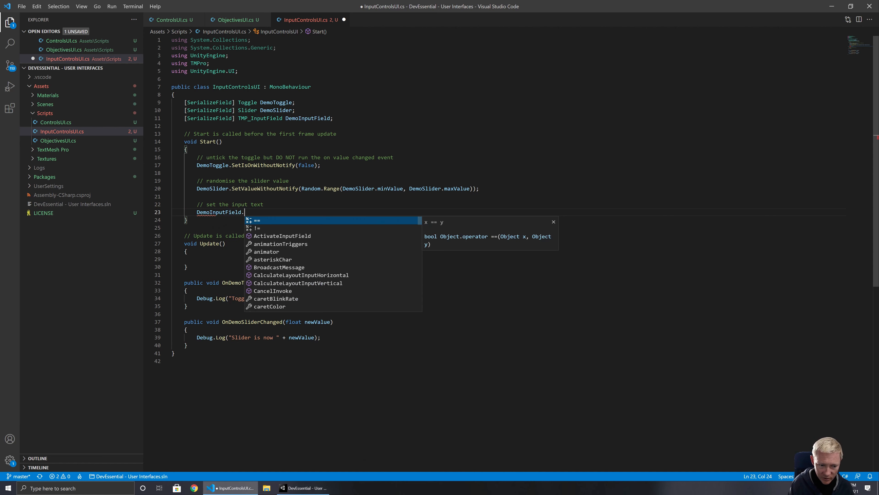
type("setva")
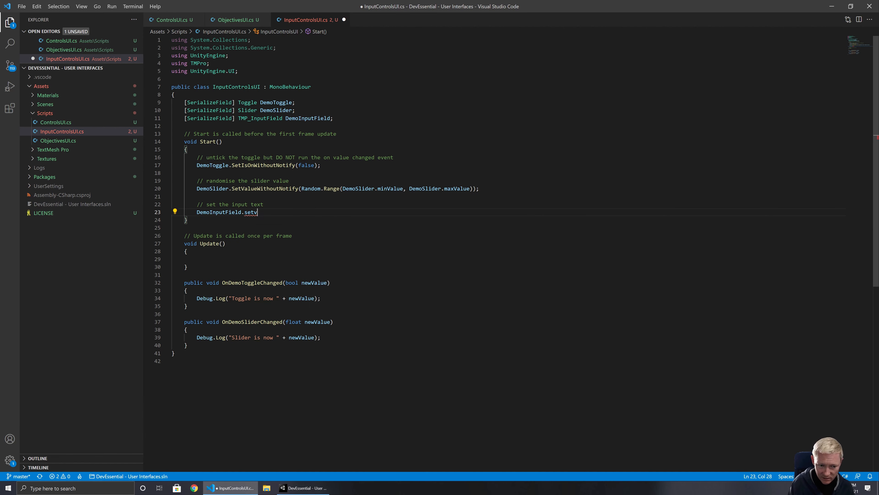
key("BackSpace")
key("BackSpace")
key("BackSpace")
type(".set")
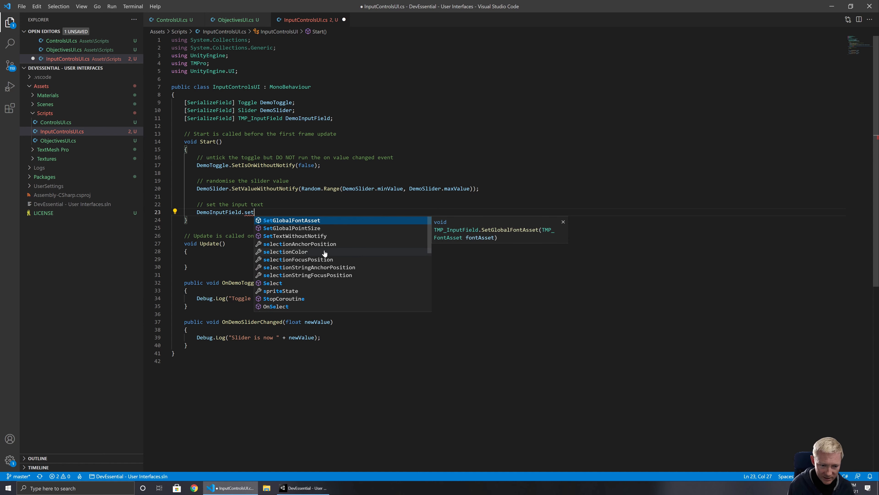
key("Down")
key("Down")
key("Tab")
type("(")
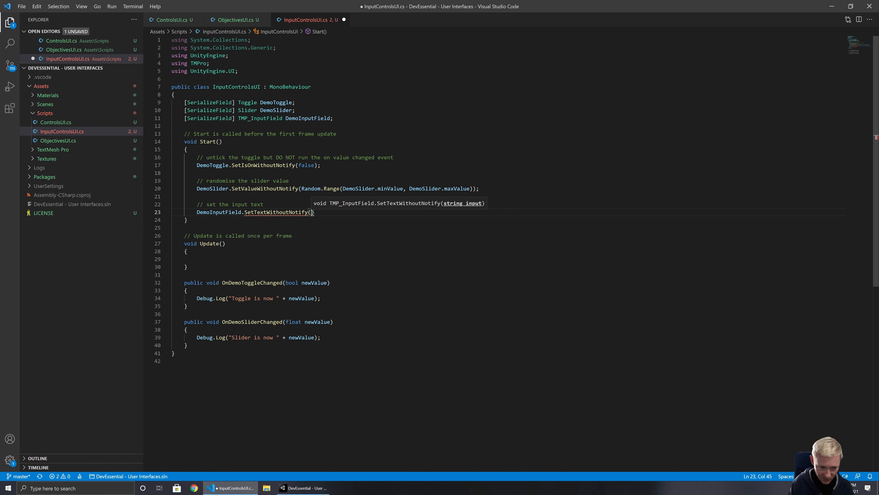
Pass DemoSlider.value.ToString() as the argument of SetTextWithoutNotify, complete the statement and save the script.
type("DemoSlider.")
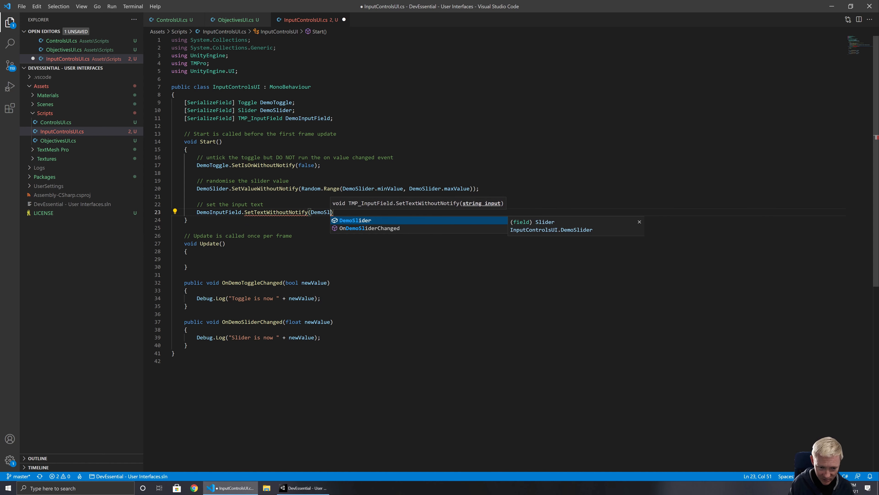
type("value.to")
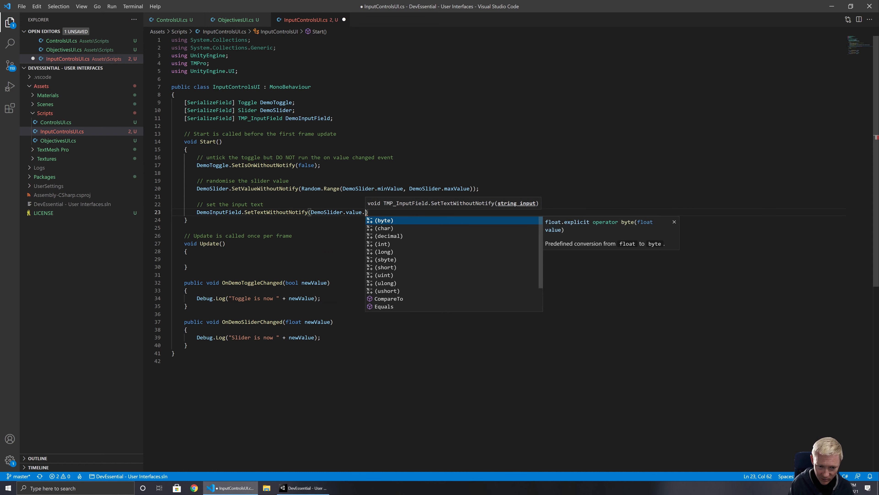
key("Tab")
type("())")
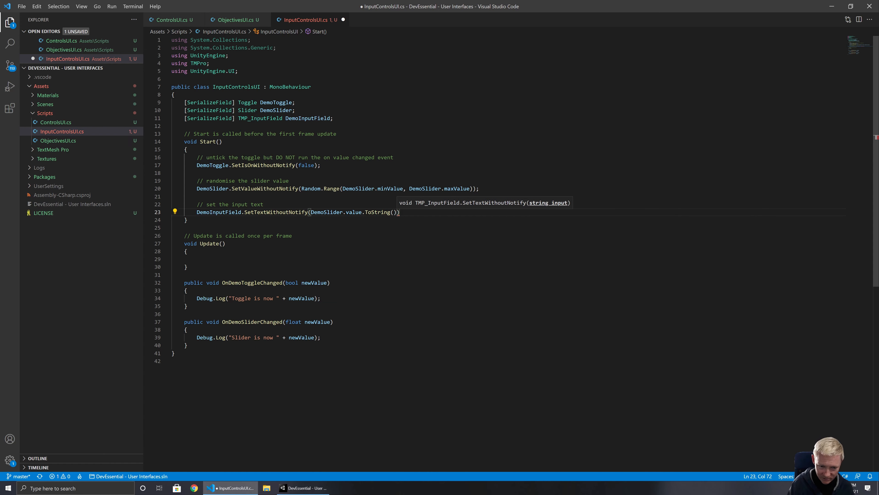
type(";")
key("ctrl+s")
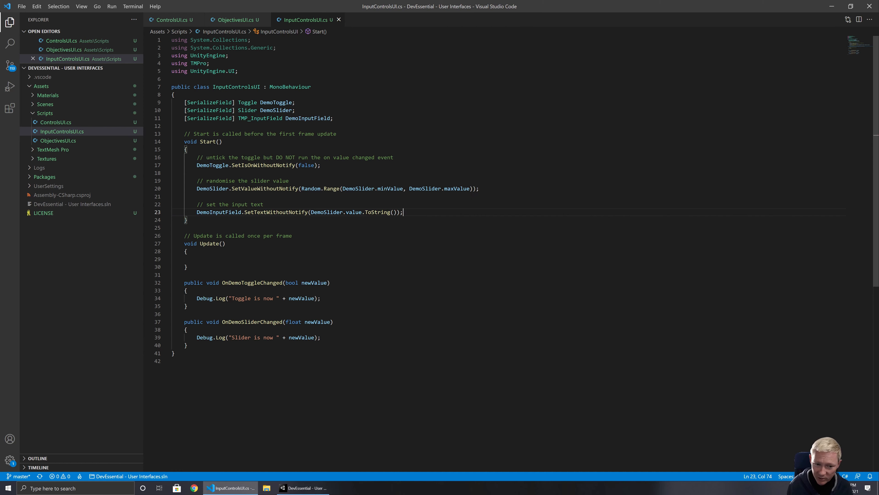
left_click(344, 212)
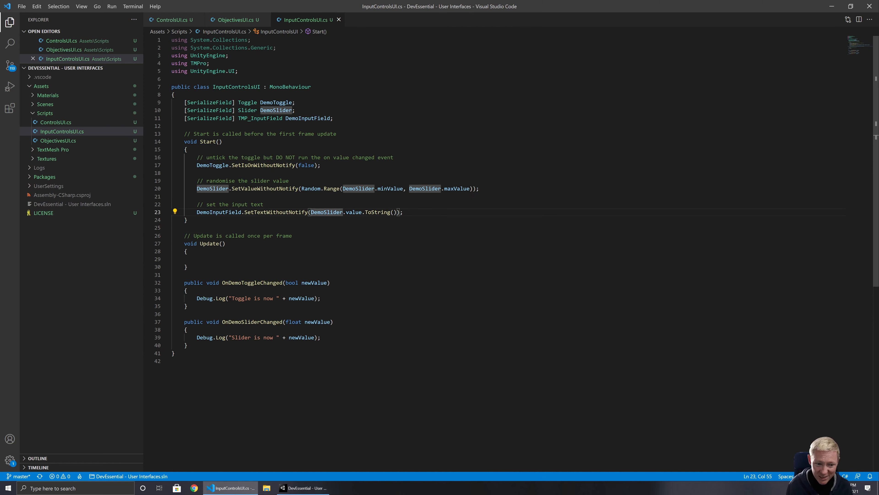
Switch to Unity and add an empty On Value Changed (String) entry to the input field.
left_click(302, 488)
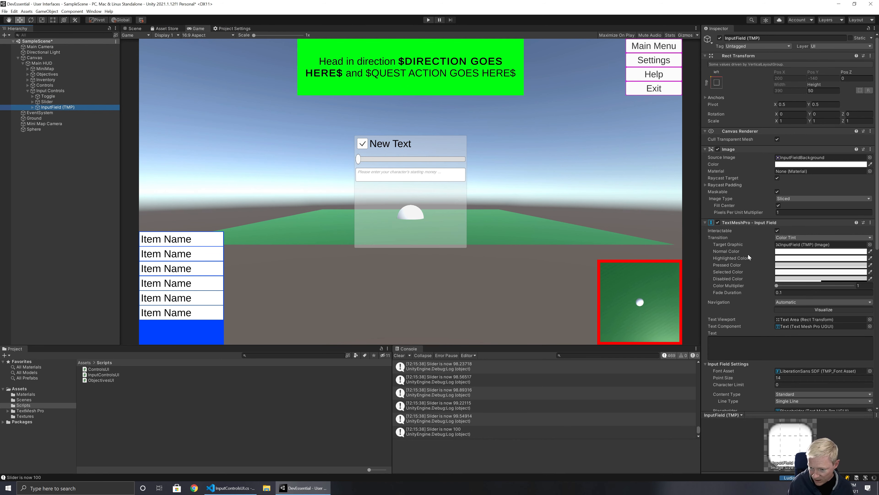
scroll(748, 257, "down", 3)
scroll(749, 257, "down", 10)
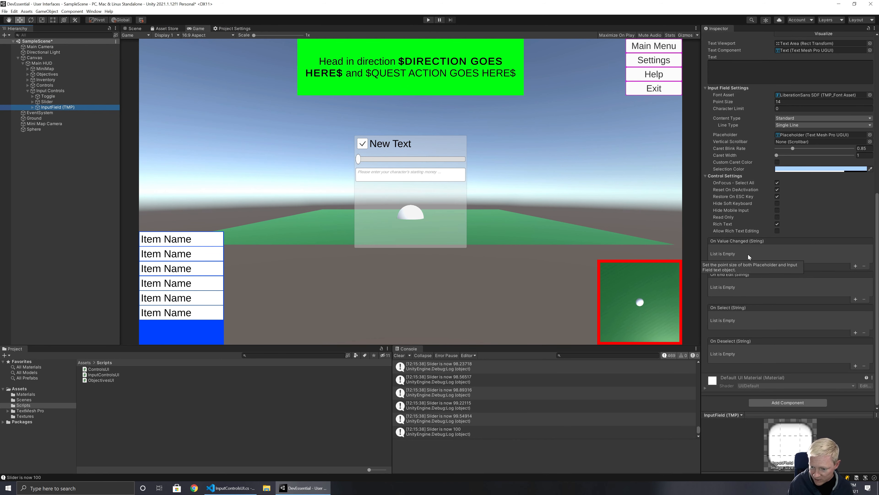
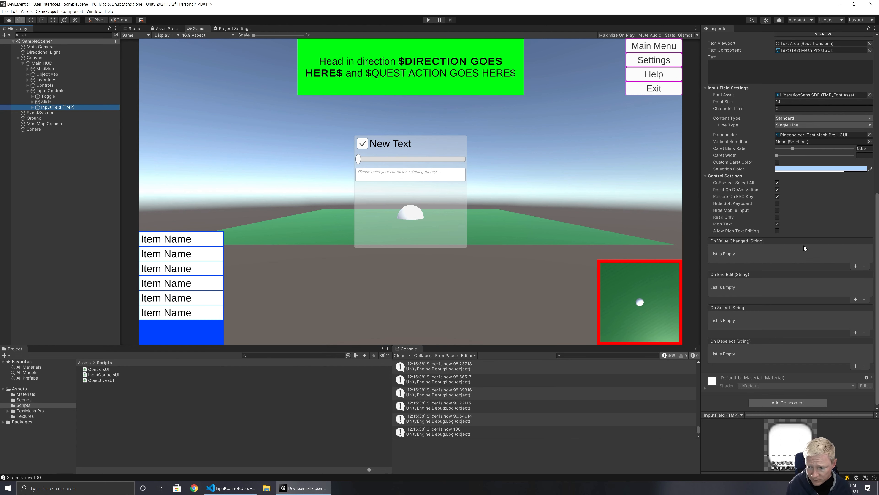
left_click(856, 266)
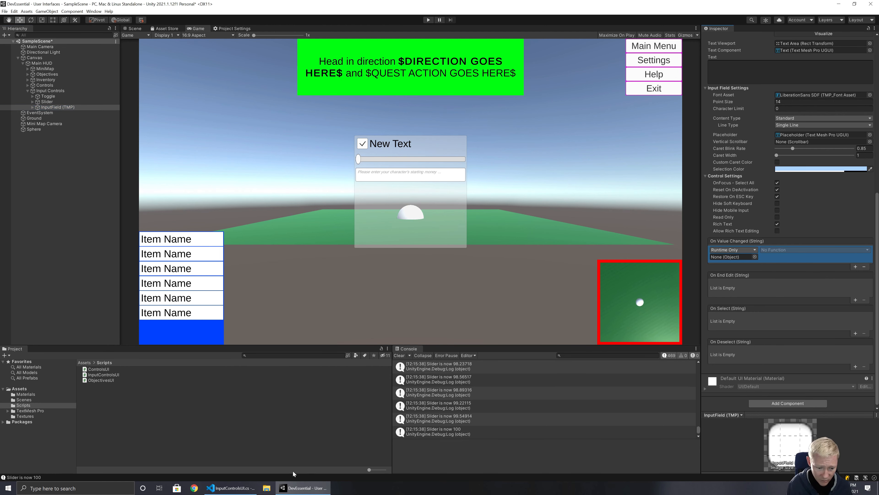
Switch to Visual Studio Code and declare public void OnDemoInputFieldChanged(string newValue) below OnDemoSliderChanged in InputControlsUI.
left_click(231, 488)
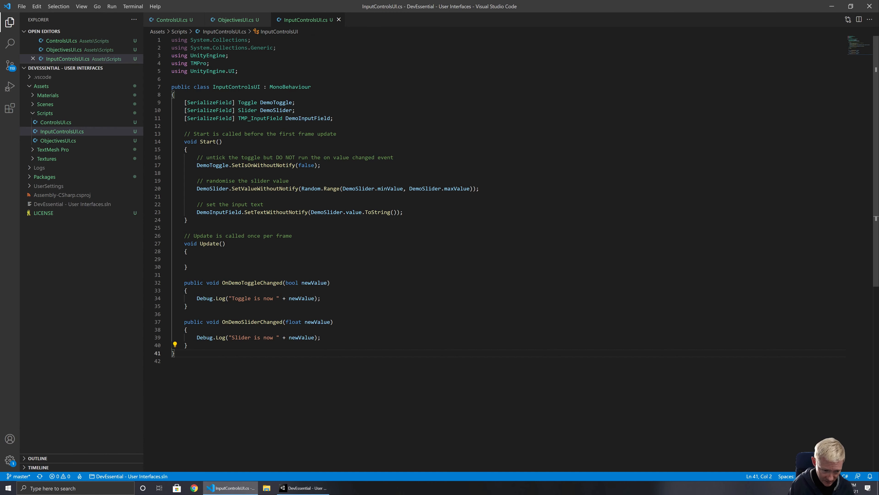
key("Up")
key("End")
key("Return")
key("Return")
type("public")
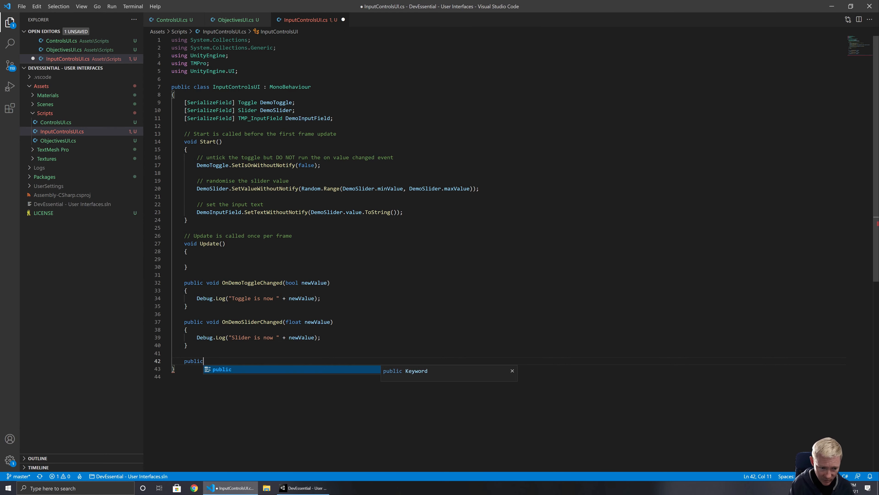
type(" void OnDem")
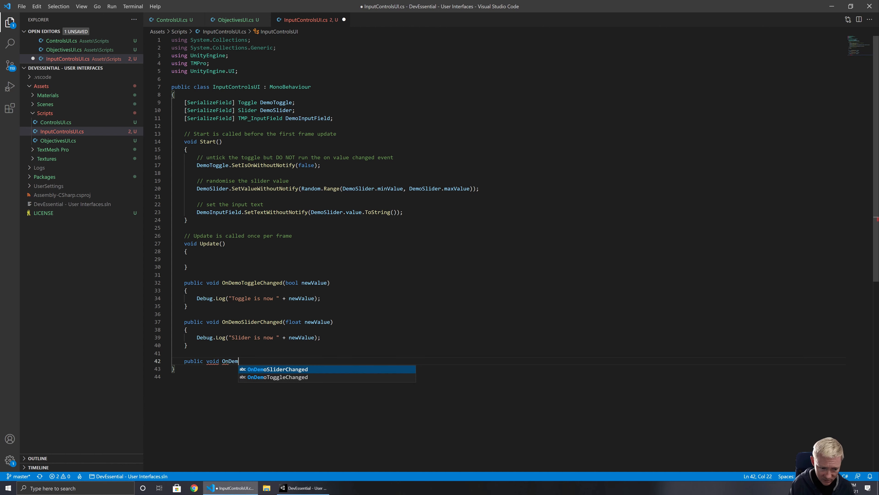
type("oInputField")
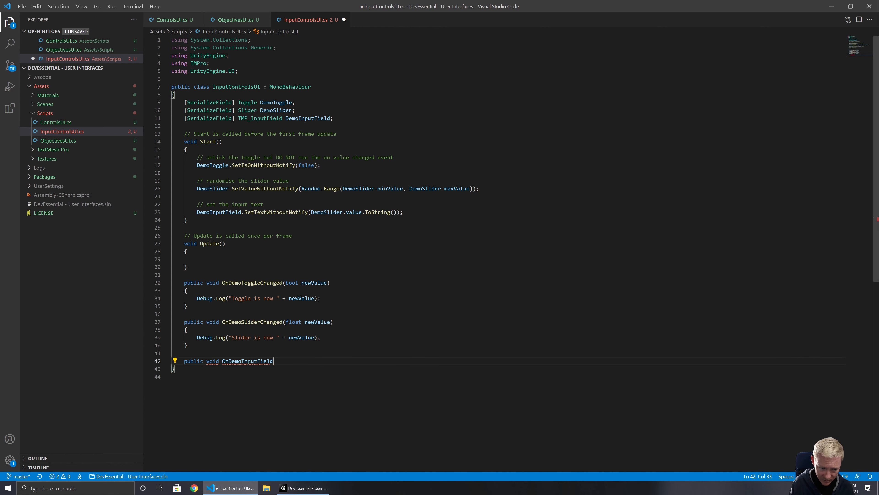
type("Changed(st")
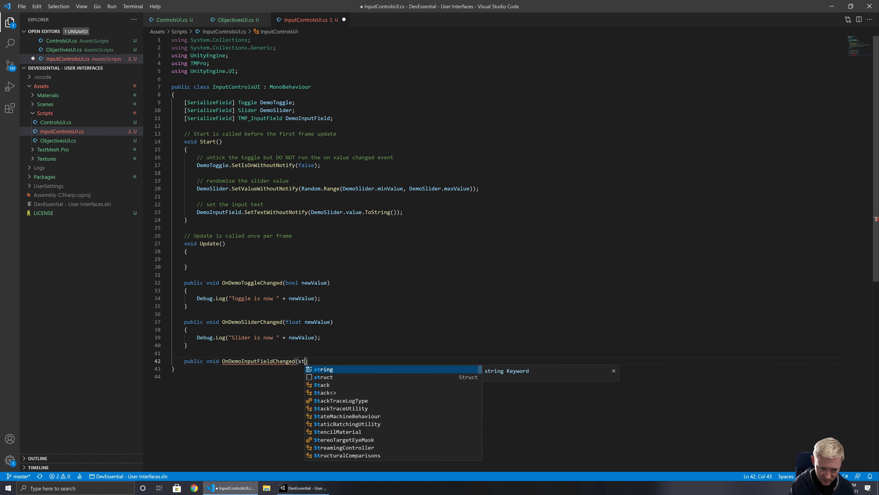
type("ring new")
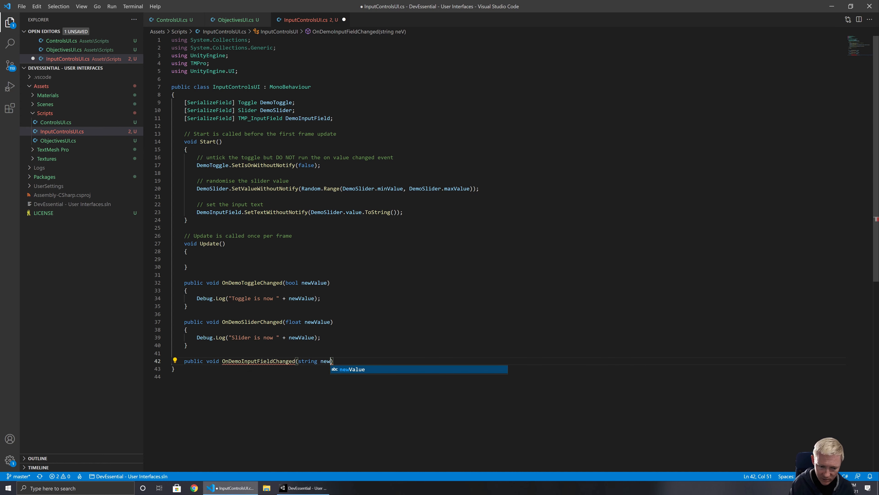
type("Value)")
key("Return")
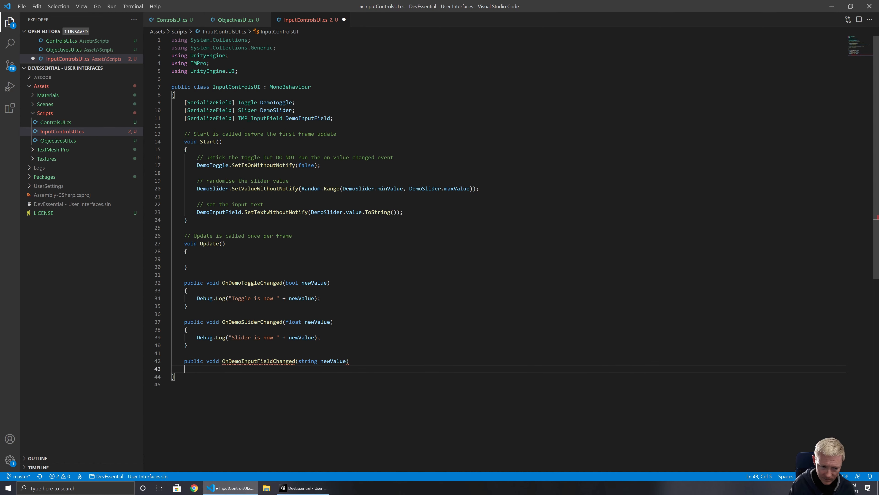
Give OnDemoInputFieldChanged a body with Debug.Log("Input Field is now " + newValue); and save the script.
type("{")
key("Return")
type("Debug.")
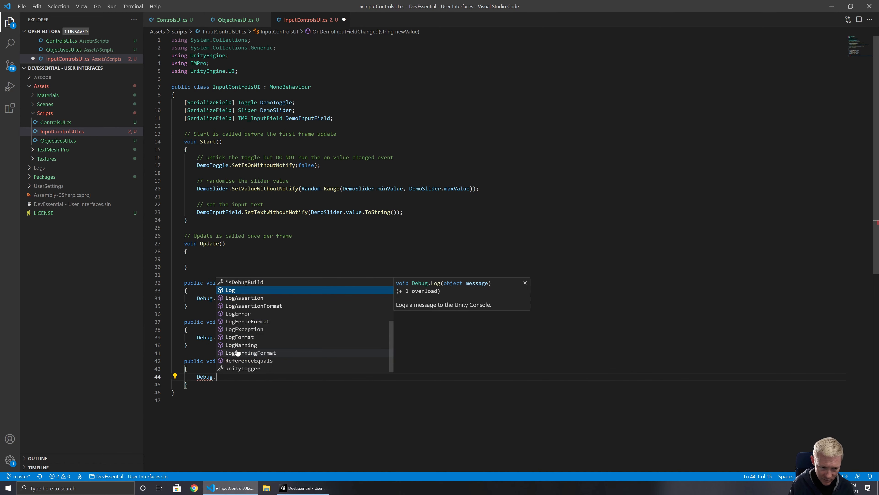
type("Log(\"Inp")
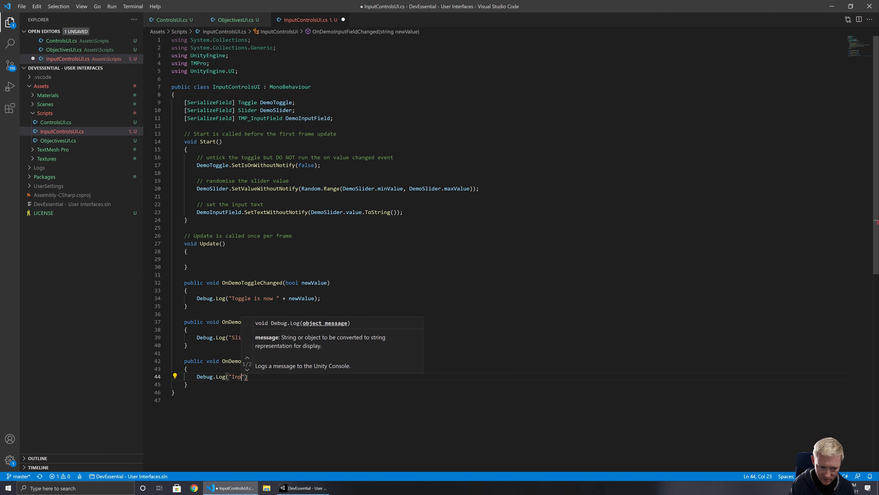
type("ut Fie")
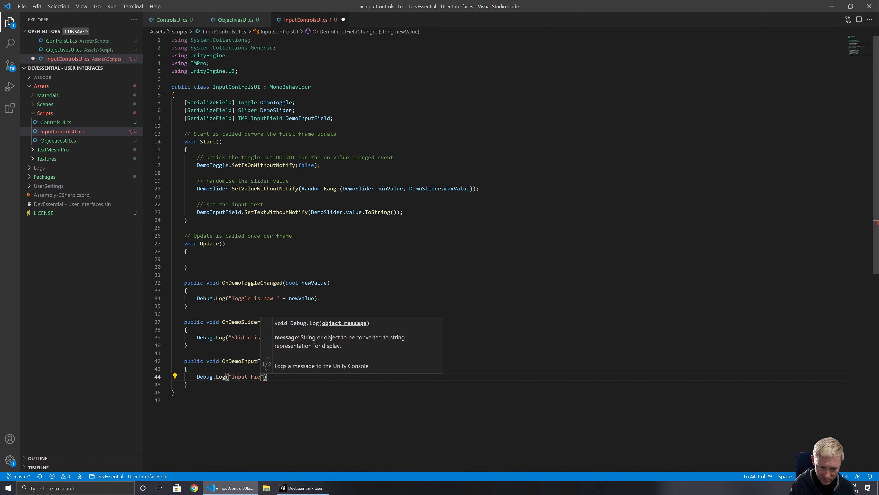
type("ld is now")
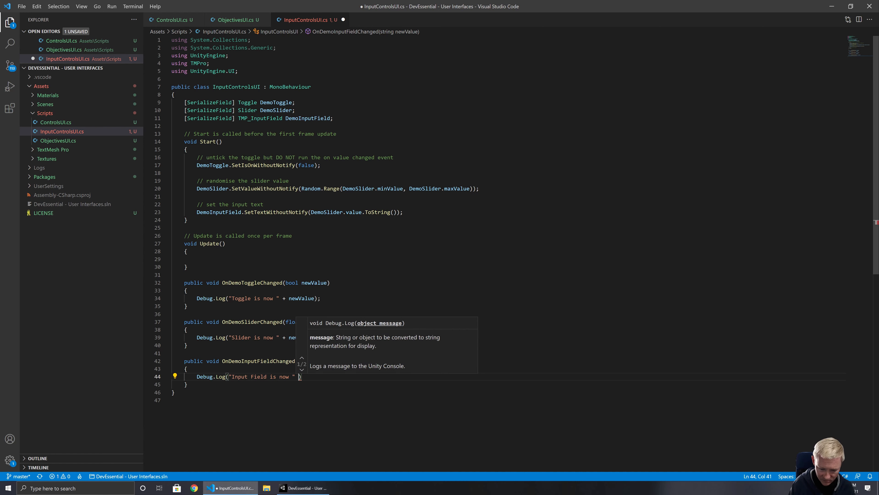
type("+ new")
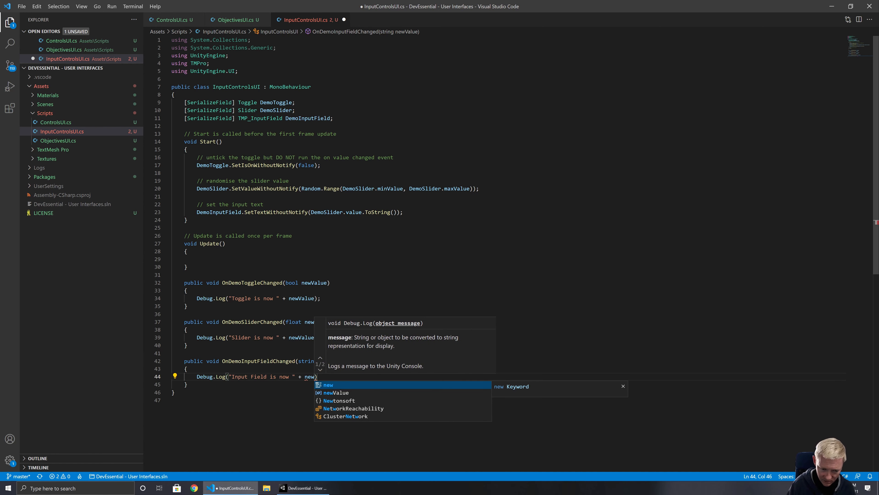
type("Value);")
key("ctrl+s")
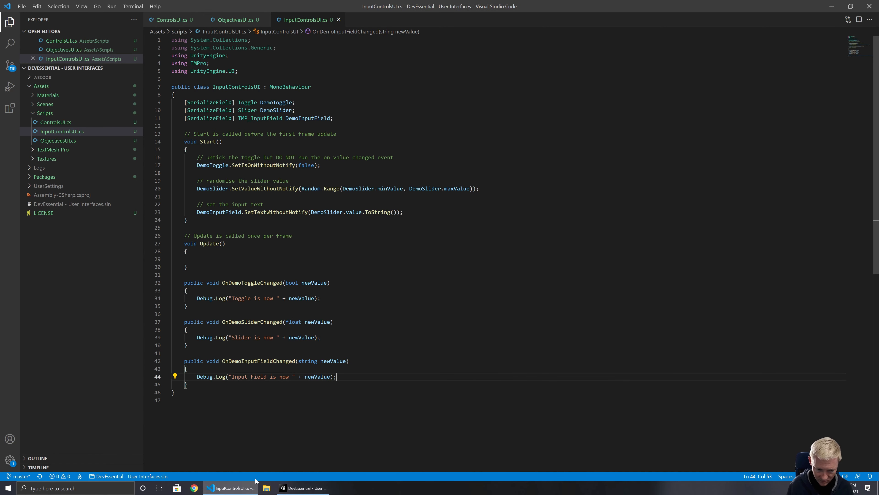
Switch to Unity and bind the input field's On Value Changed entry to Input Controls with the dynamic InputControlsUI.OnDemoInputFieldChanged function.
left_click(303, 488)
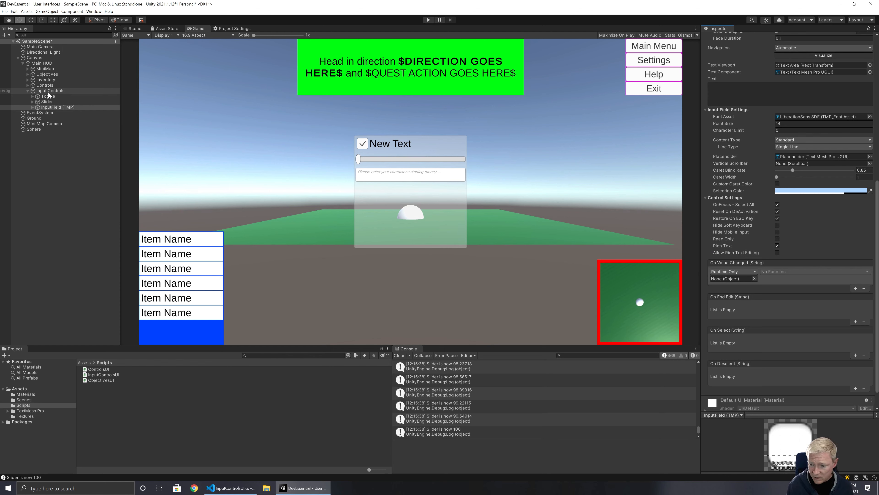
left_click_drag(48, 94, 739, 281)
left_click(770, 273)
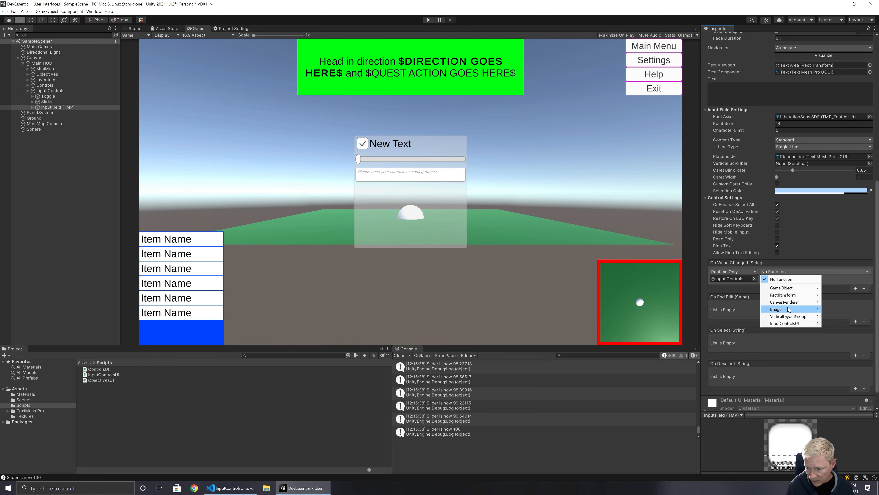
mouse_move(794, 322)
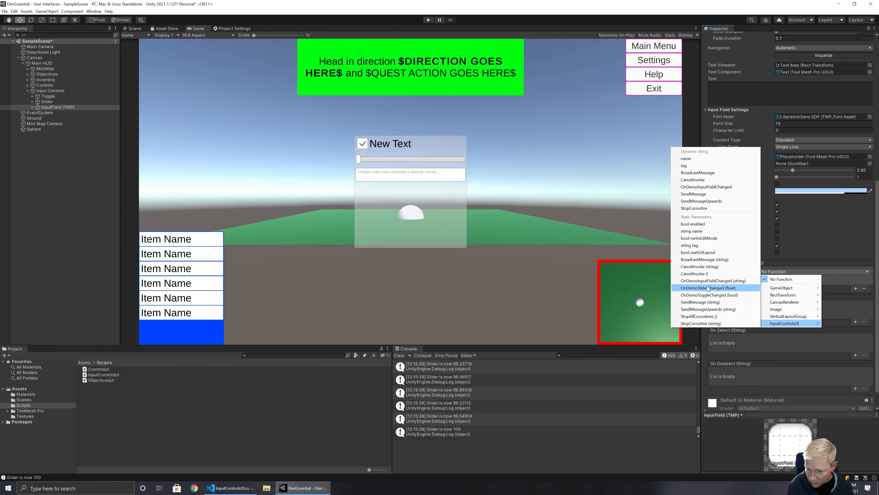
left_click(709, 187)
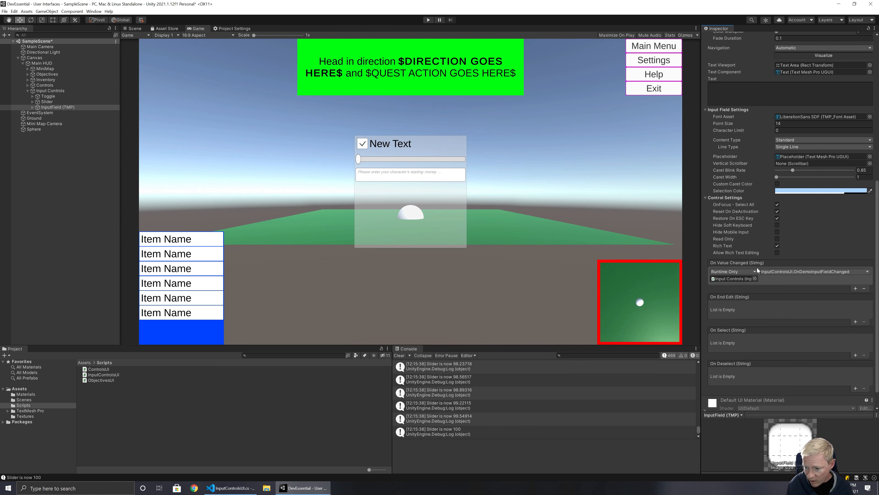
Run the game and replace the input field's text with "ffafsasdf" to test its value-changed logging.
left_click(428, 20)
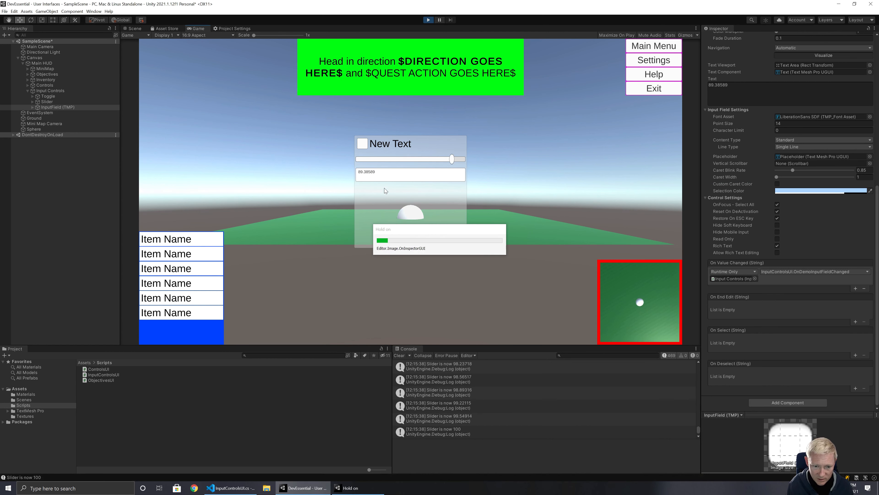
left_click(384, 176)
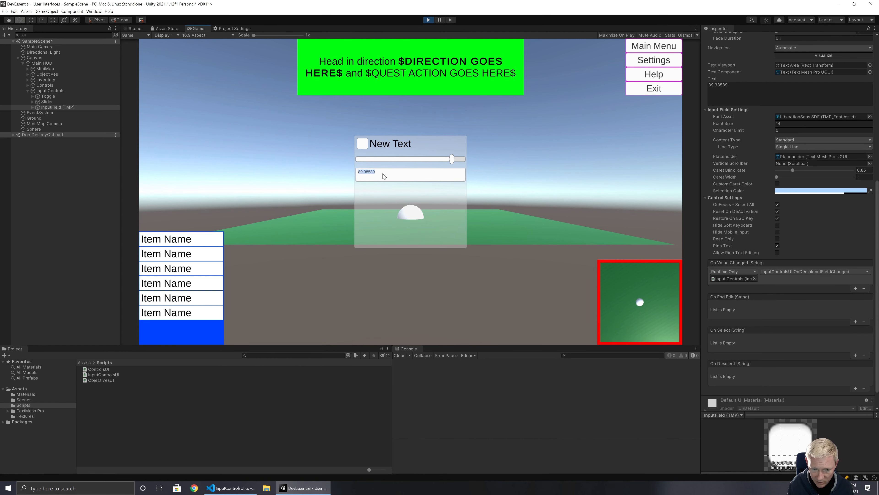
type("ff")
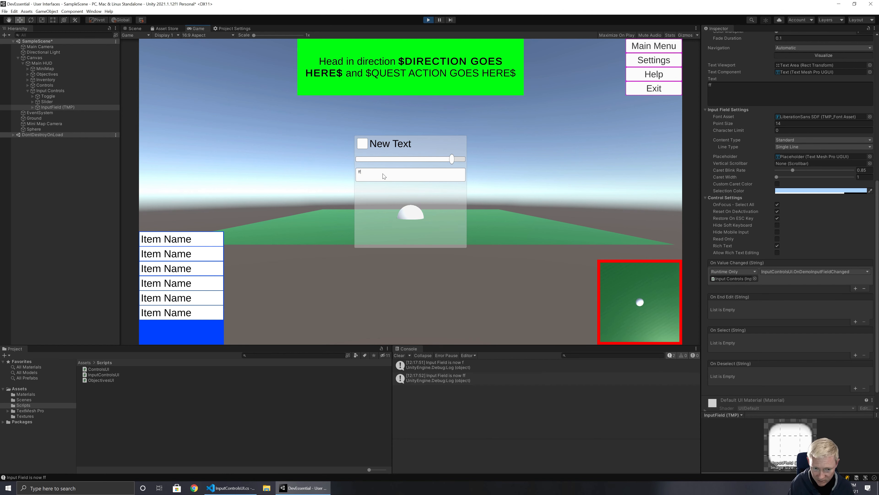
type("afsasdf")
Delete all the test text from the input field and stop the game.
key("BackSpace")
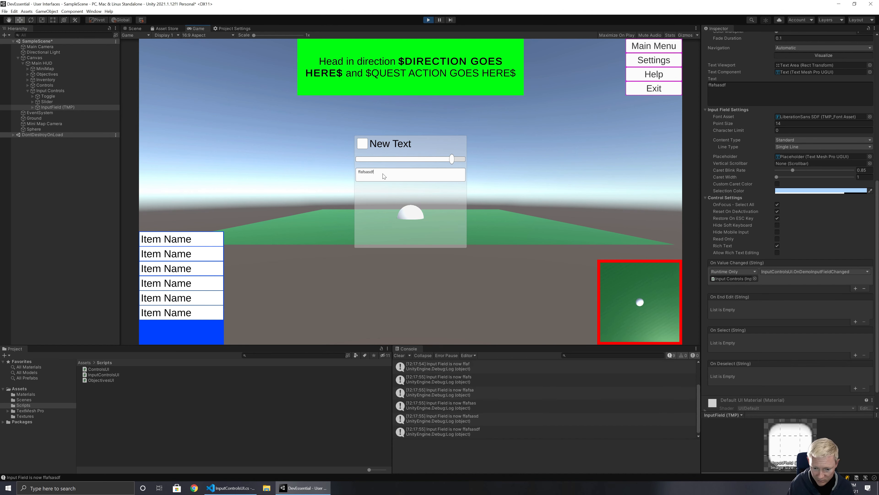
key("BackSpace")
key("BackSpace")
key("BackSpace")
key("BackSpace")
key("BackSpace")
key("BackSpace")
key("BackSpace")
key("BackSpace")
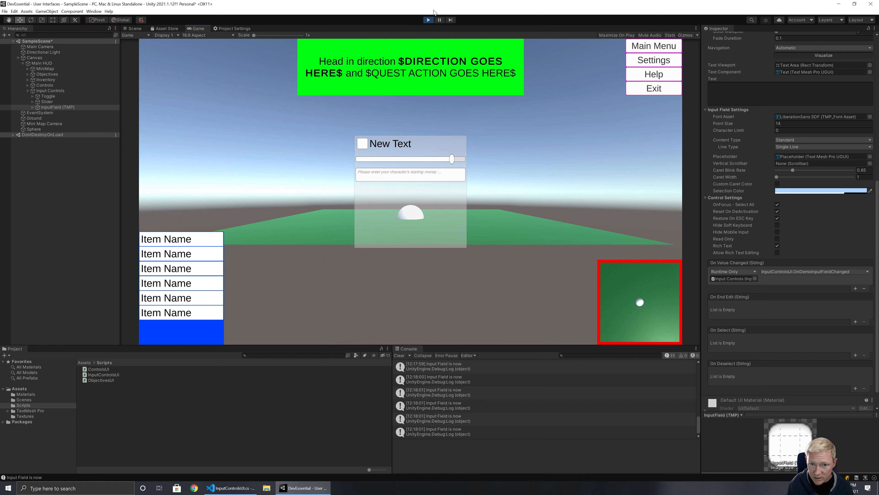
left_click(428, 20)
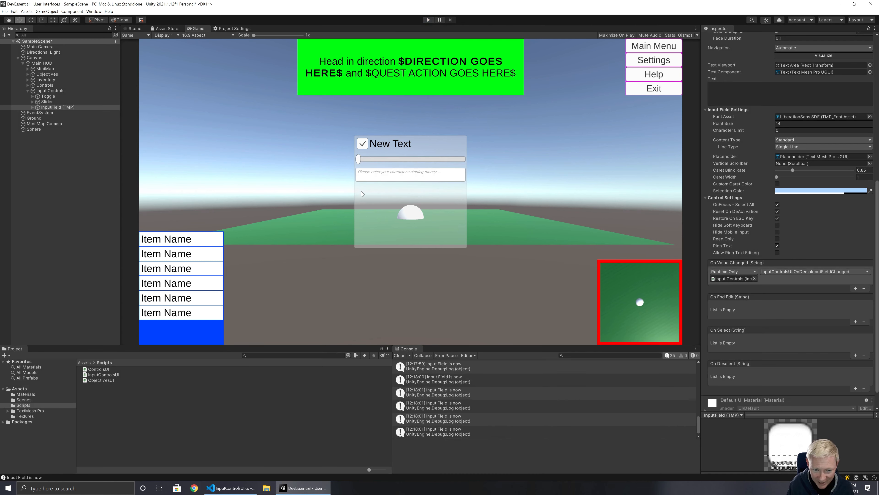
Expand InputField (TMP) and its children, try font size 20 on the Placeholder, and settle on 18.
left_click(39, 107)
left_click(33, 107, "alt")
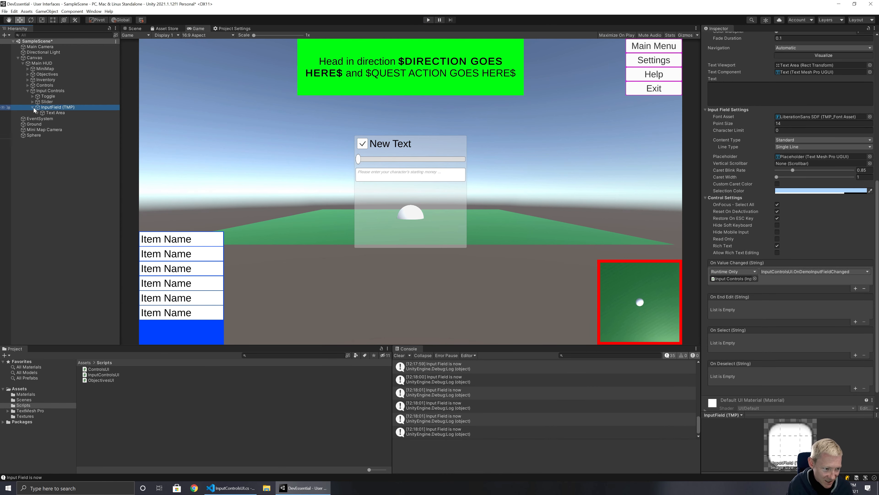
left_click(64, 118)
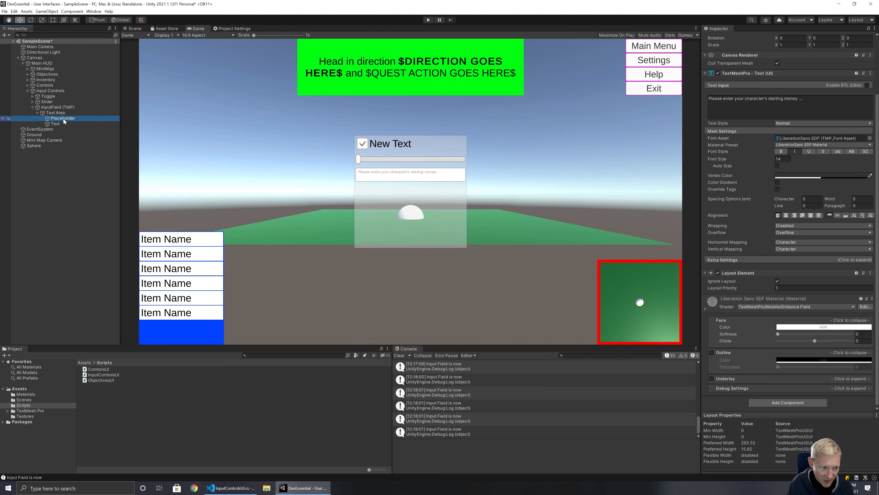
left_click(782, 159)
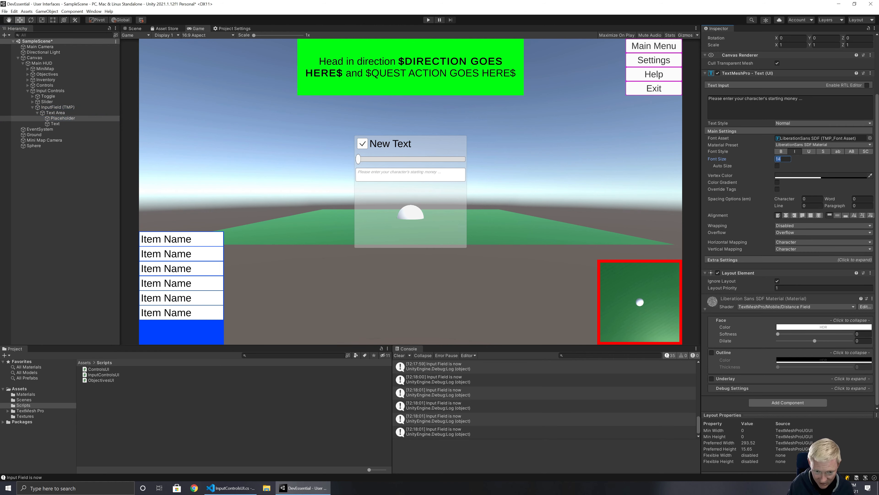
type("20")
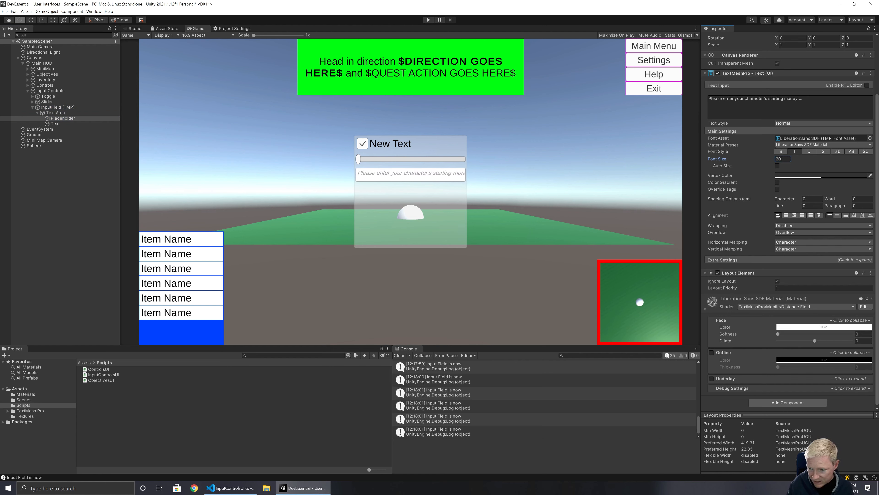
type("18")
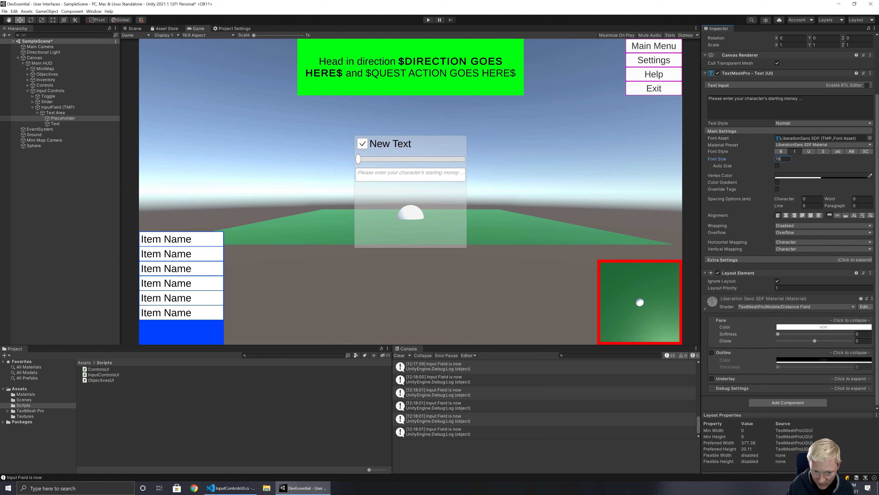
Set the font size of the Text object under the input field's Text Area to 18 and deselect it.
left_click(57, 124)
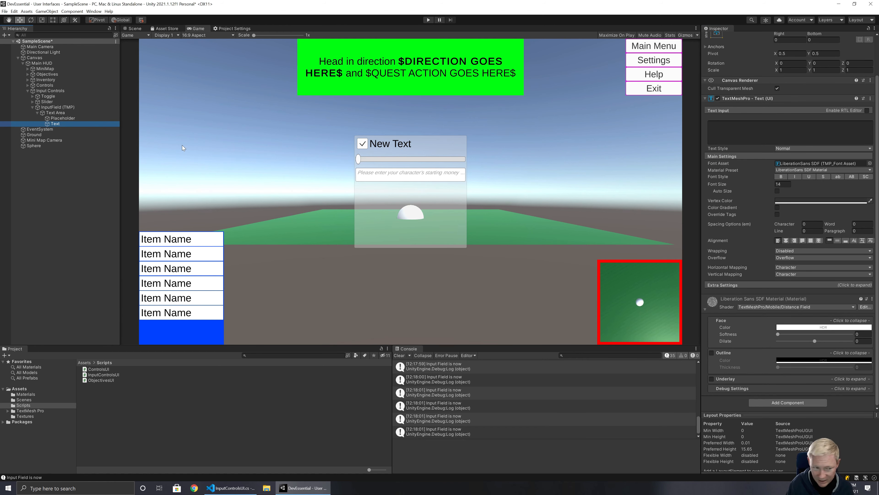
key("Up")
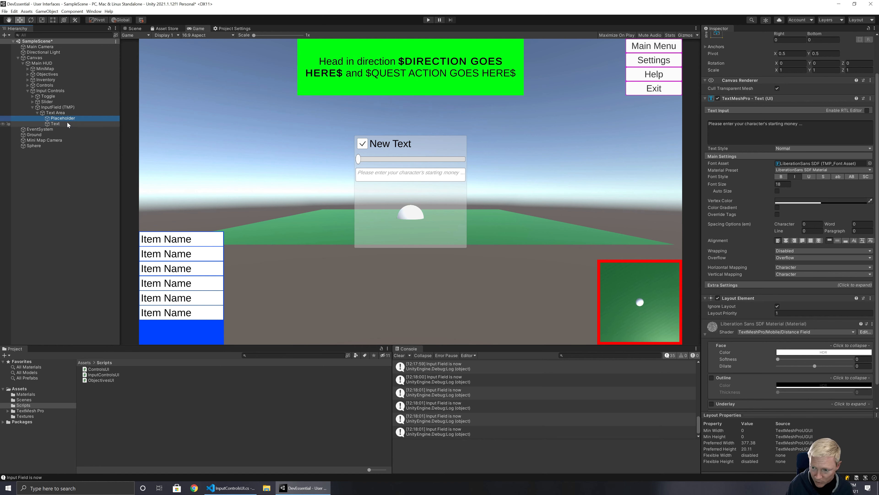
left_click(68, 124)
left_click(782, 184)
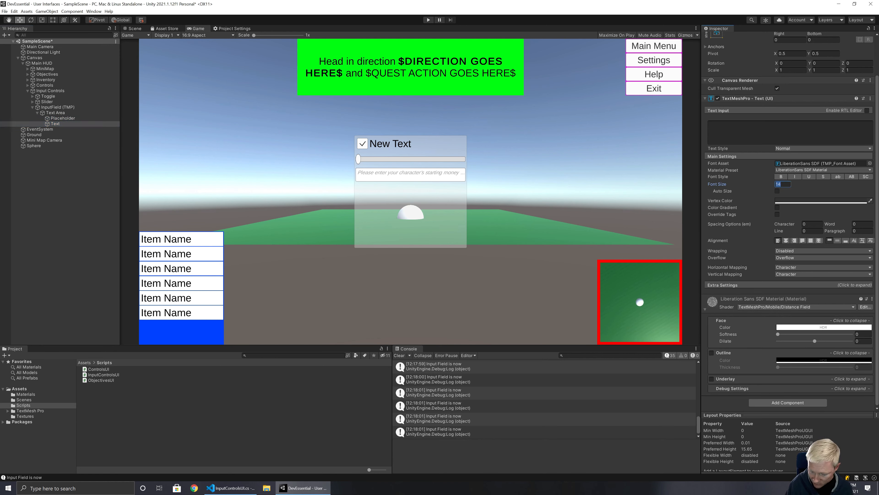
type("18")
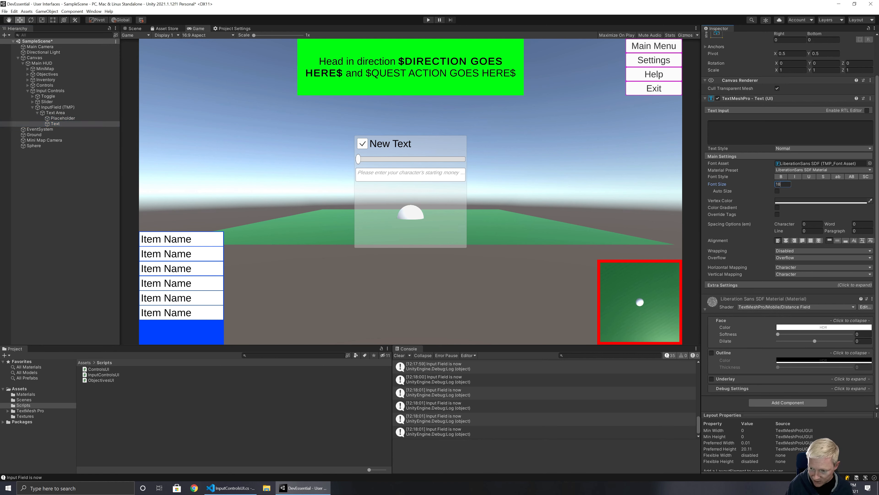
left_click(79, 208)
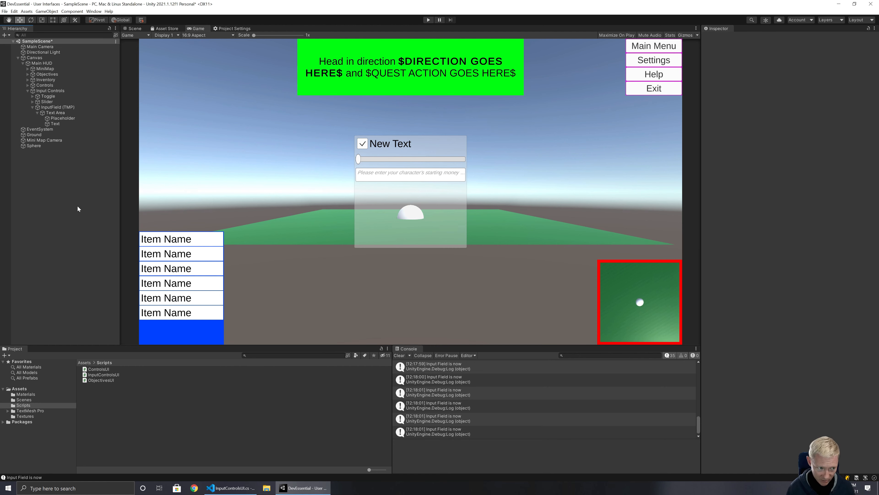
Review the Canvas Scaler settings of the Canvas and the available UI scale modes.
left_click(34, 59)
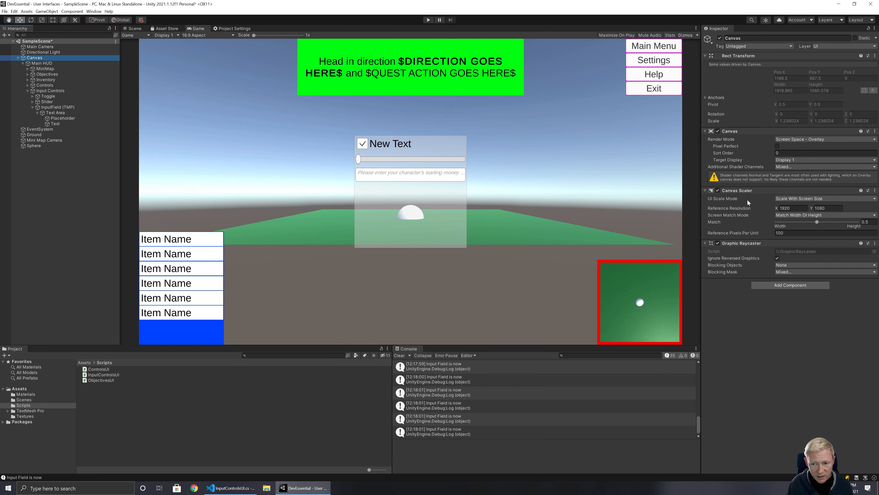
left_click(805, 198)
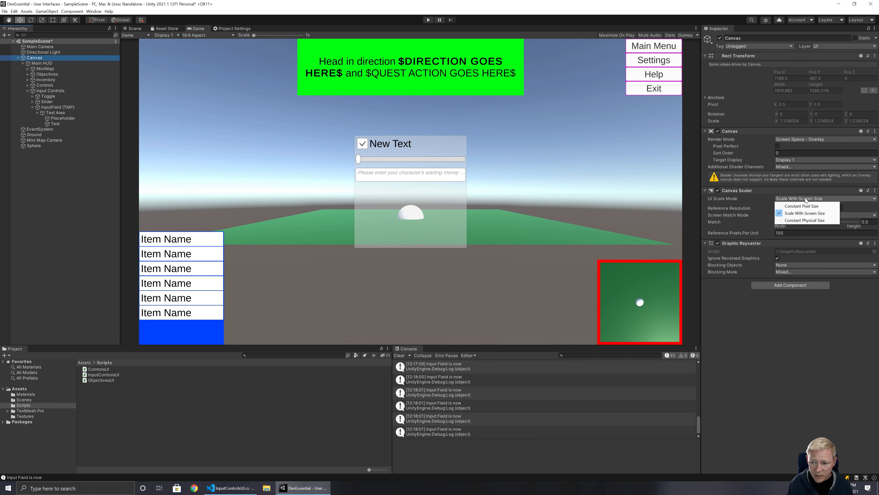
left_click(775, 360)
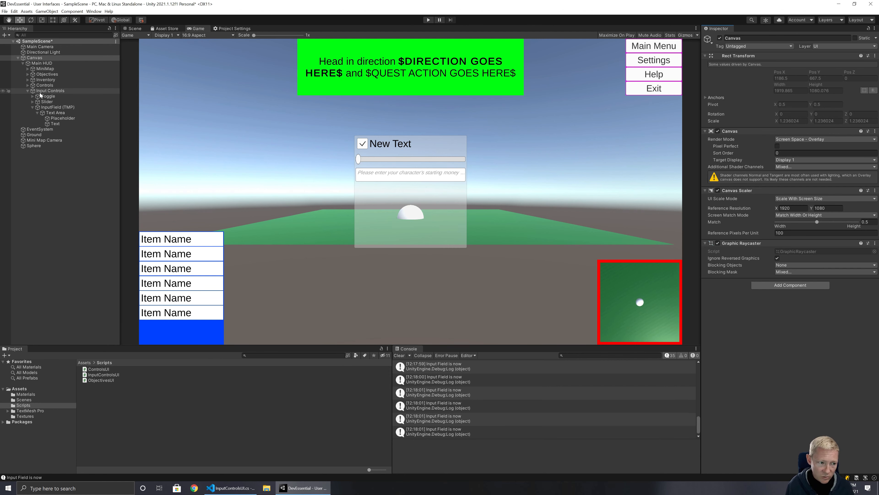
Expand Controls and review the layout settings of Controls and MiniMap and the text settings of the Main Menu button's label.
left_click(27, 85)
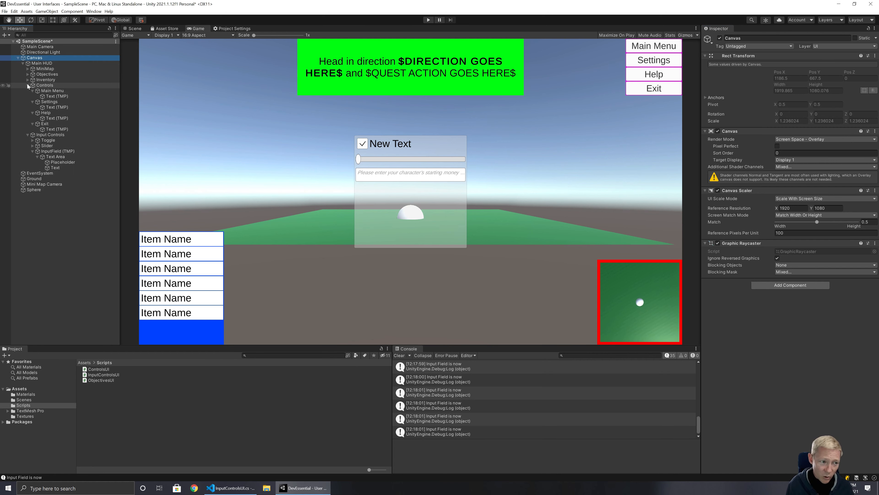
left_click(45, 86)
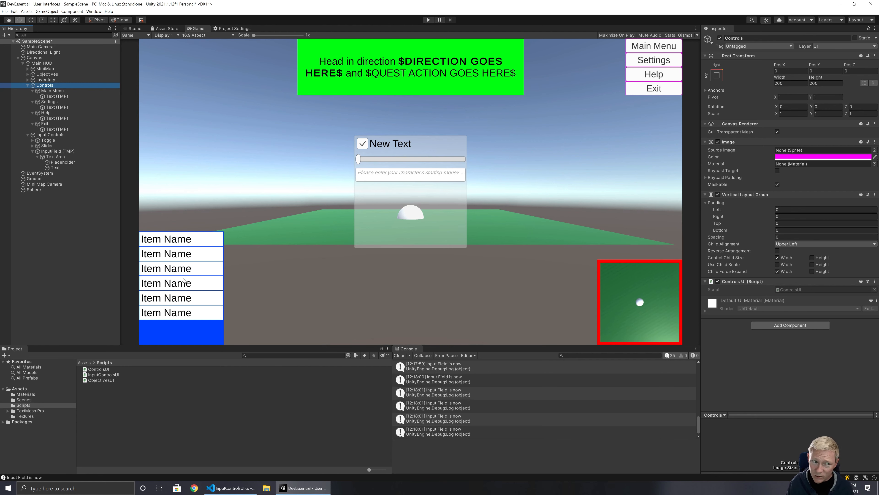
left_click(40, 63)
left_click(45, 68)
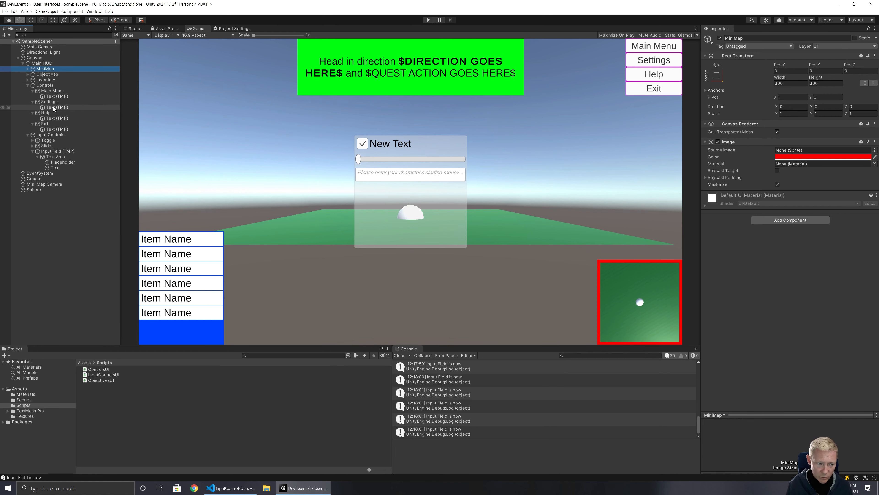
left_click(56, 96)
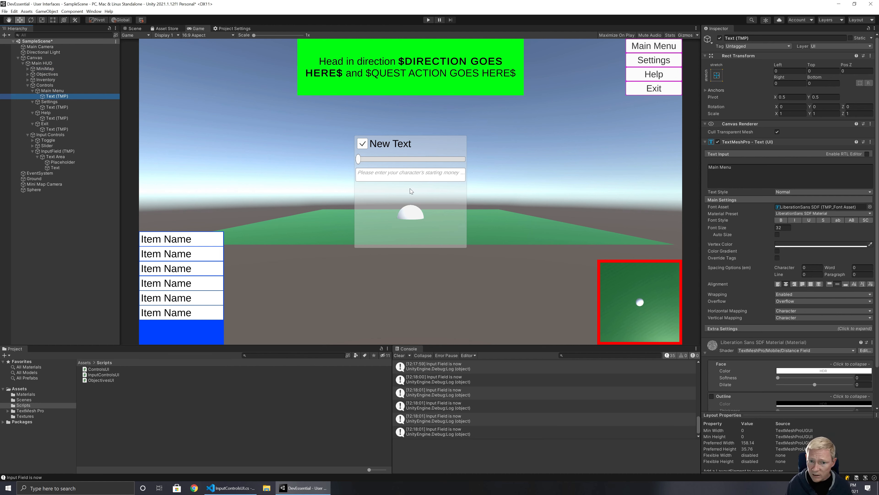
Examine the TextMeshPro asset types that can be created in the Scripts folder, without creating one.
right_click(123, 403)
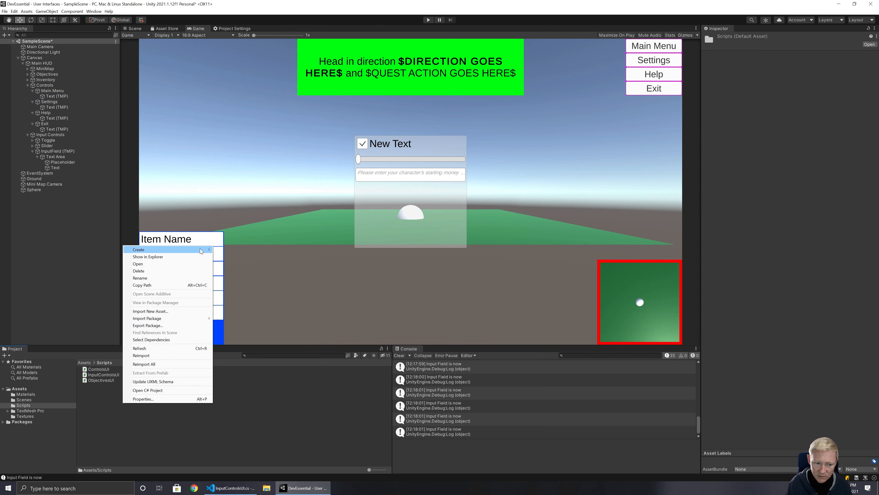
mouse_move(200, 248)
mouse_move(269, 284)
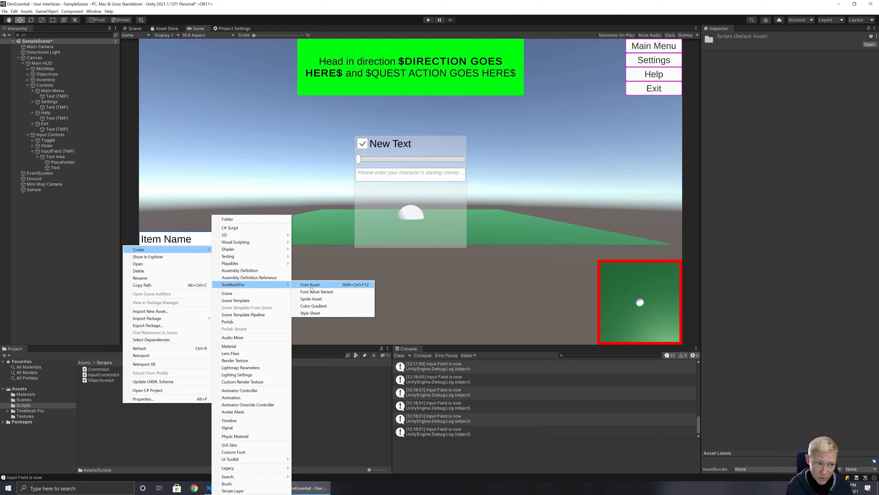
left_click(33, 240)
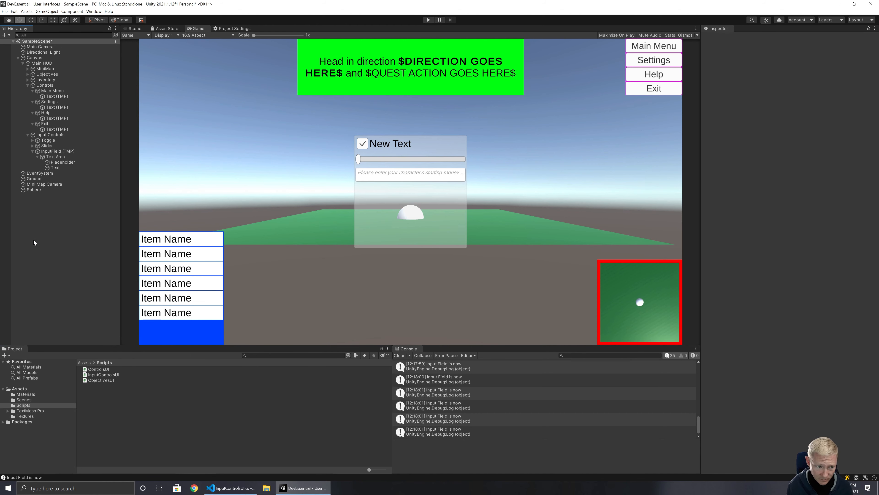
Compare the Main Menu button's On Click event with the Toggle's On Value Changed event and examine the InputControlsUI functions available to it.
left_click(51, 140)
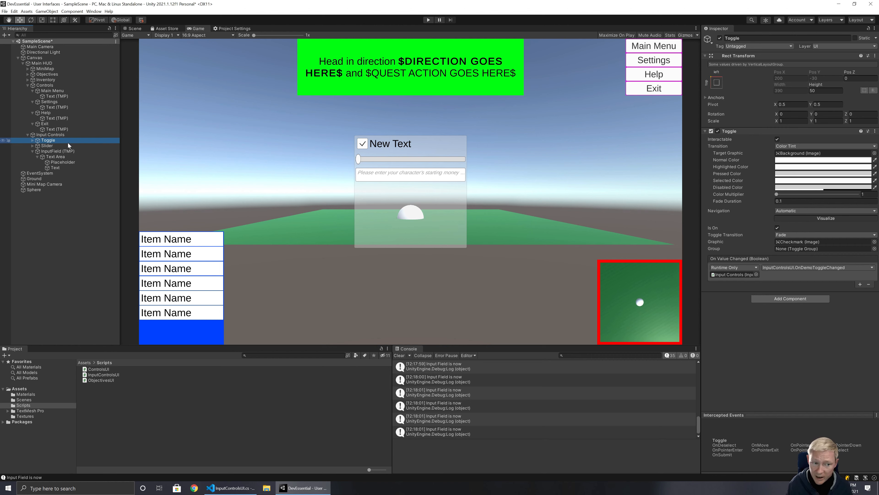
left_click(58, 91)
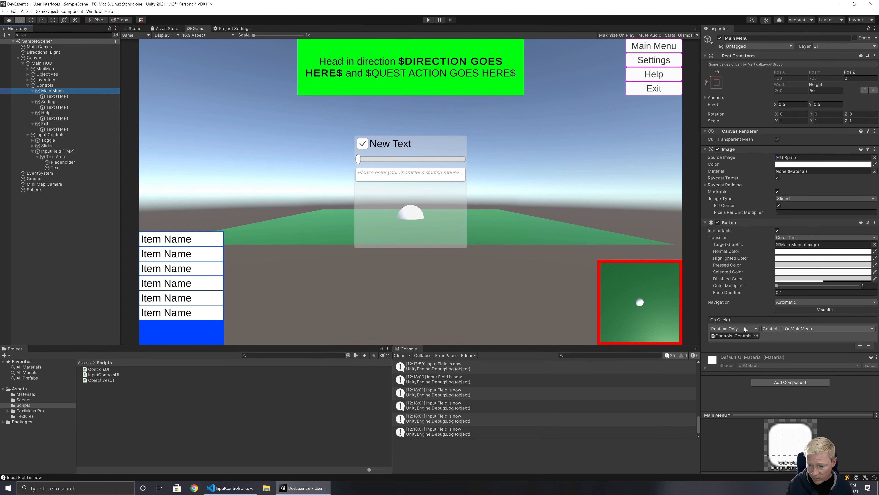
left_click(44, 140)
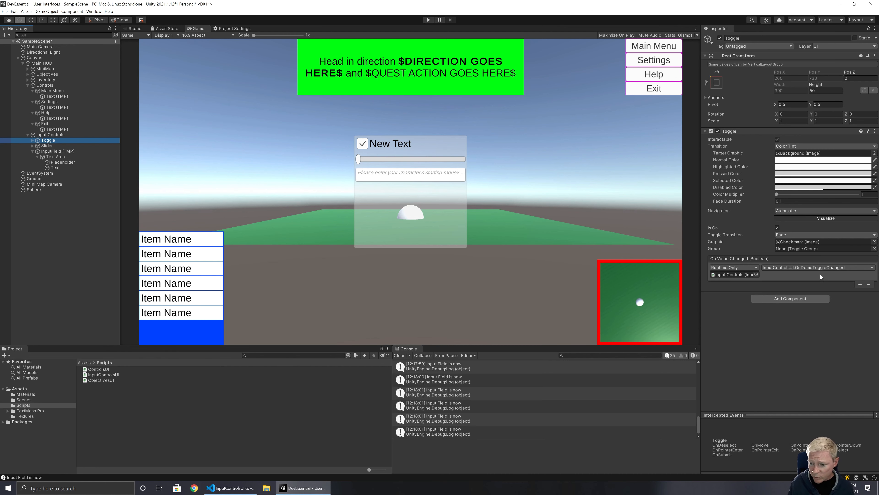
left_click(826, 268)
mouse_move(785, 319)
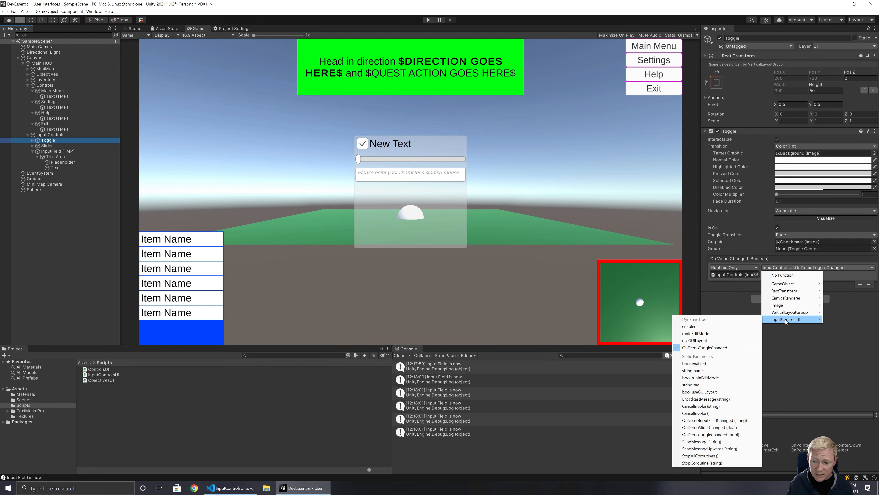
left_click(365, 14)
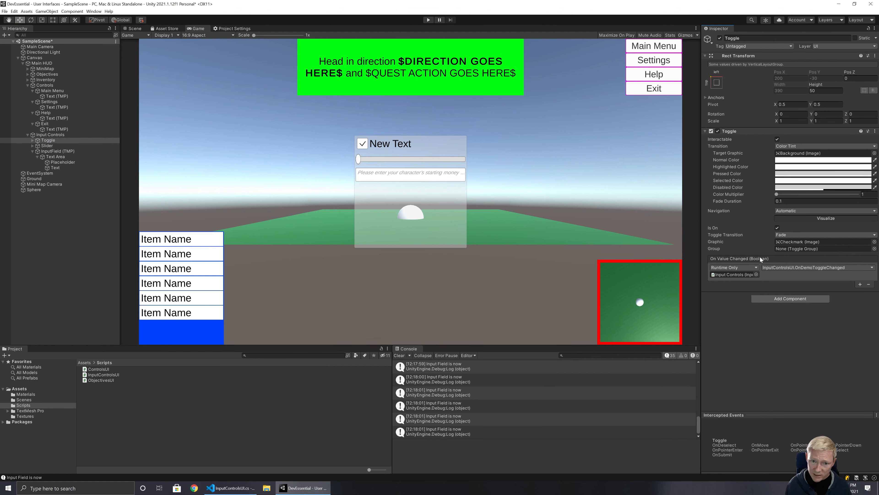